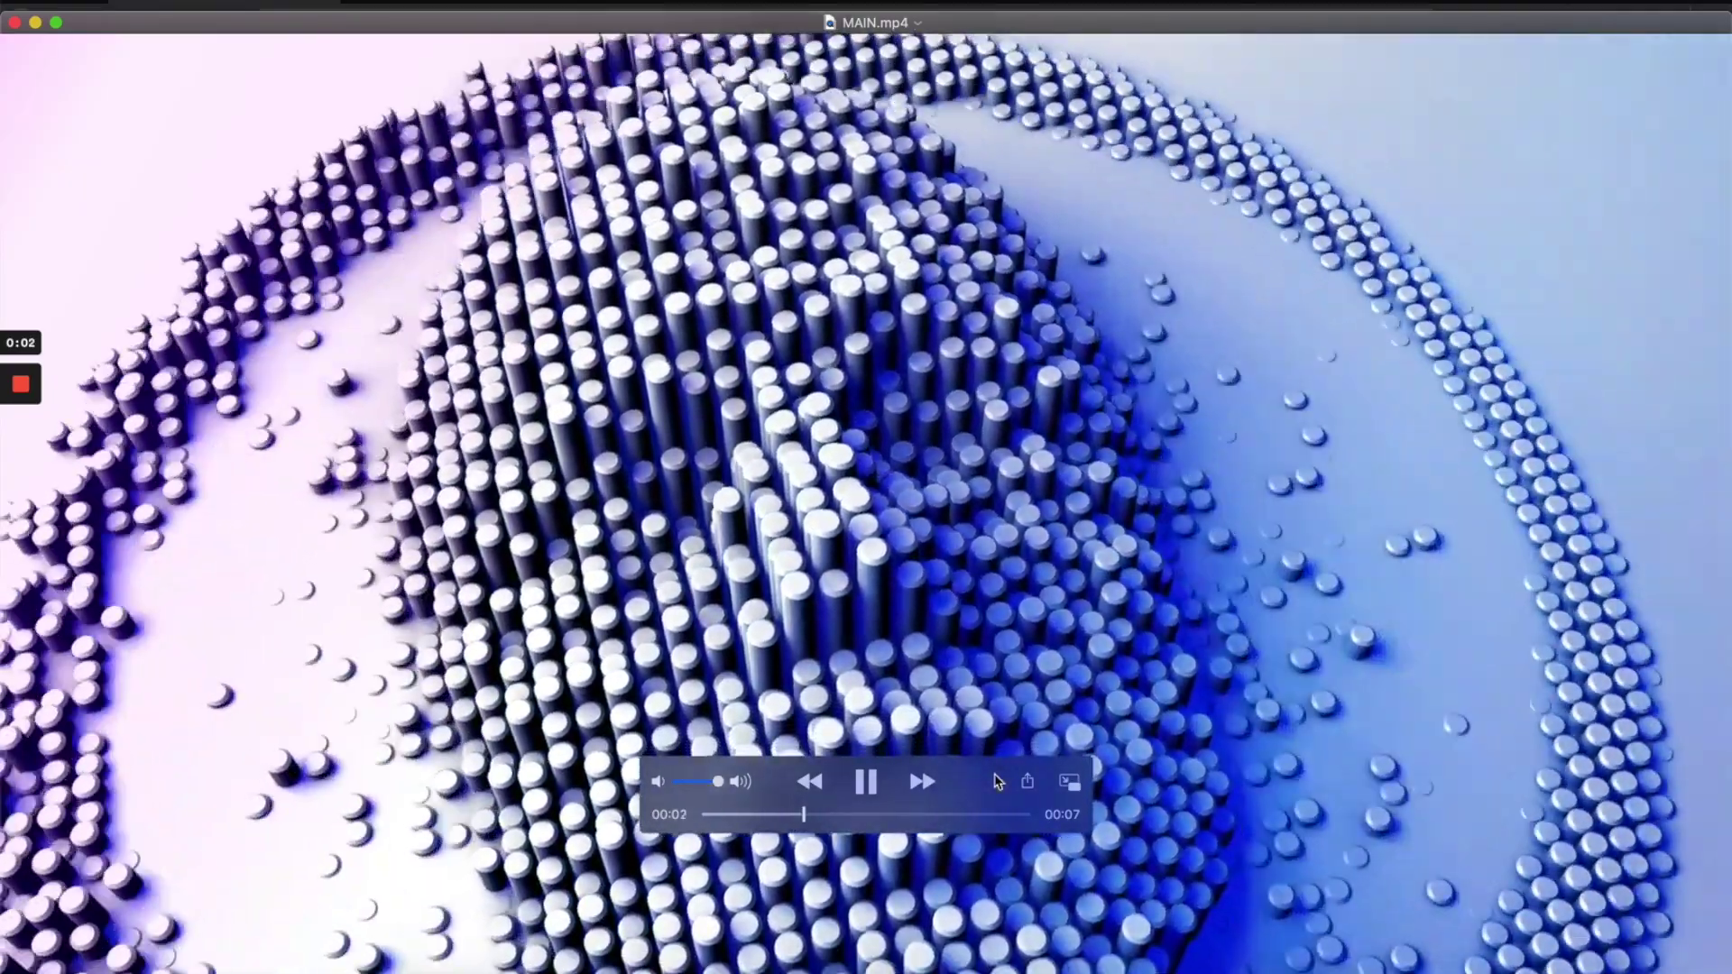
Step: Watch the MAIN.mp4 animation with the playback controls moved out of the way, and close the video
drag(1028, 781, 1652, 144)
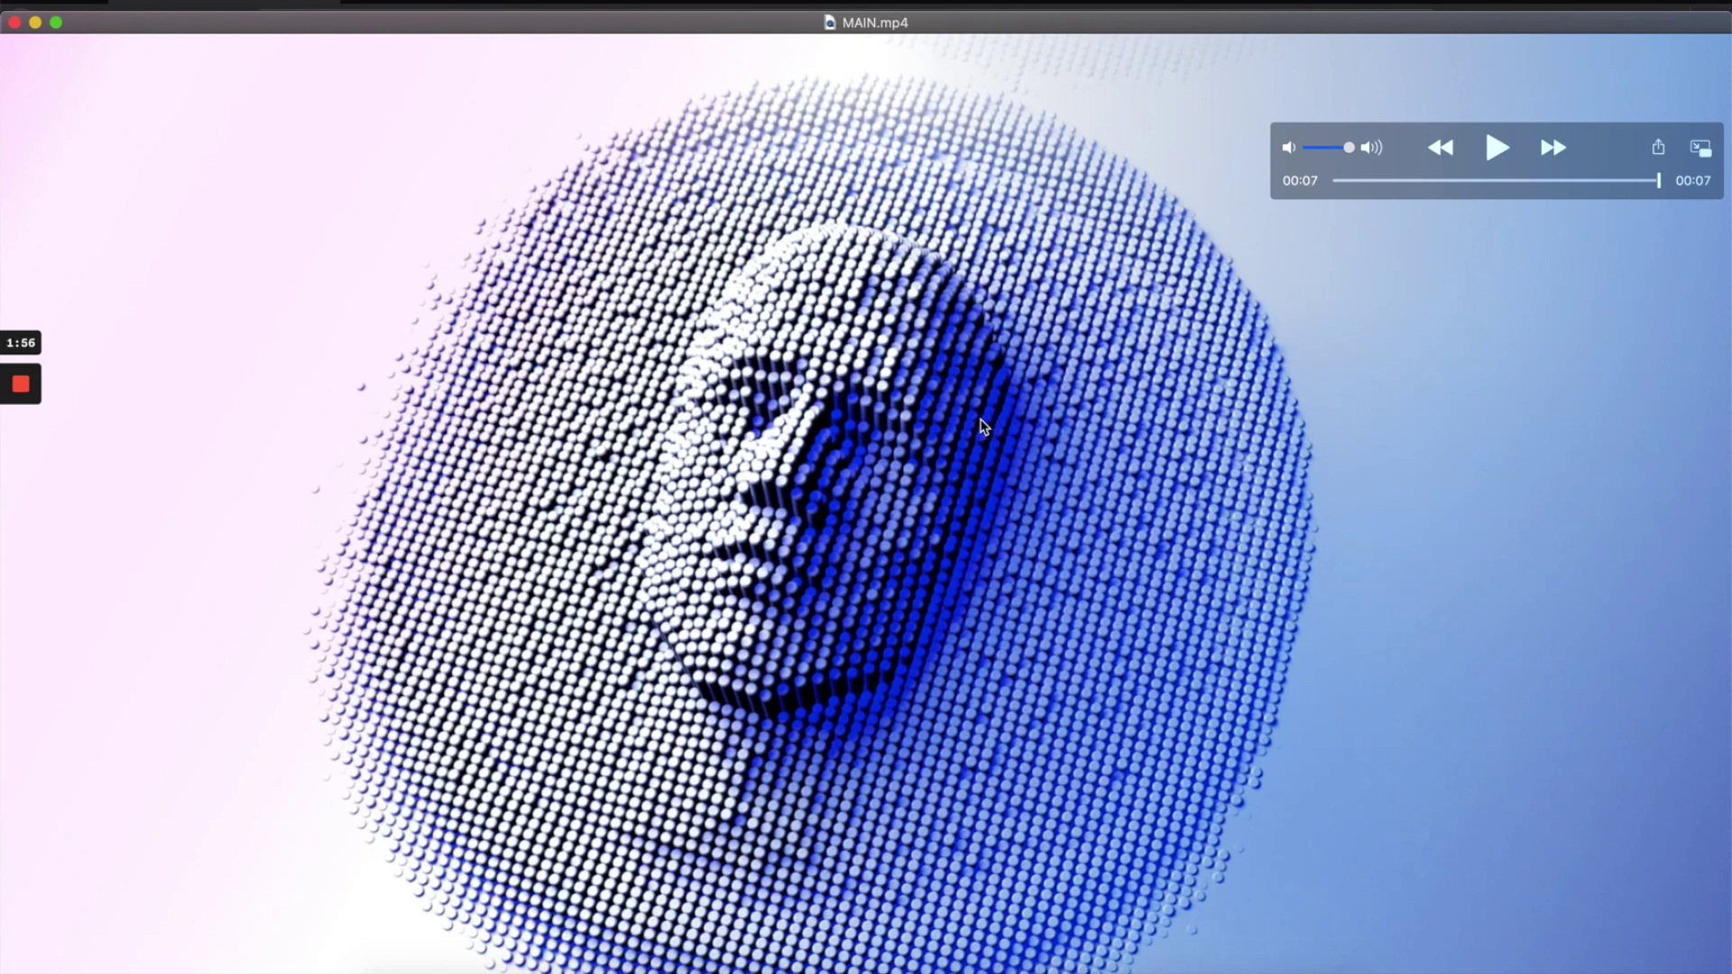
key(super+w)
Step: Examine the creator's Patreon page, covering the Standard and Premium membership levels, the about section and the recent project file posts
scroll(981, 419, up, 10)
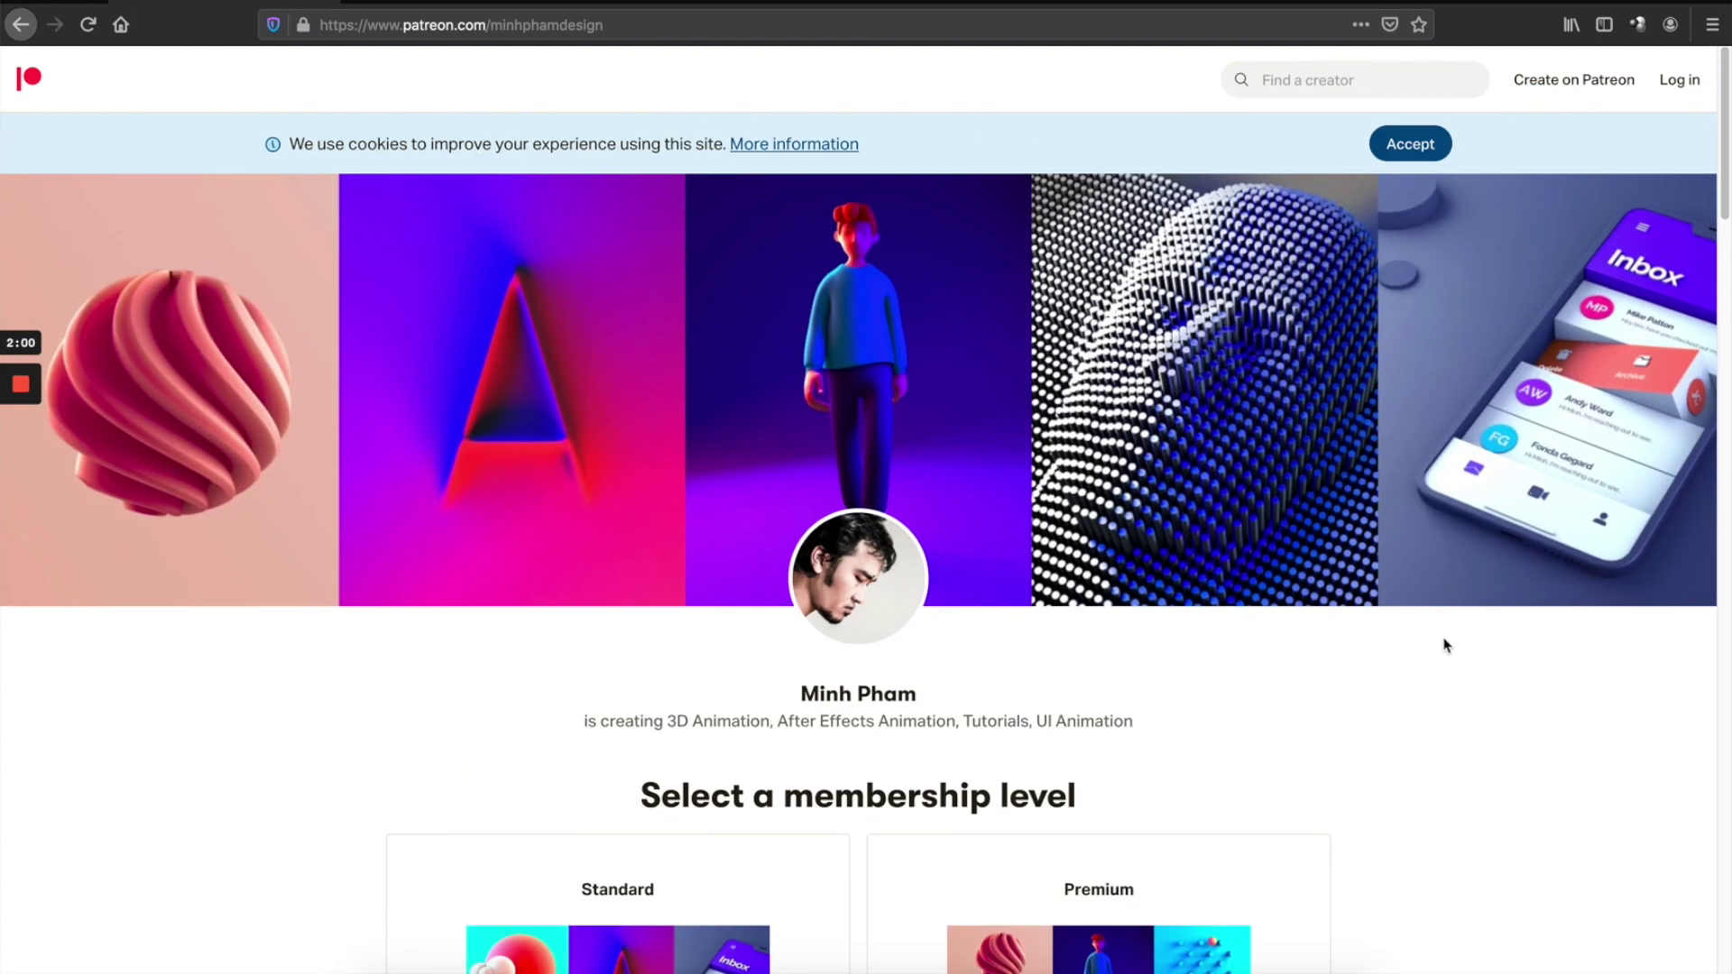
scroll(1443, 641, down, 3)
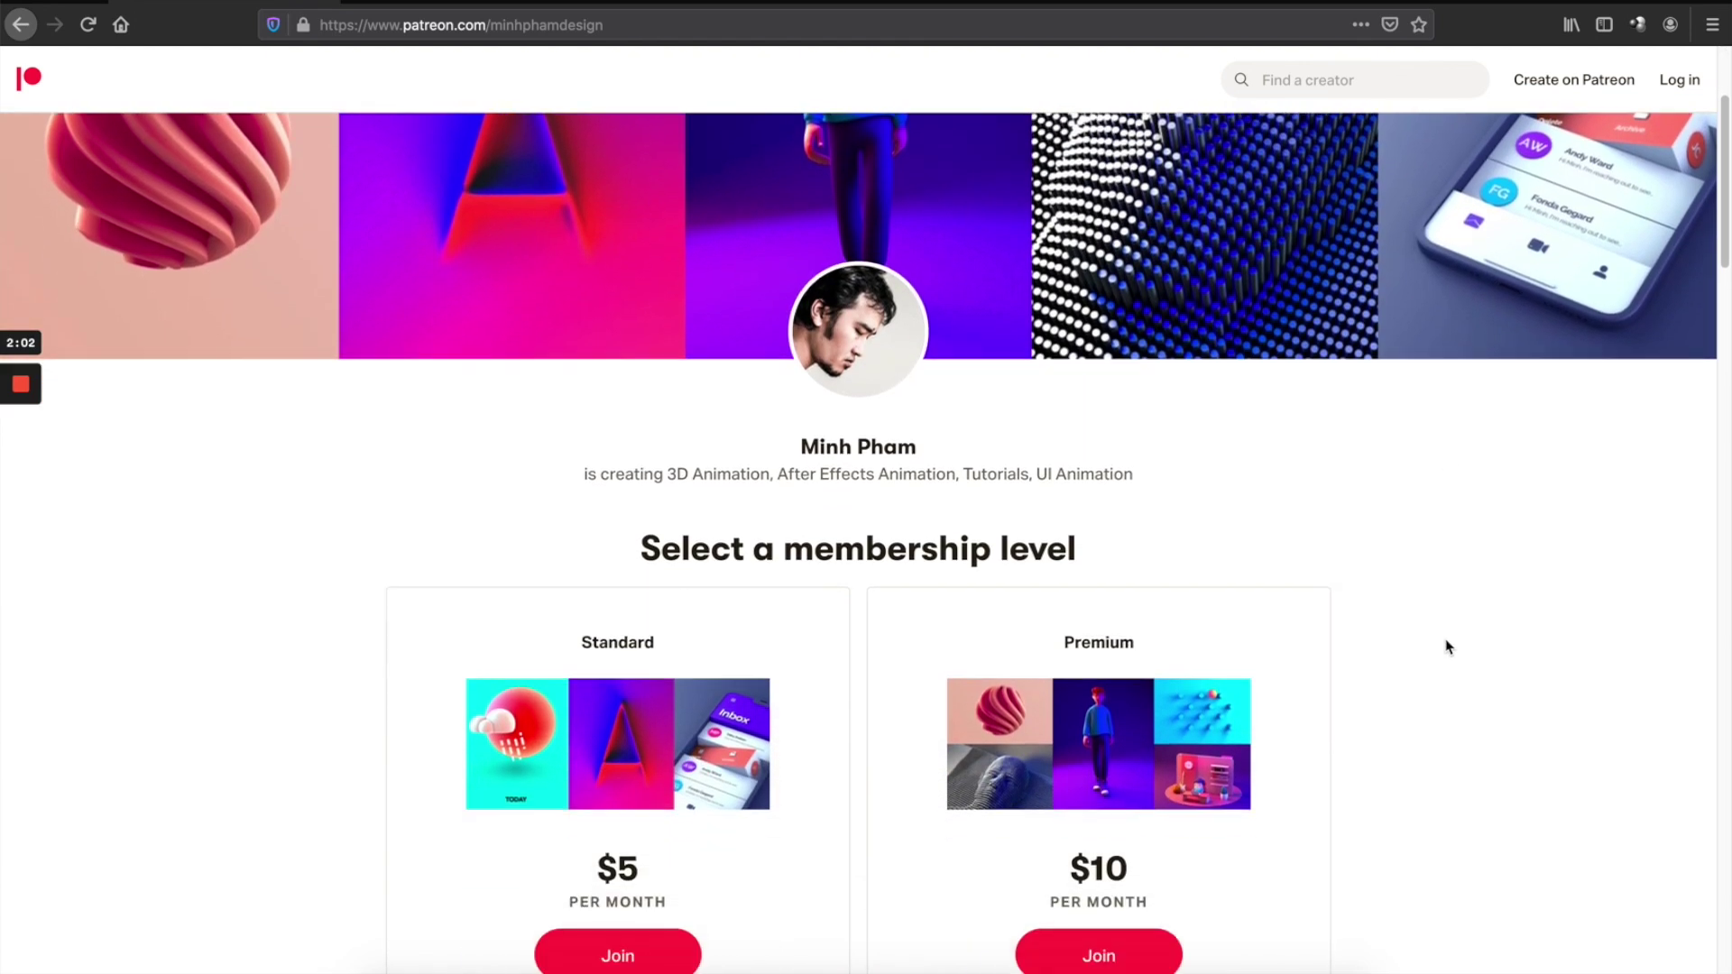
scroll(1448, 644, down, 1)
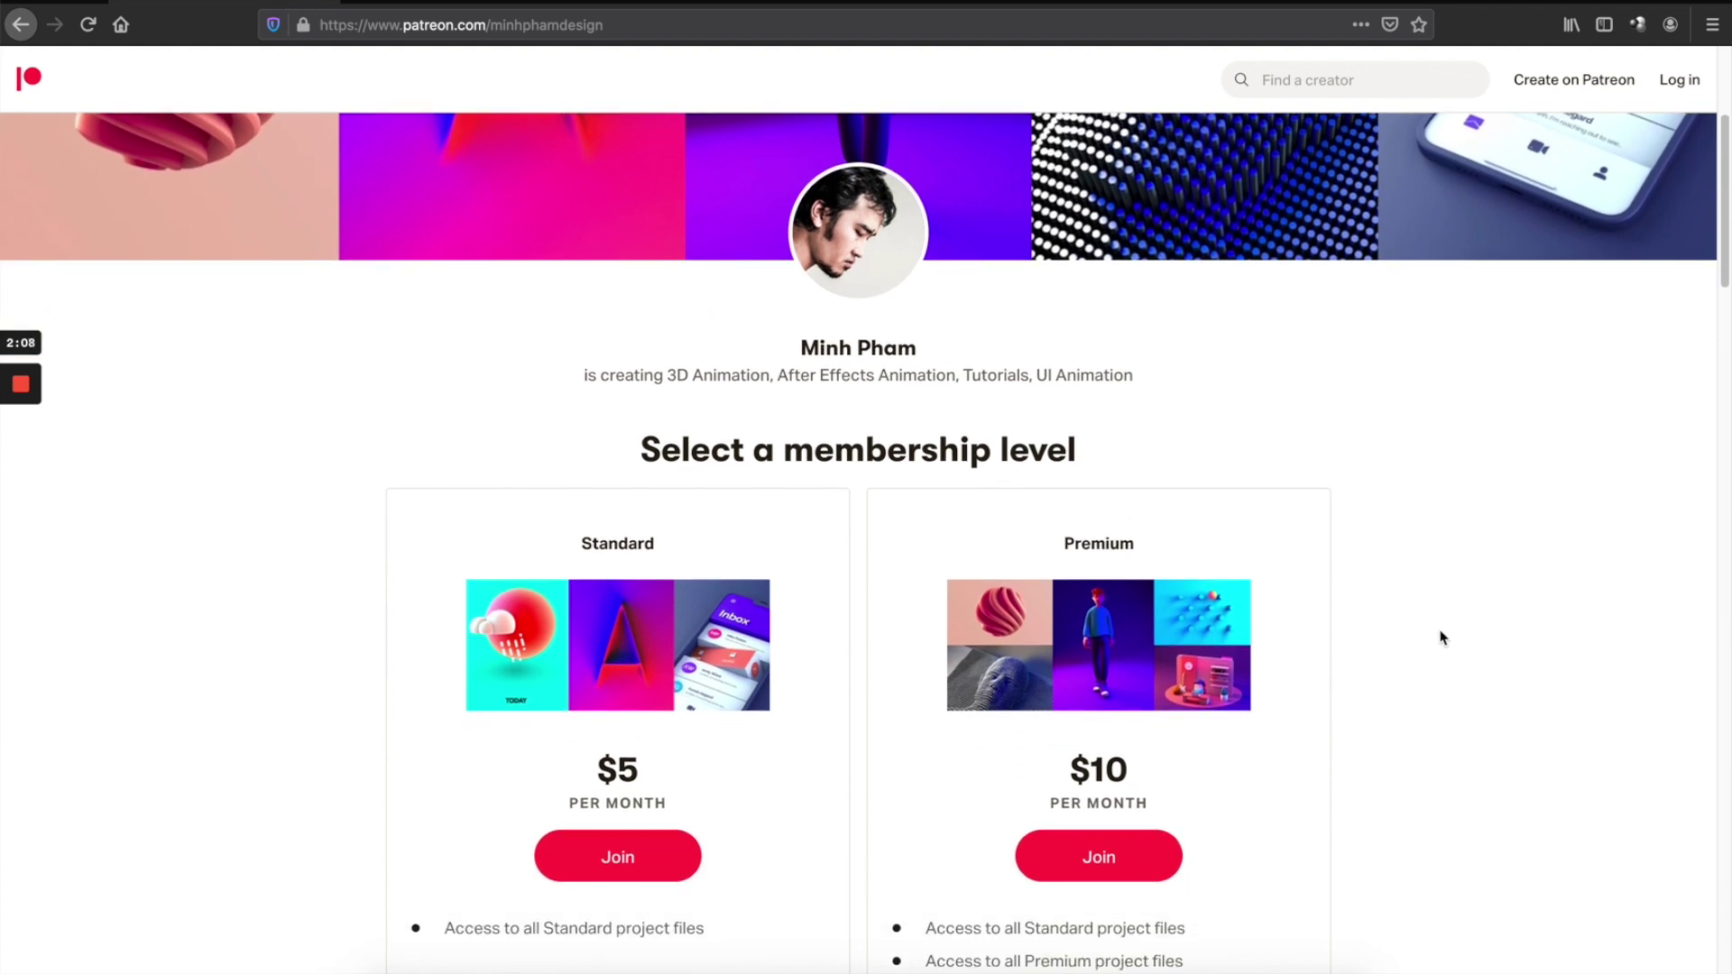
scroll(1439, 624, down, 1)
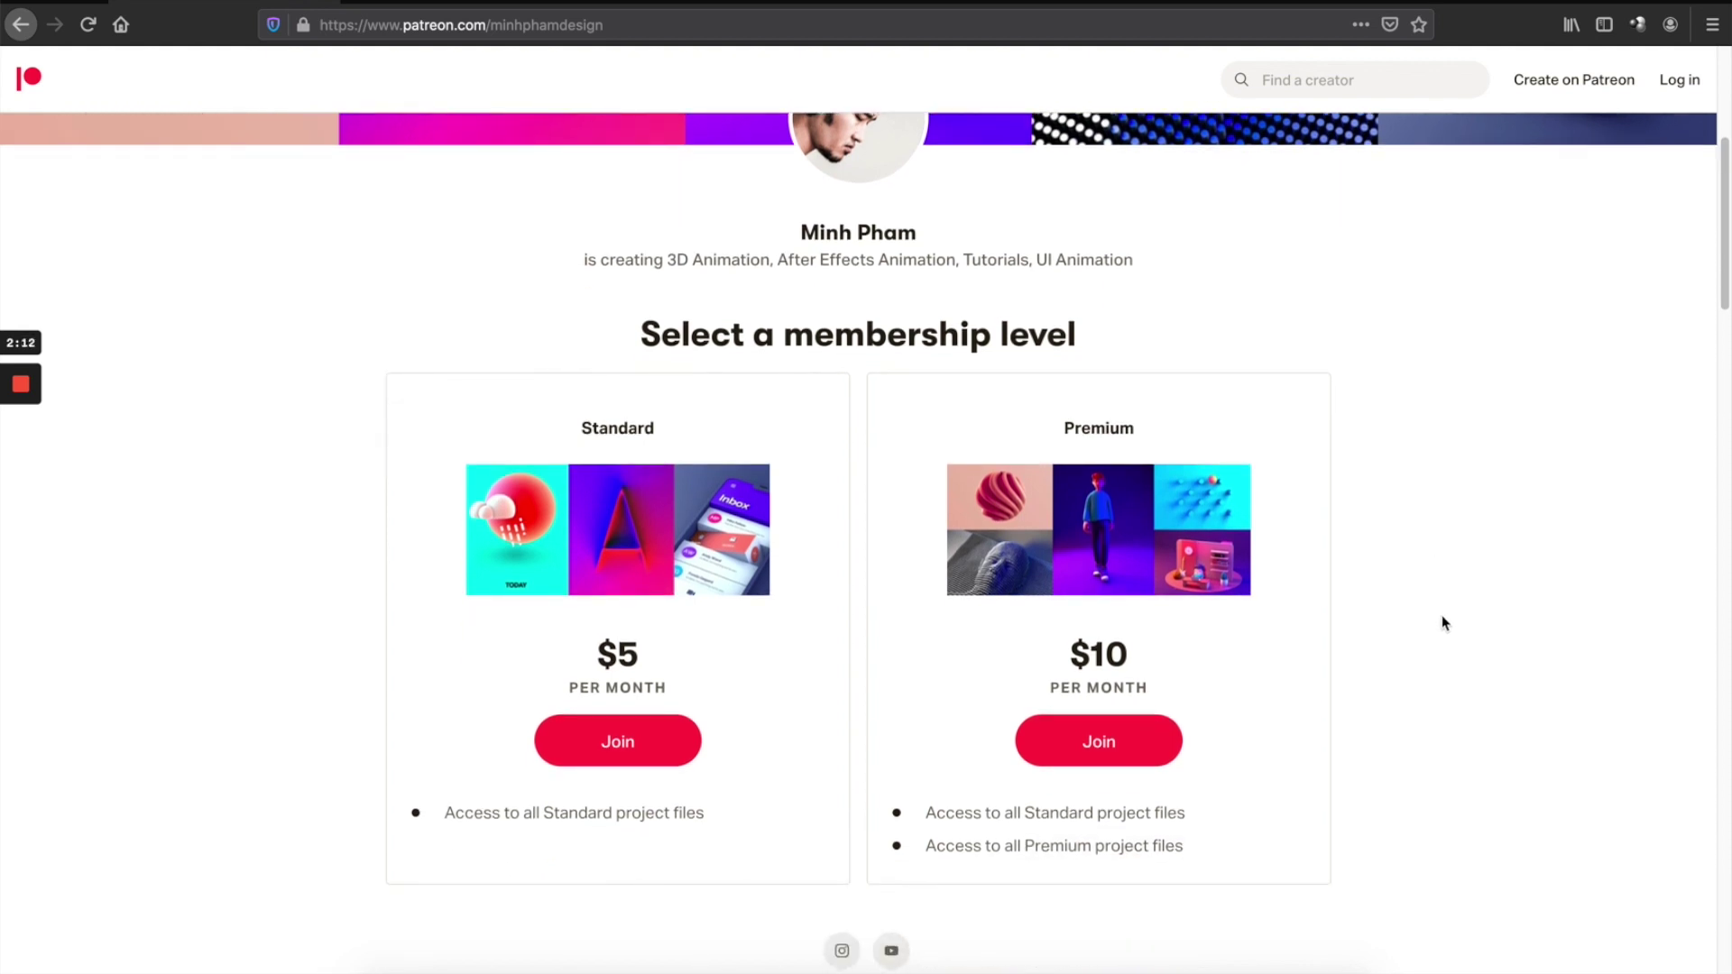
scroll(1444, 623, down, 1)
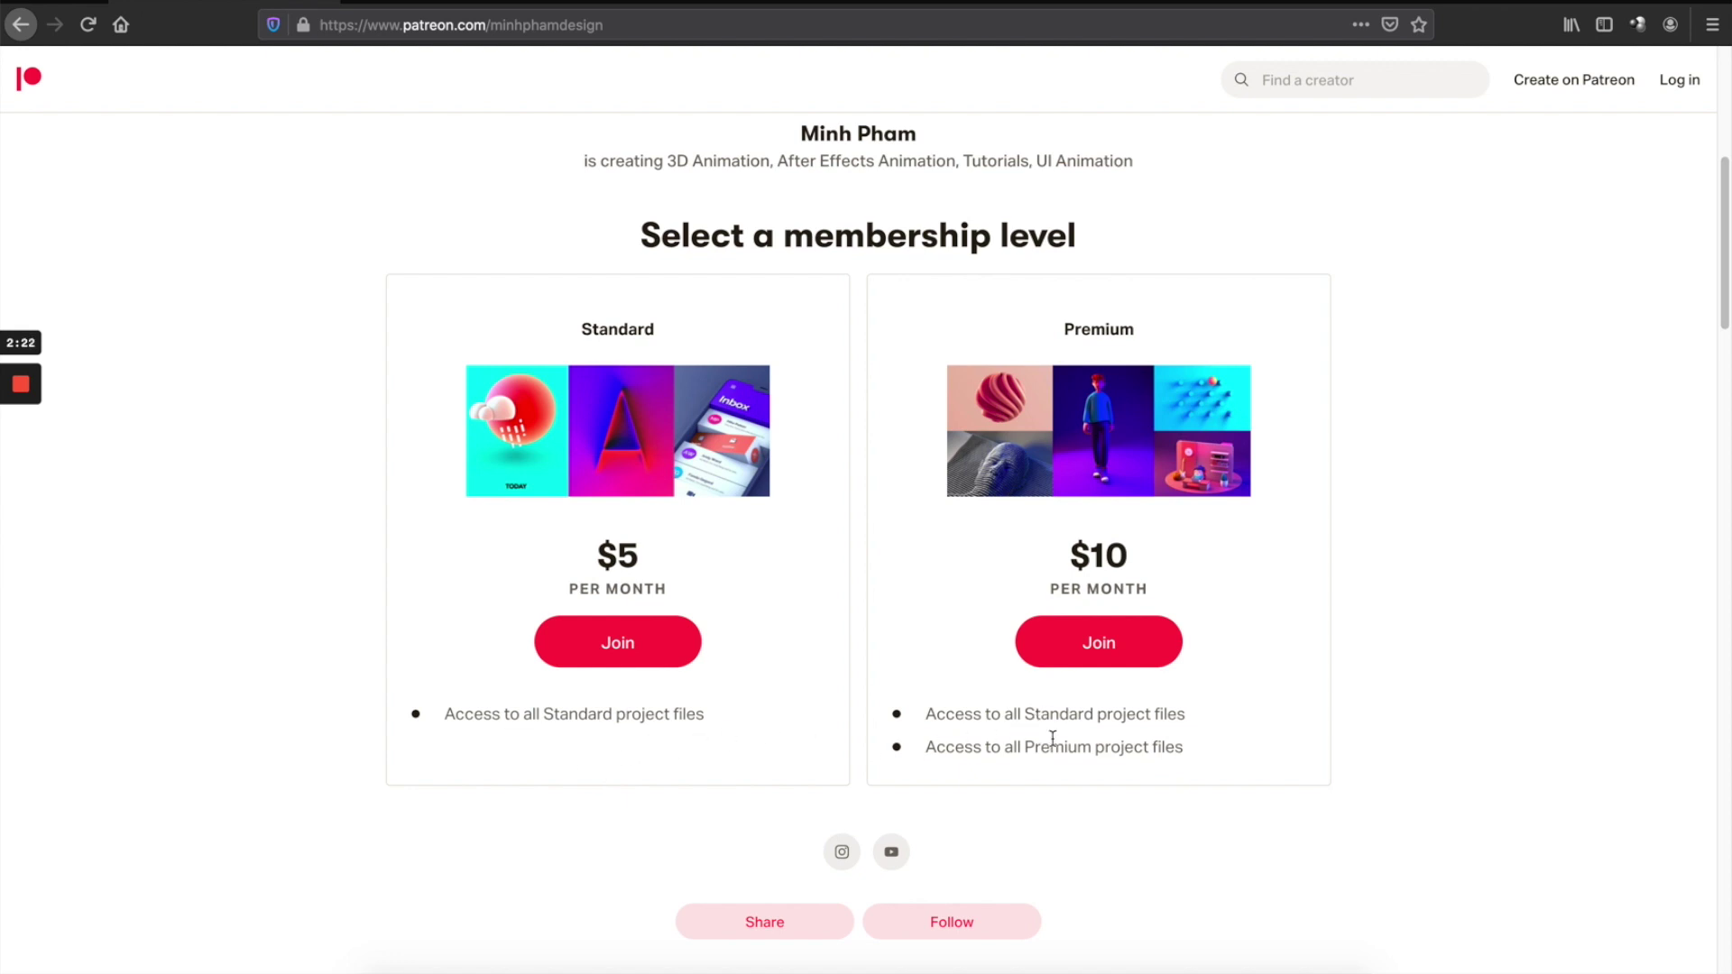
scroll(1052, 741, down, 8)
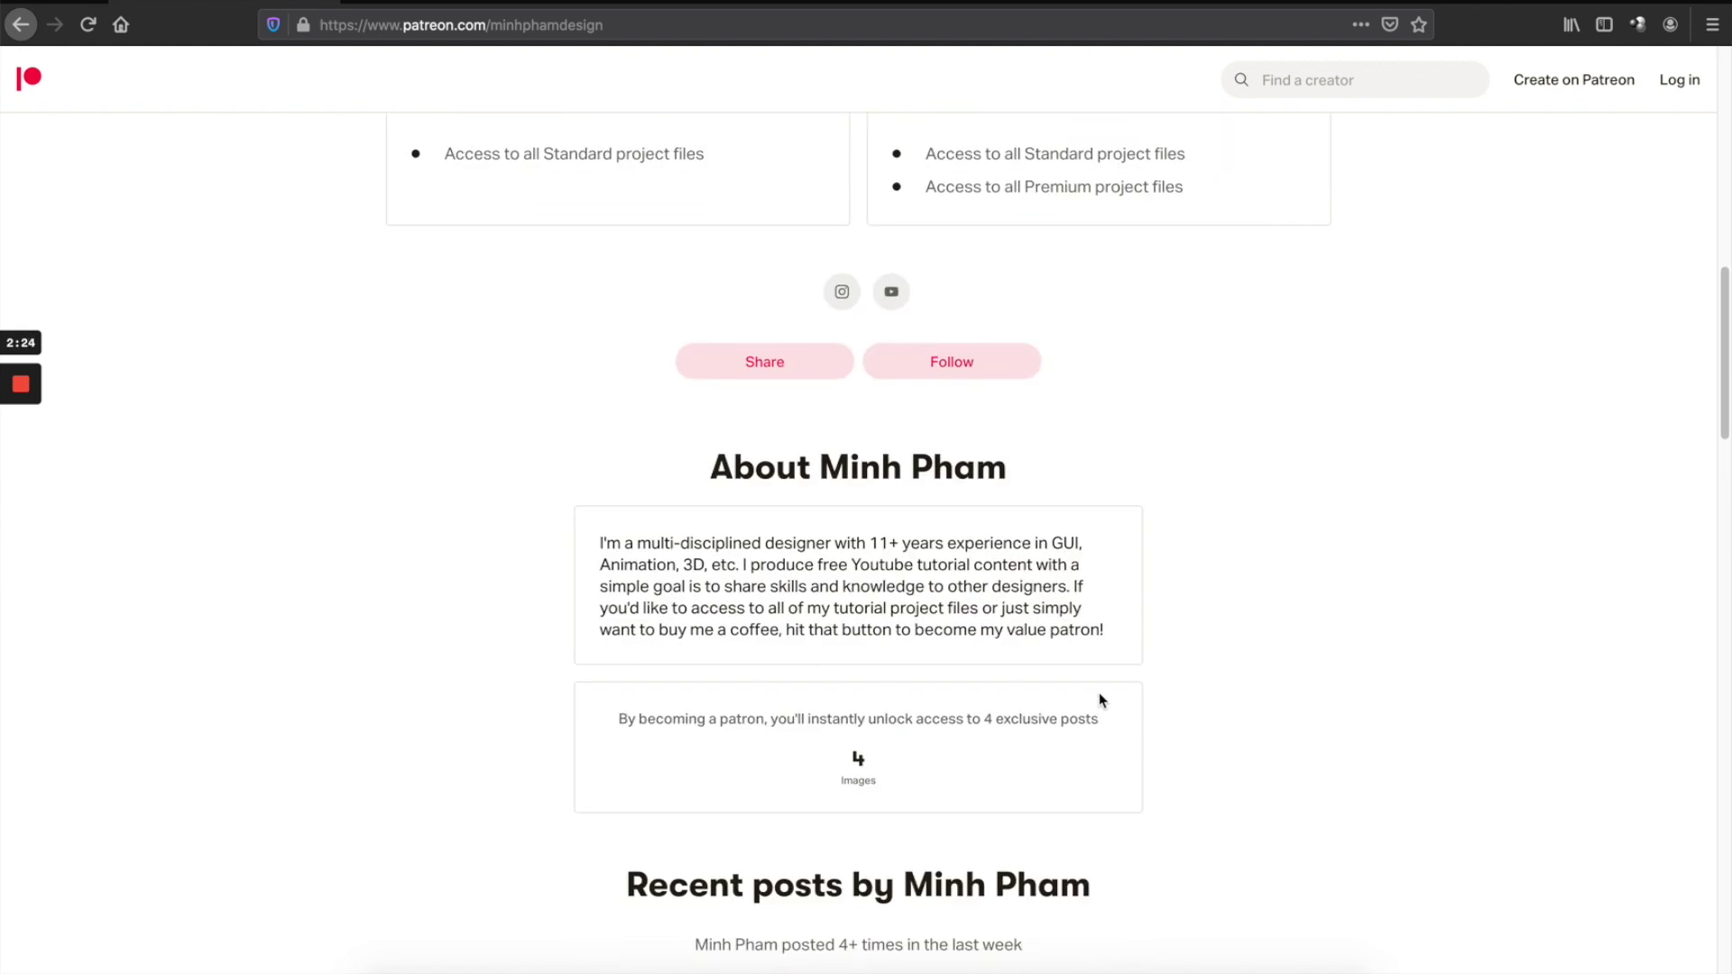
scroll(1225, 587, down, 3)
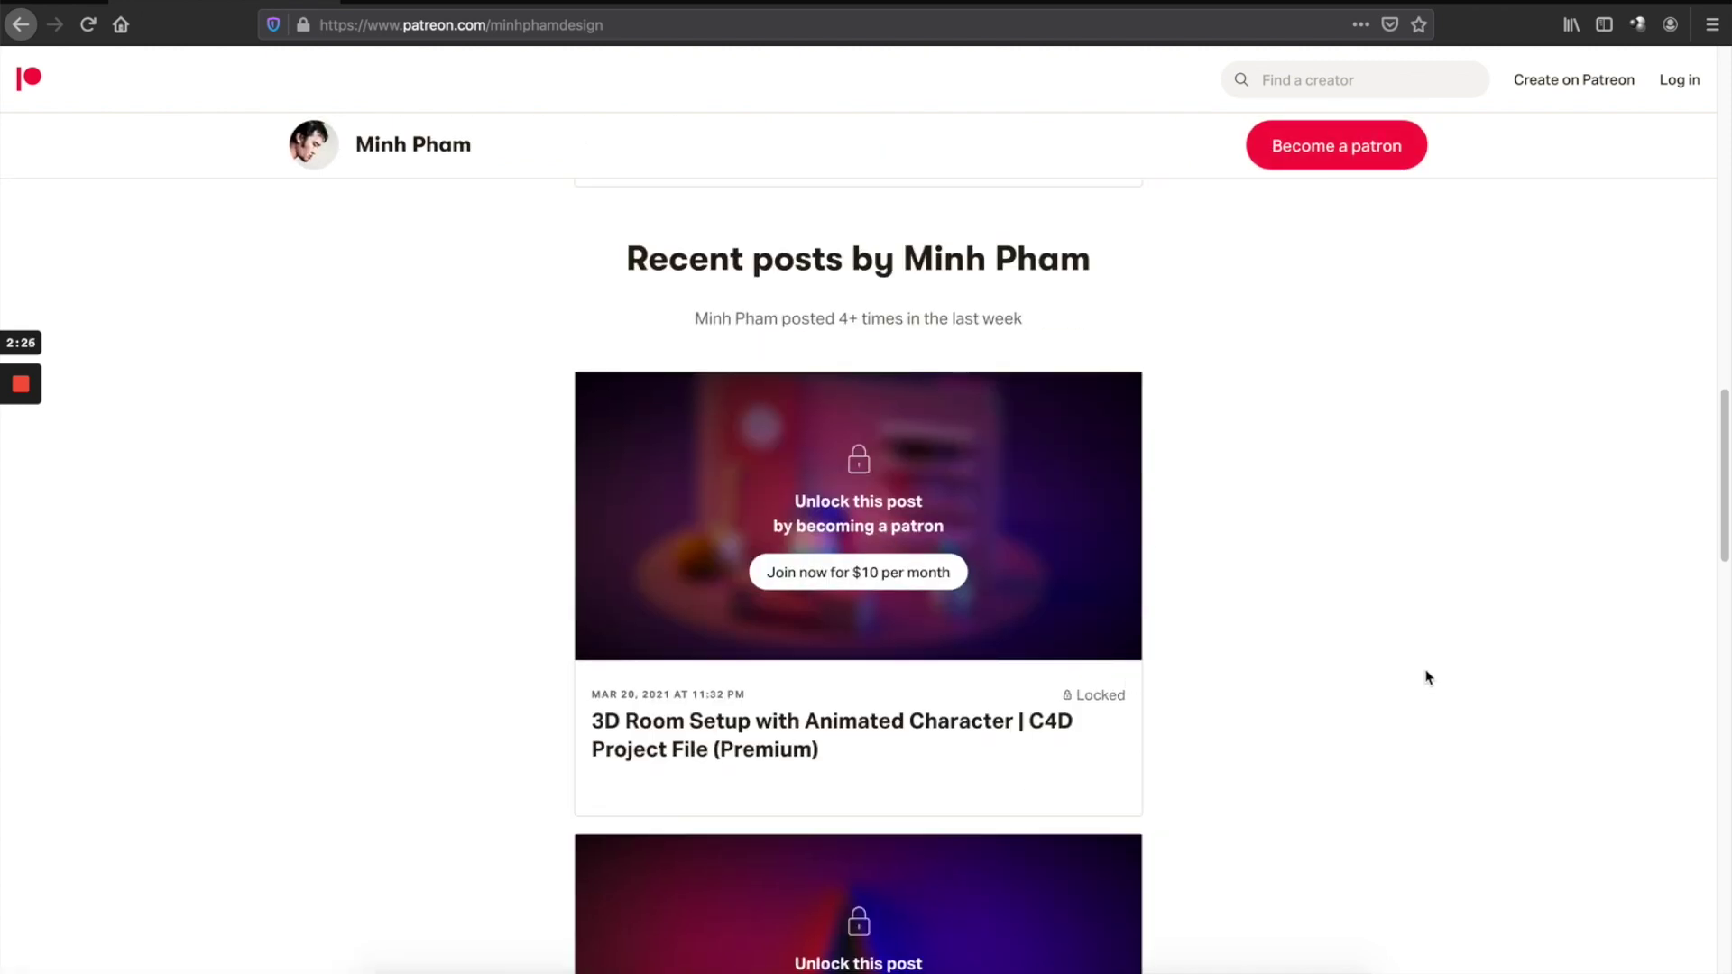
scroll(1215, 617, down, 2)
scroll(1210, 617, down, 3)
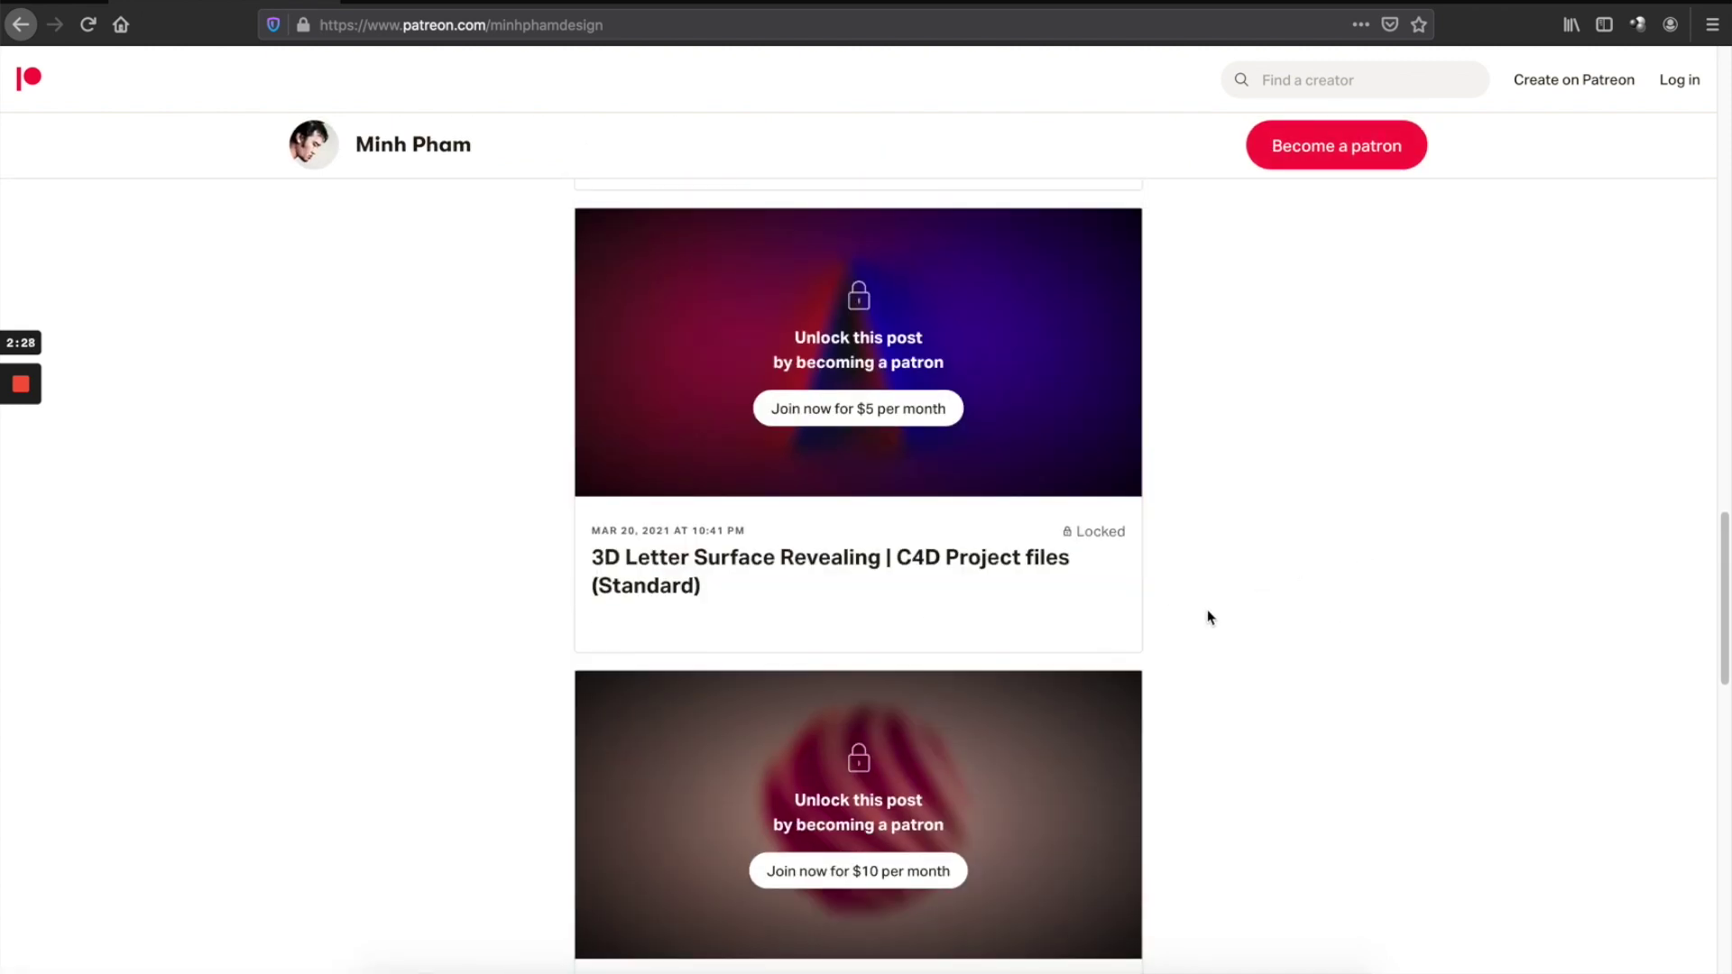
scroll(1272, 661, down, 1)
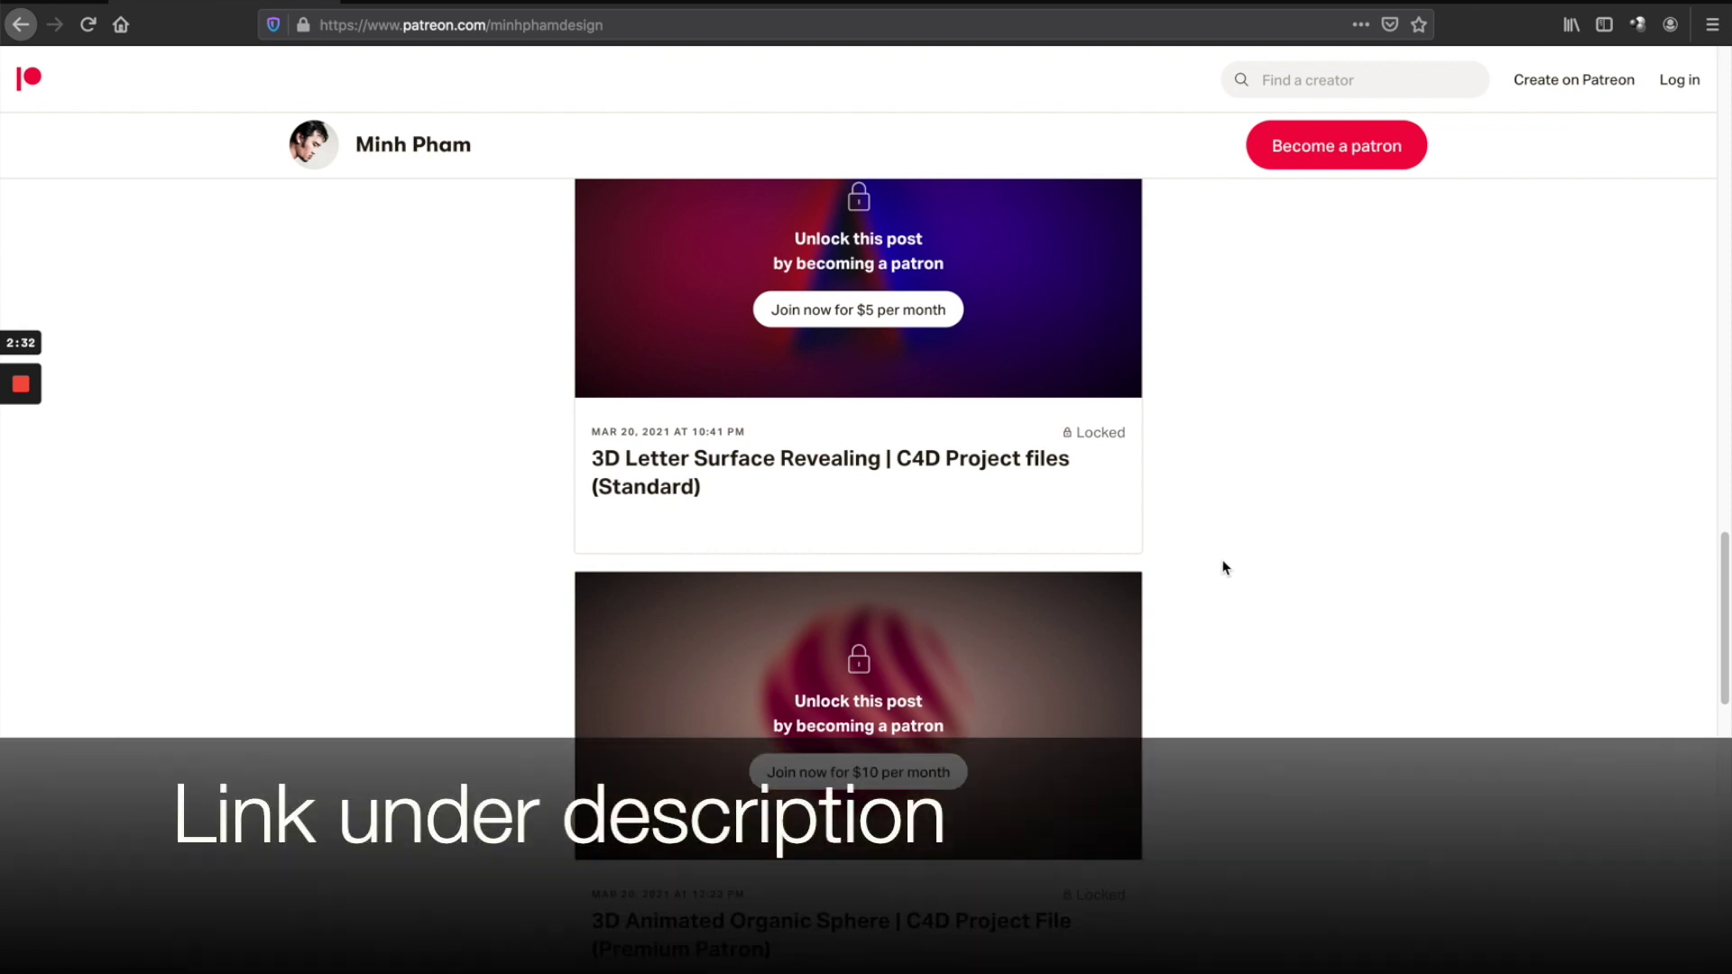
scroll(1299, 532, down, 3)
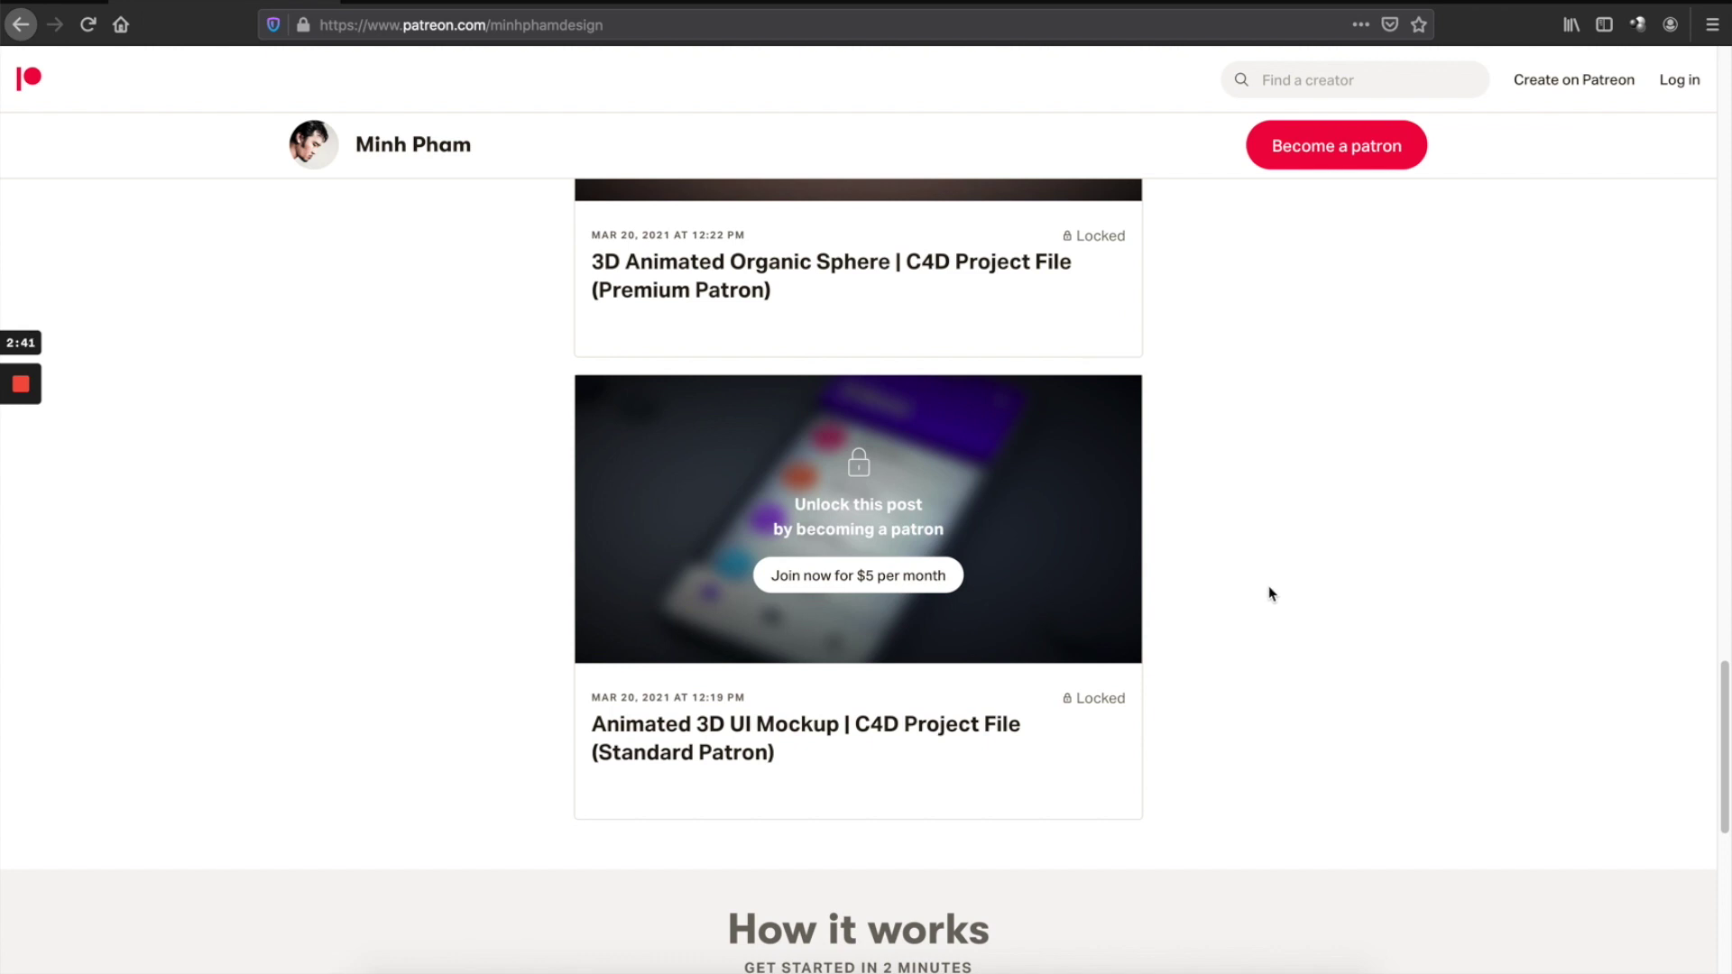
scroll(1268, 581, up, 14)
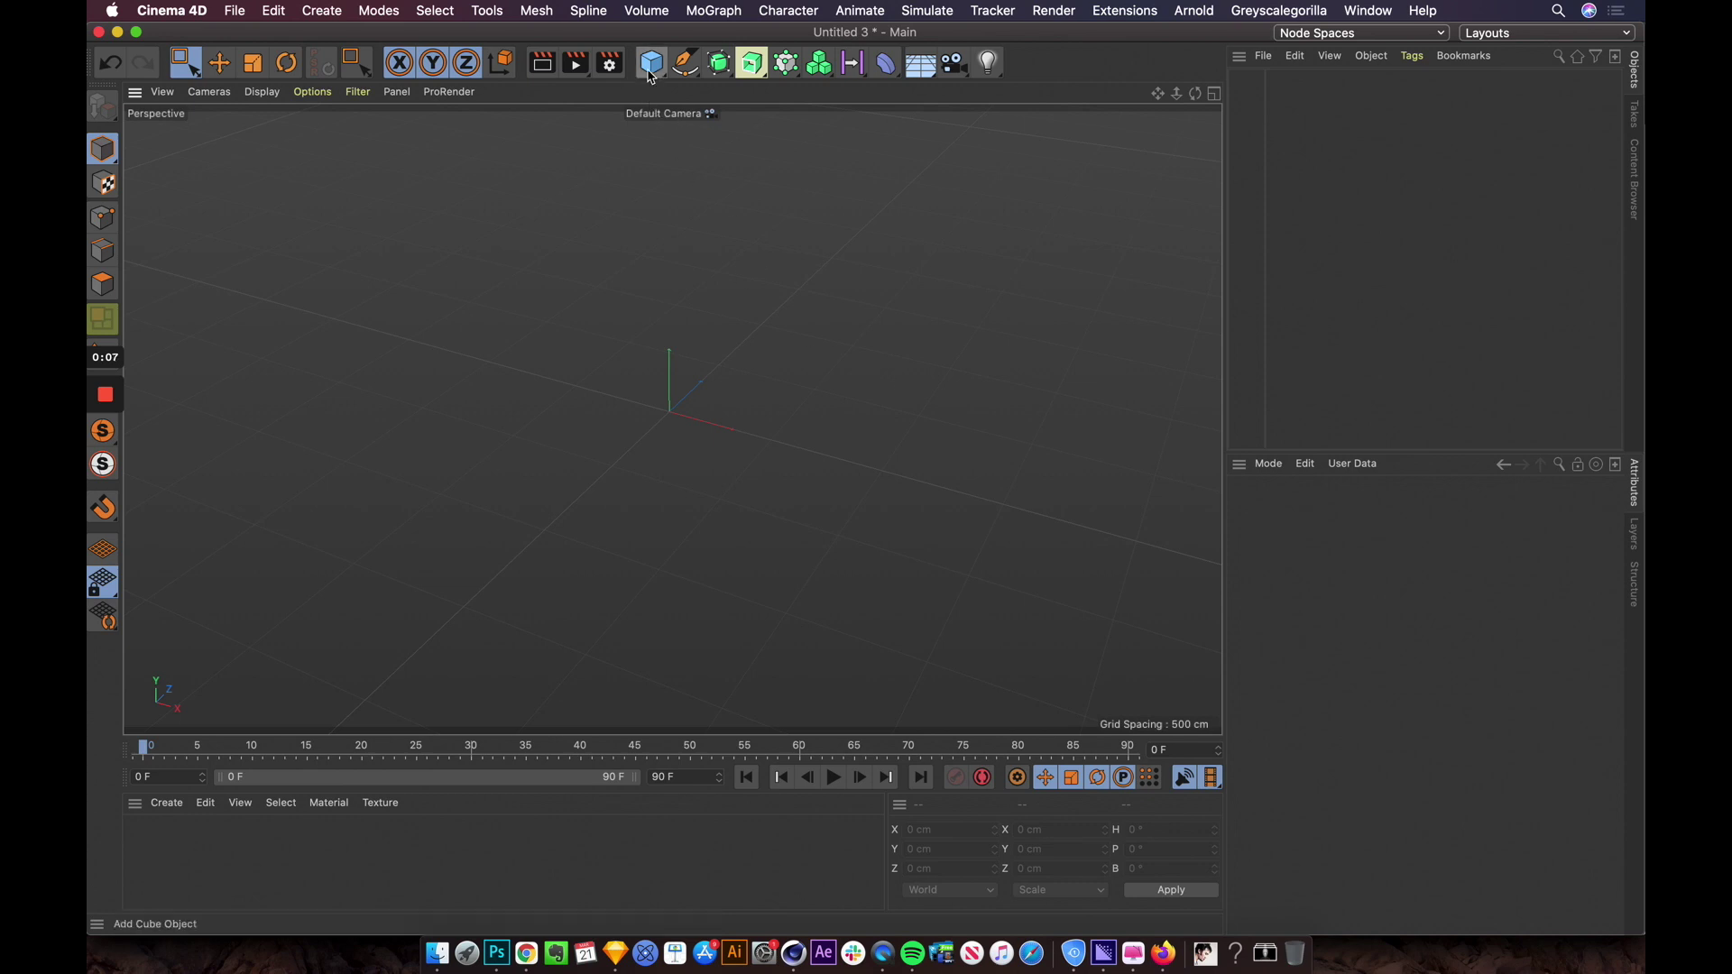
Step: Add a cylinder primitive to the empty scene and set its height to 1000 cm
drag(649, 70, 1046, 101)
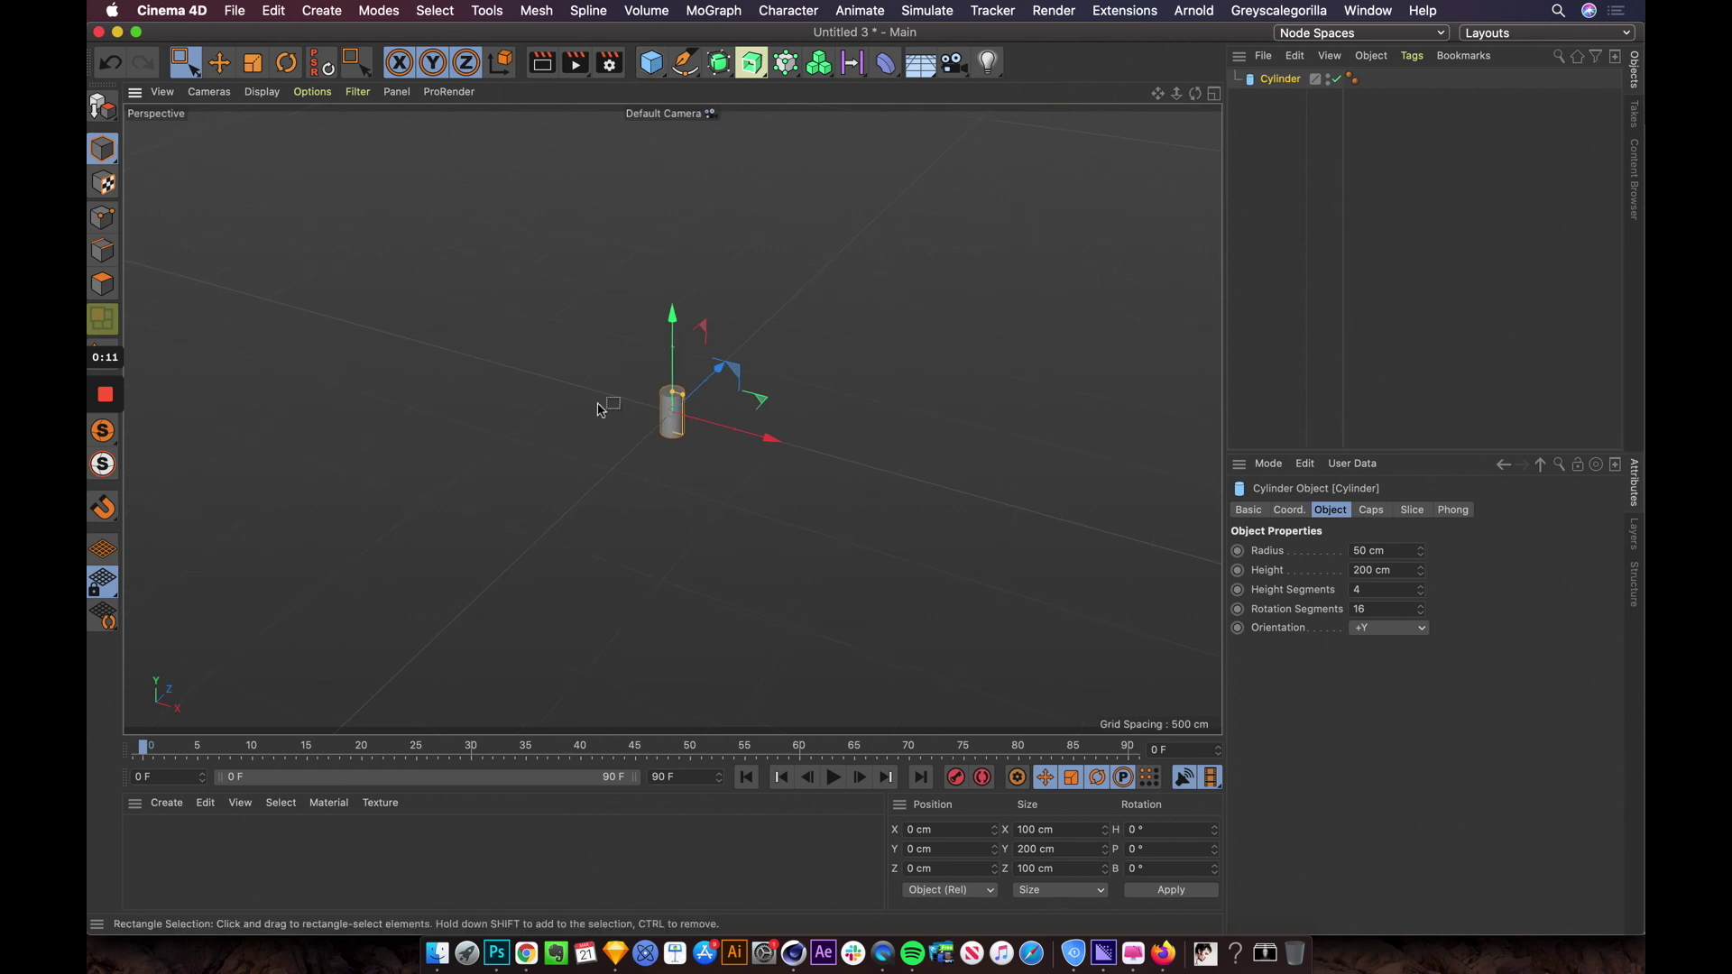
click(1389, 570)
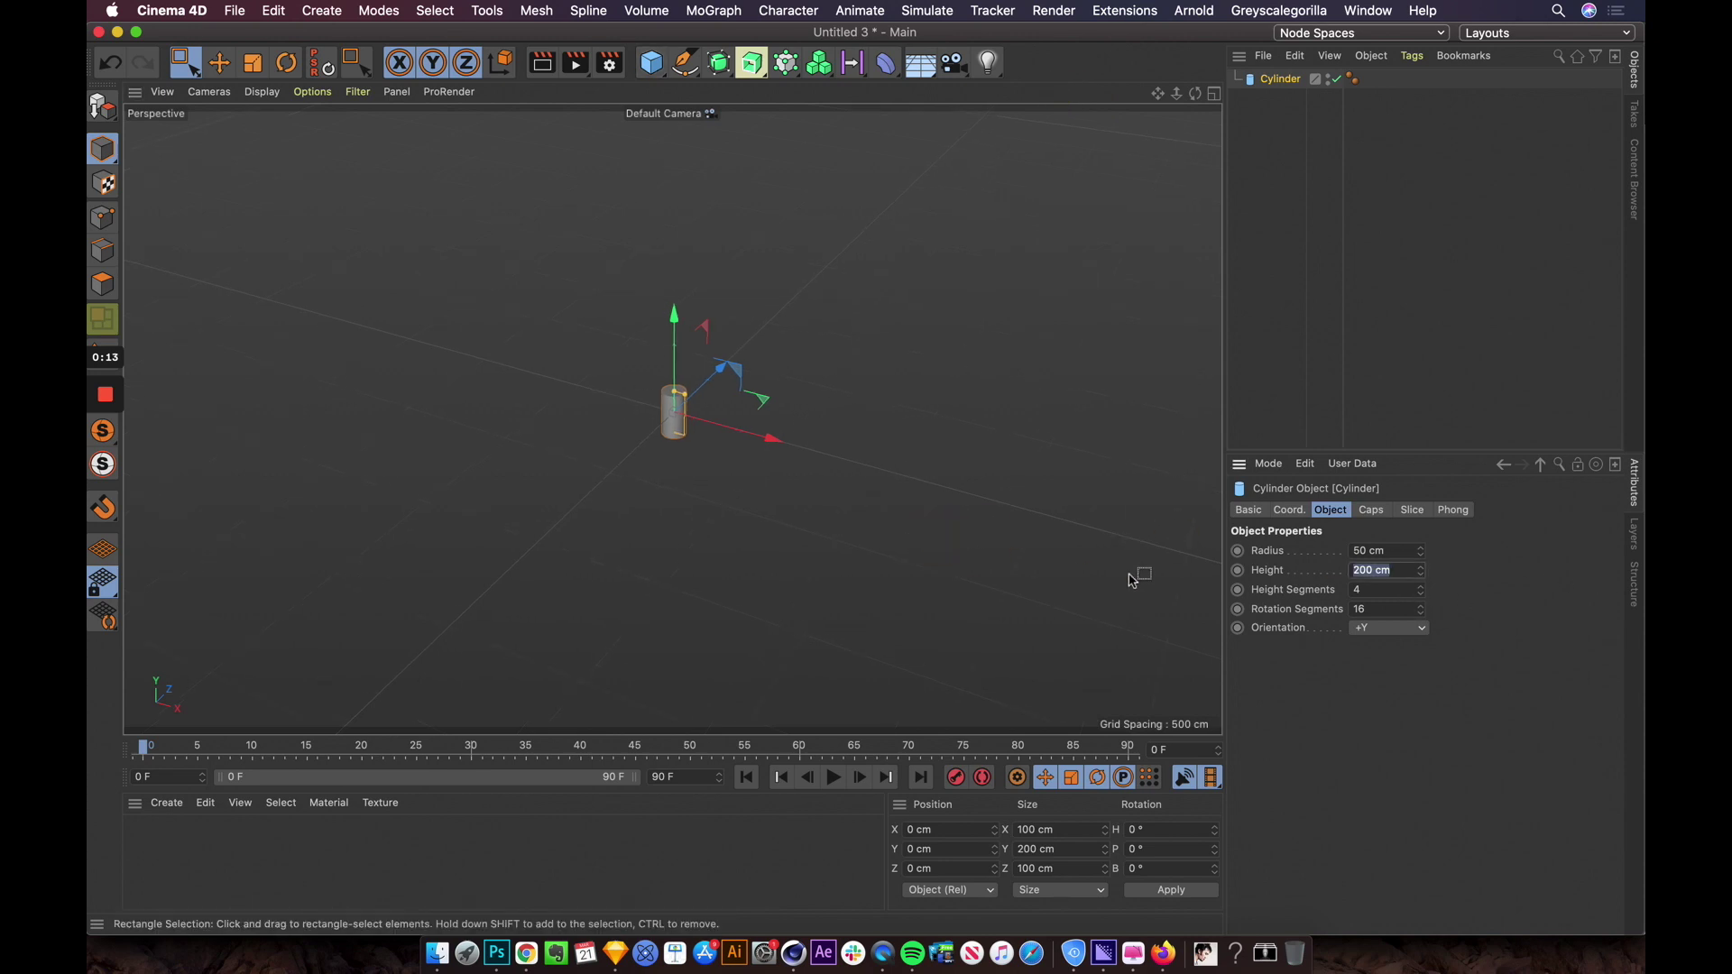
text(1000)
key(Return)
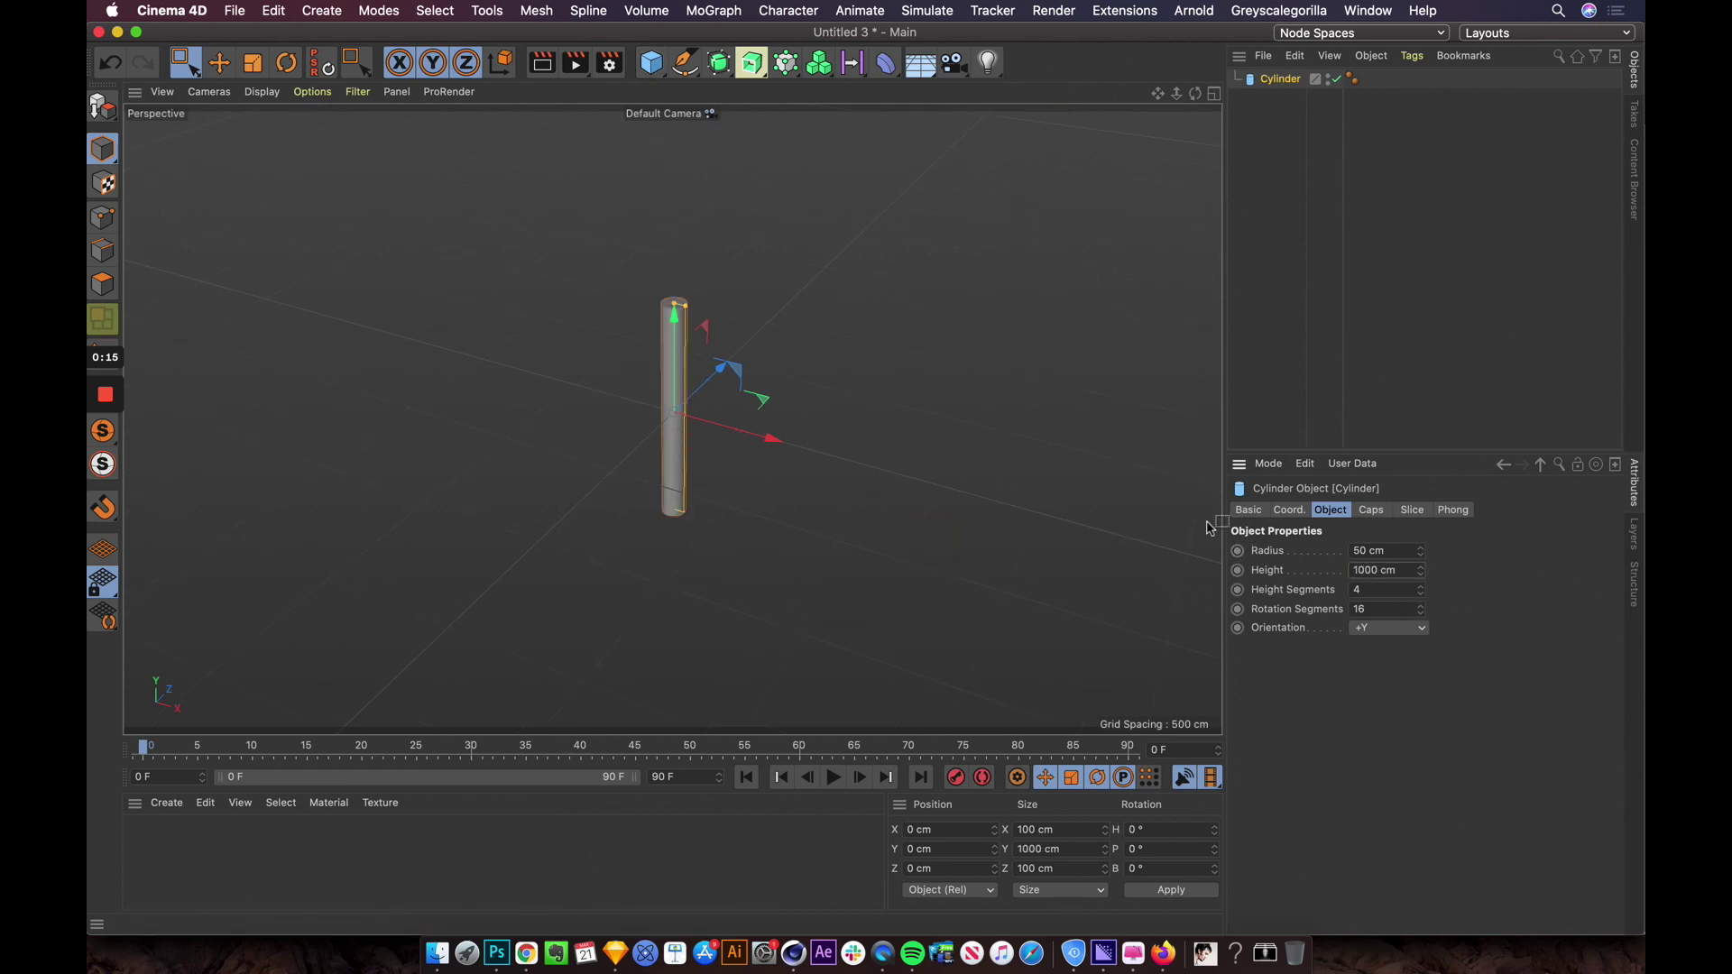
Step: Set the cylinder's rotation segments to 10
alt+drag(981, 388, 882, 463)
click(1357, 609)
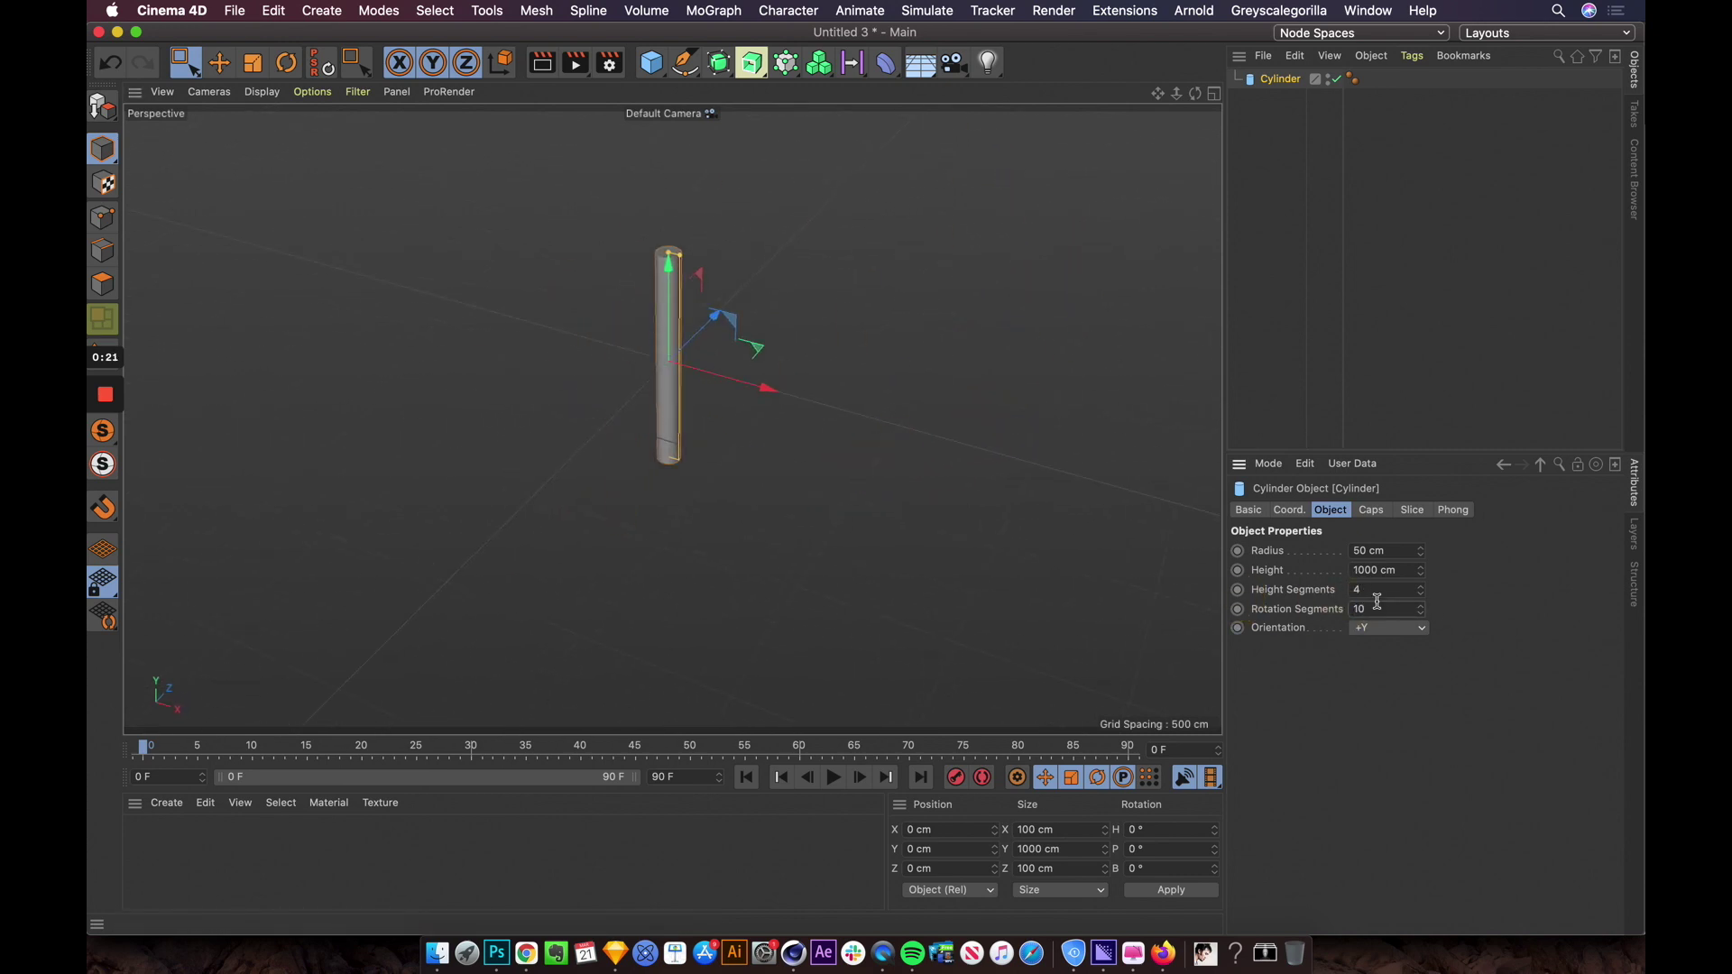
alt+middle_drag(793, 301, 793, 327)
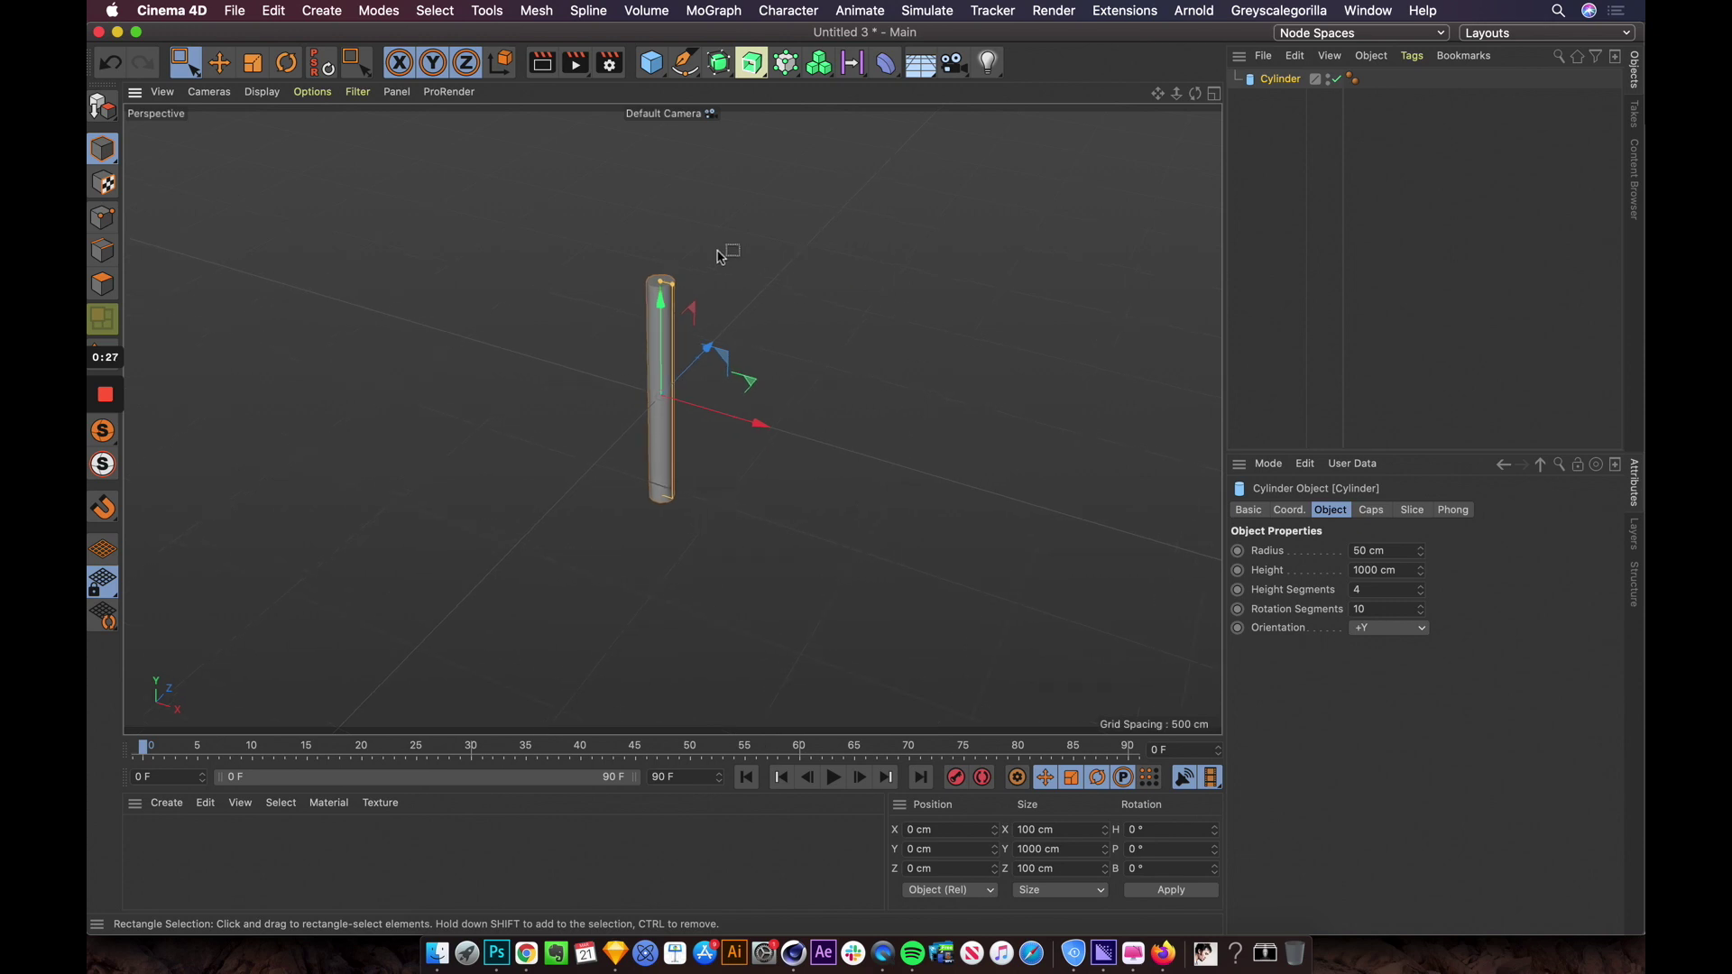
alt+middle_drag(796, 340, 796, 324)
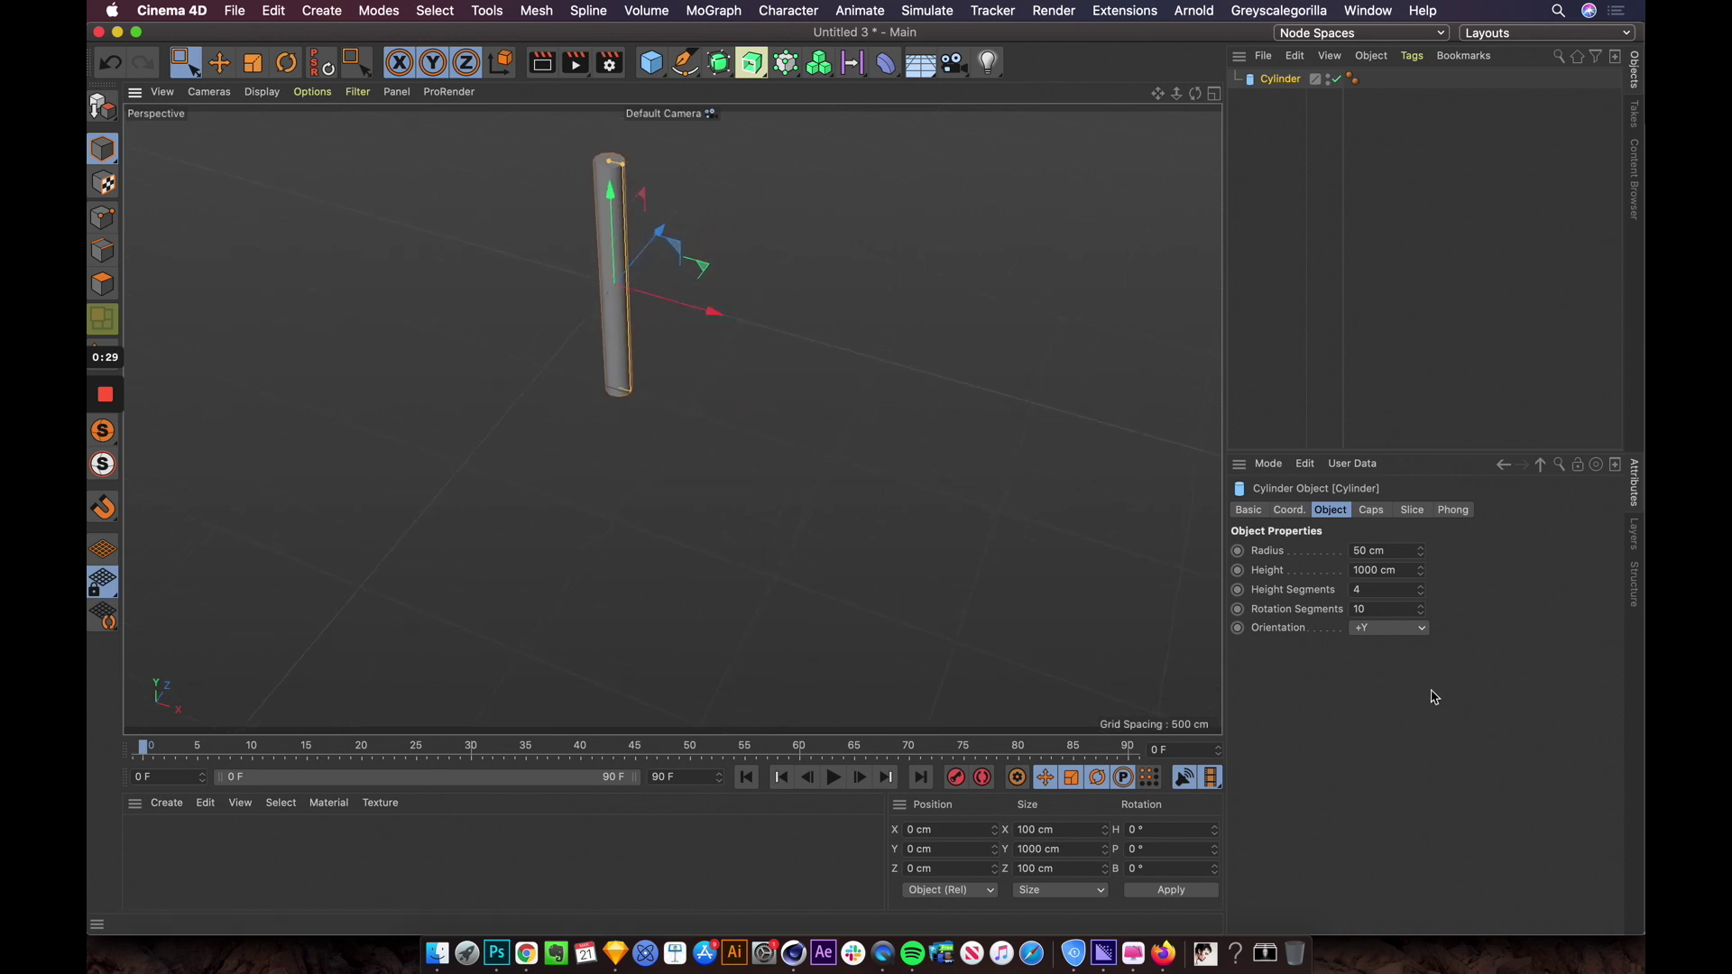
alt+middle_drag(619, 271, 633, 403)
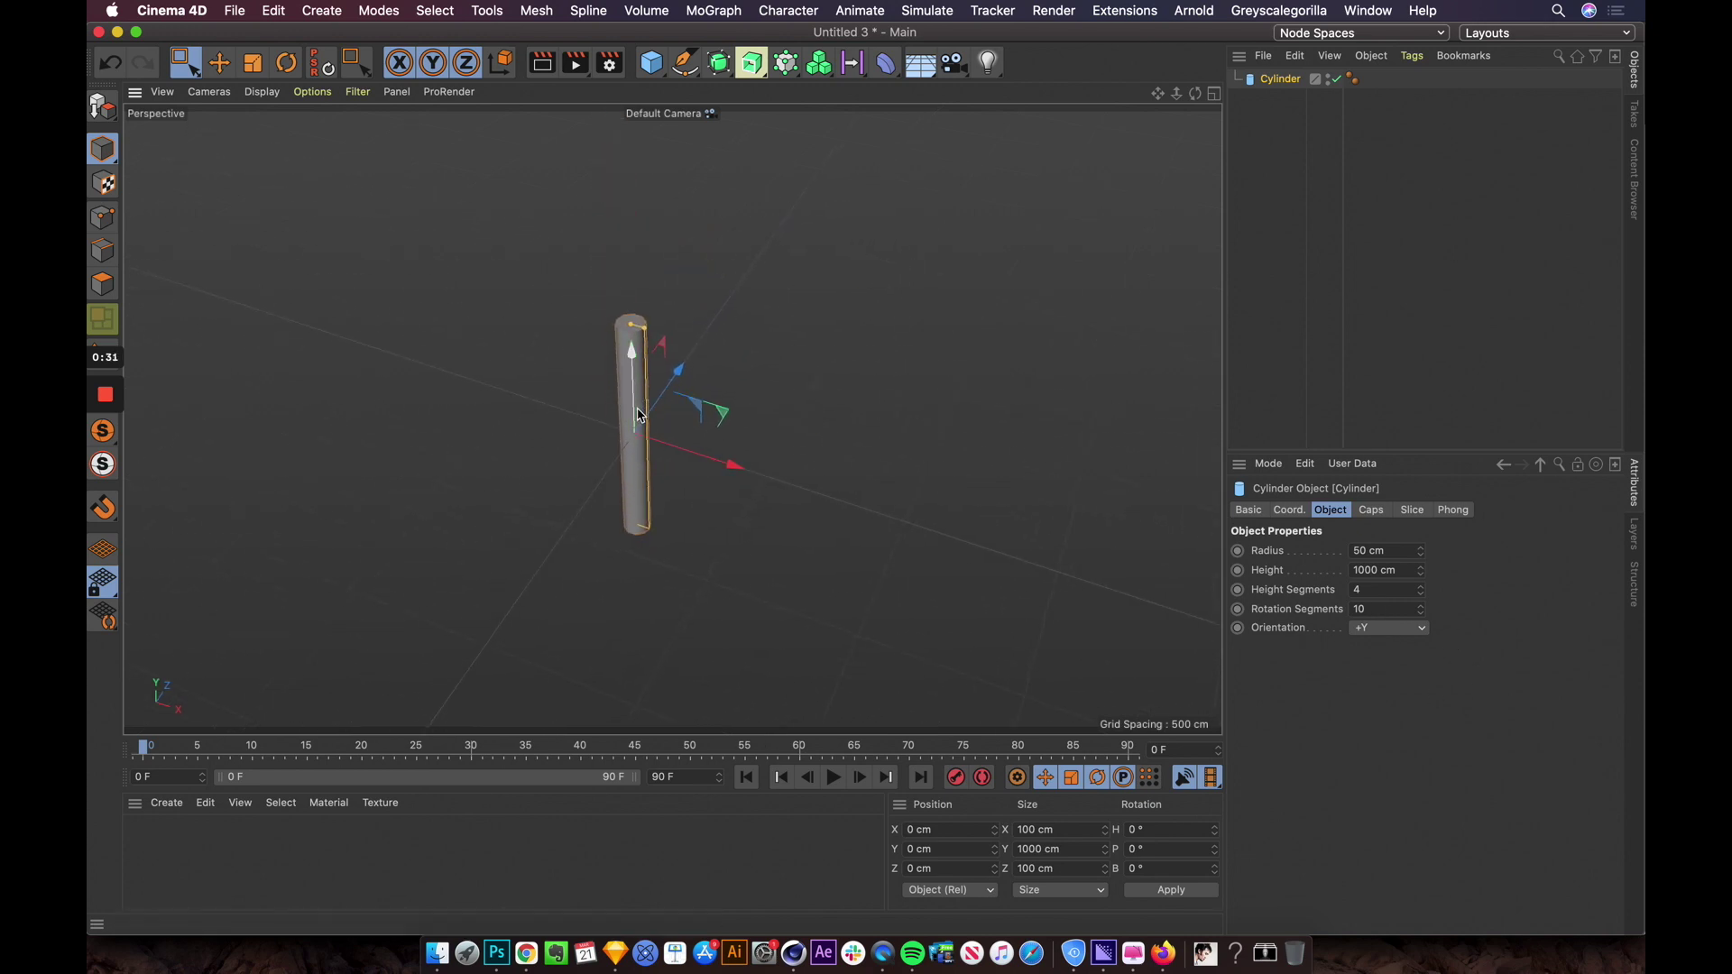
Step: Add a Bevel deformer and make it a child of the cylinder
scroll(820, 349, up, 3)
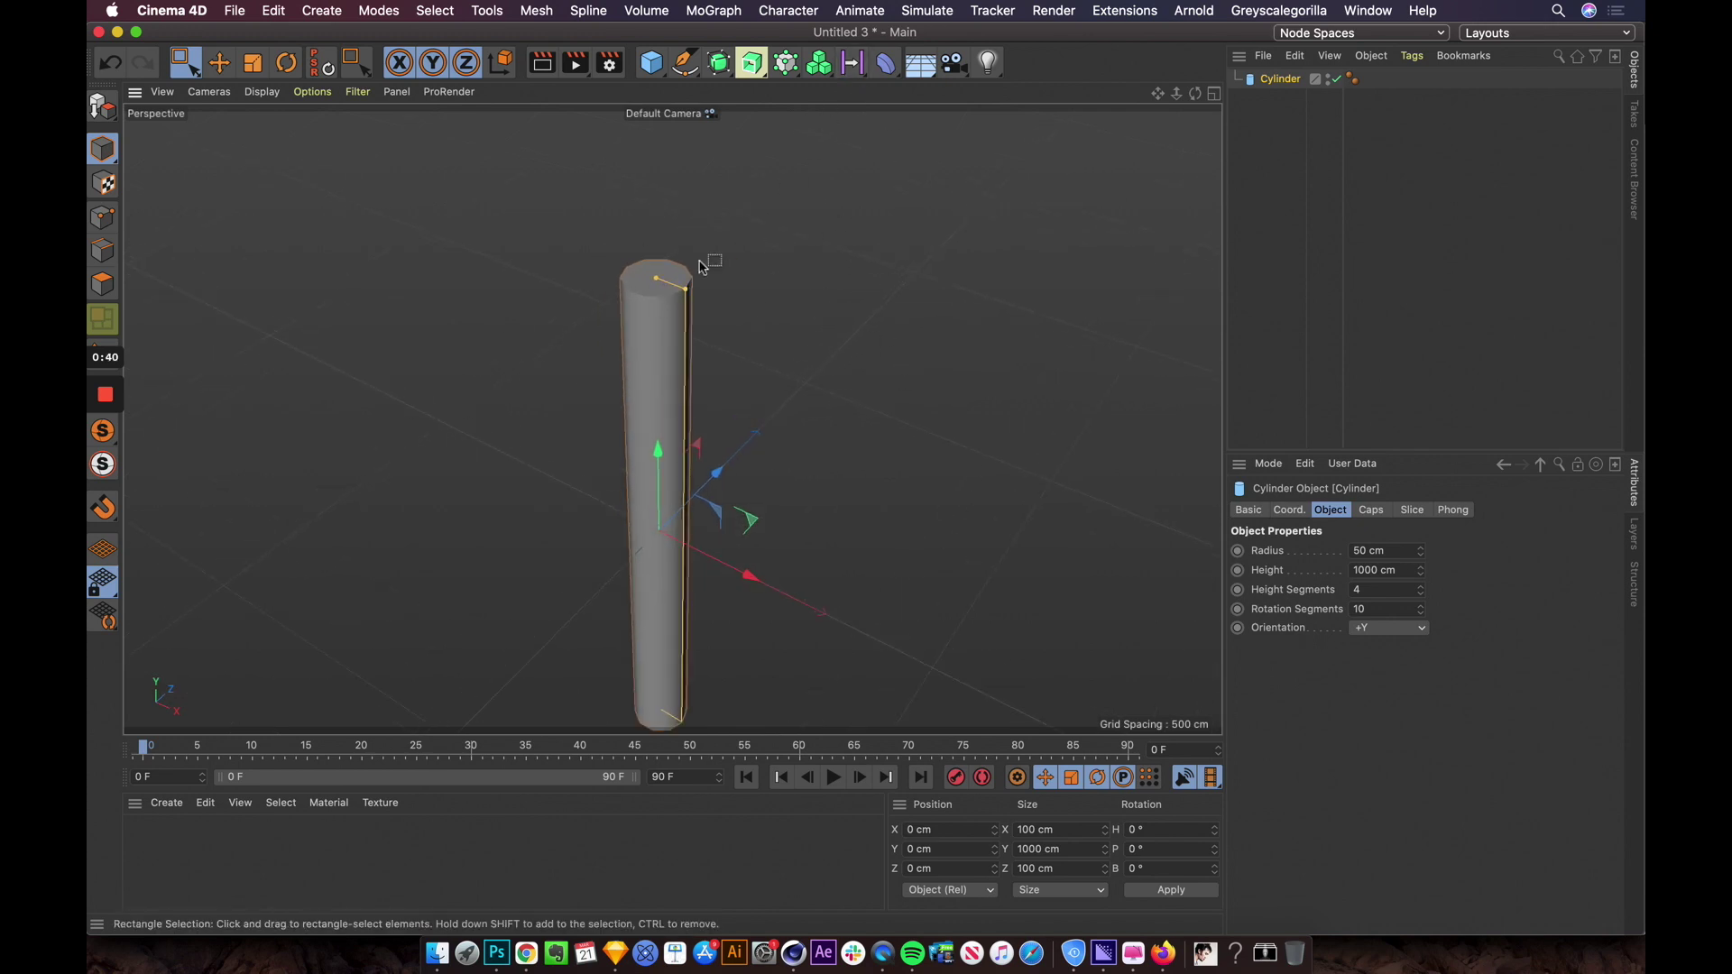
scroll(719, 261, up, 2)
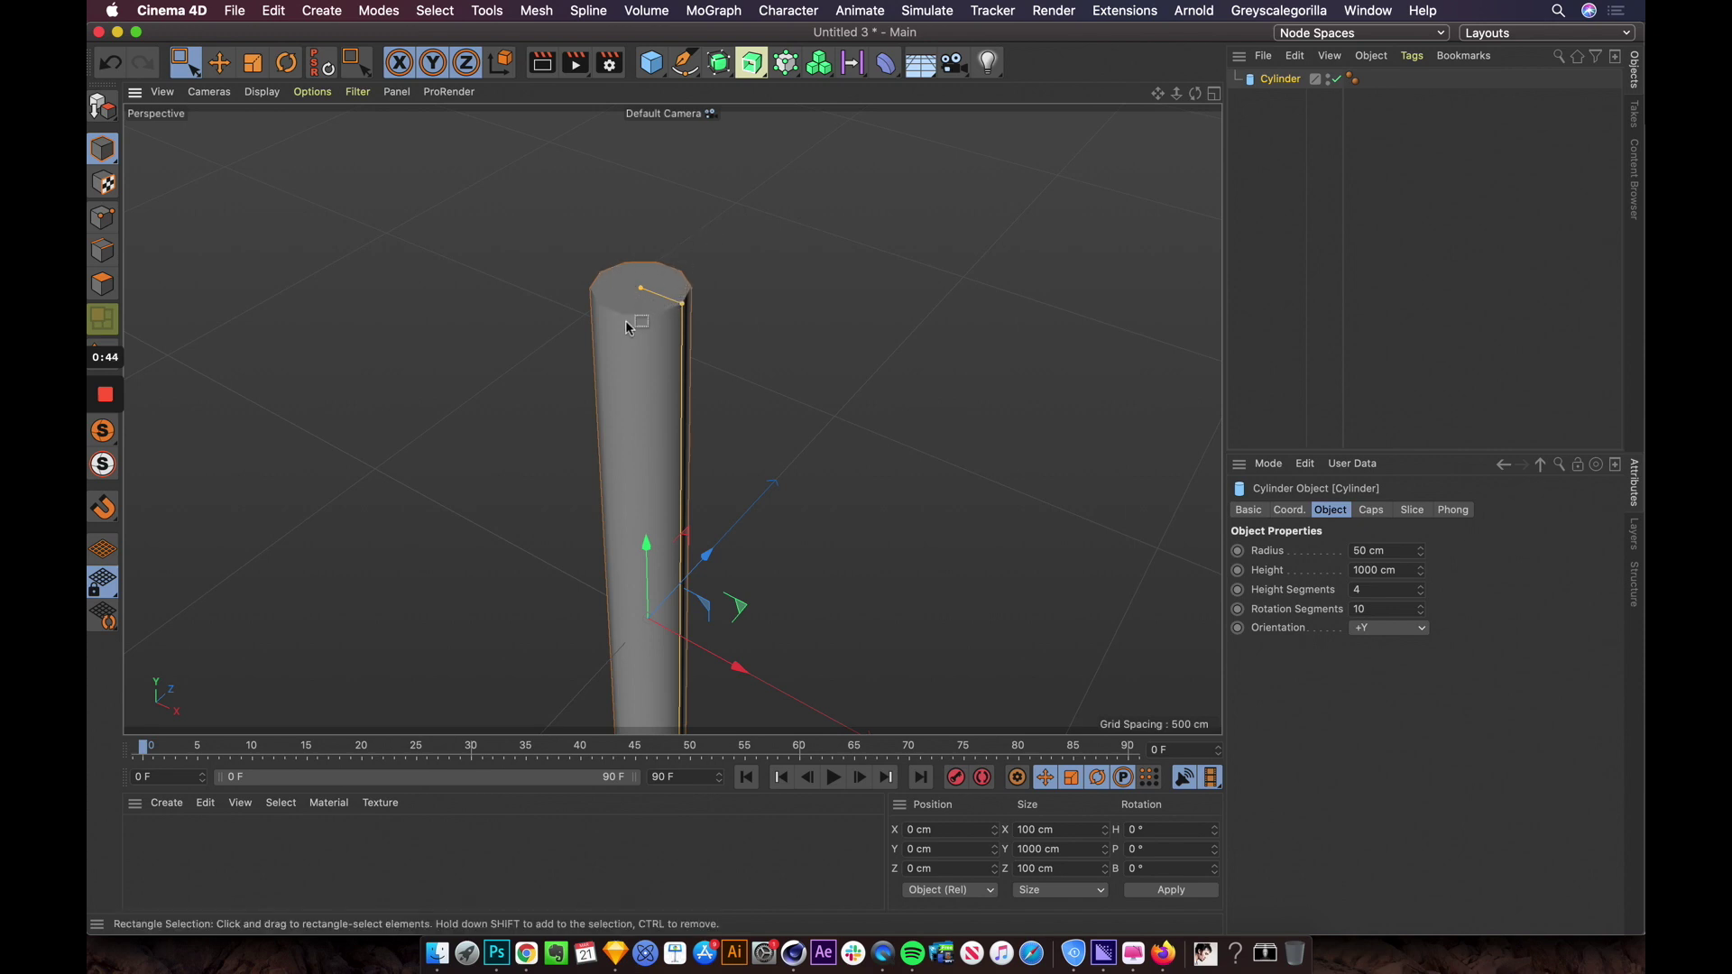
click(886, 62)
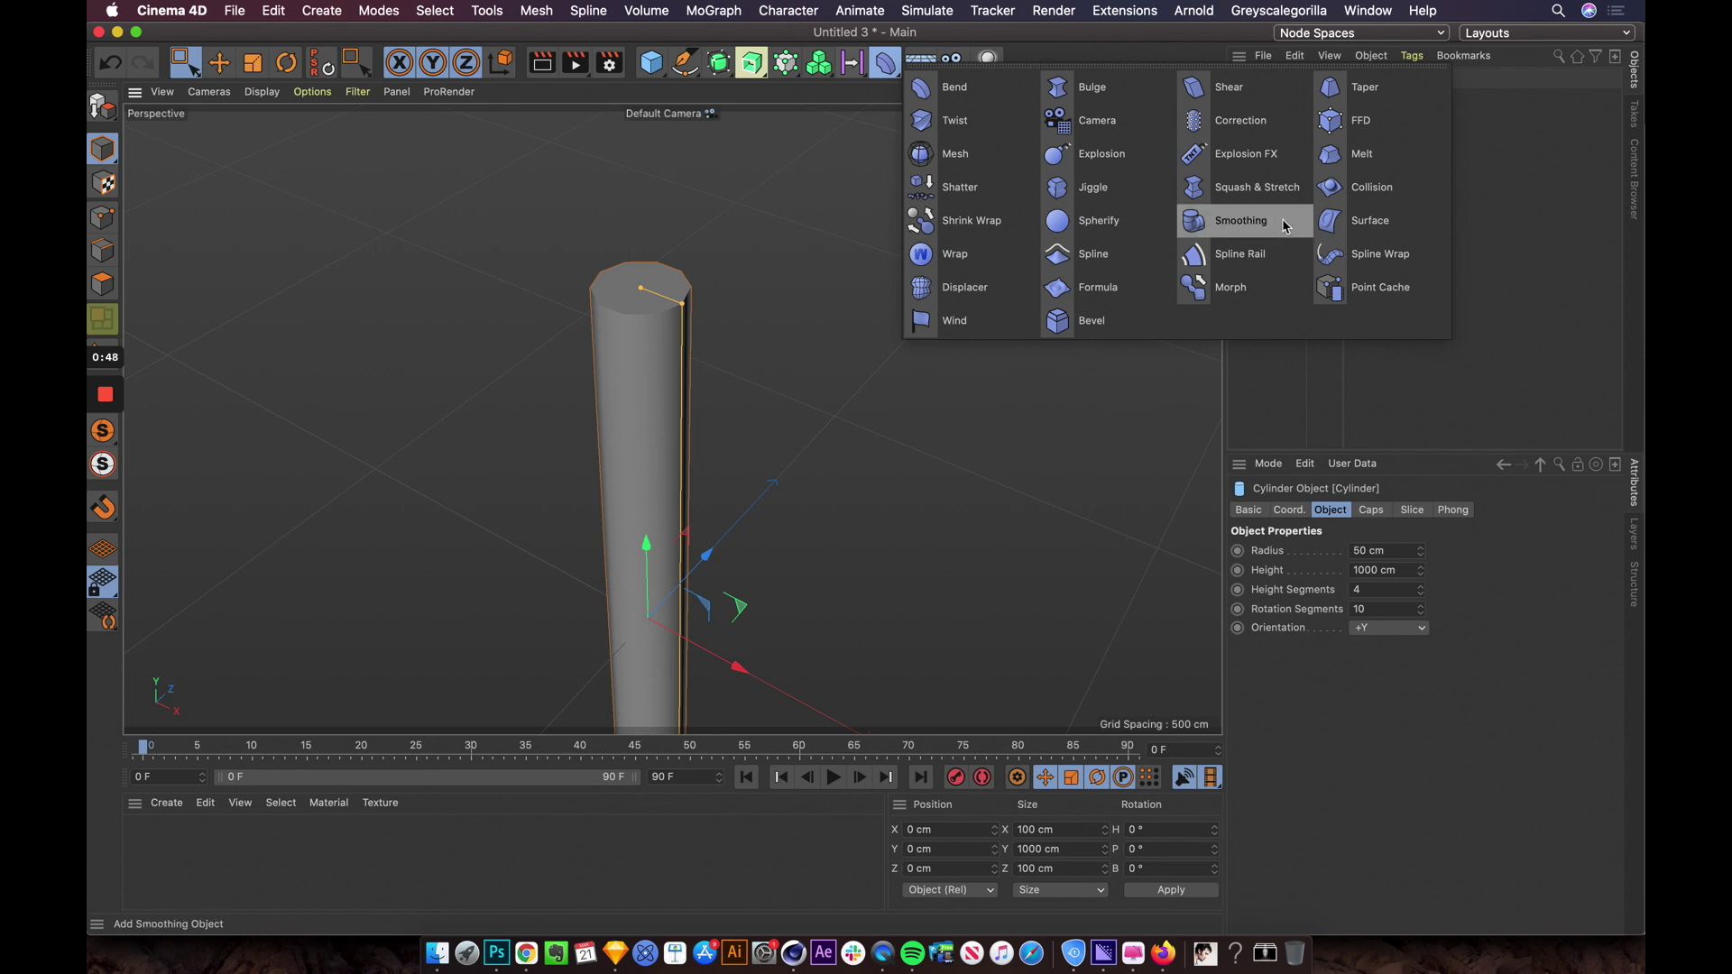
click(1096, 321)
drag(1290, 78, 1287, 97)
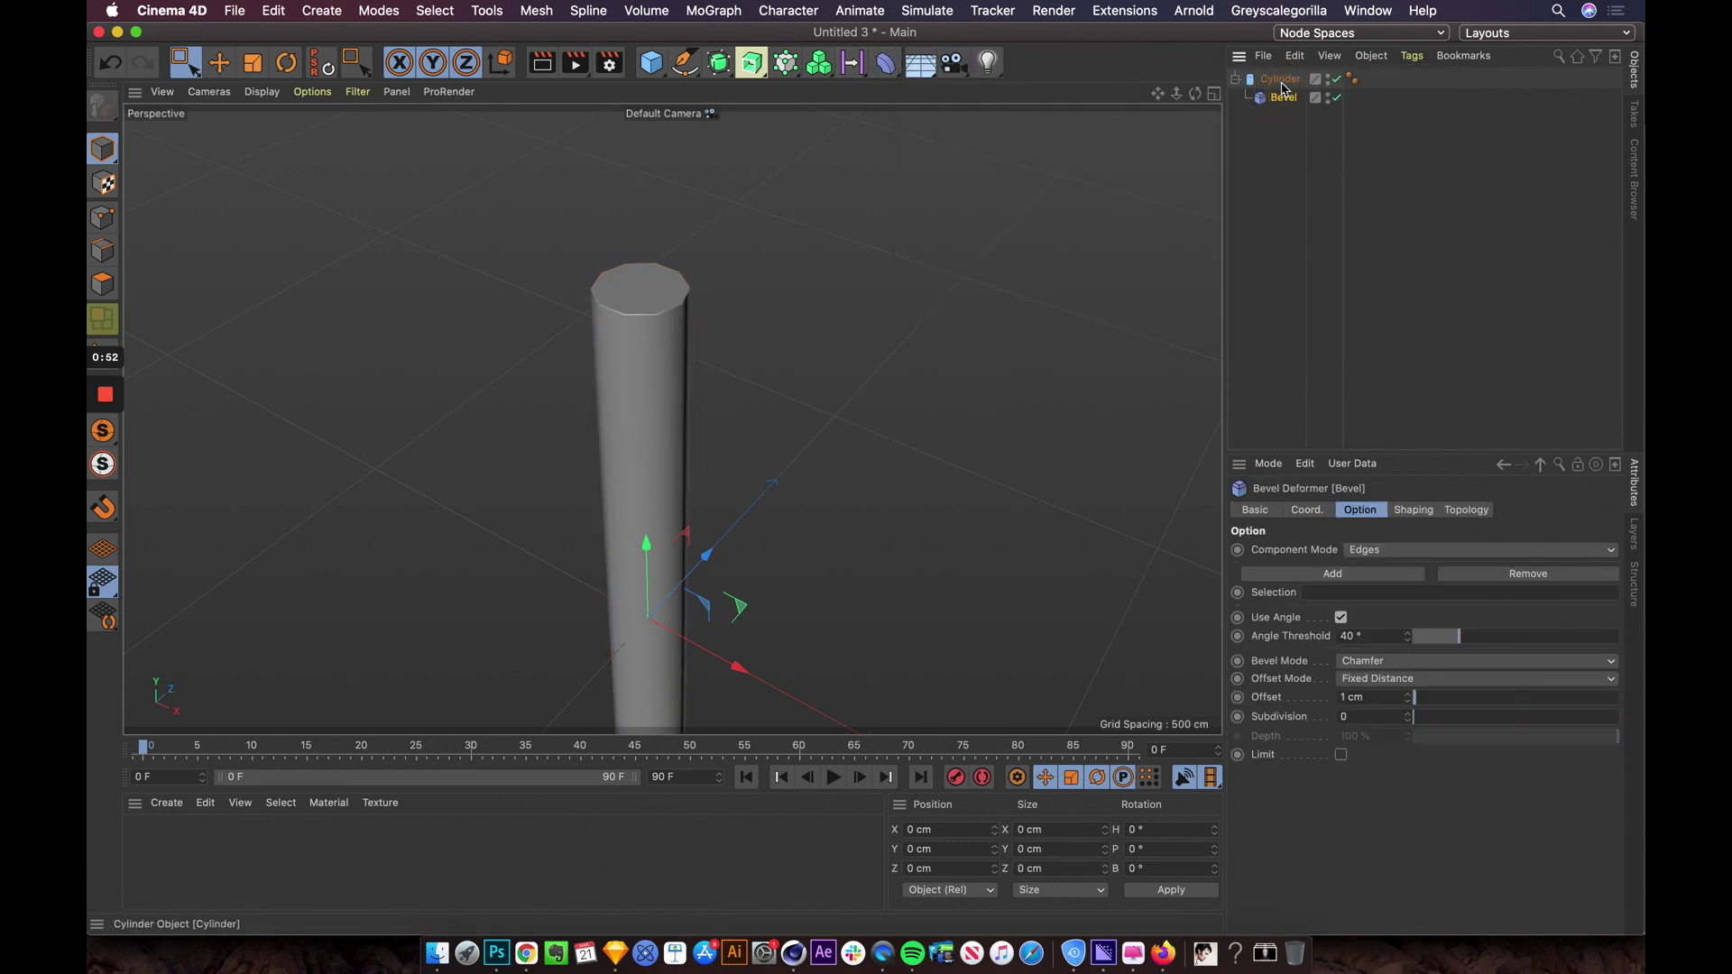
Step: Compare the cylinder with the Bevel deformer off and on, and increase the bevel's offset to widen the chamfer on the end edges
click(1283, 83)
click(1336, 98)
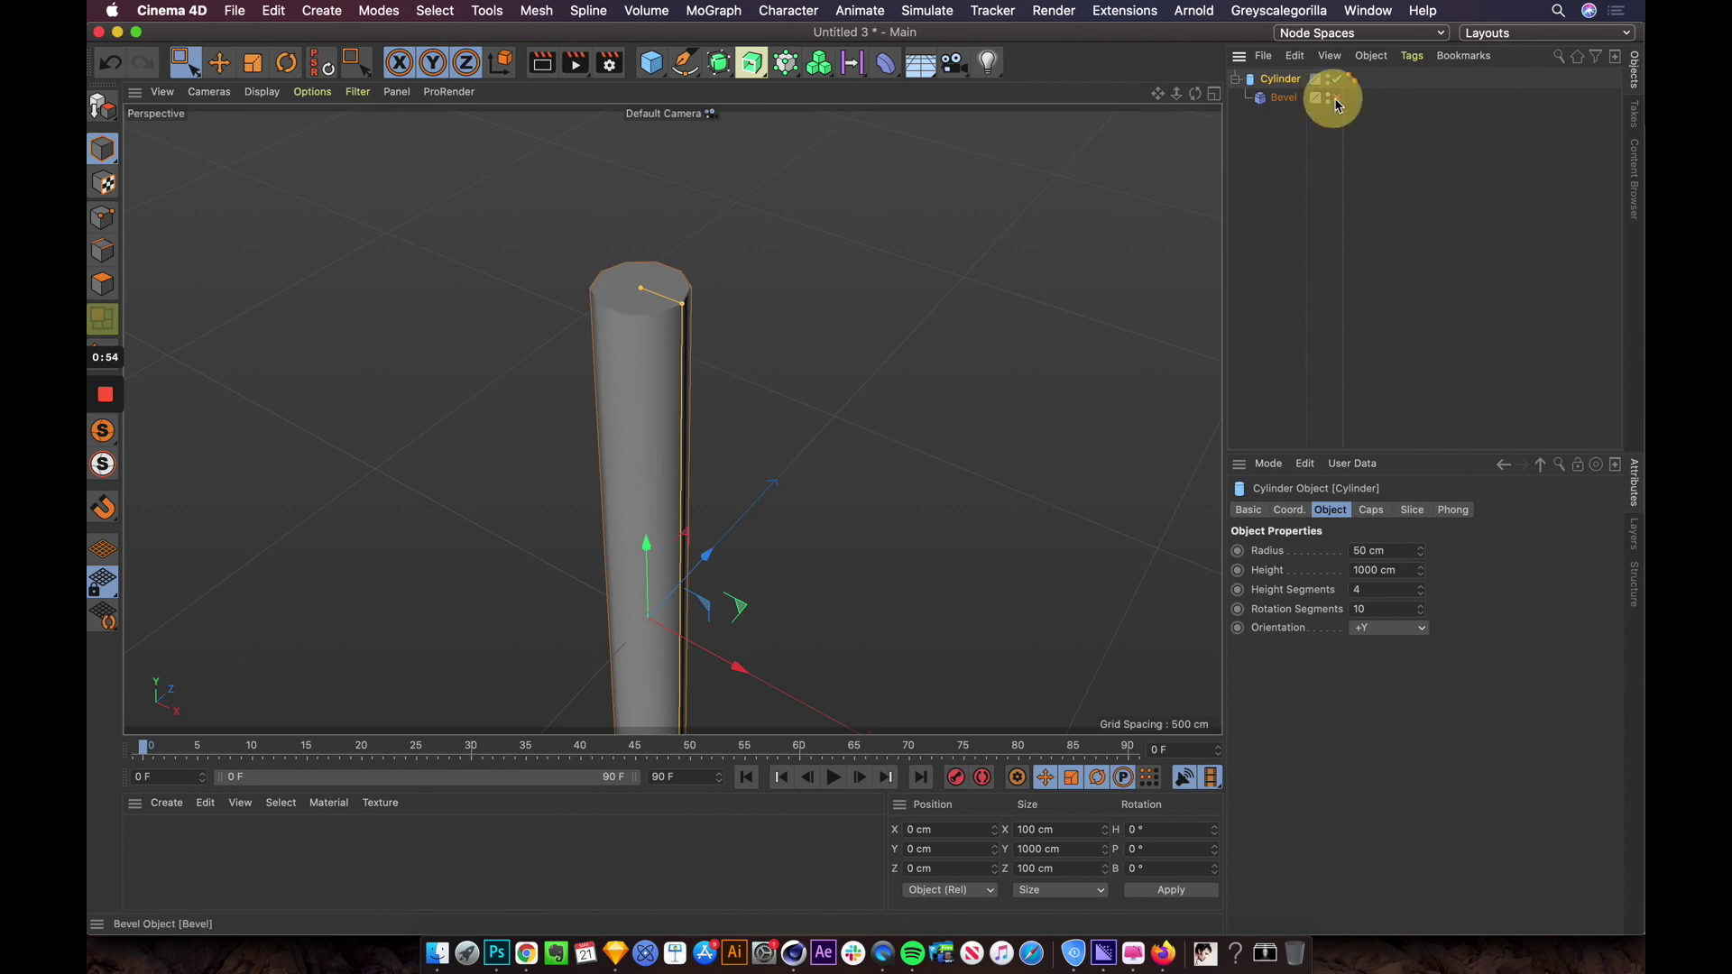
click(1334, 97)
click(1274, 98)
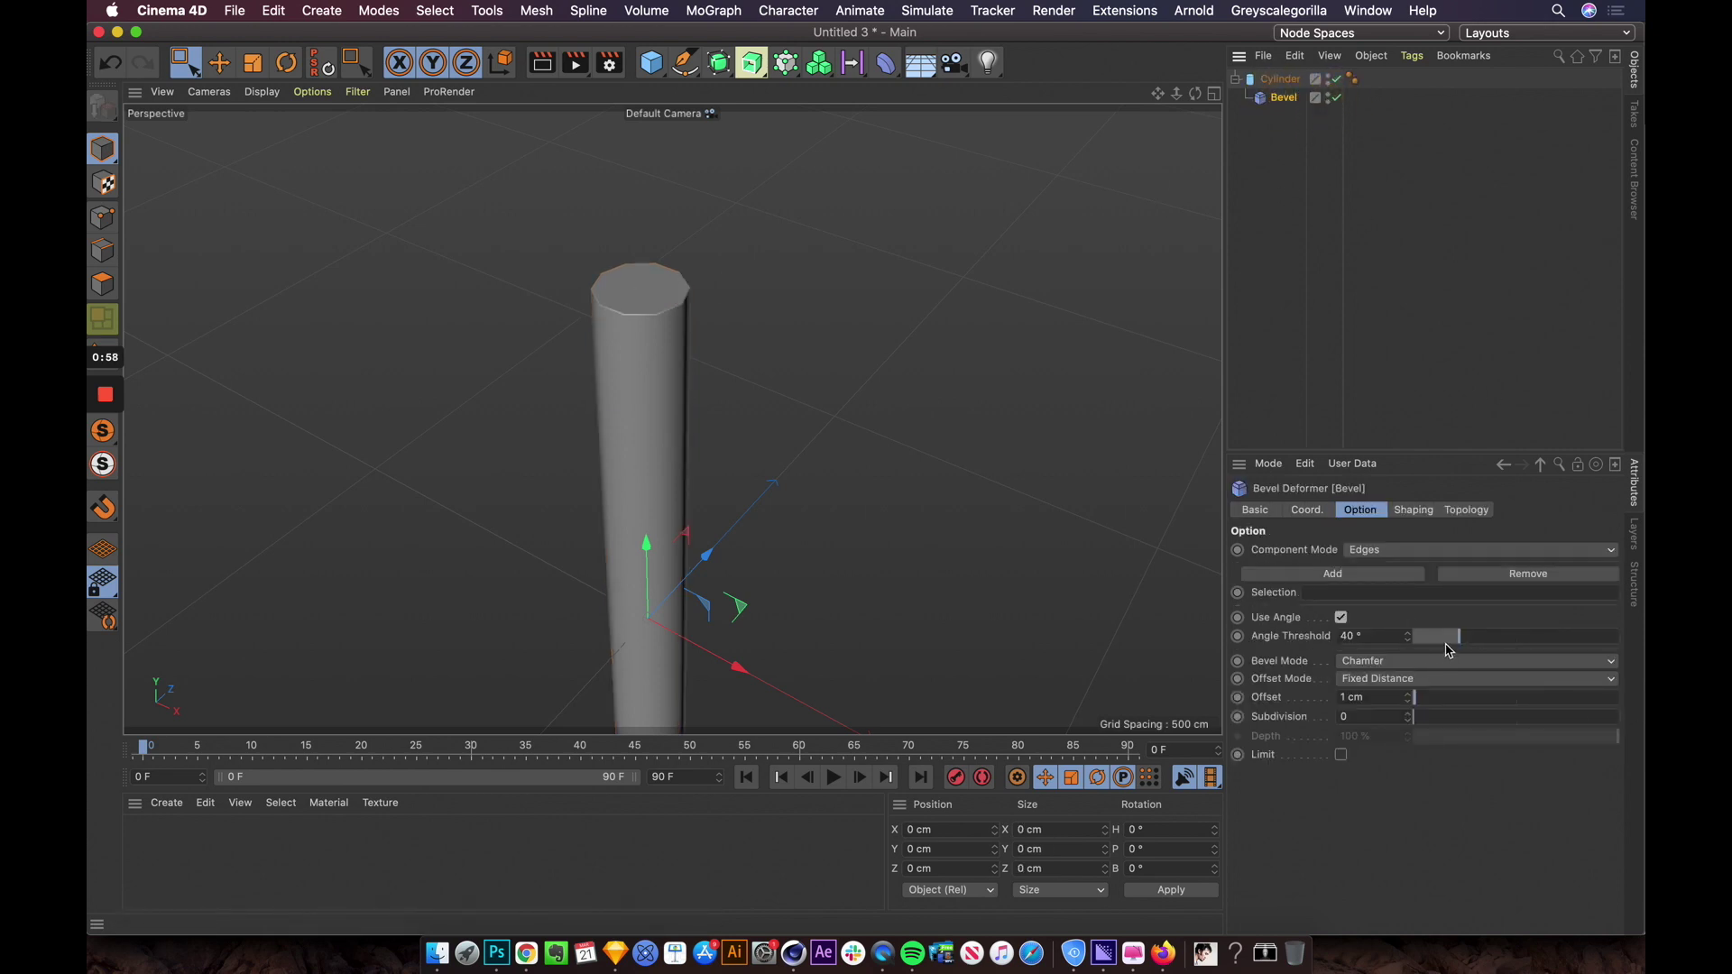
drag(1425, 702, 1431, 701)
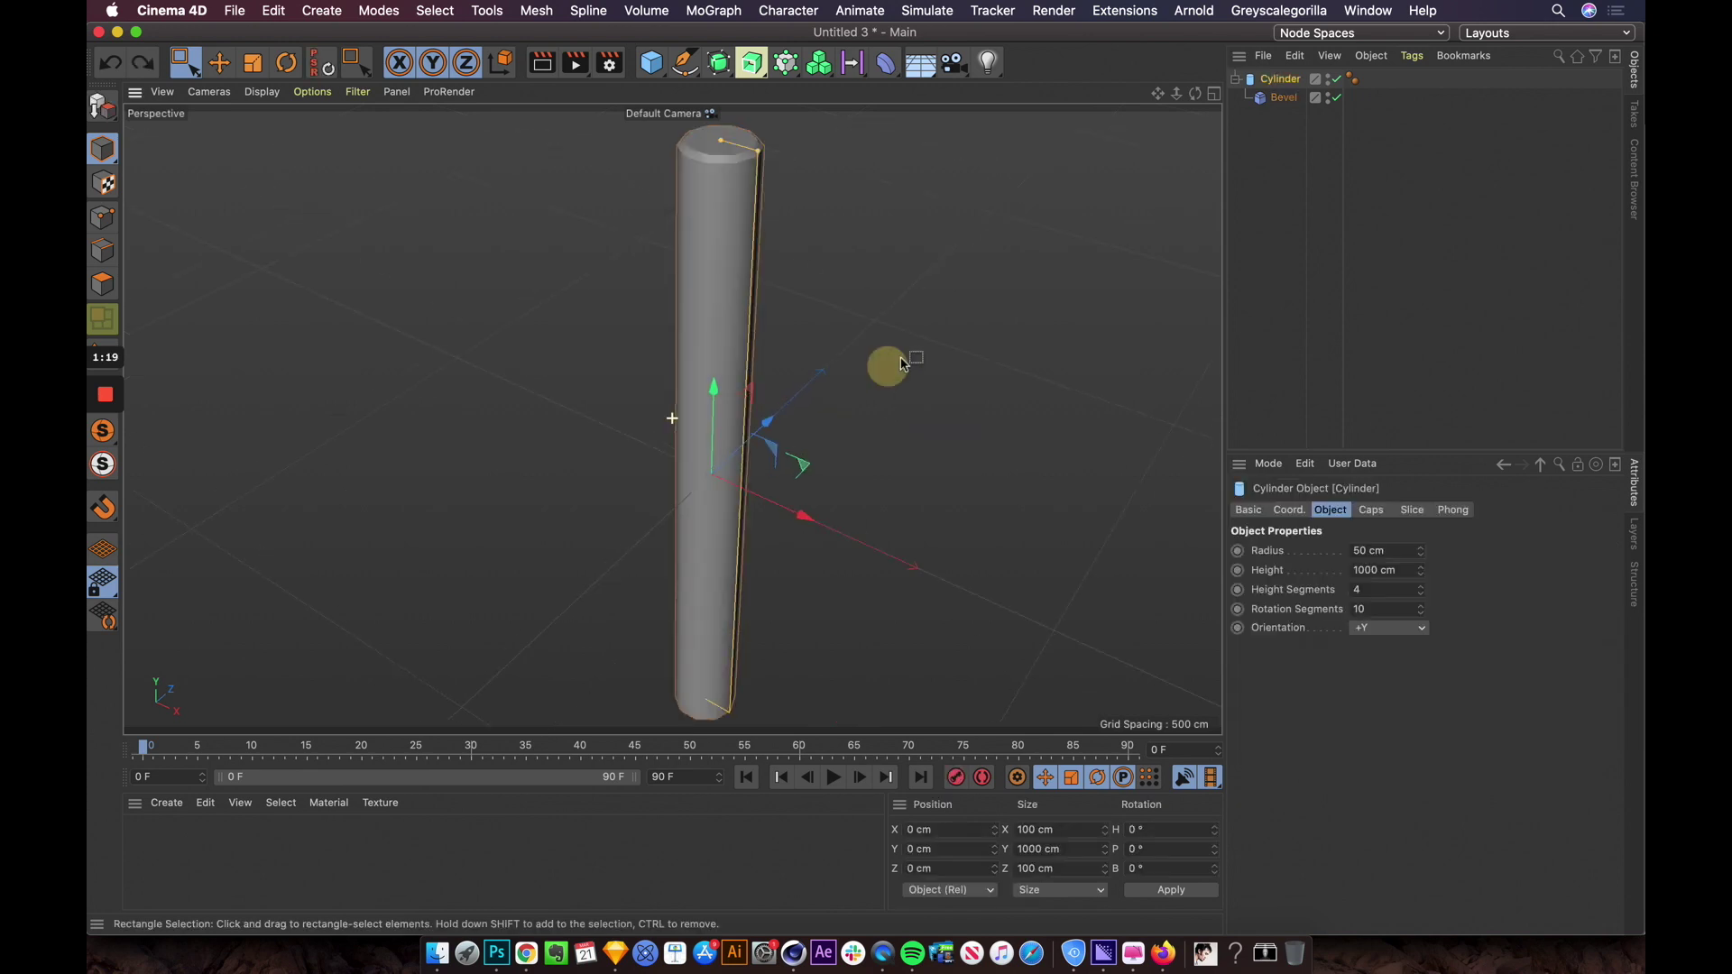
Step: Convert the beveled cylinder into a separate polygon object with Current State to Object
alt+drag(890, 367, 1028, 361)
click(1288, 153)
click(1277, 78)
right_click(1281, 79)
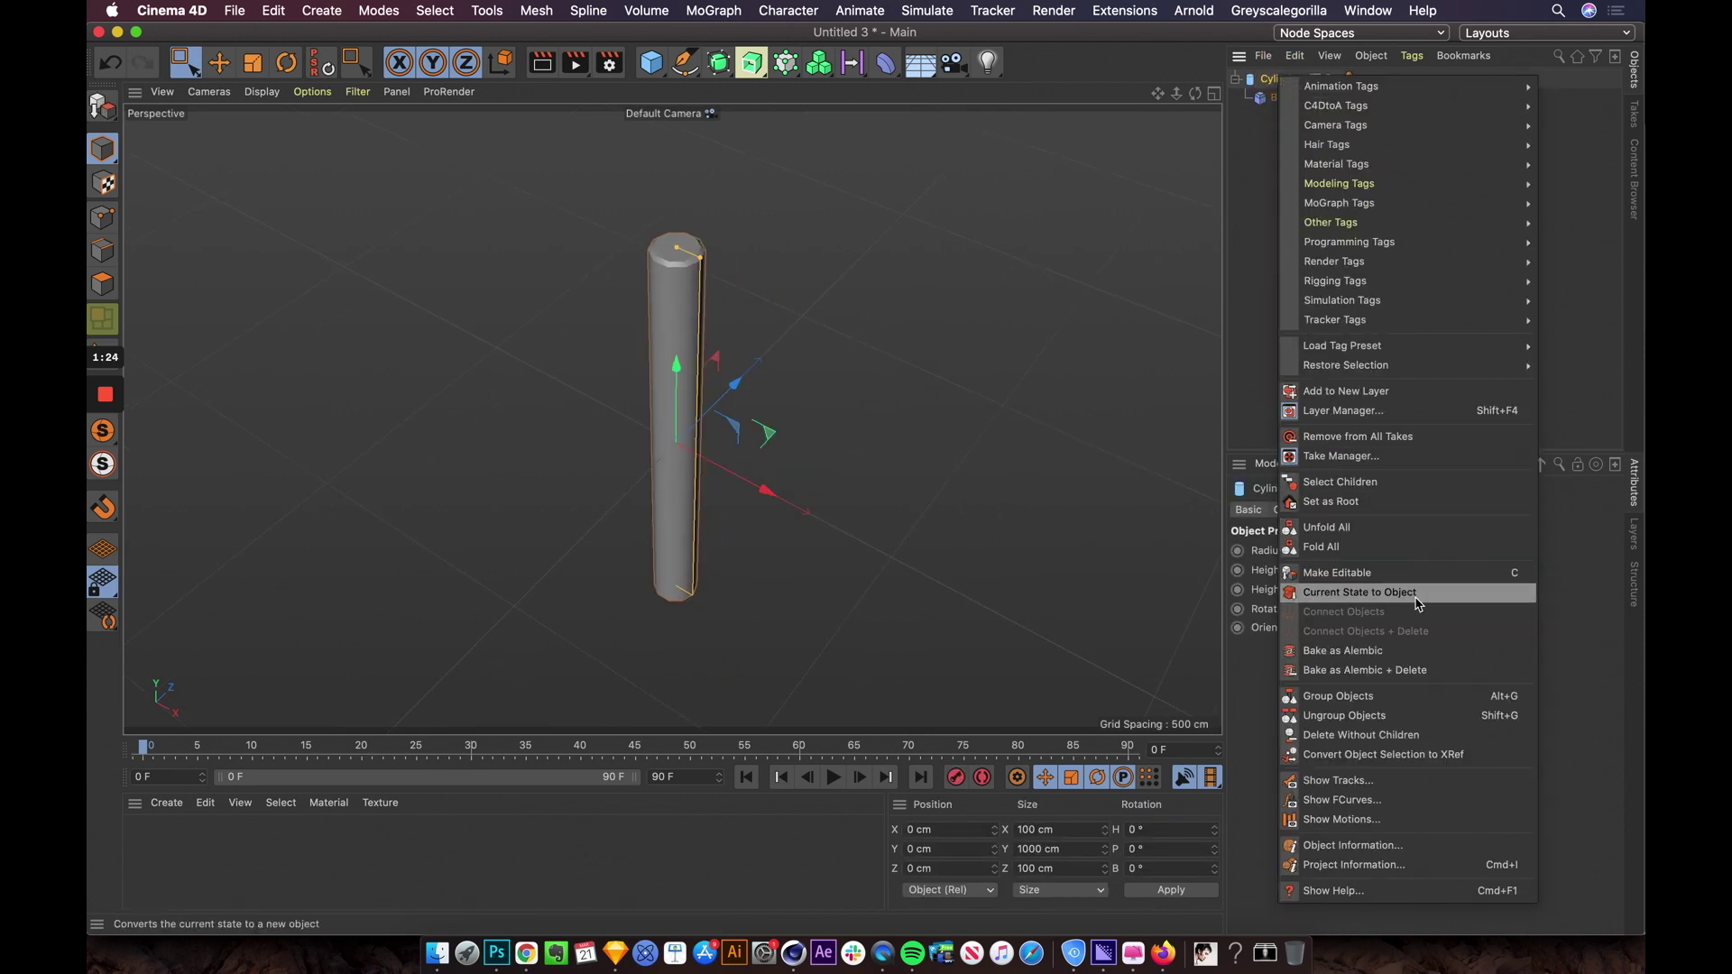
click(1331, 592)
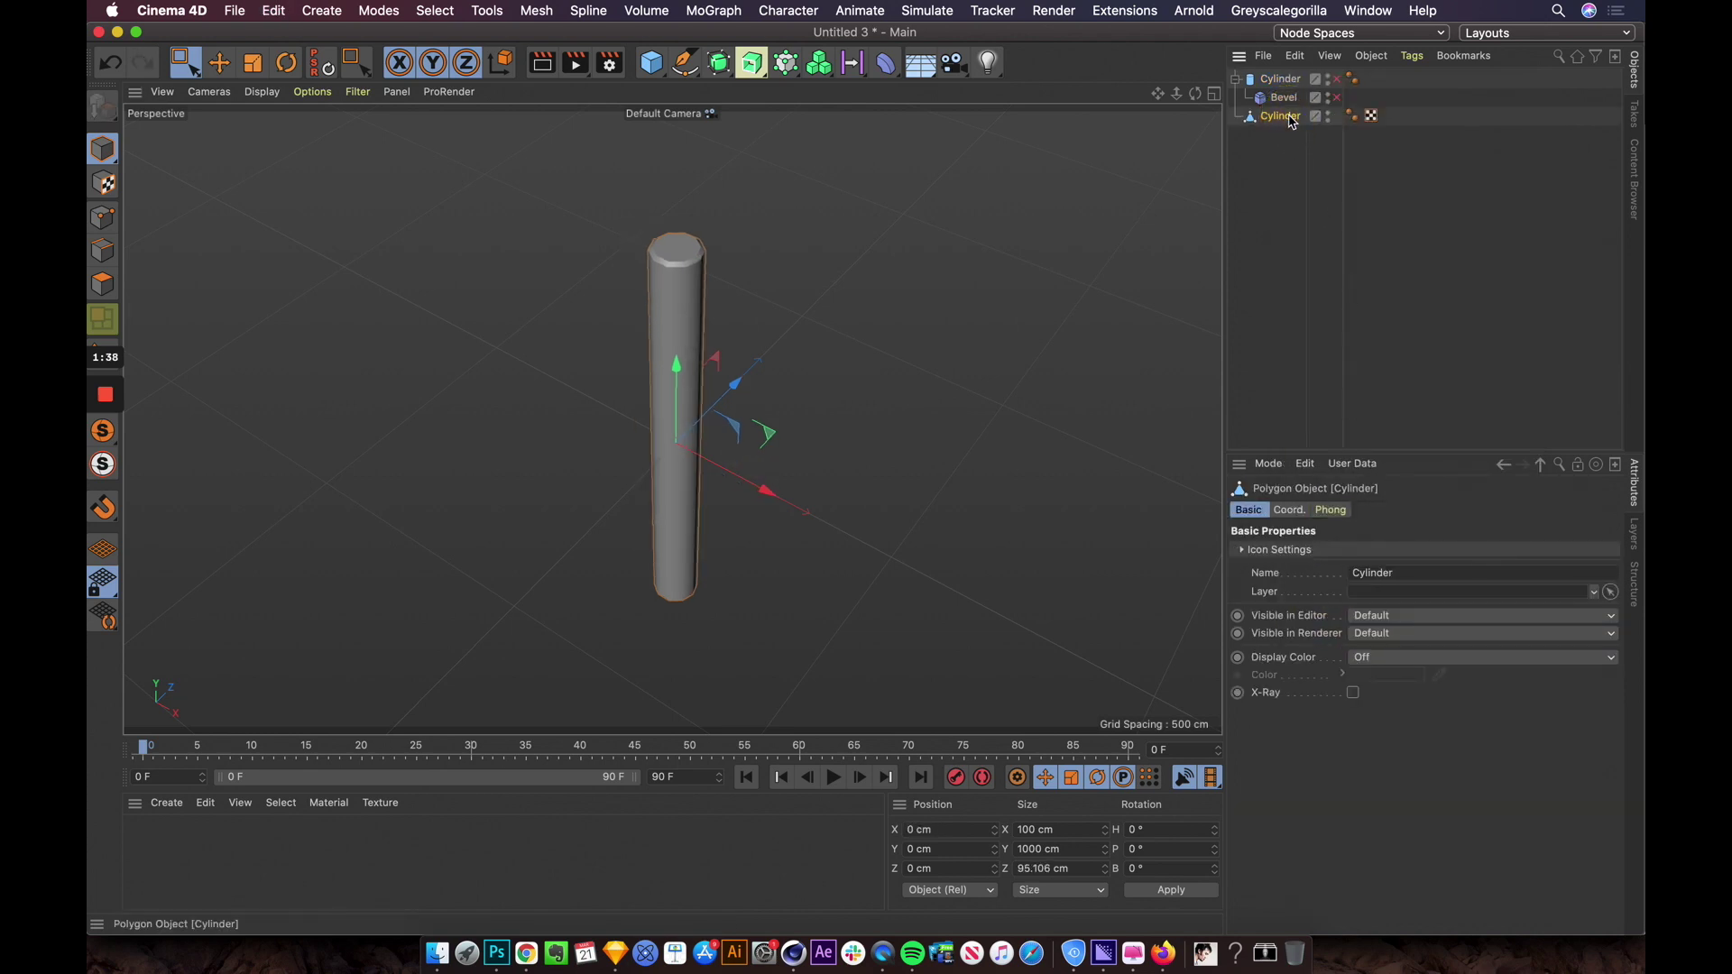
Step: Delete the original parametric cylinder together with its Bevel deformer, keeping only the polygon cylinder
alt+drag(847, 431, 761, 487)
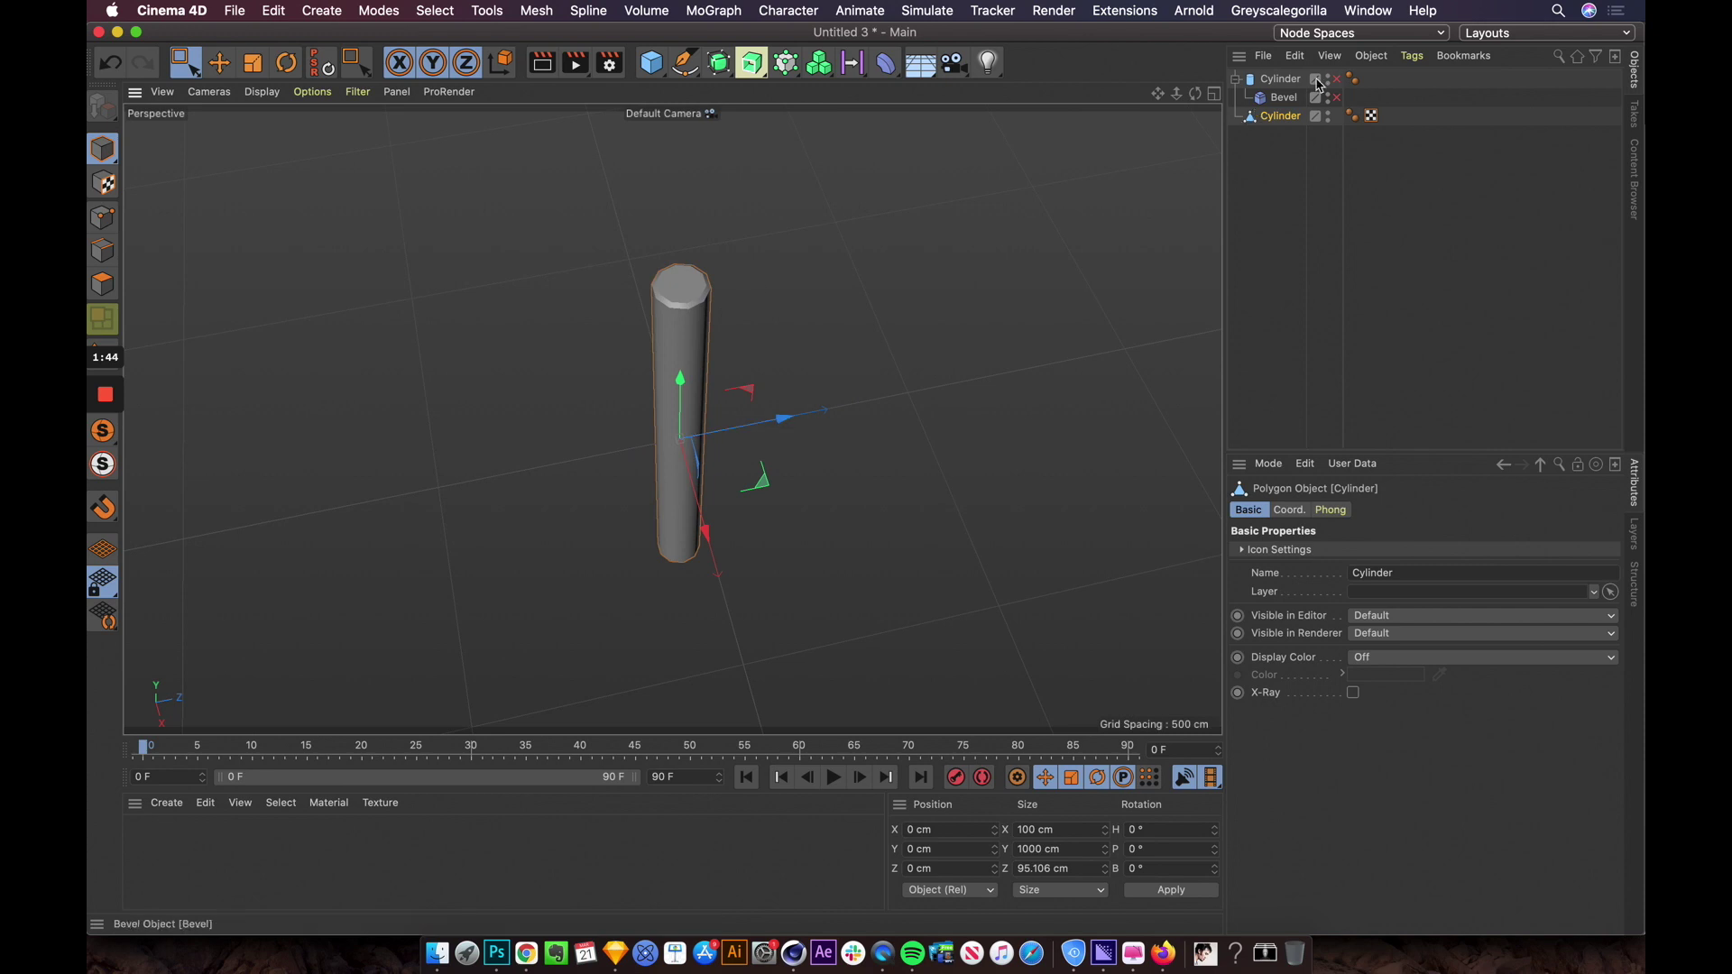
alt+drag(942, 291, 996, 485)
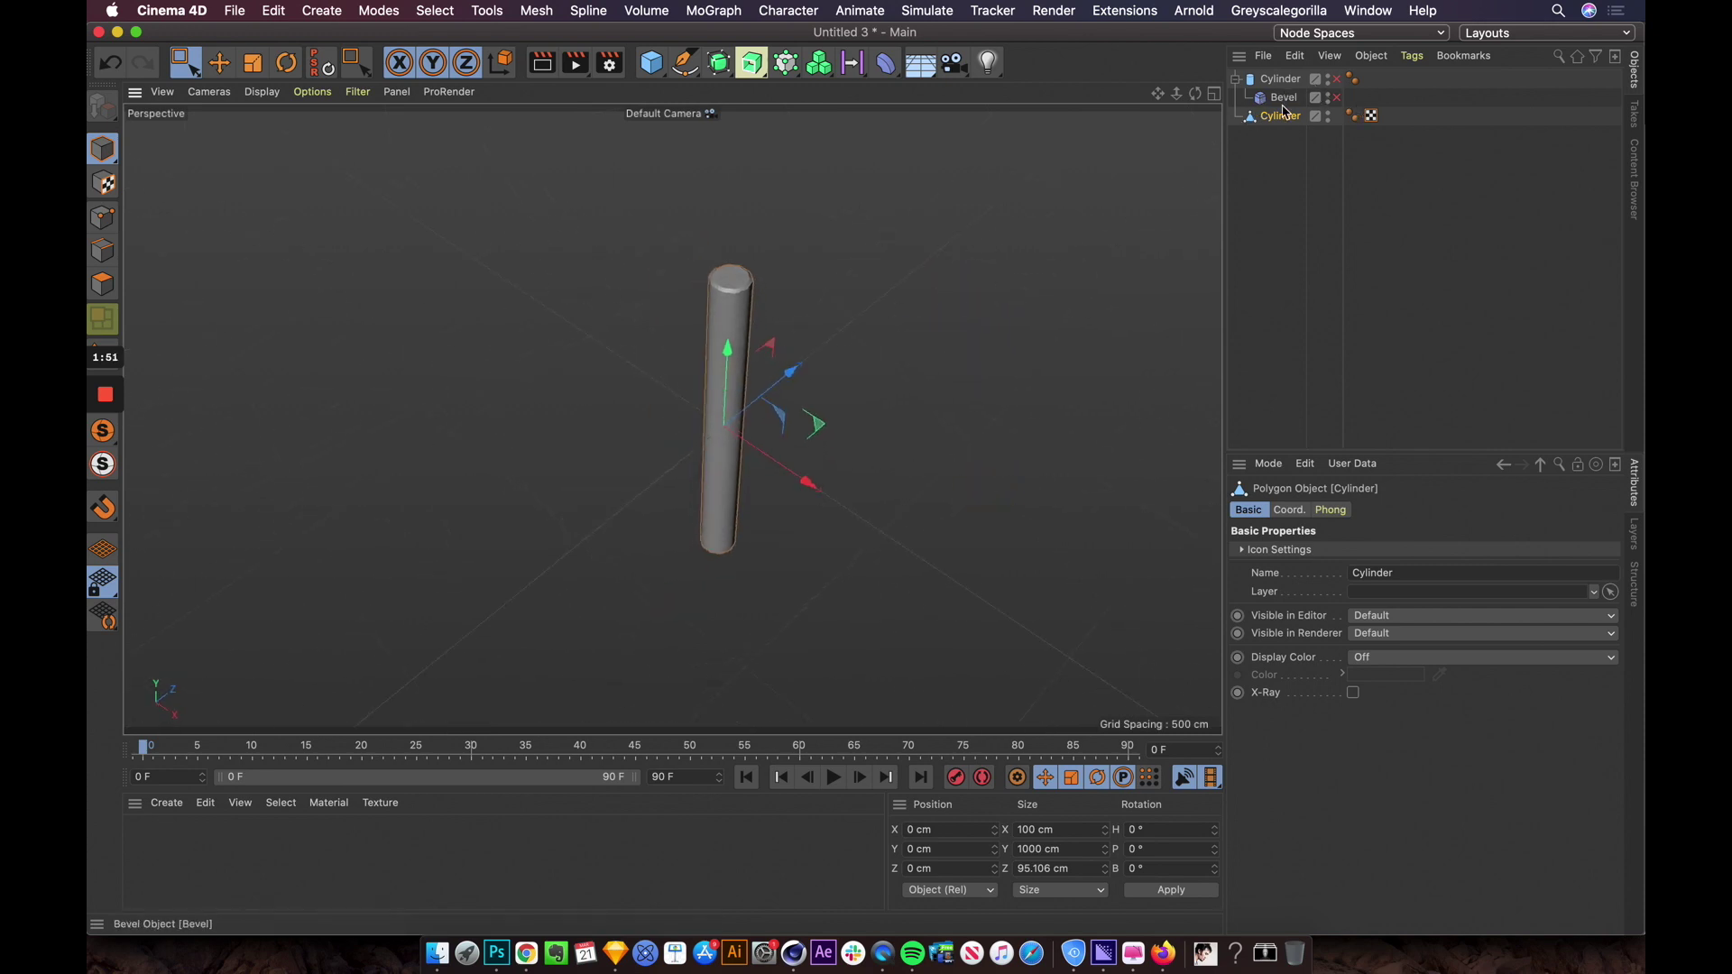
click(1283, 98)
click(1280, 79)
key(Delete)
click(1280, 79)
Step: Add a MoGraph Cloner and make the polygon cylinder its child
alt+drag(767, 442, 854, 279)
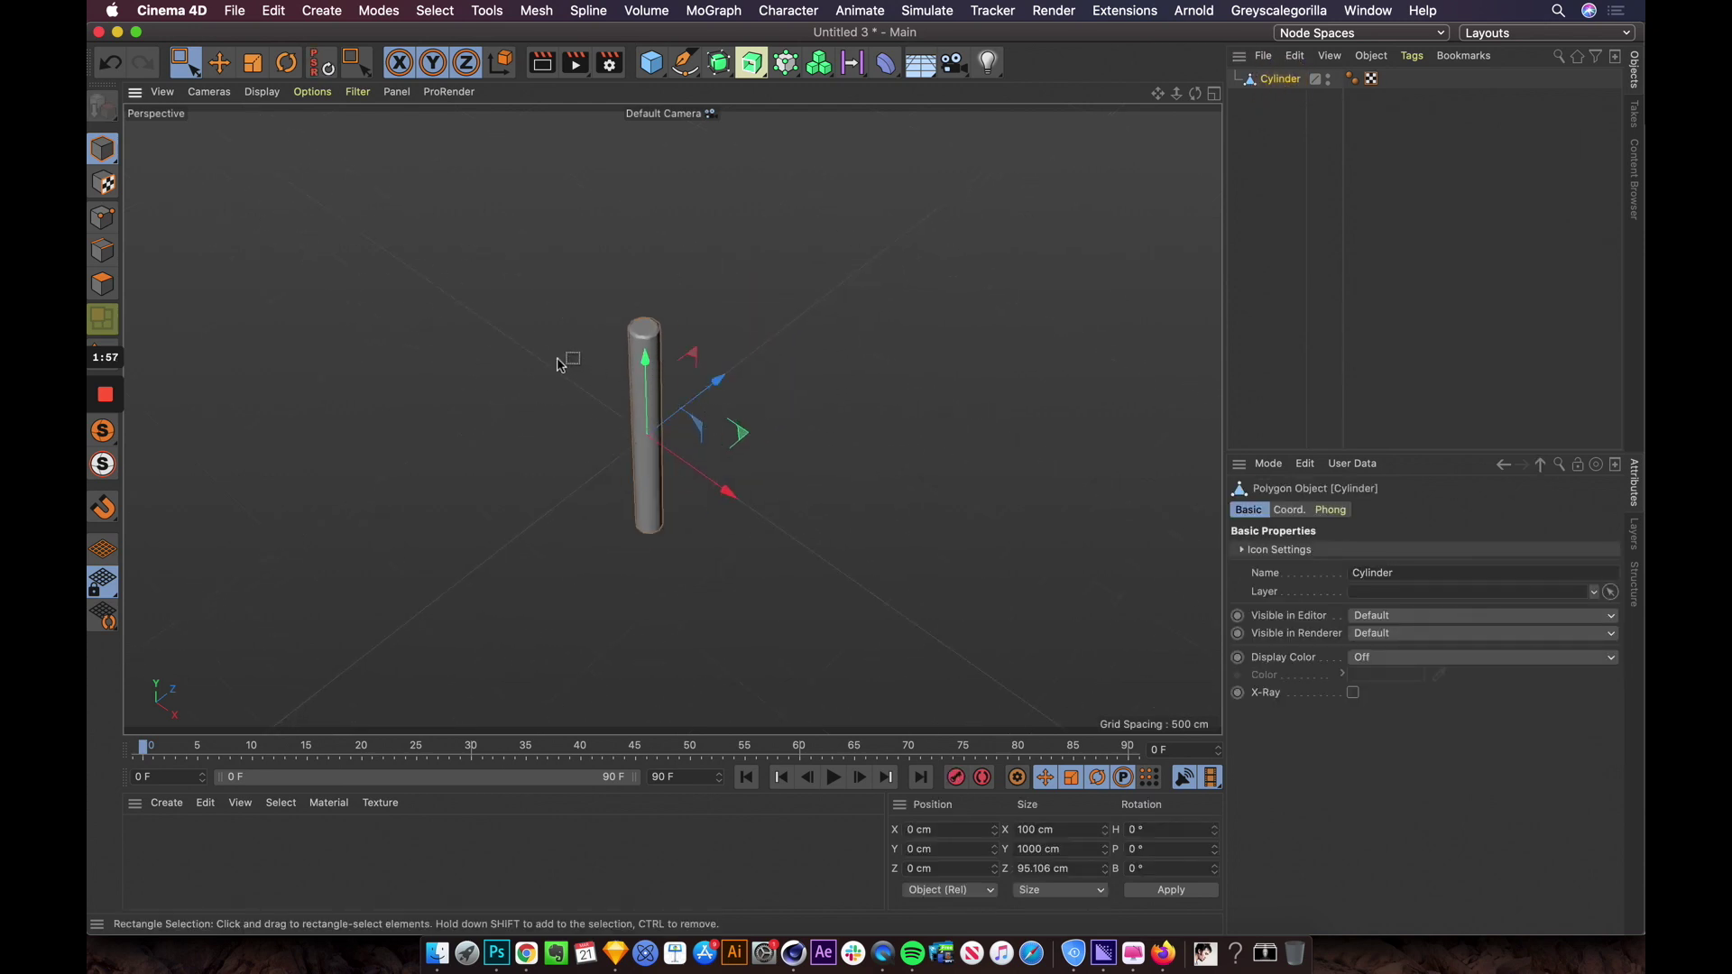
drag(781, 64, 891, 94)
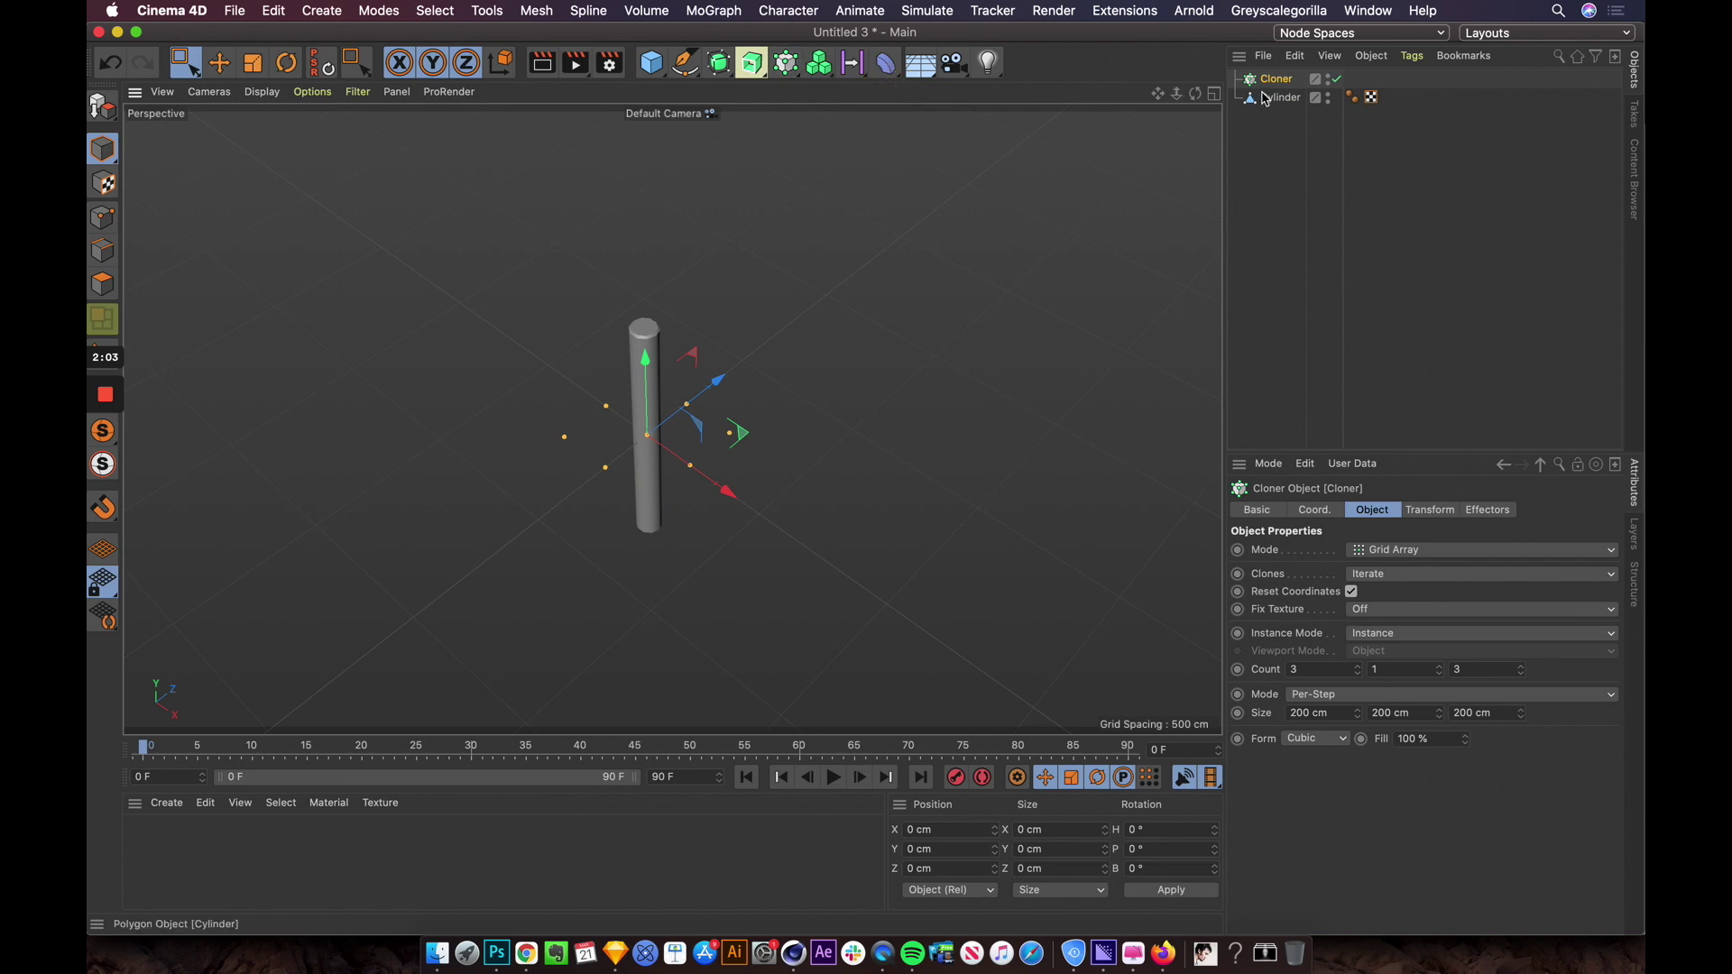
drag(1276, 82, 1267, 74)
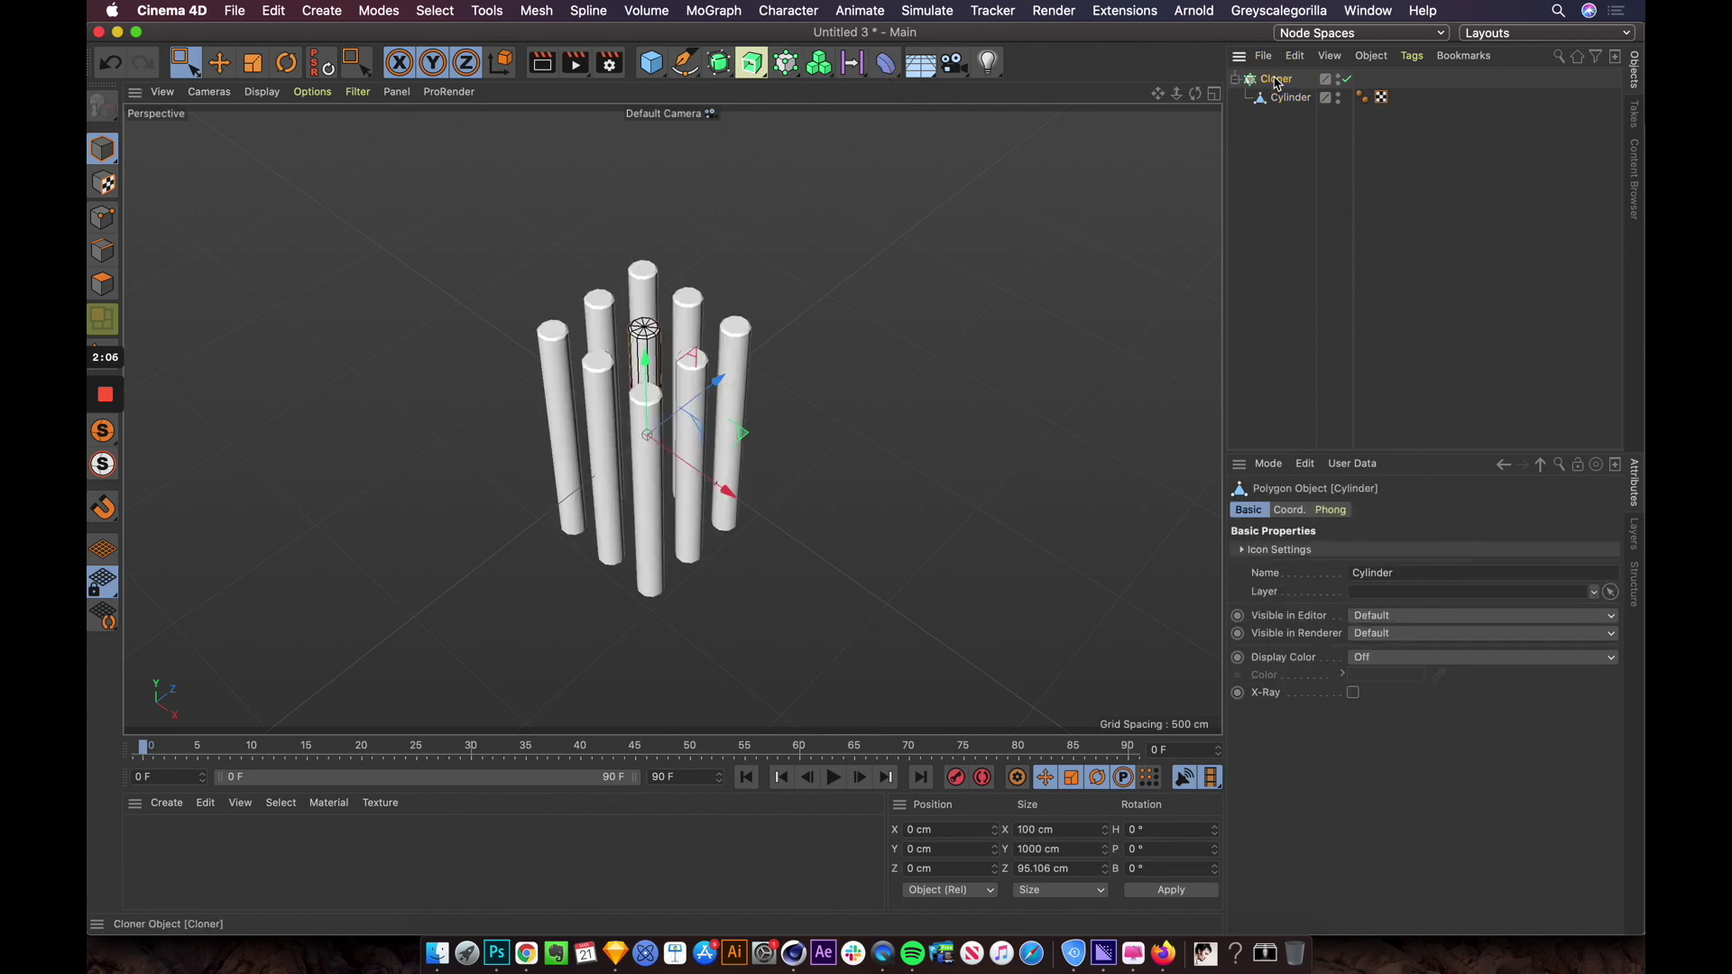
Step: Set the Cloner's first grid count value, along X, to 50
click(1271, 79)
scroll(651, 413, down, 1)
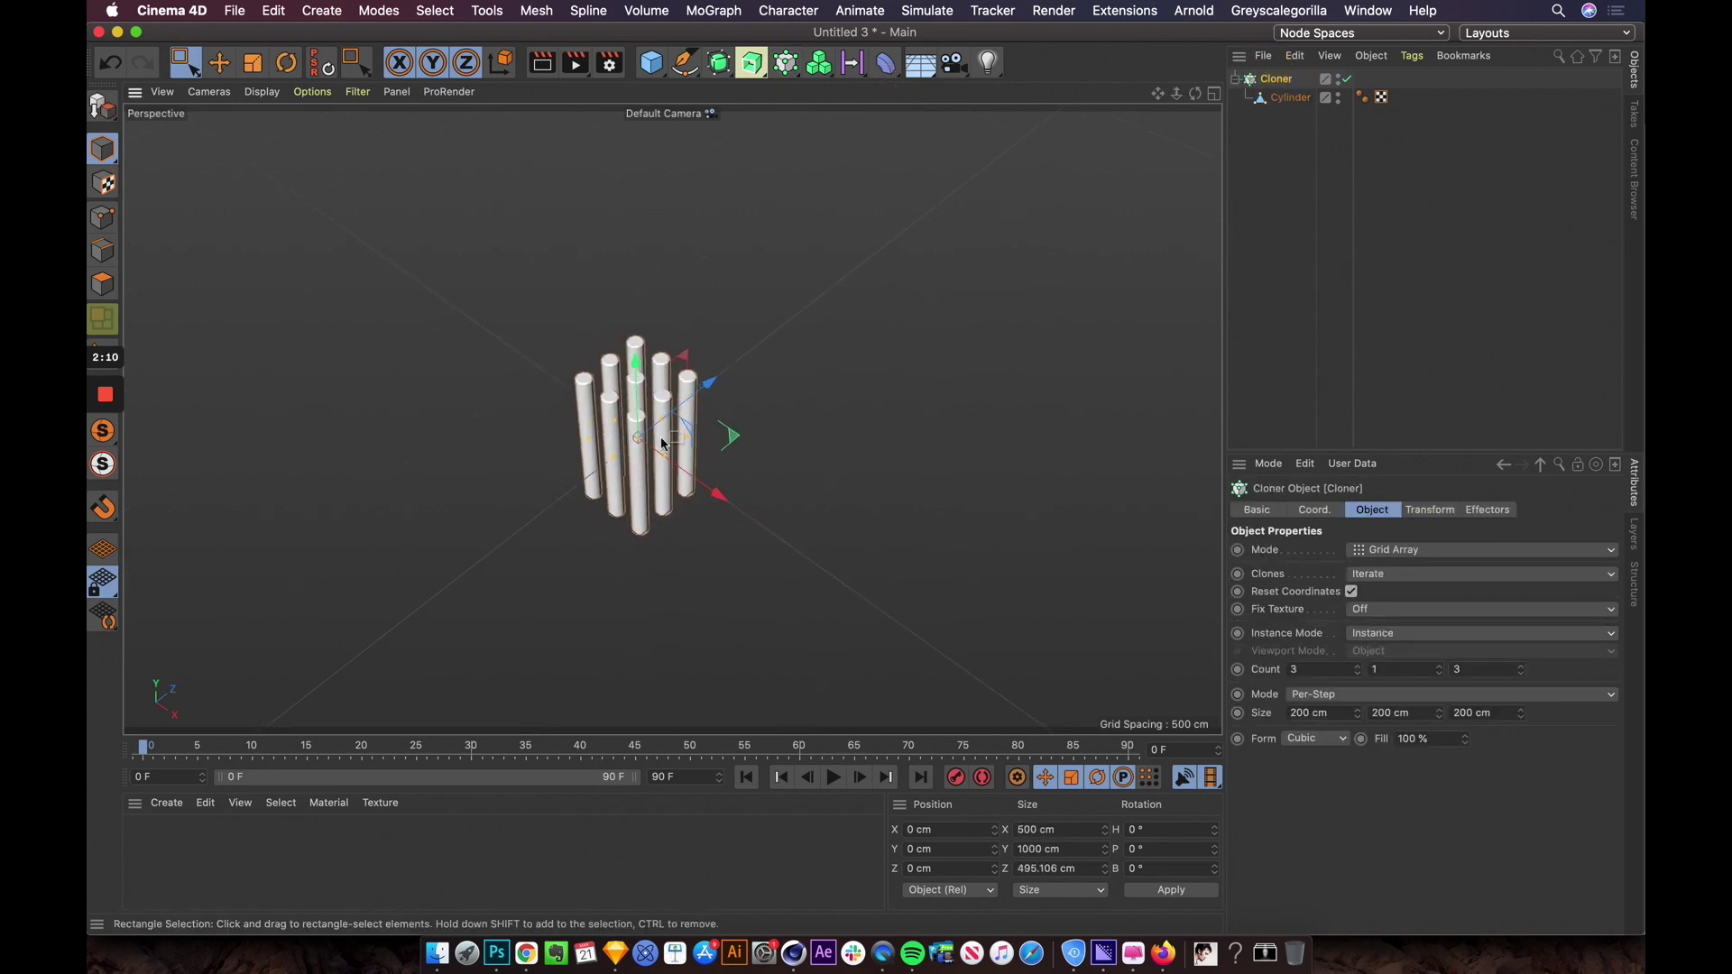
double_click(1311, 674)
text(50)
key(Return)
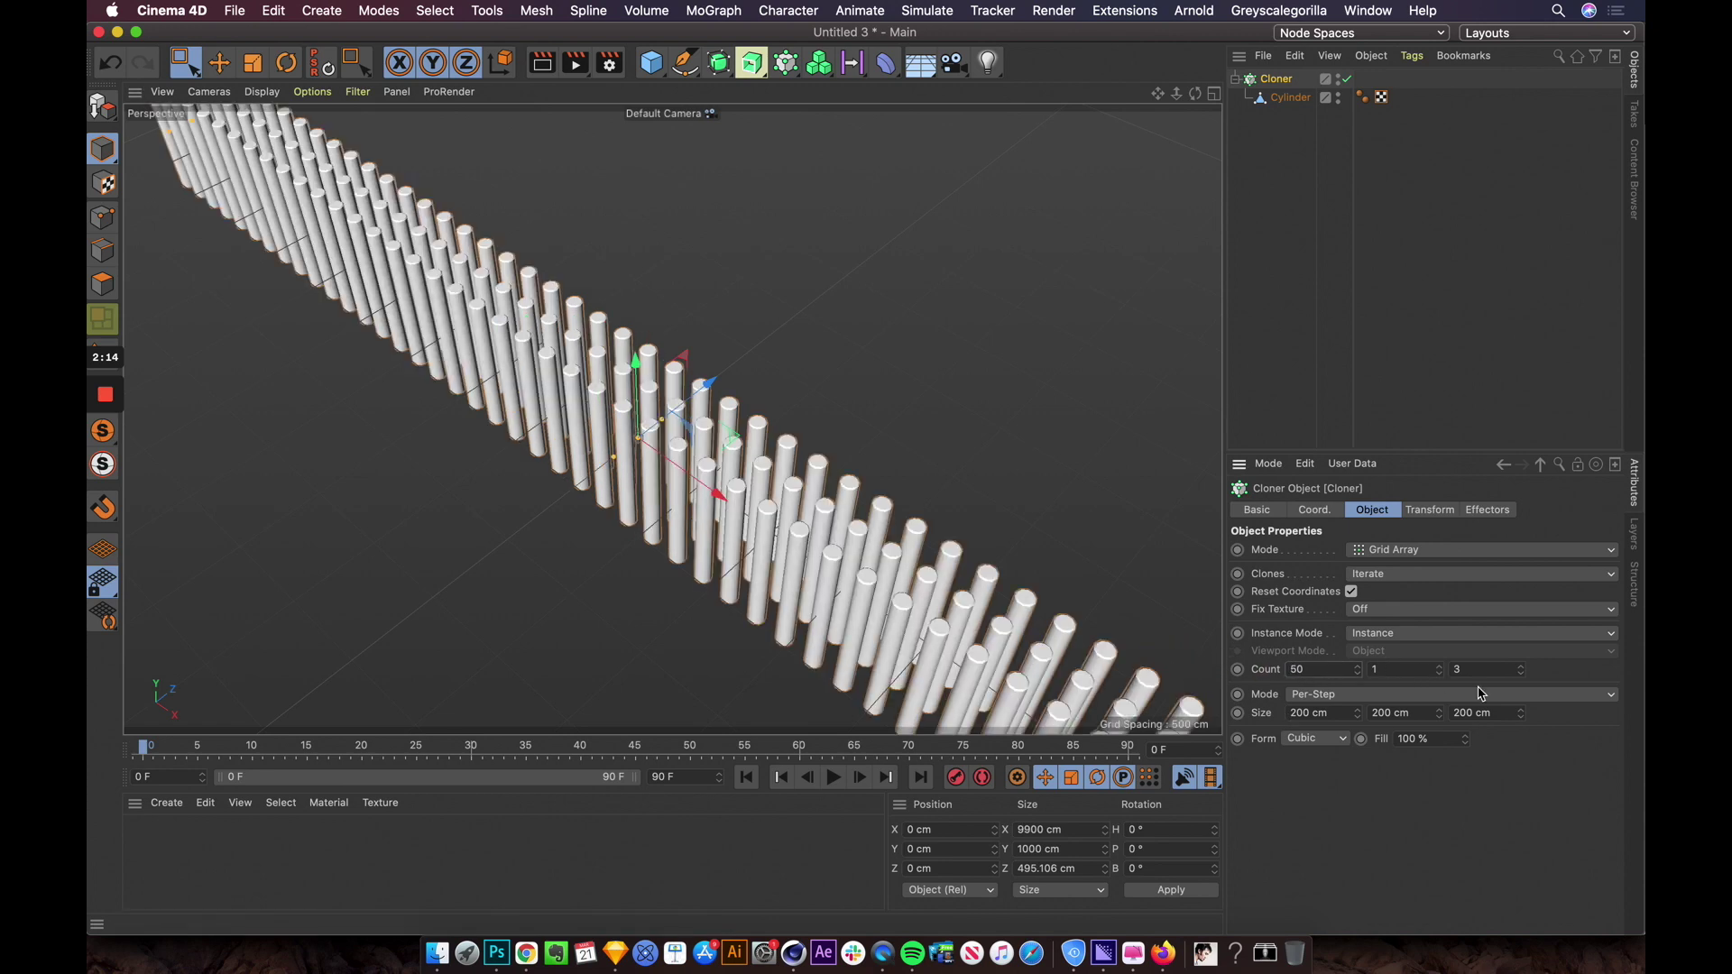
Step: Set the Cloner's third grid count value, along Z, to 50
double_click(1479, 672)
text(50)
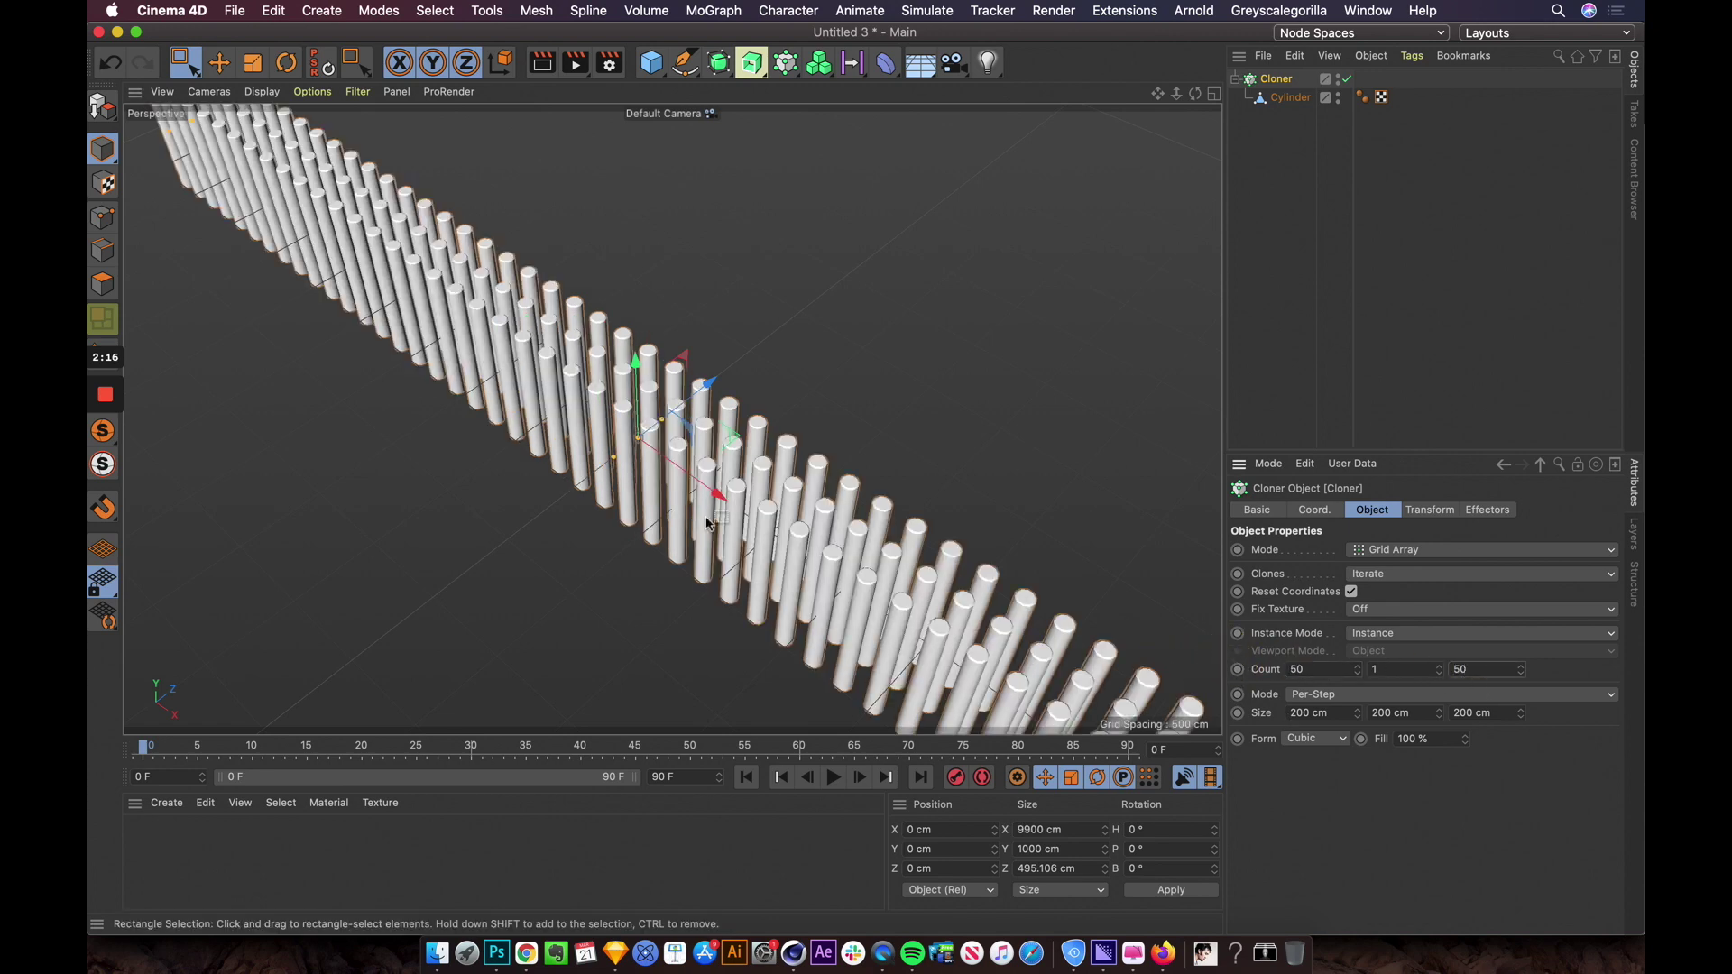
key(Return)
scroll(587, 426, down, 10)
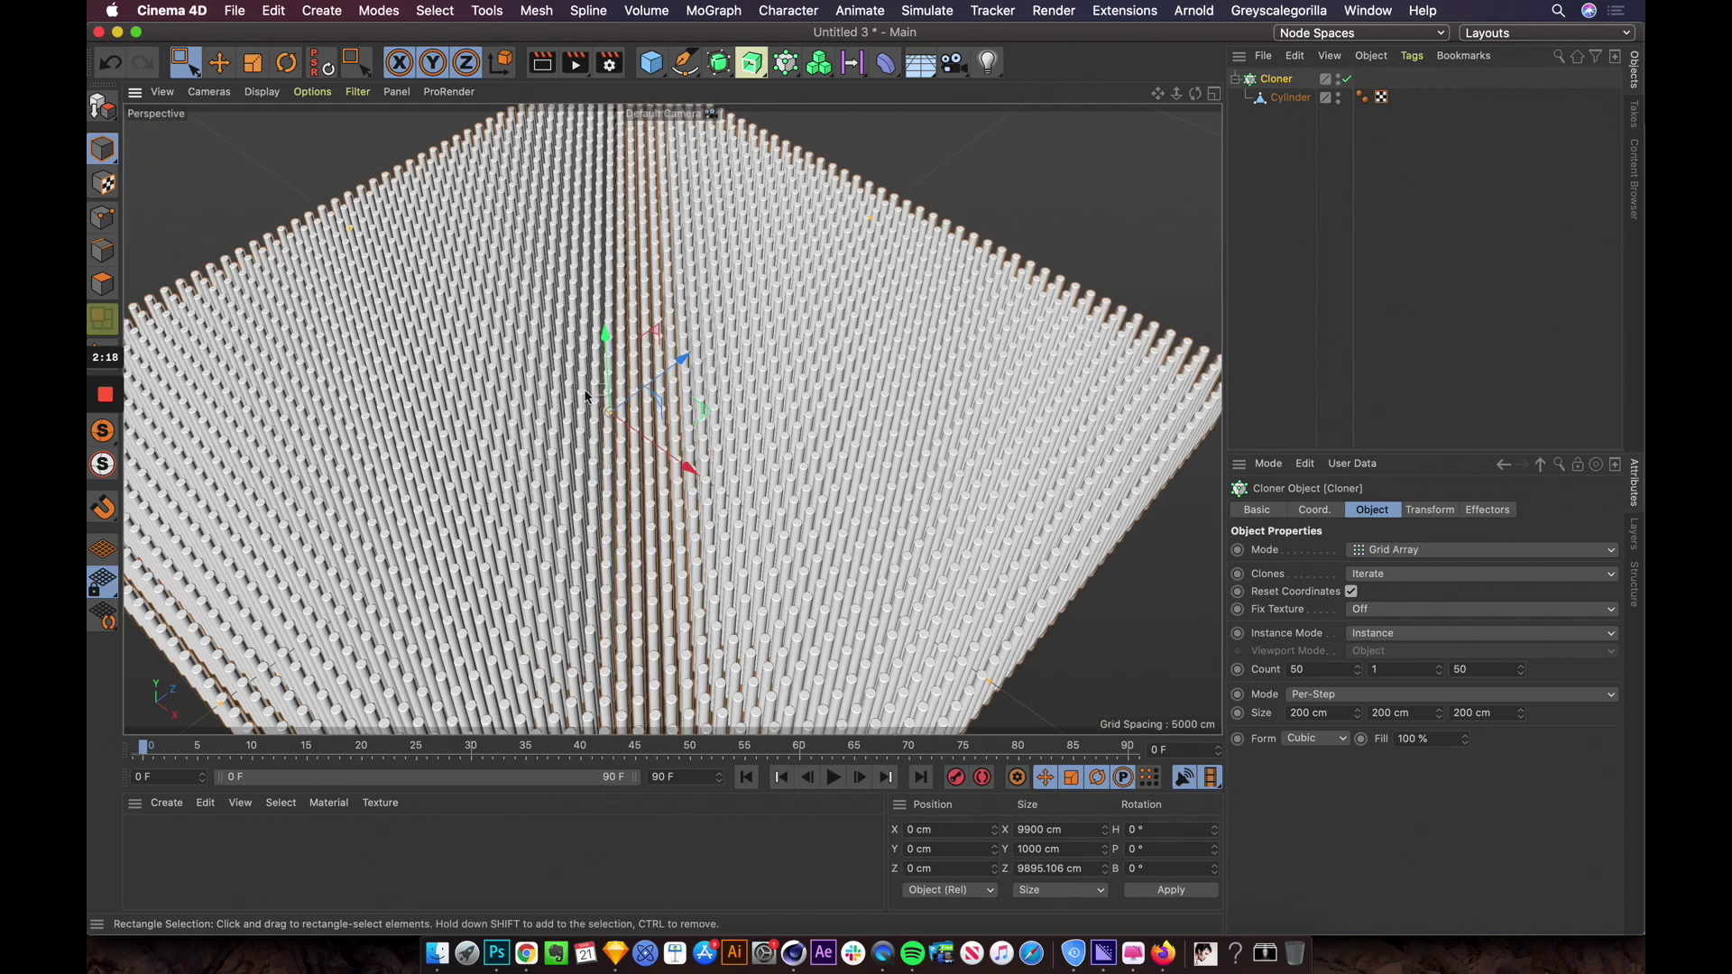
alt+drag(676, 338, 562, 450)
scroll(563, 517, up, 5)
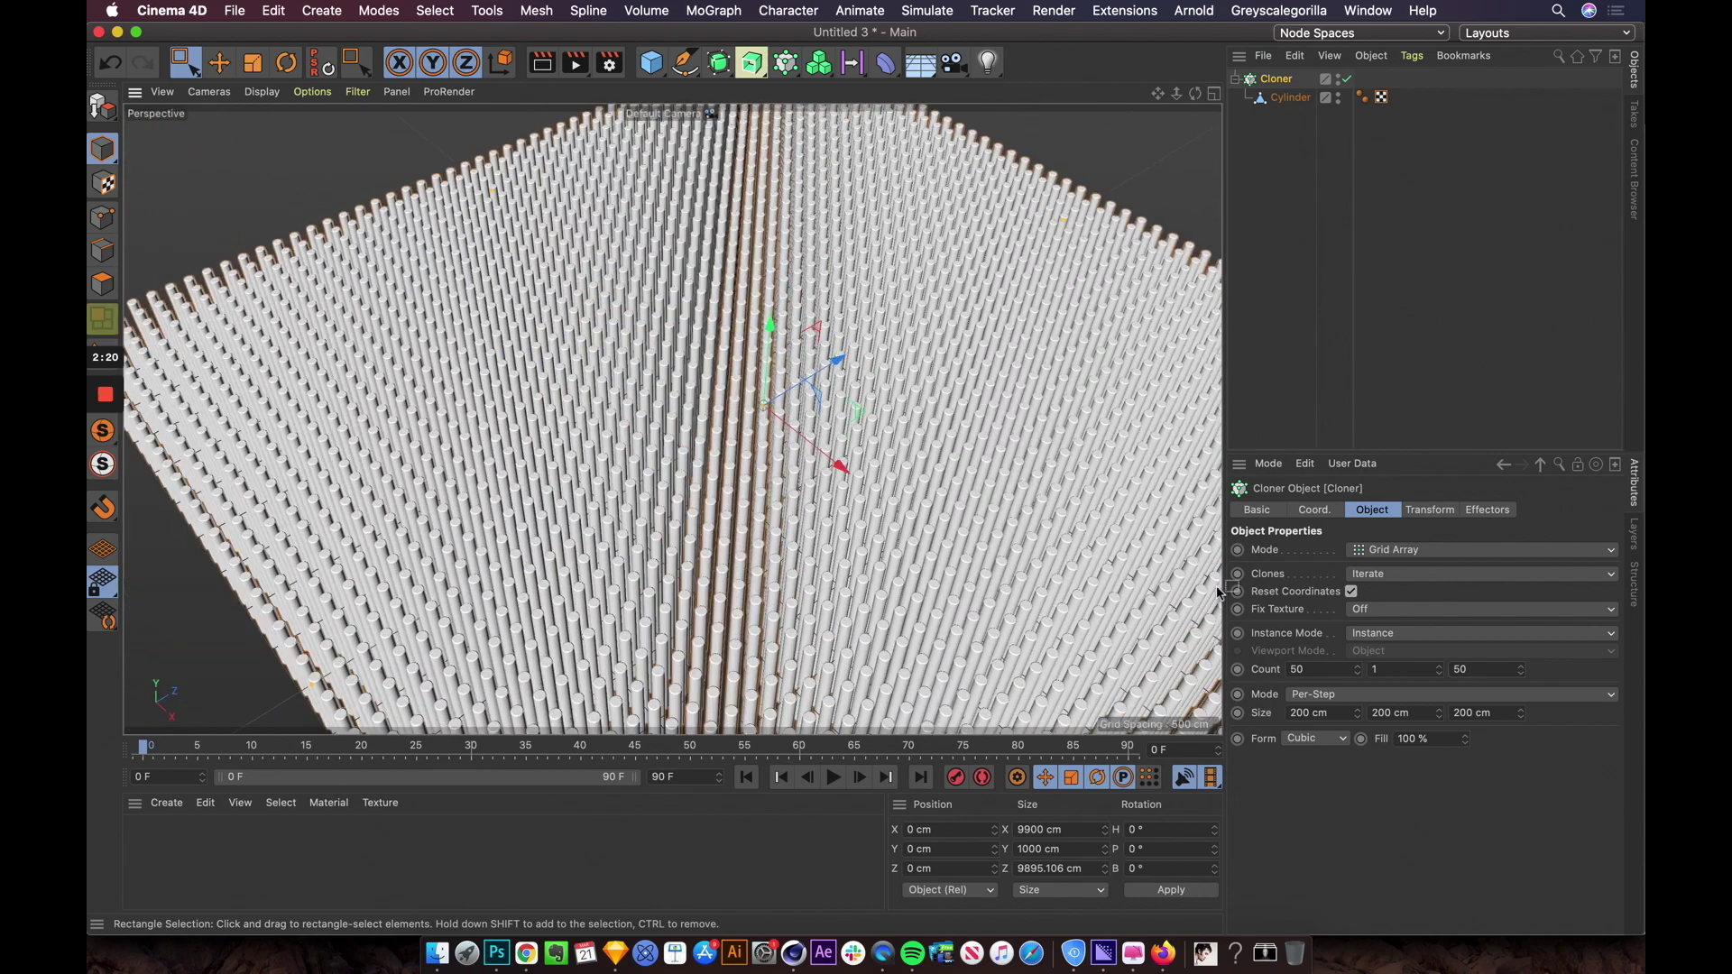
alt+drag(562, 517, 683, 627)
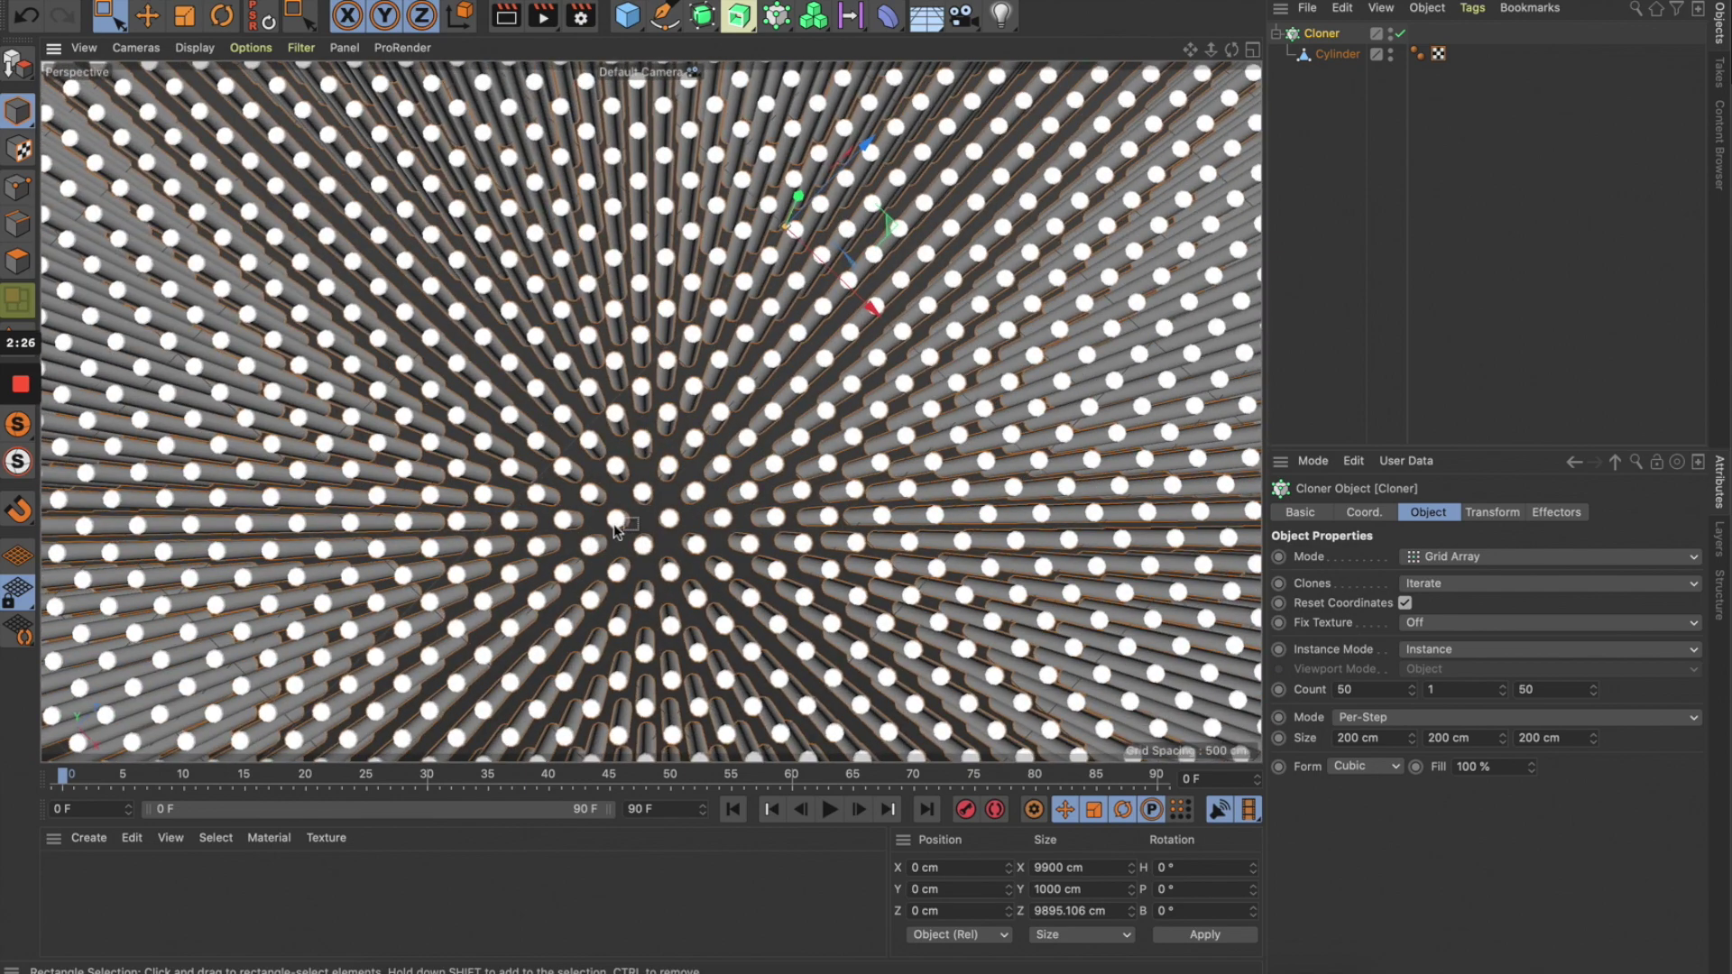
Step: Reduce the Cloner's grid spacing to 150 cm per step along both X and Z
double_click(1394, 745)
text(150)
key(Return)
double_click(1571, 738)
text(150)
key(Return)
scroll(664, 405, down, 5)
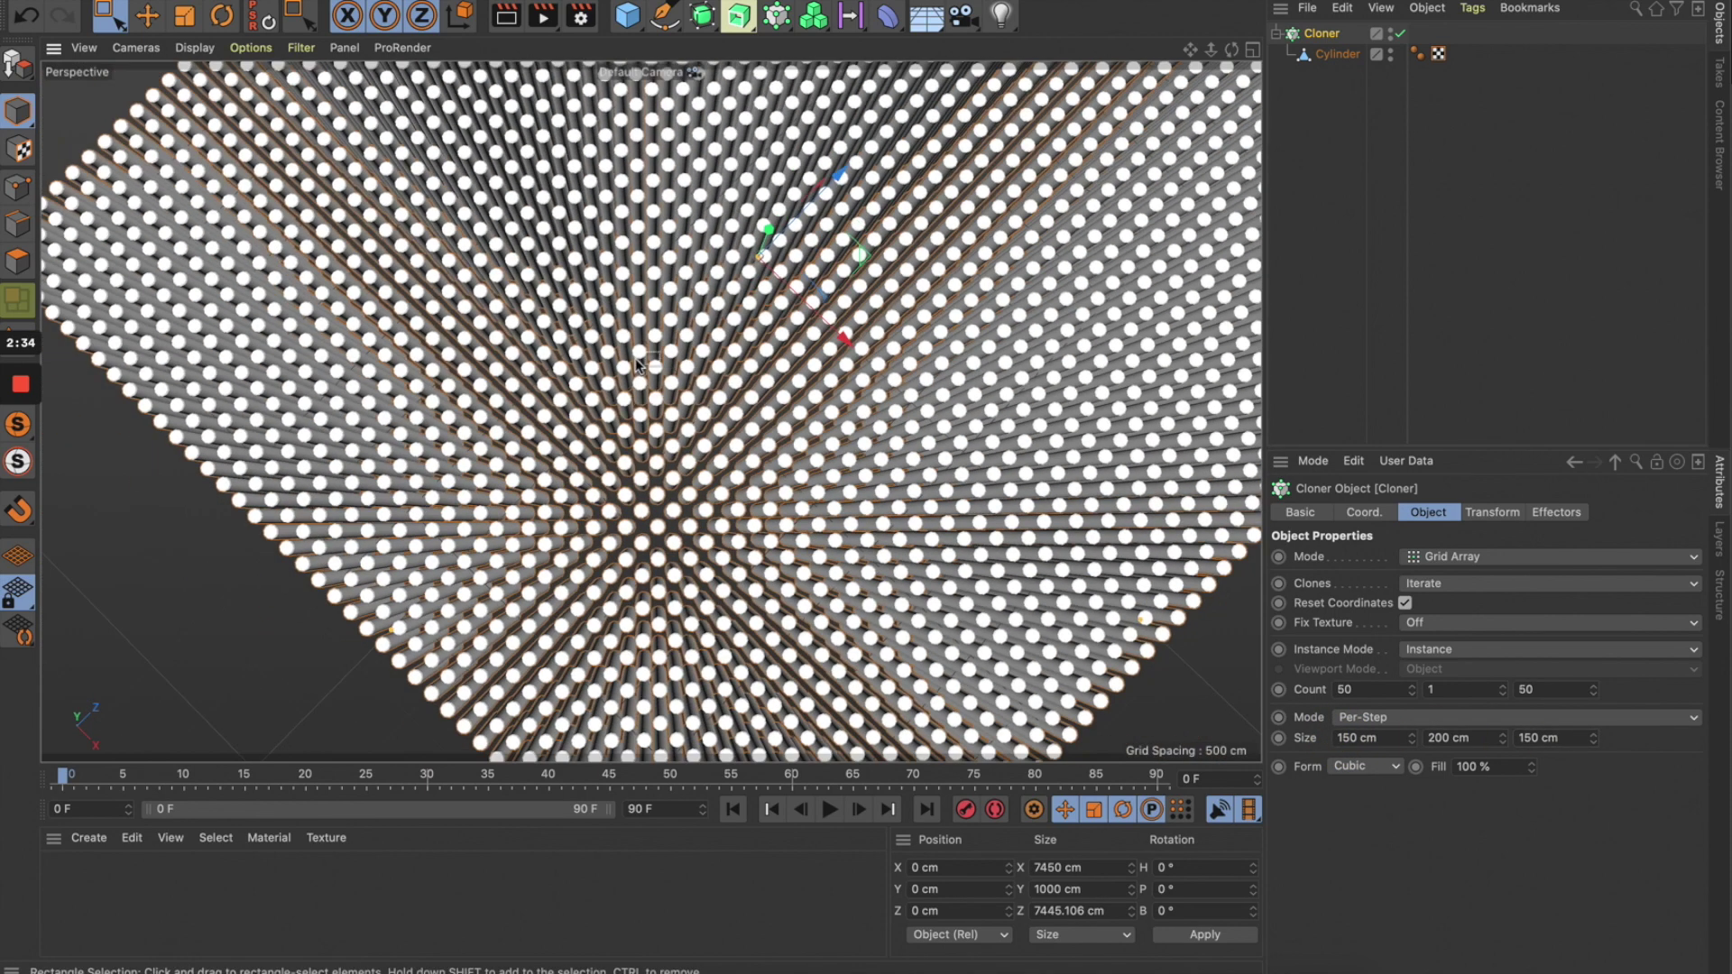
alt+drag(664, 405, 1180, 436)
scroll(732, 343, down, 3)
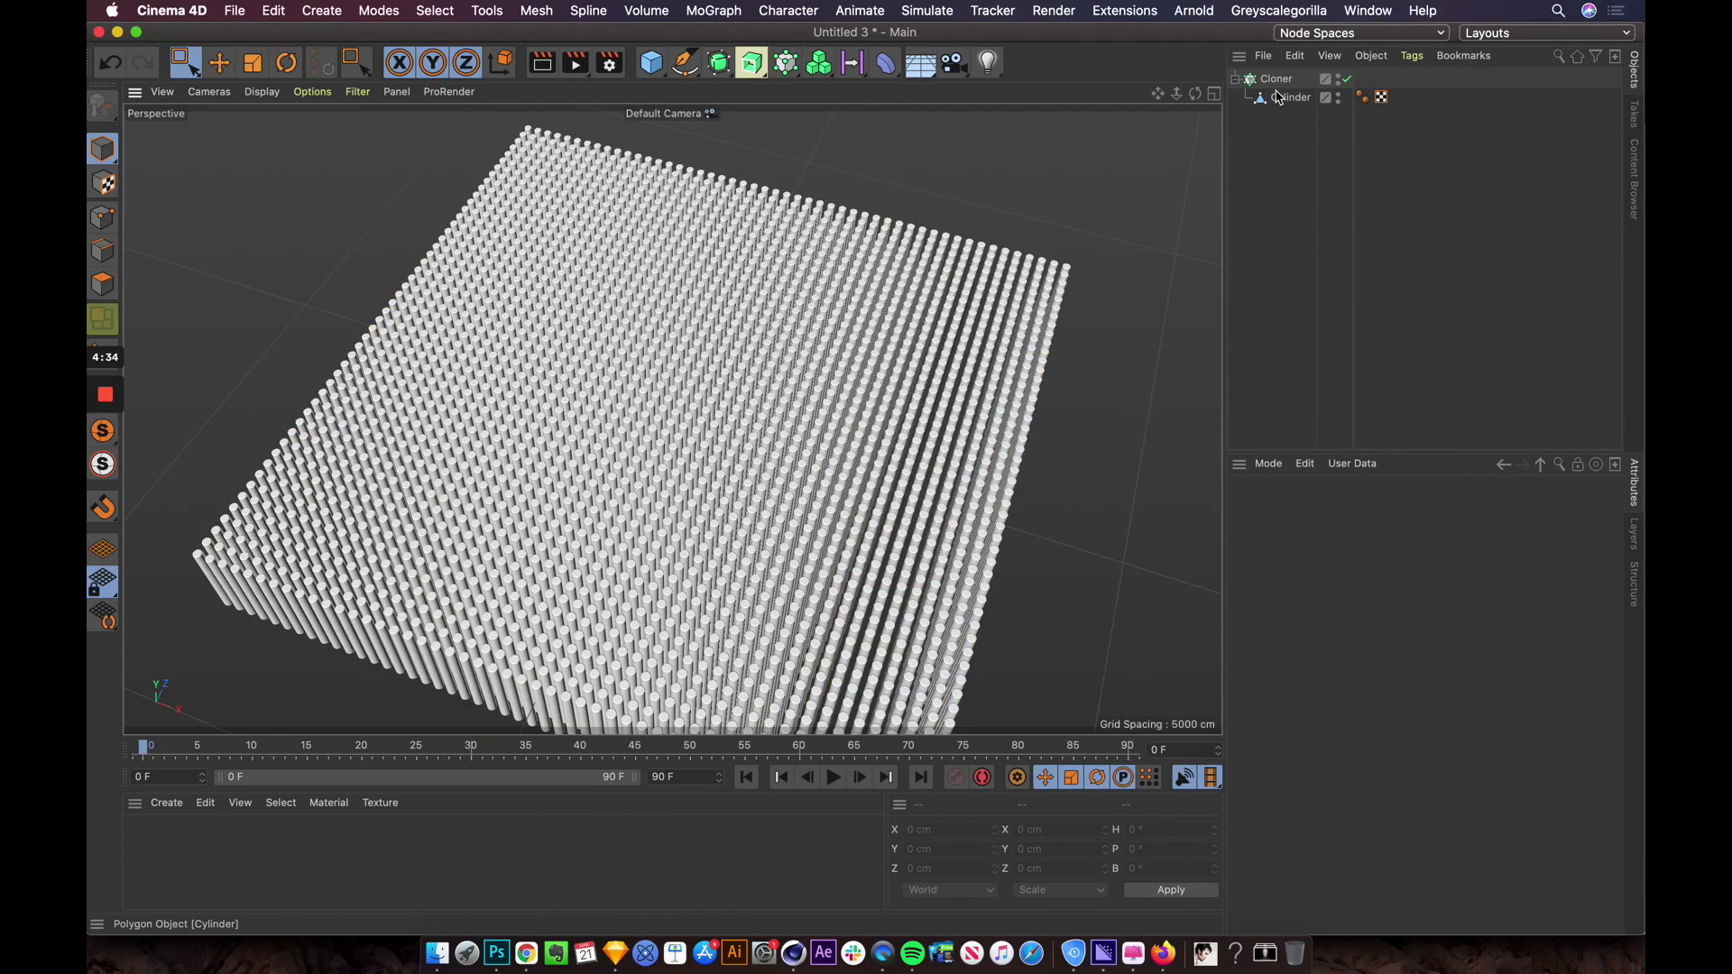
Step: Add a MoGraph Shader effector to the selected Cloner
click(1287, 86)
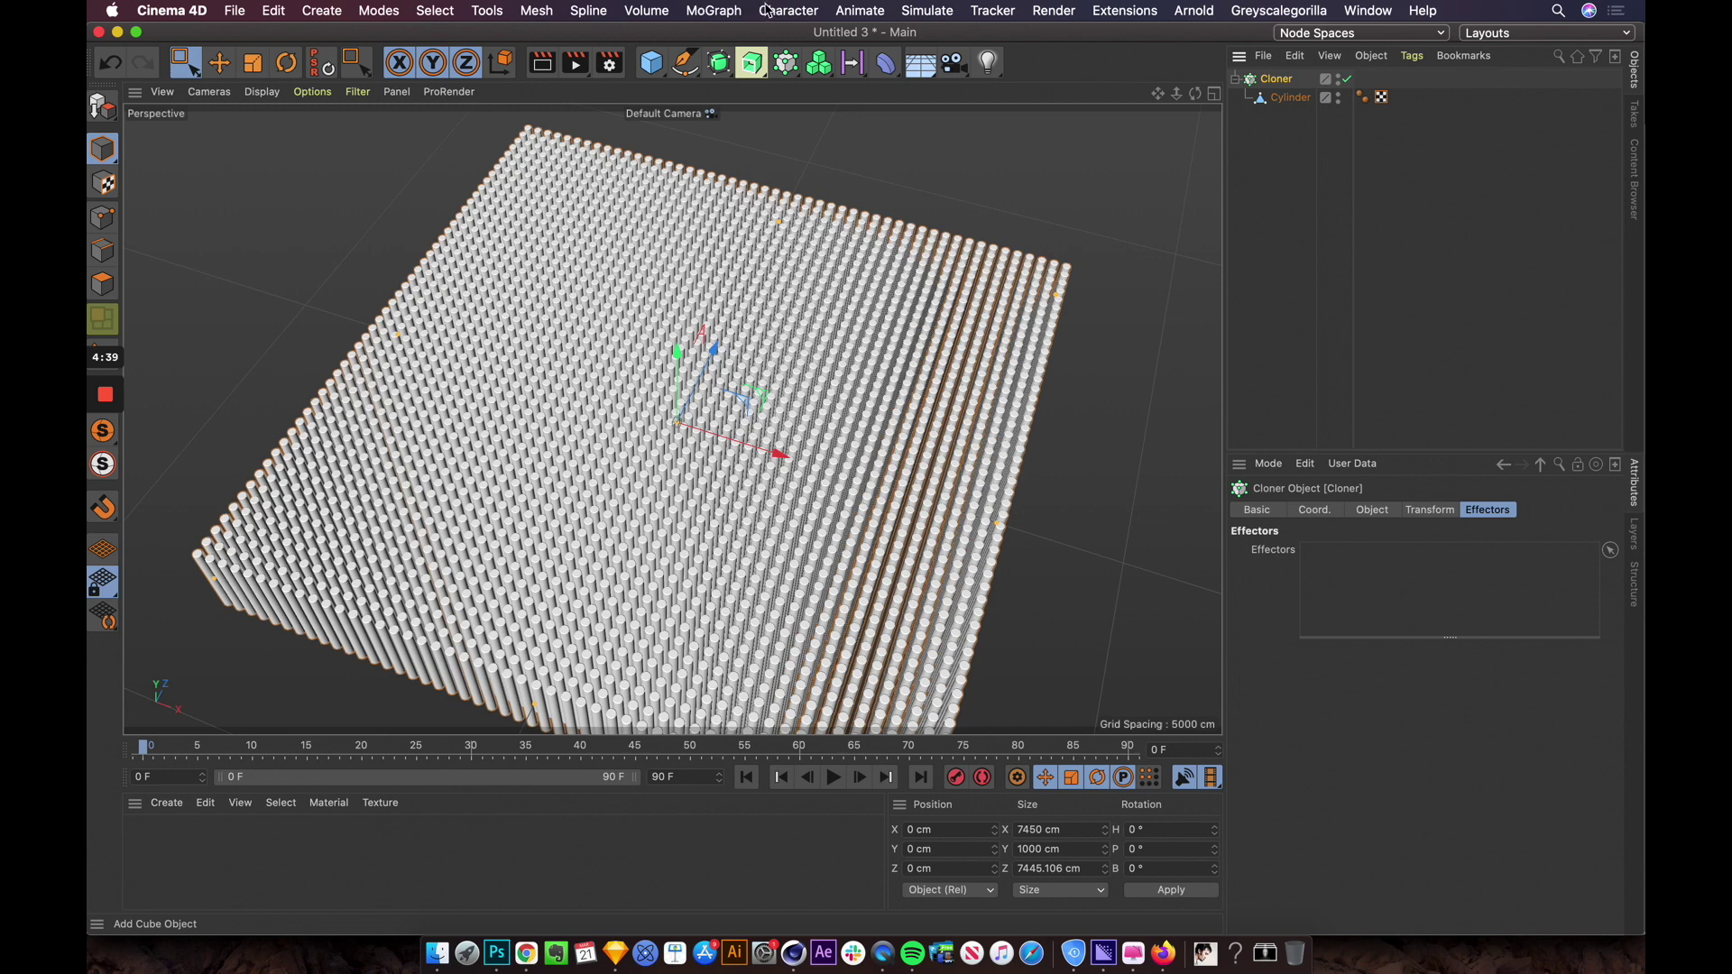
click(722, 12)
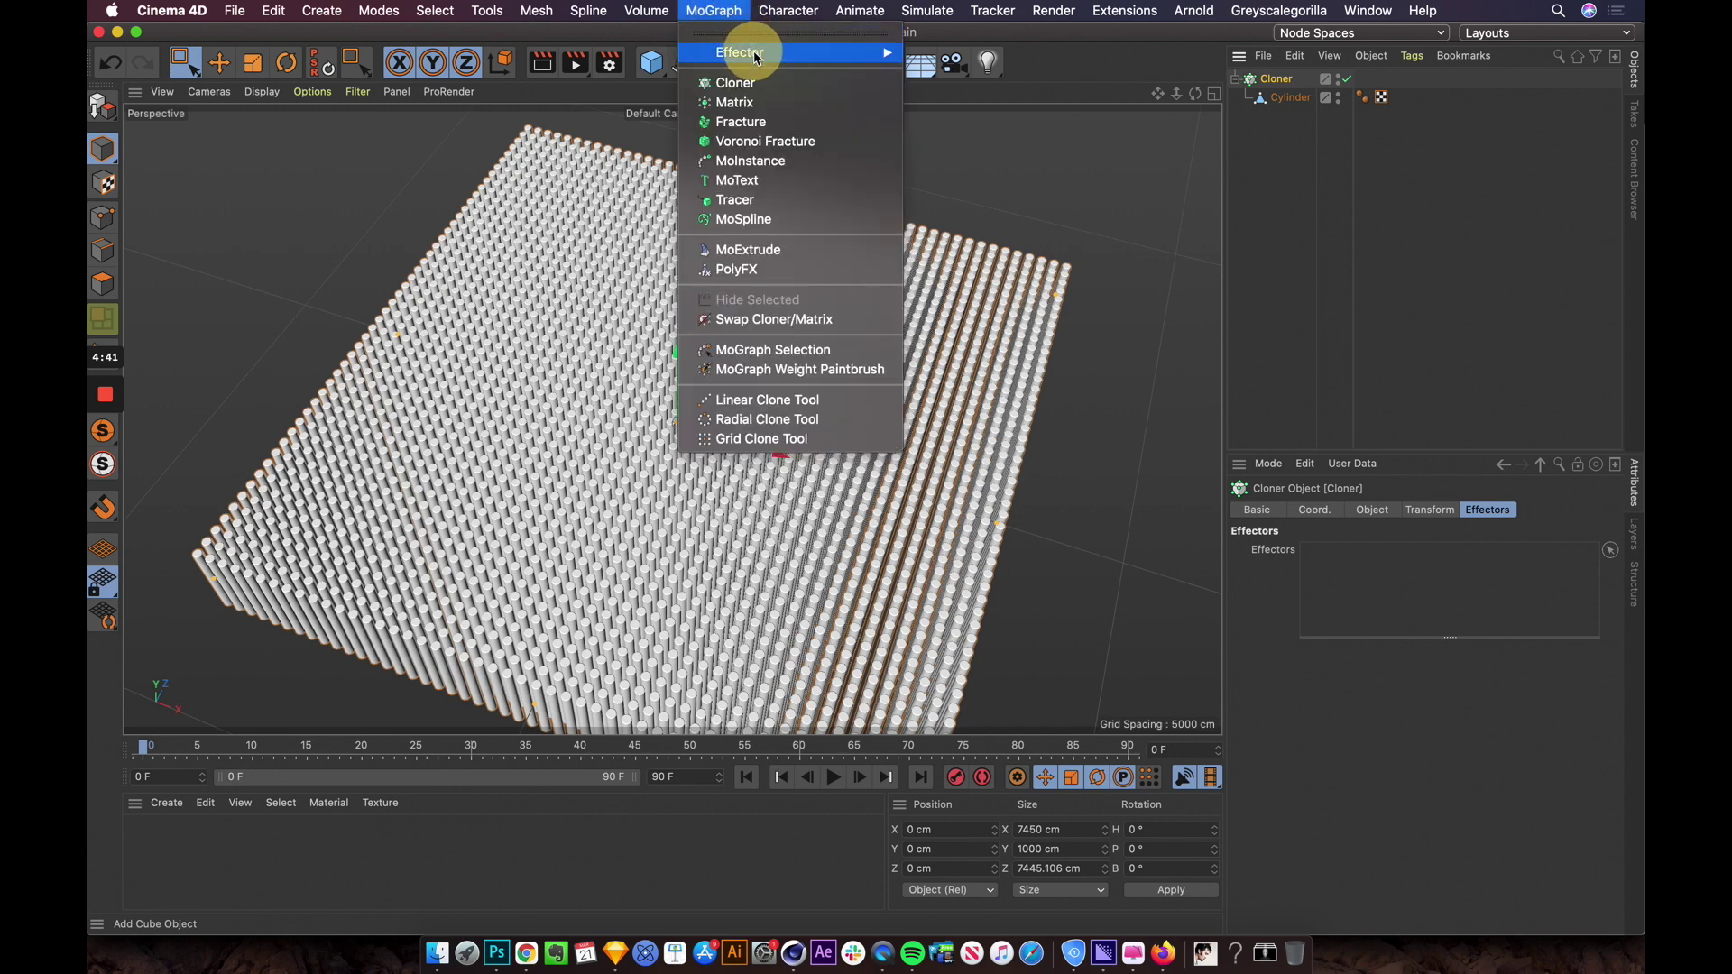
mouse_move(762, 52)
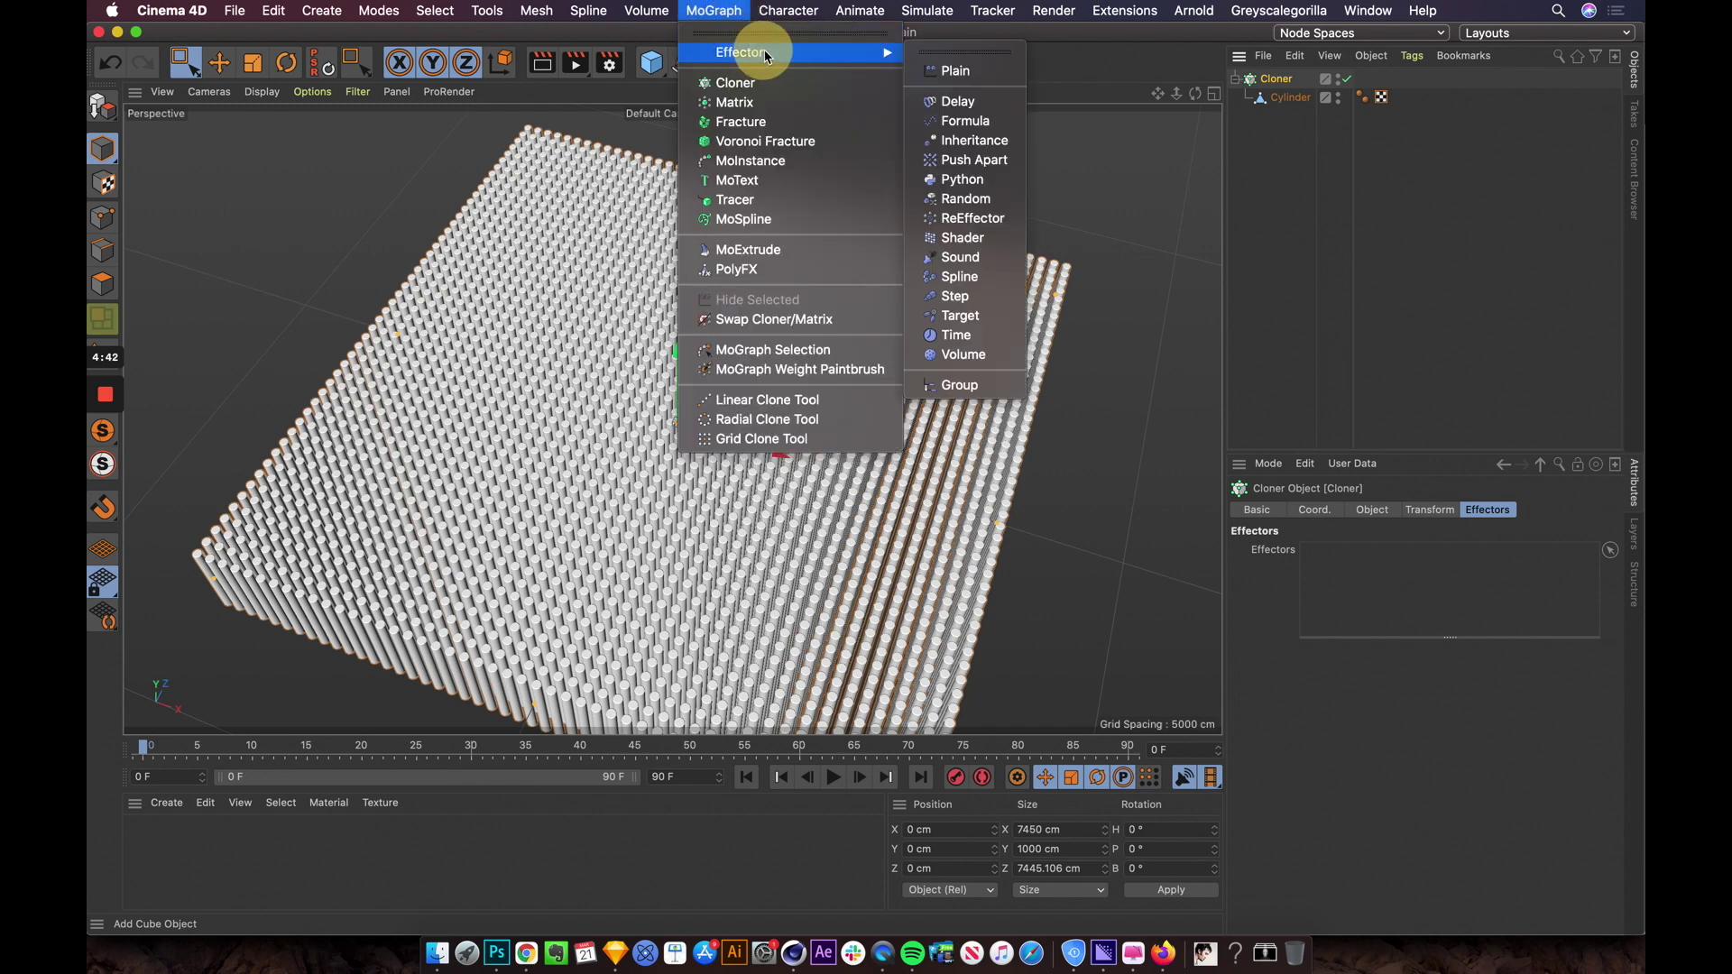
click(989, 239)
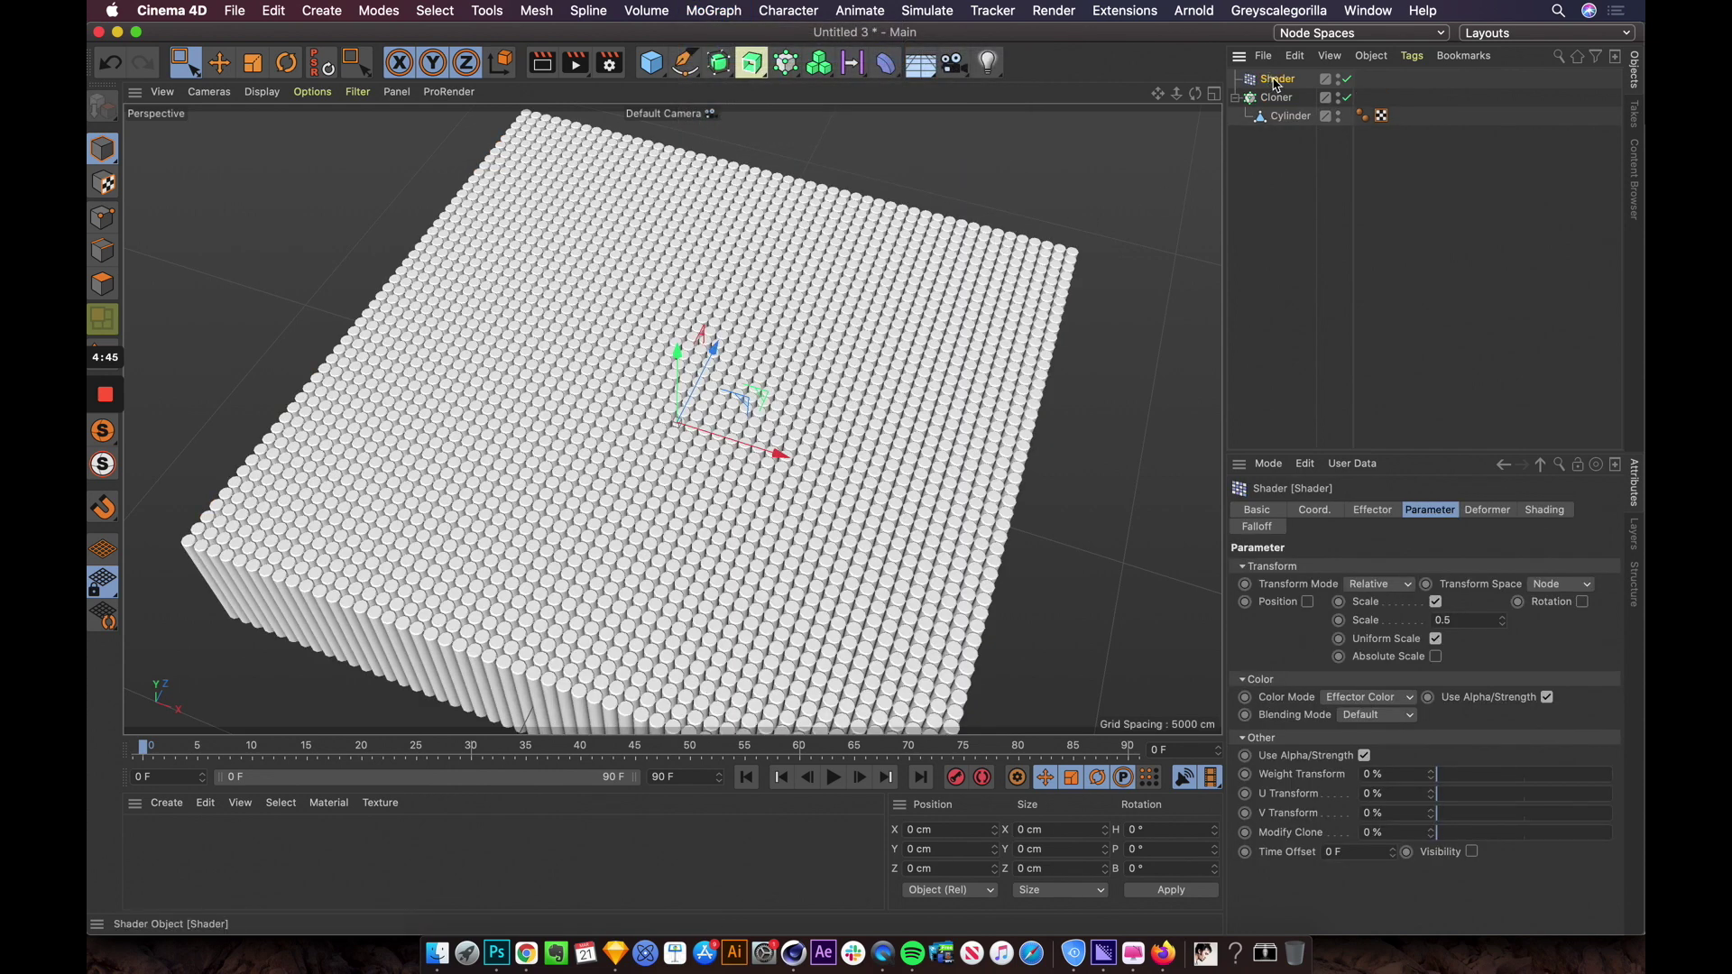
scroll(1019, 359, up, 2)
scroll(1020, 359, down, 3)
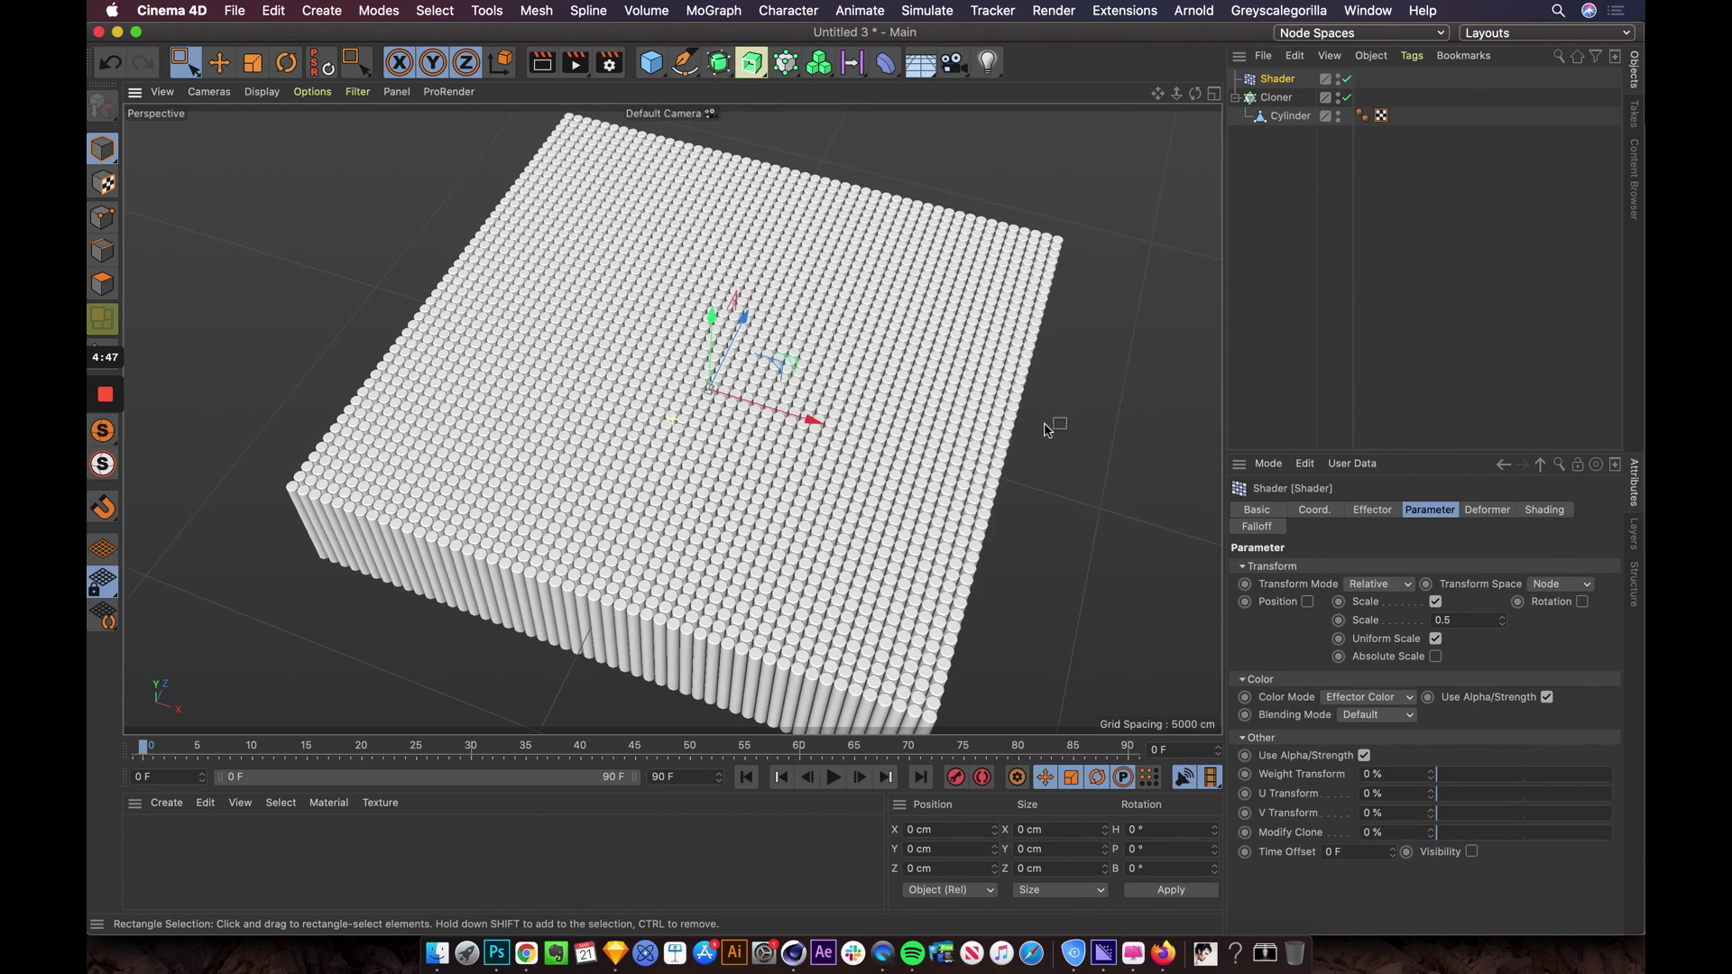
Step: Set the Shader effector's shading channel to Displacement
click(1545, 512)
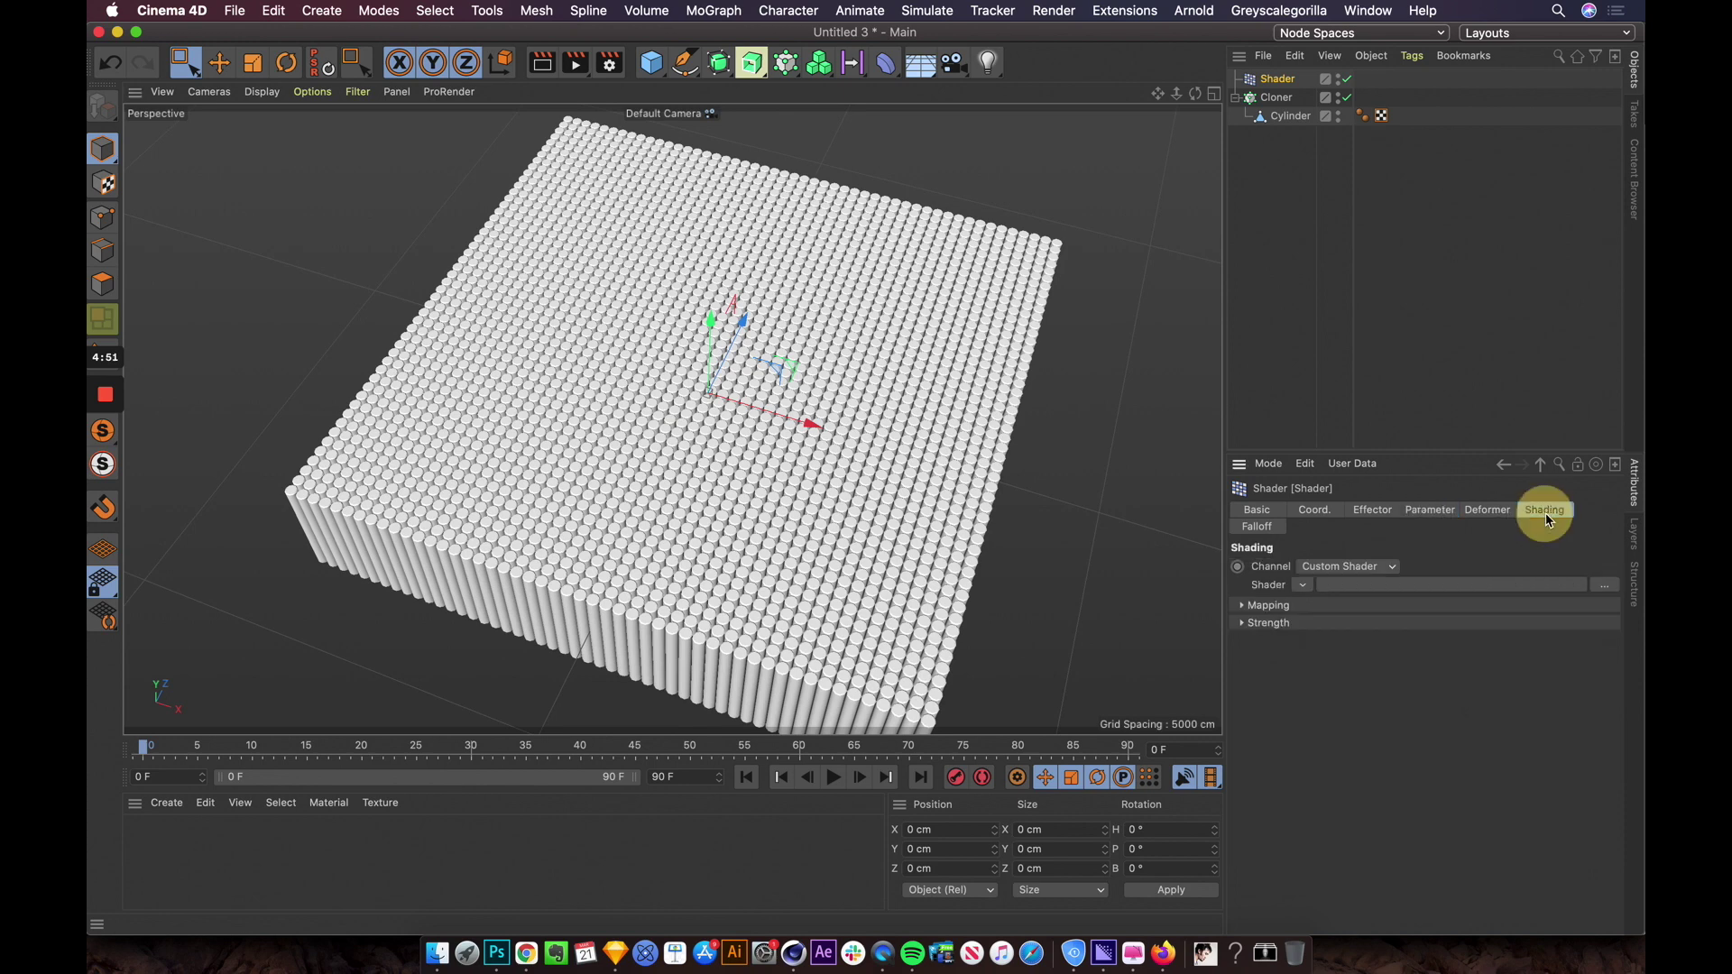
click(1339, 568)
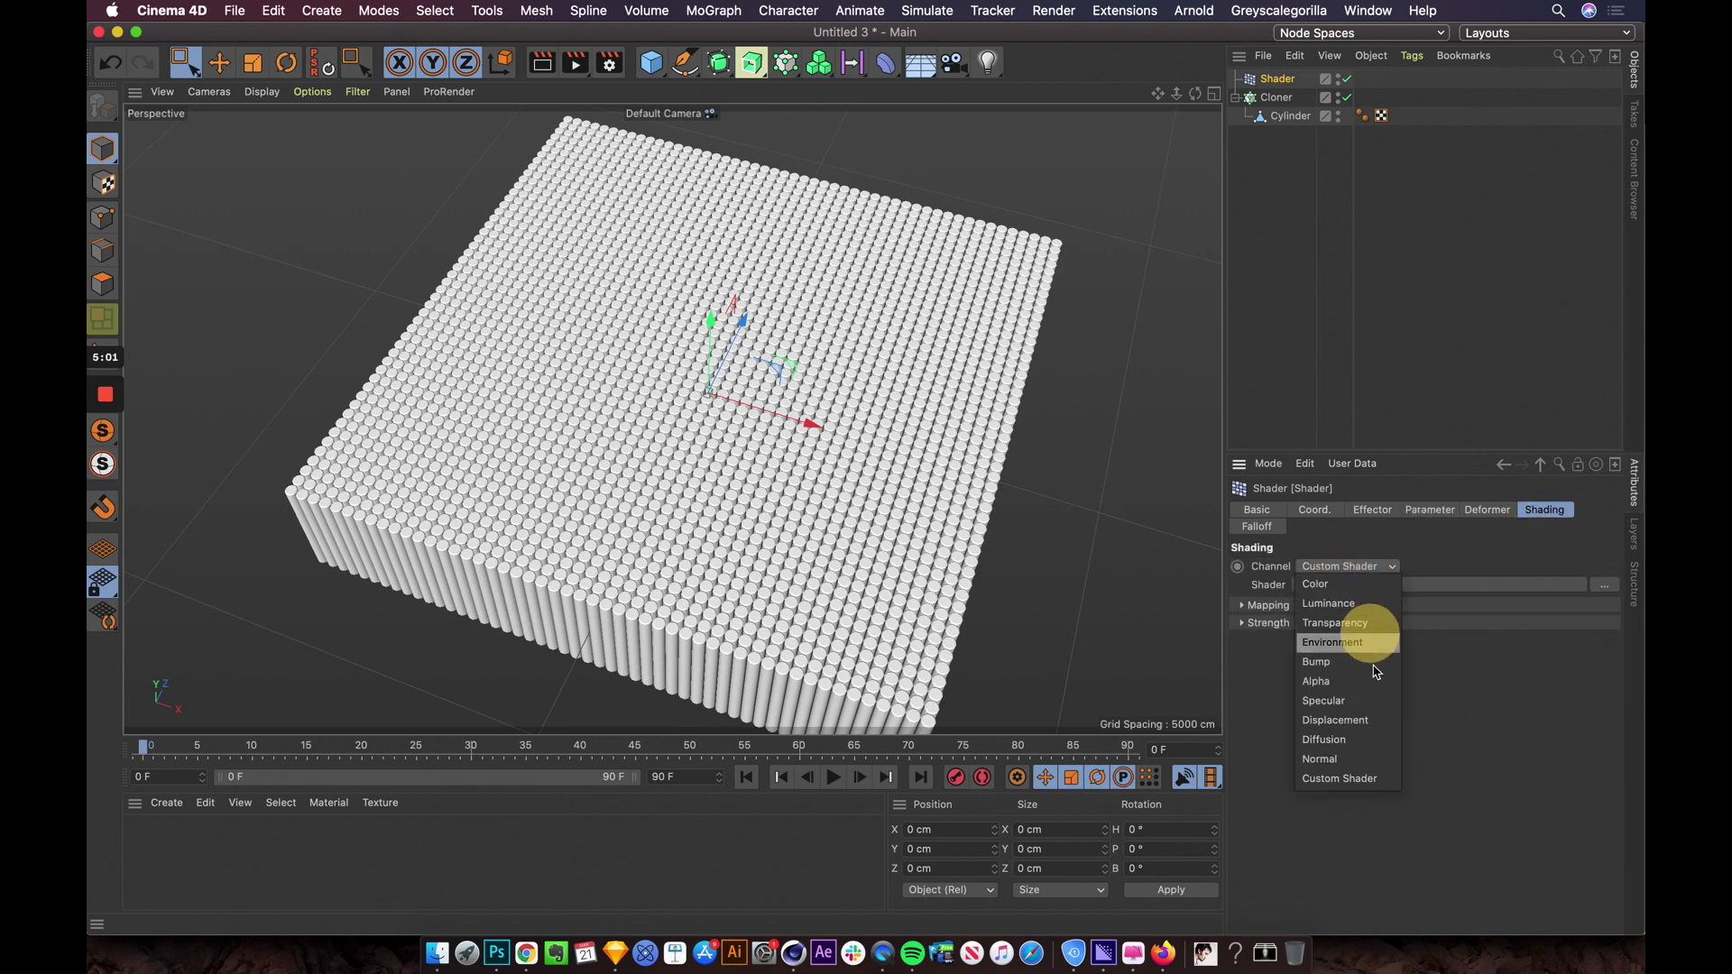
click(1369, 721)
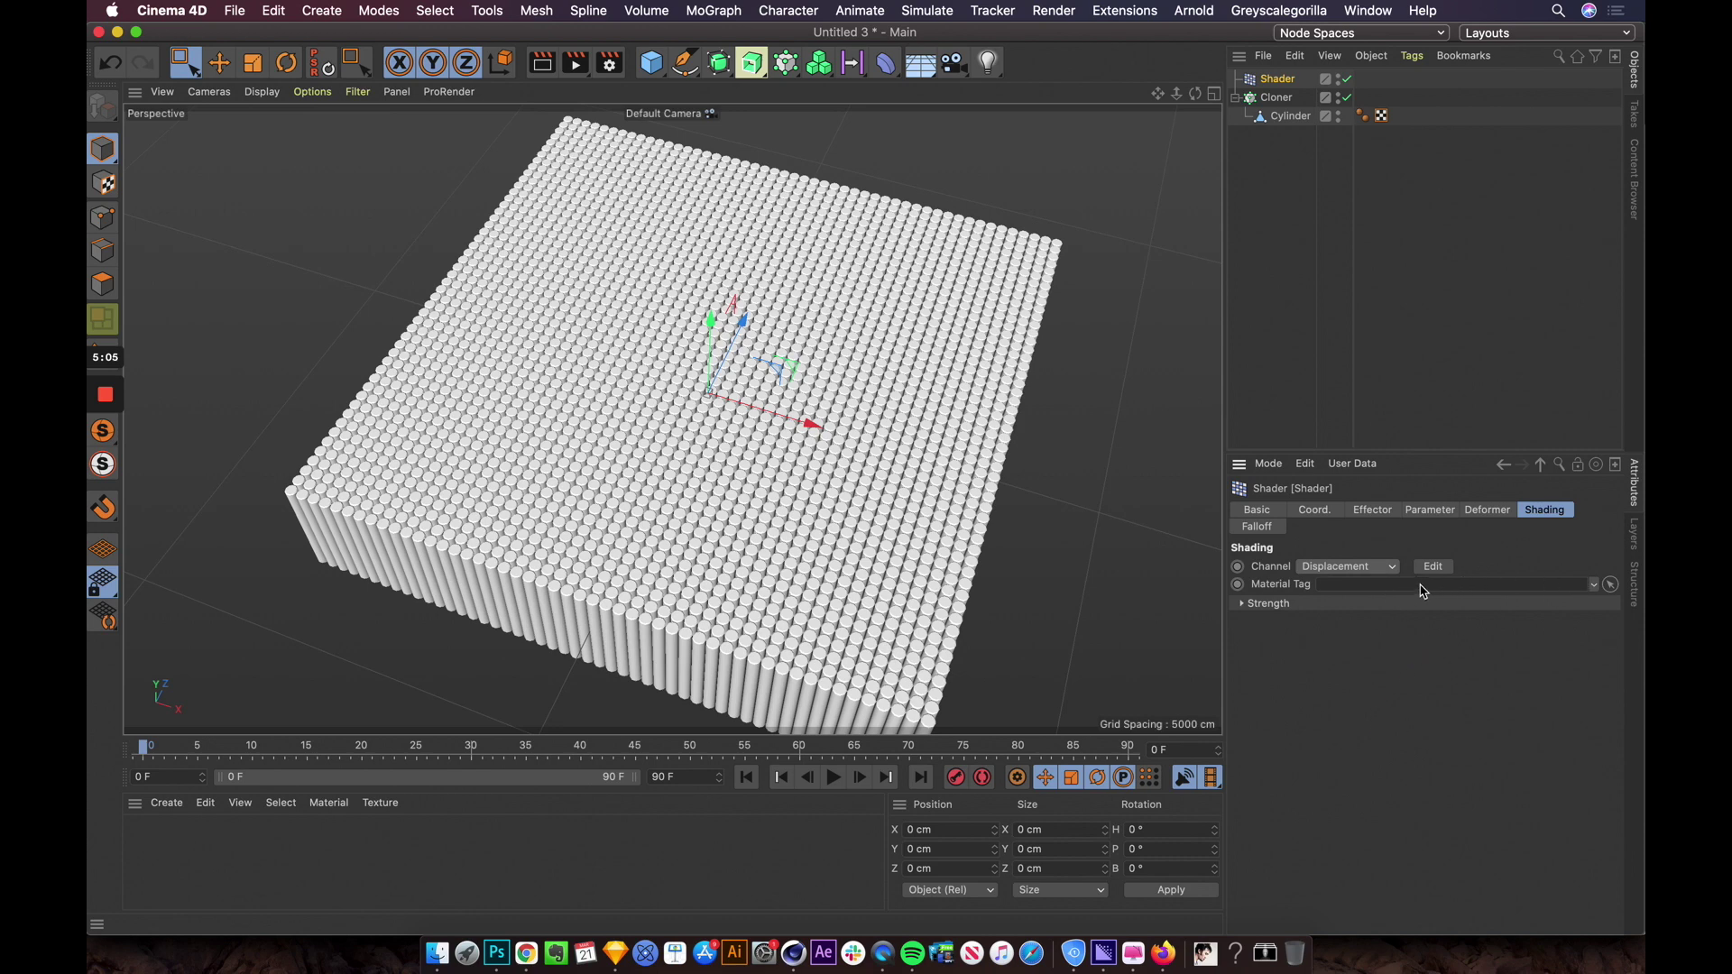
Step: Create a new default material and name it Displacement
click(162, 803)
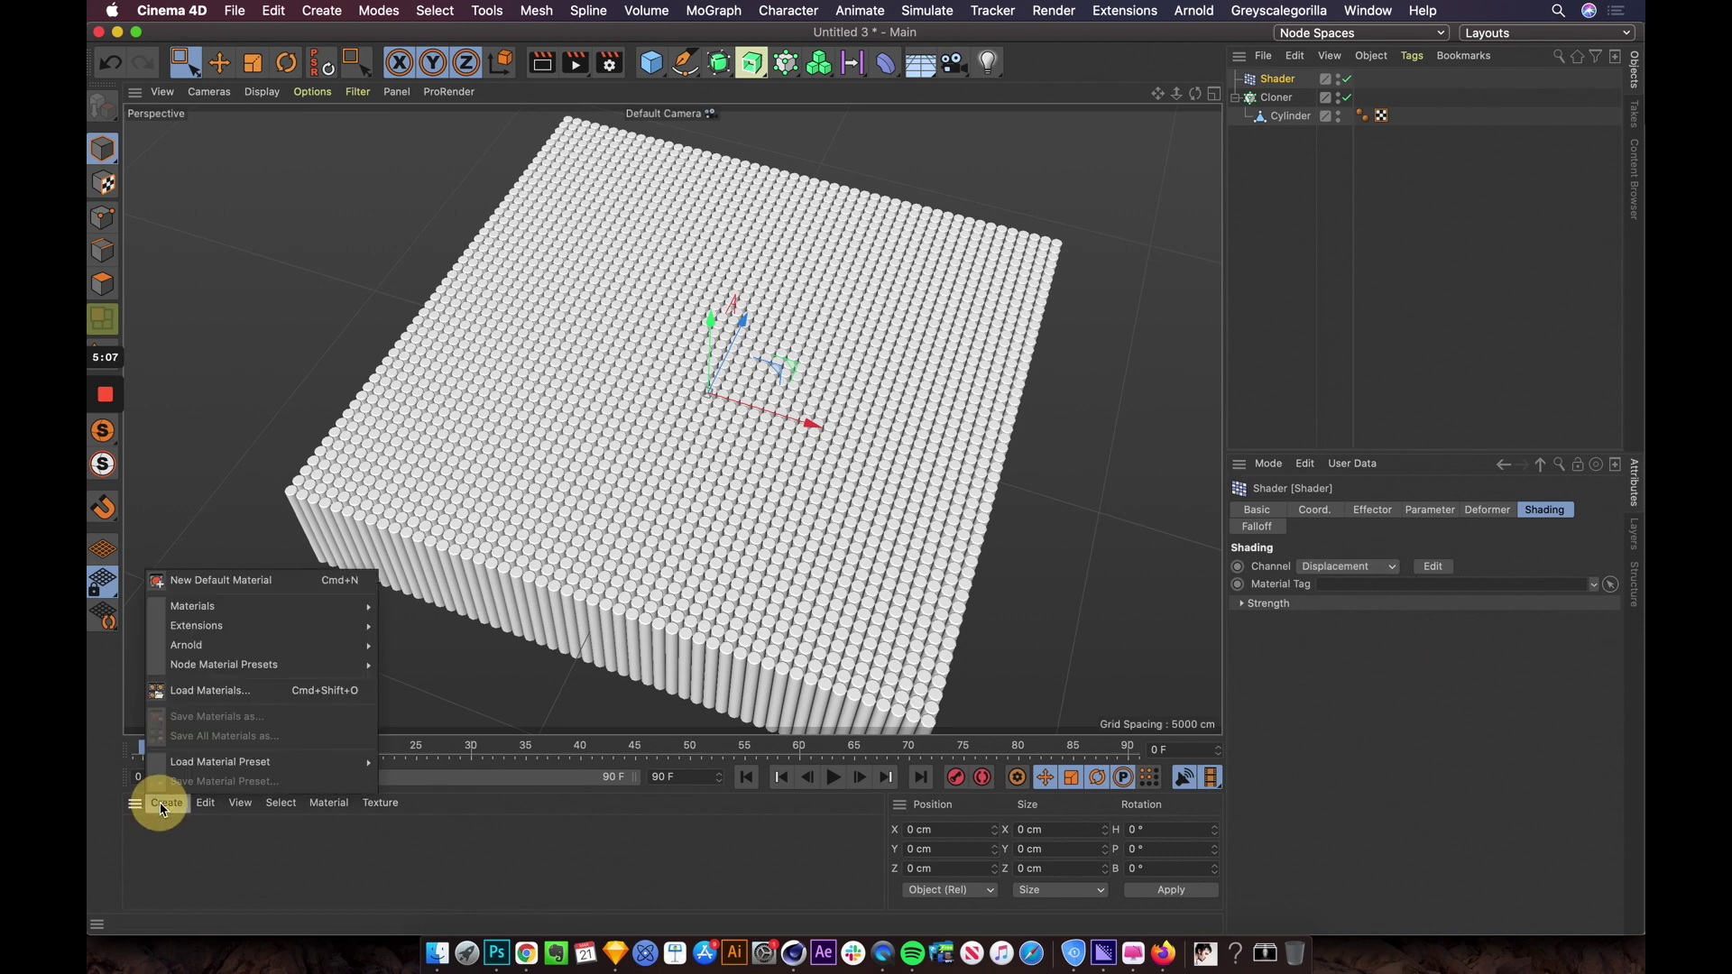
click(220, 582)
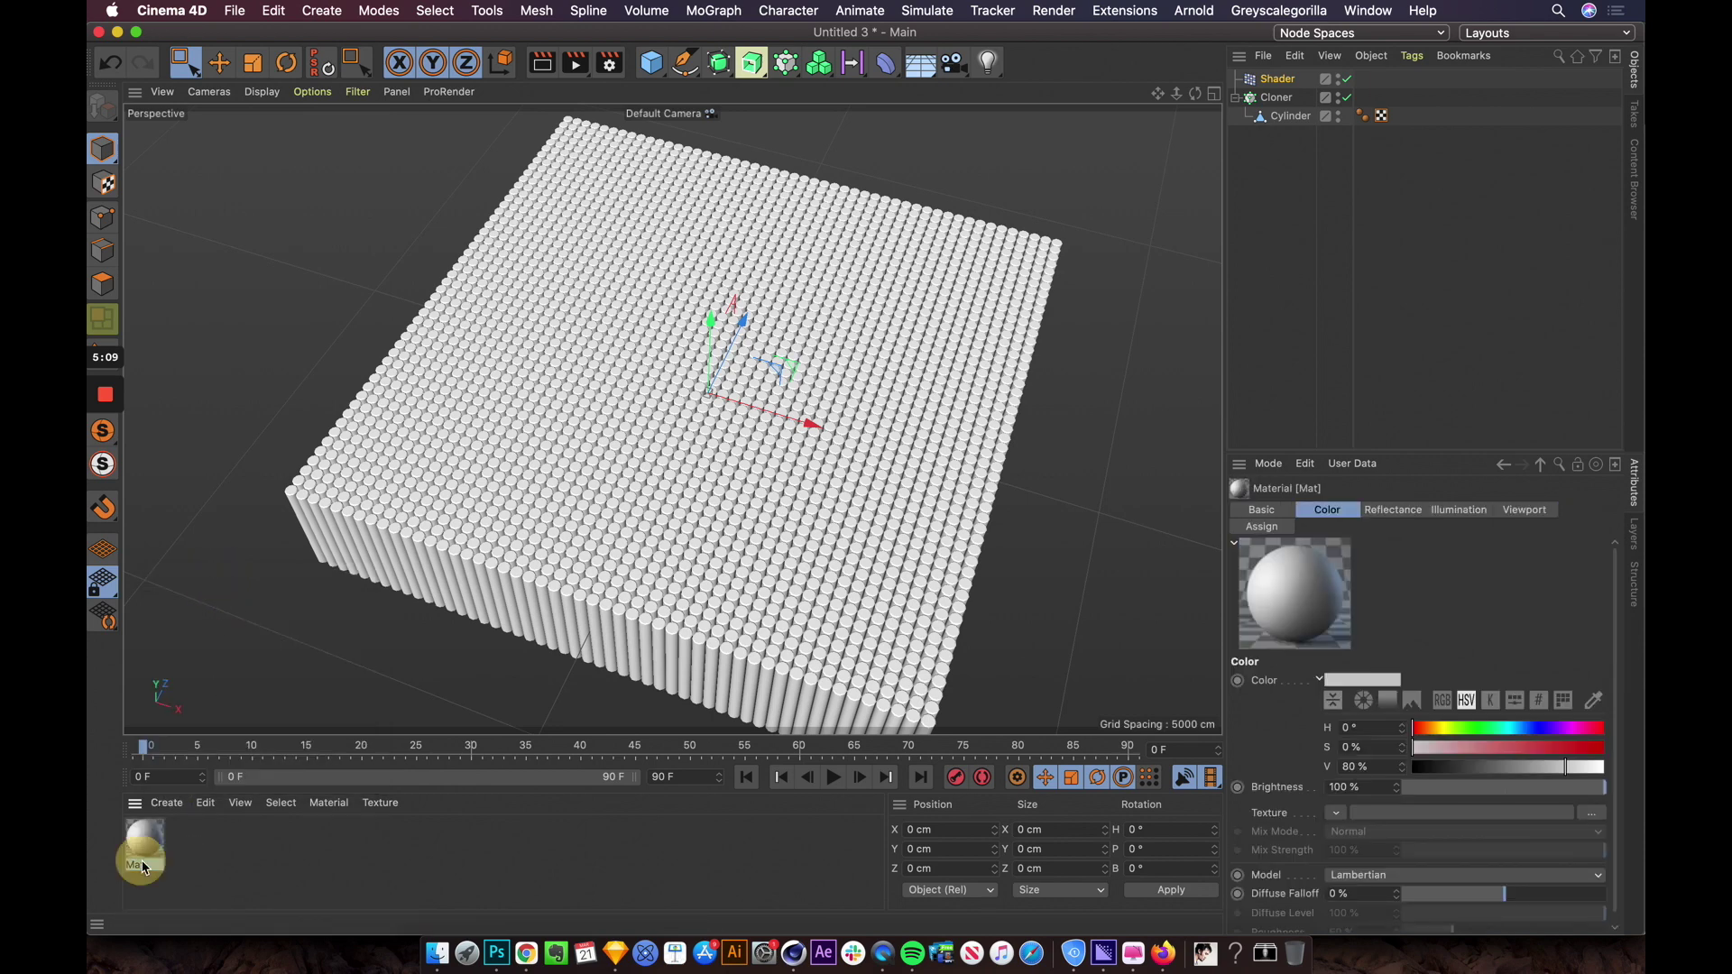
double_click(137, 864)
text(Disp)
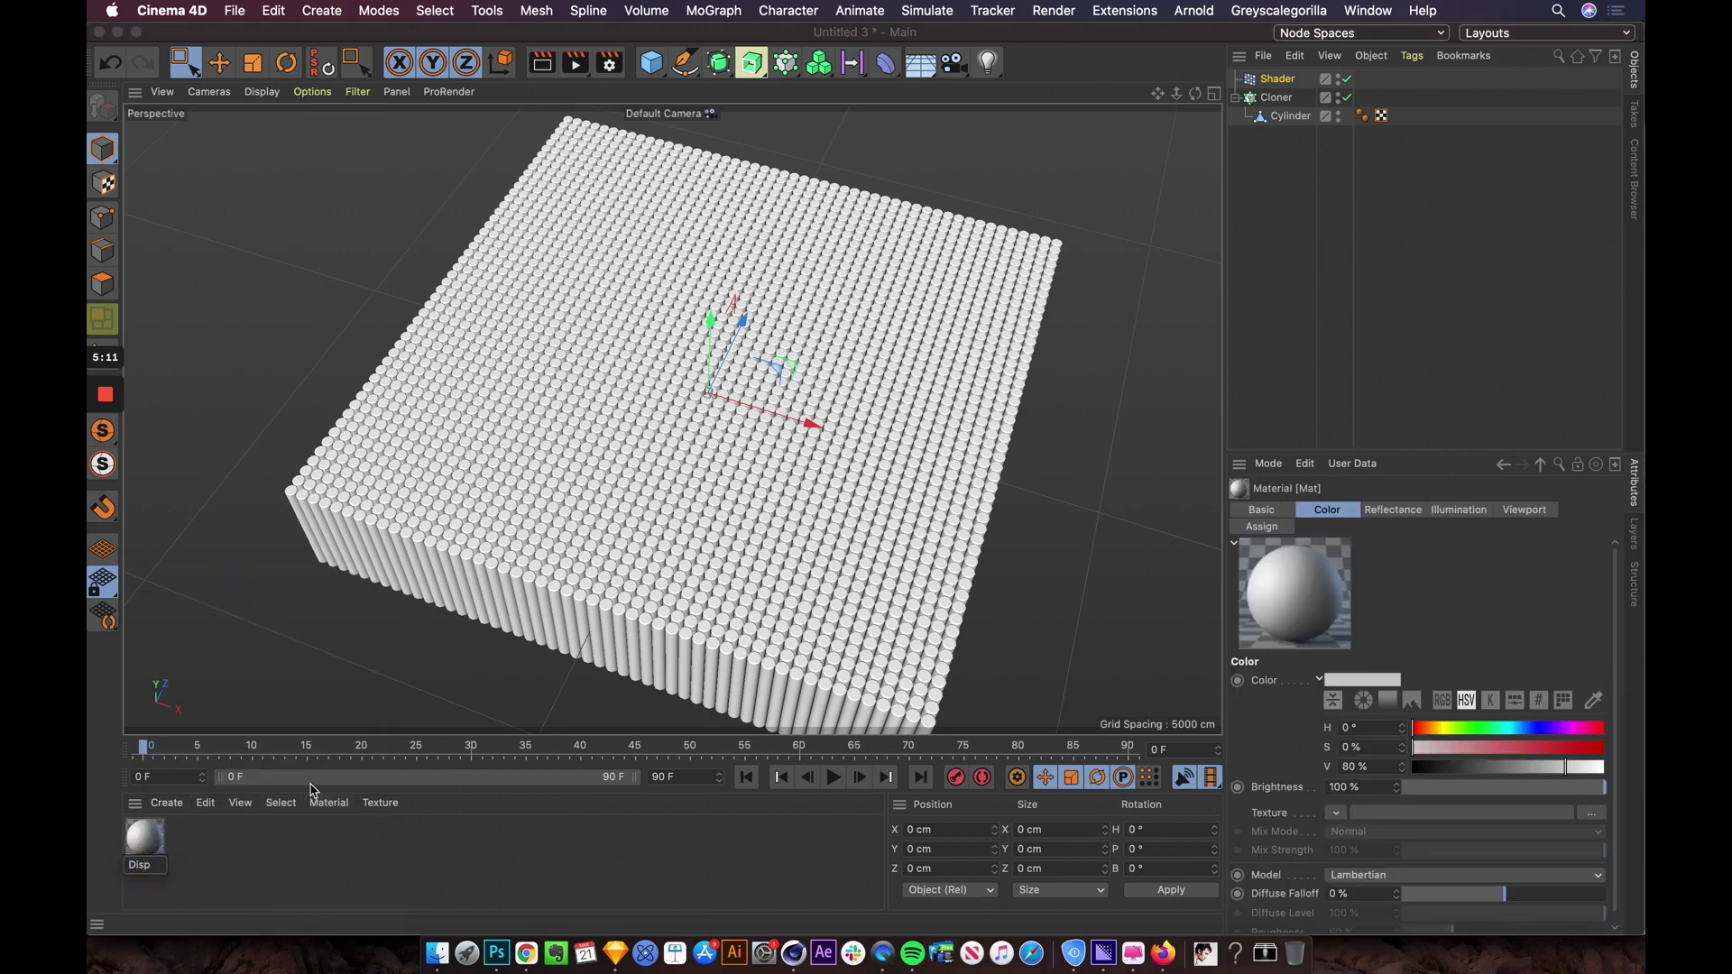
key(Return)
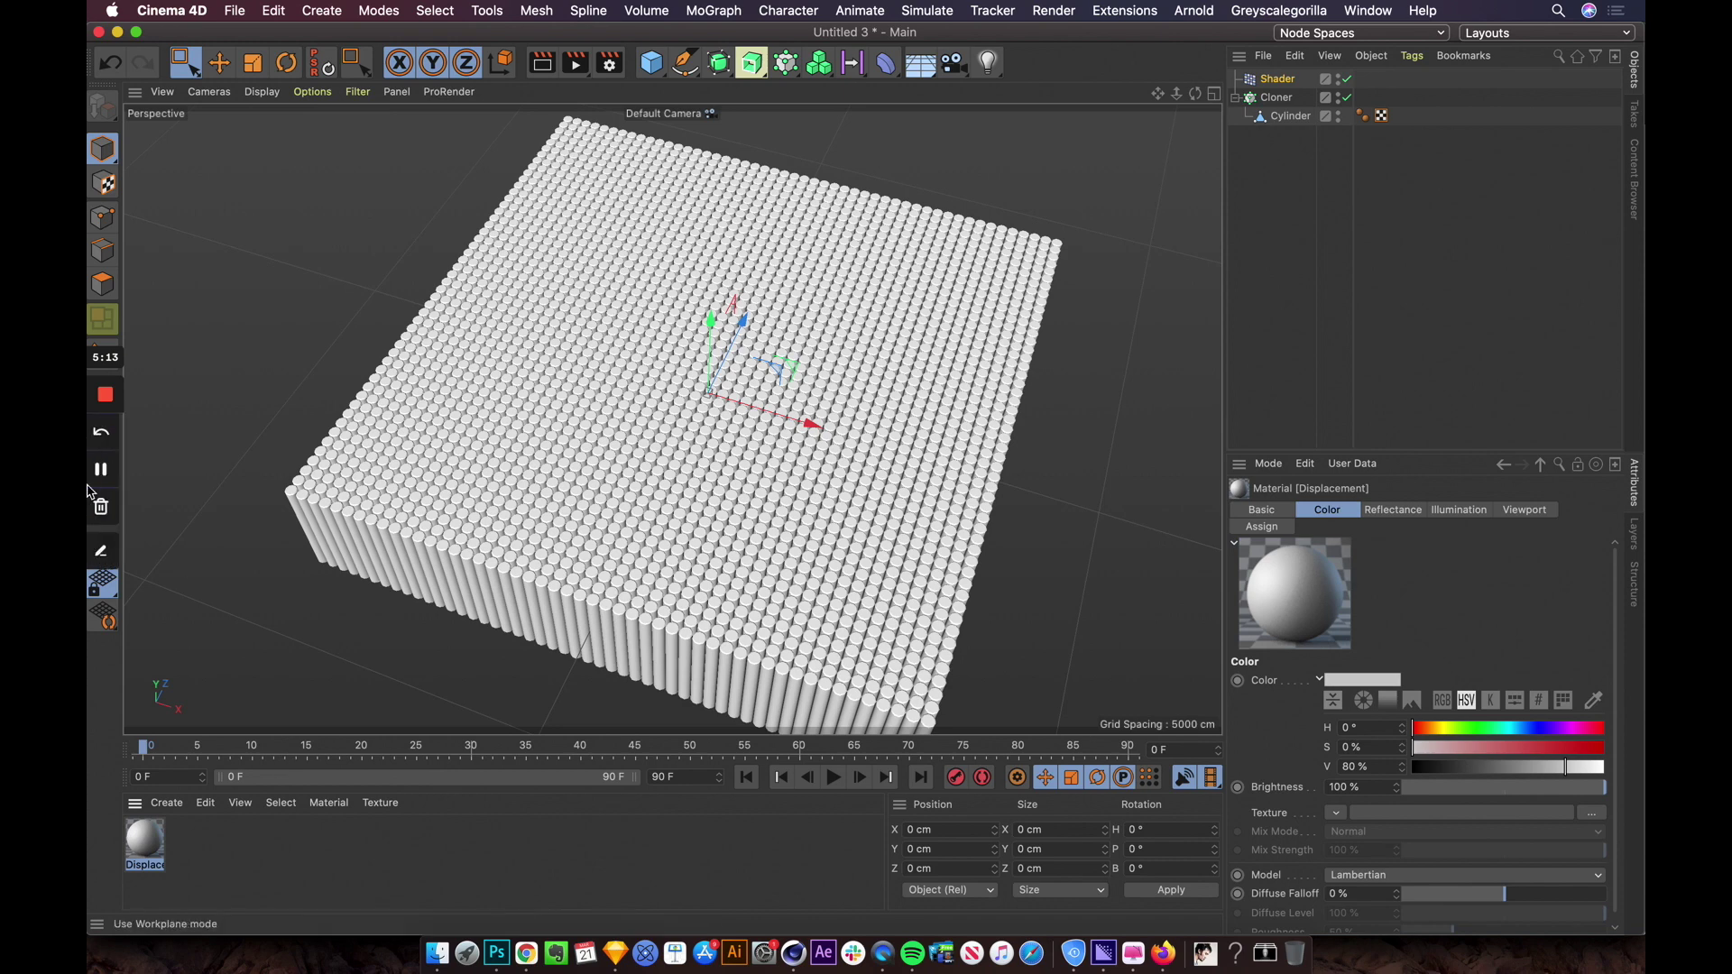
Step: Turn off Reflectance in the Displacement material, enable its Displacement channel and show that channel's settings
double_click(142, 840)
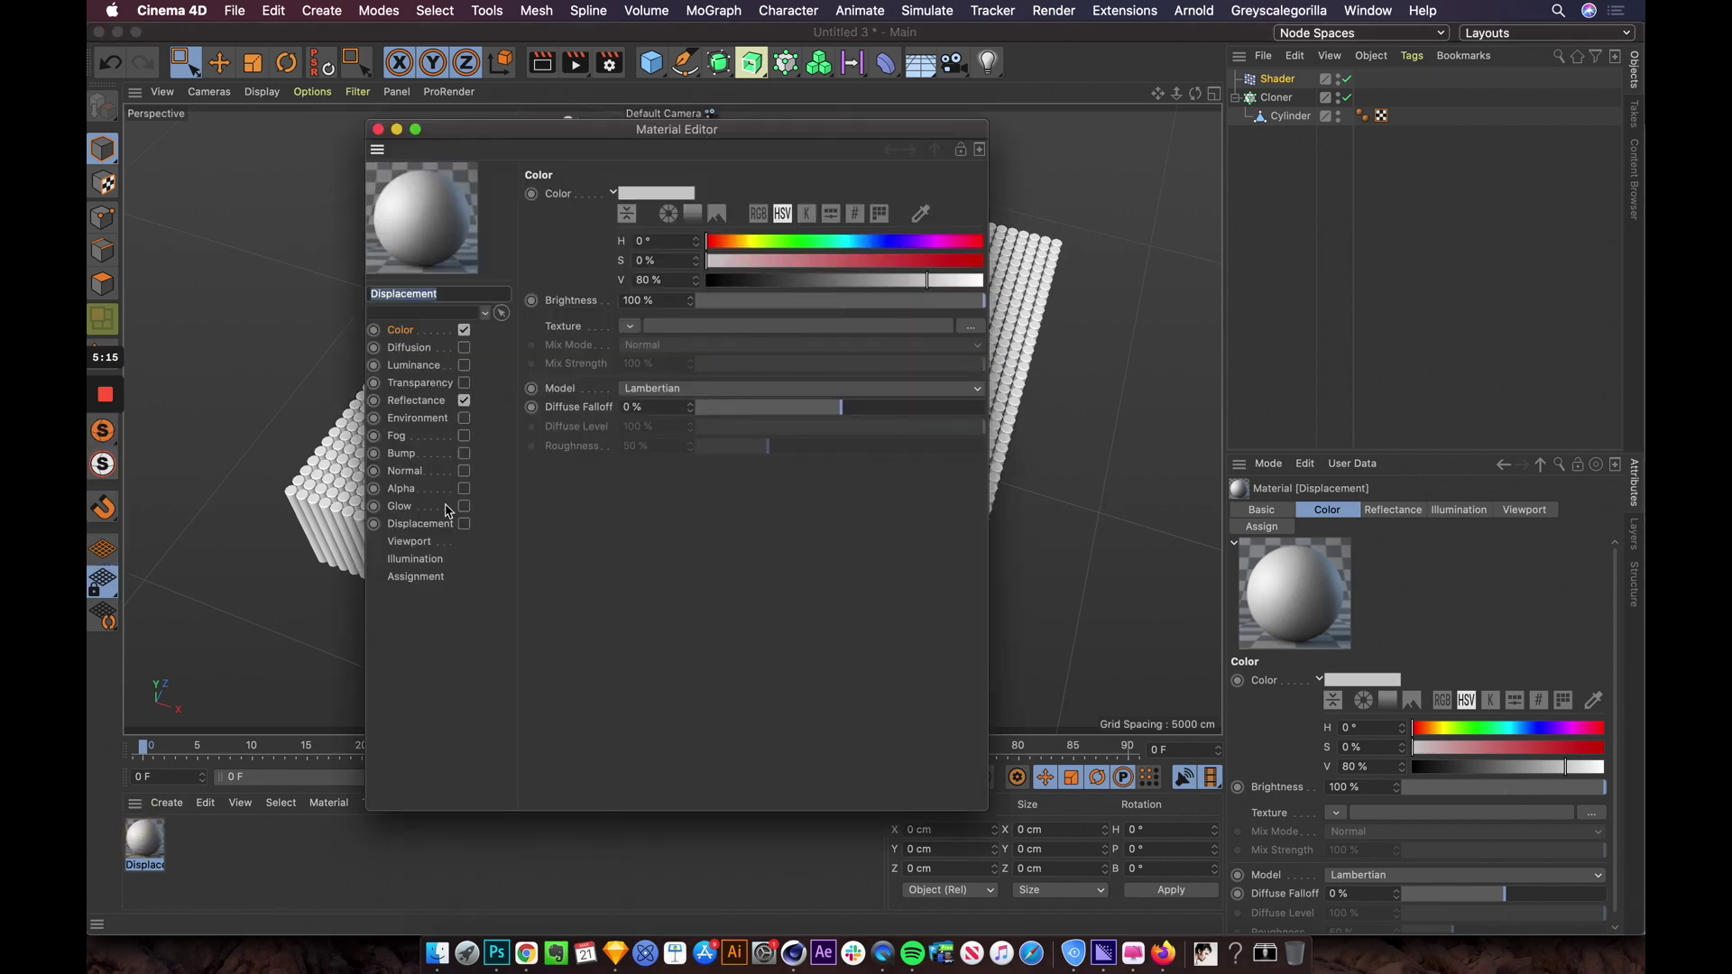
click(604, 523)
click(463, 399)
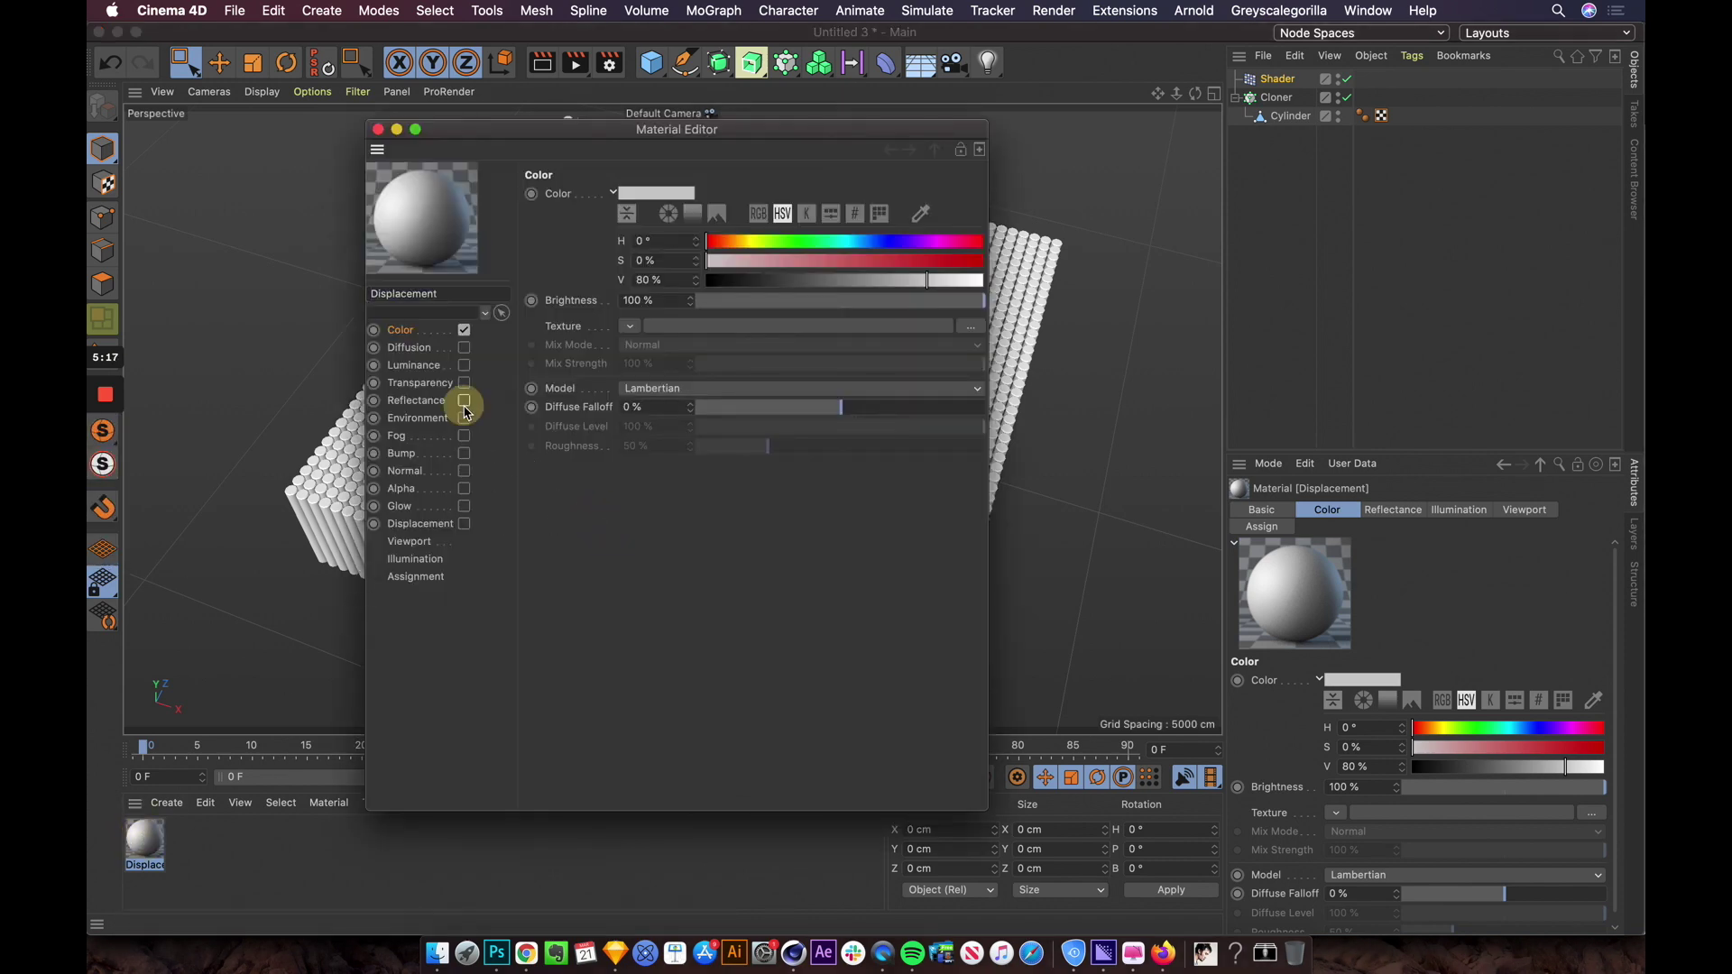
click(464, 523)
click(407, 523)
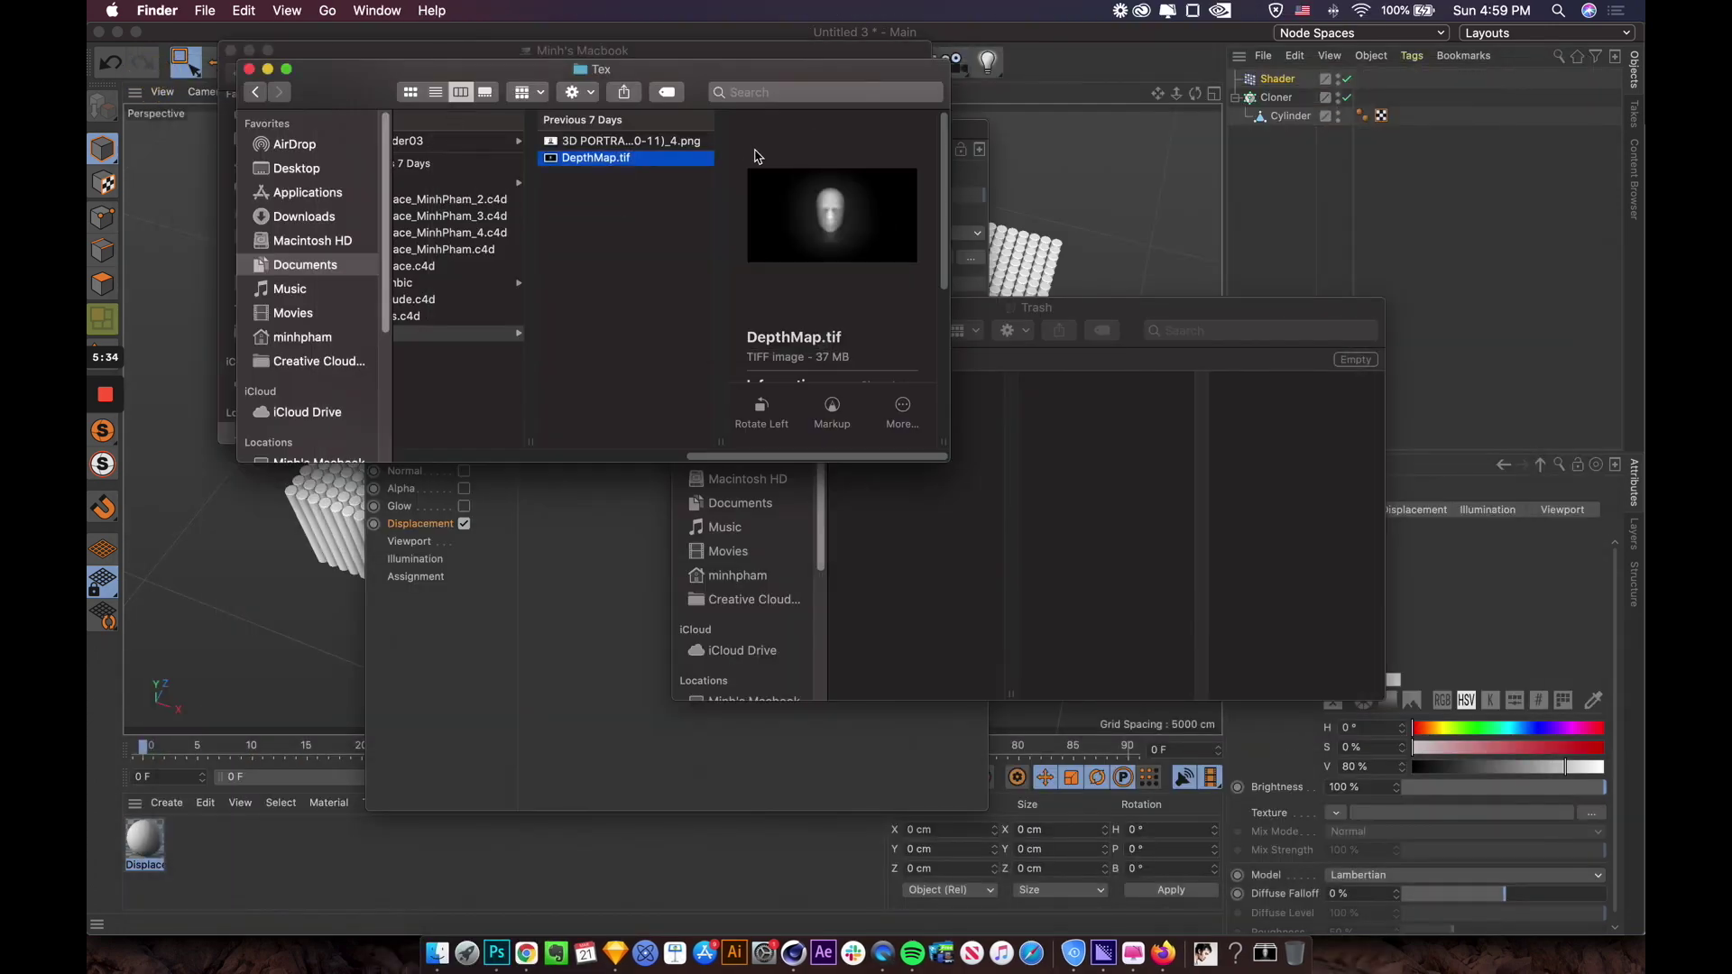
Step: Preview DepthMap.tif in Finder and look up example face depth maps in Chrome with a Google image search for "depthmap face"
key(space)
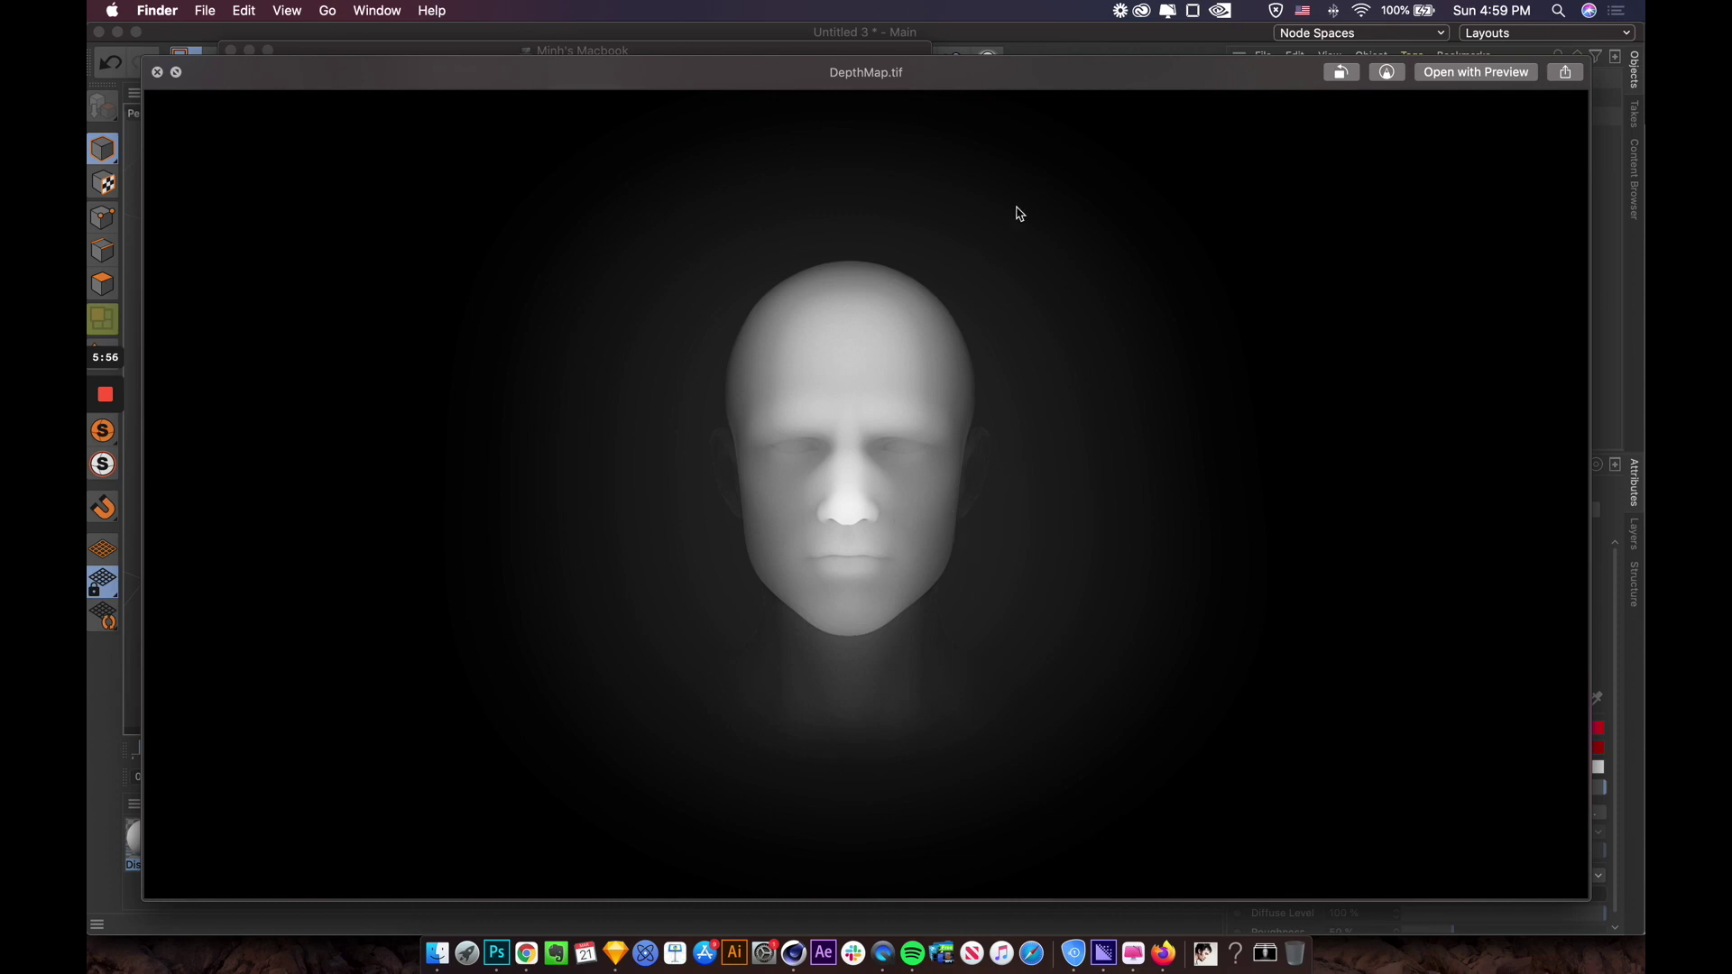
click(157, 72)
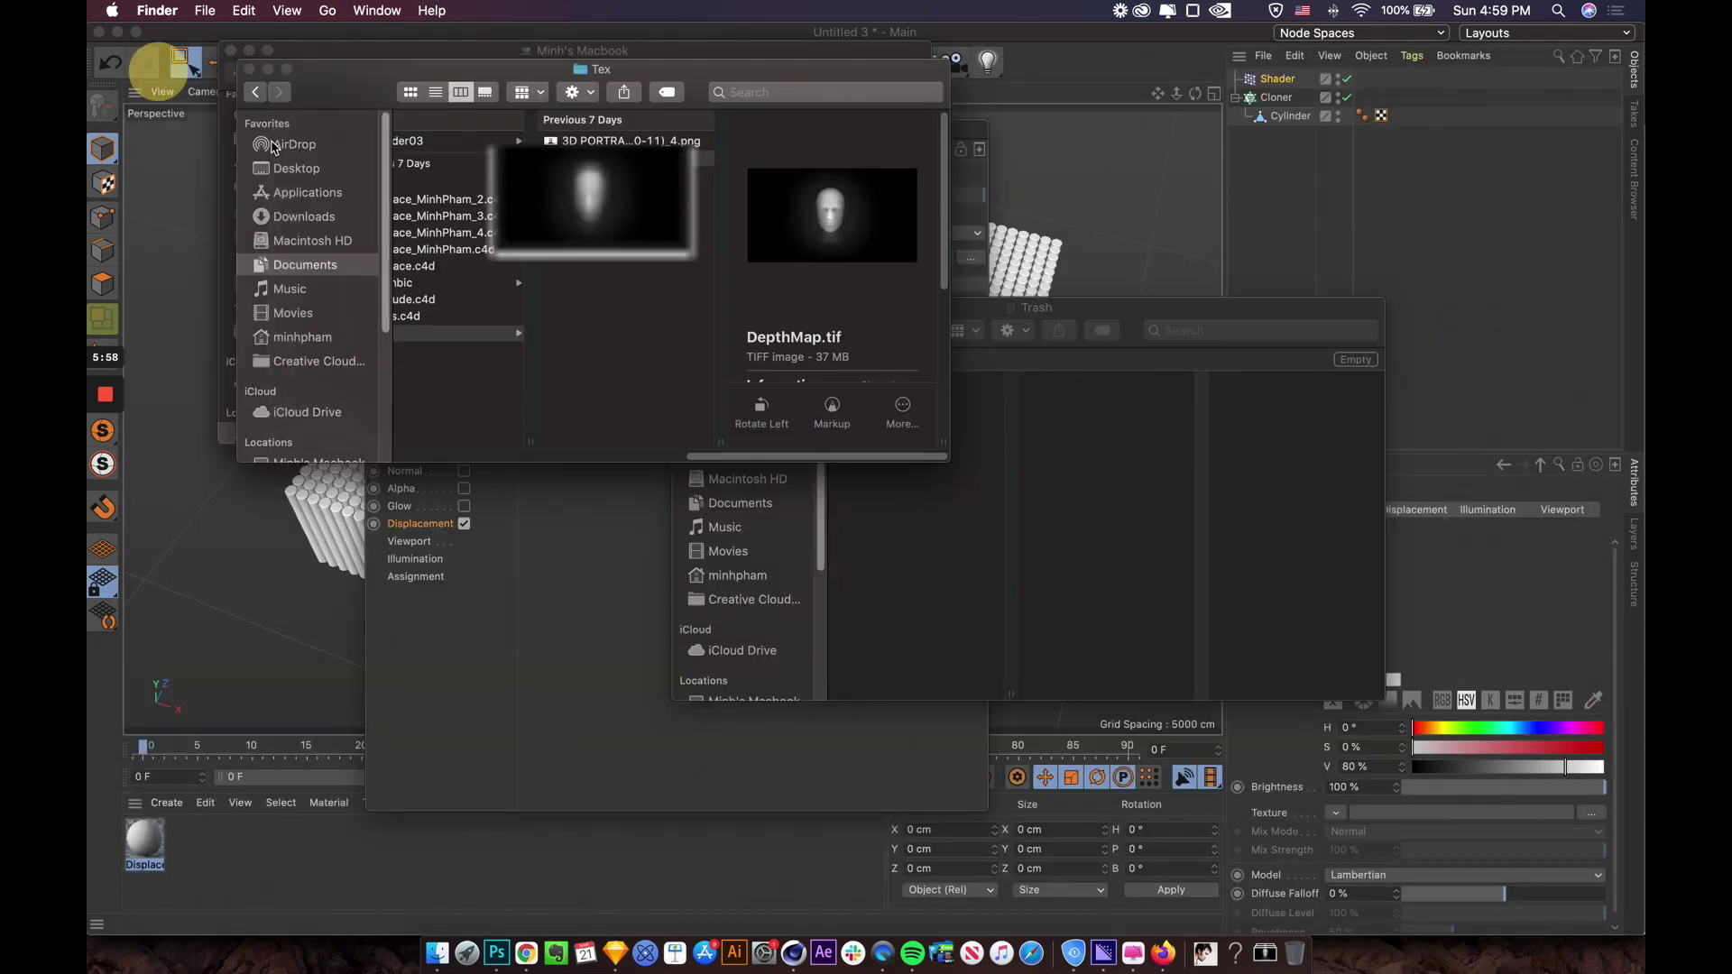
click(517, 958)
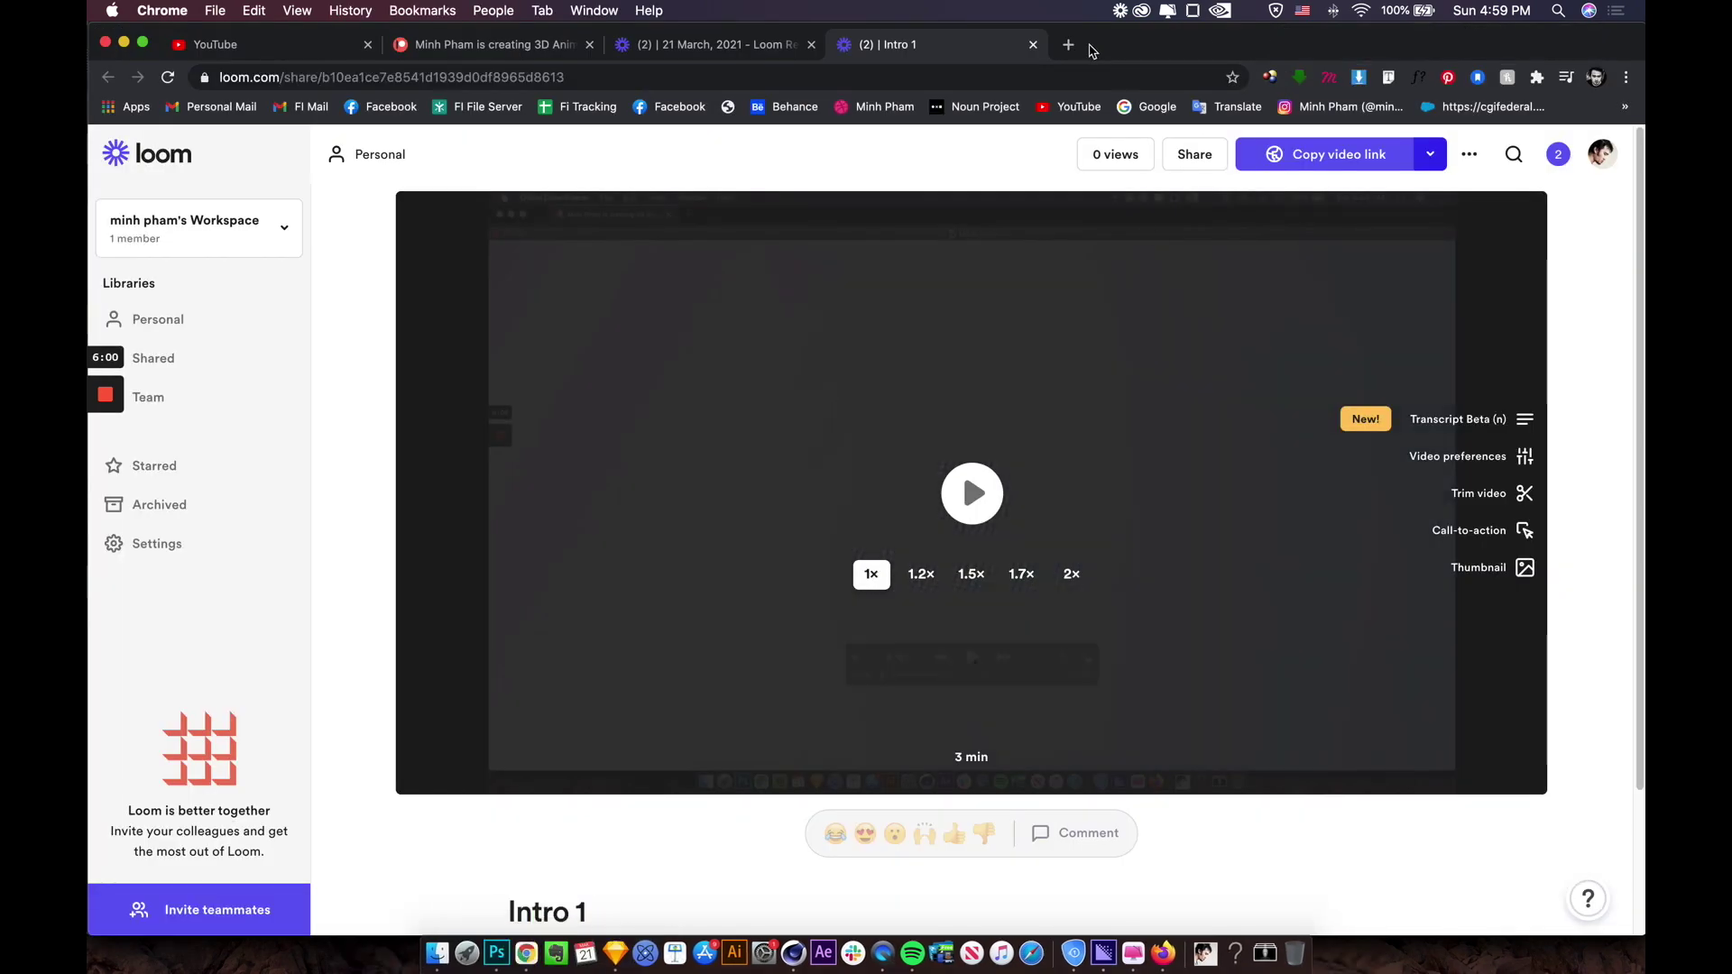
click(1051, 44)
text(de)
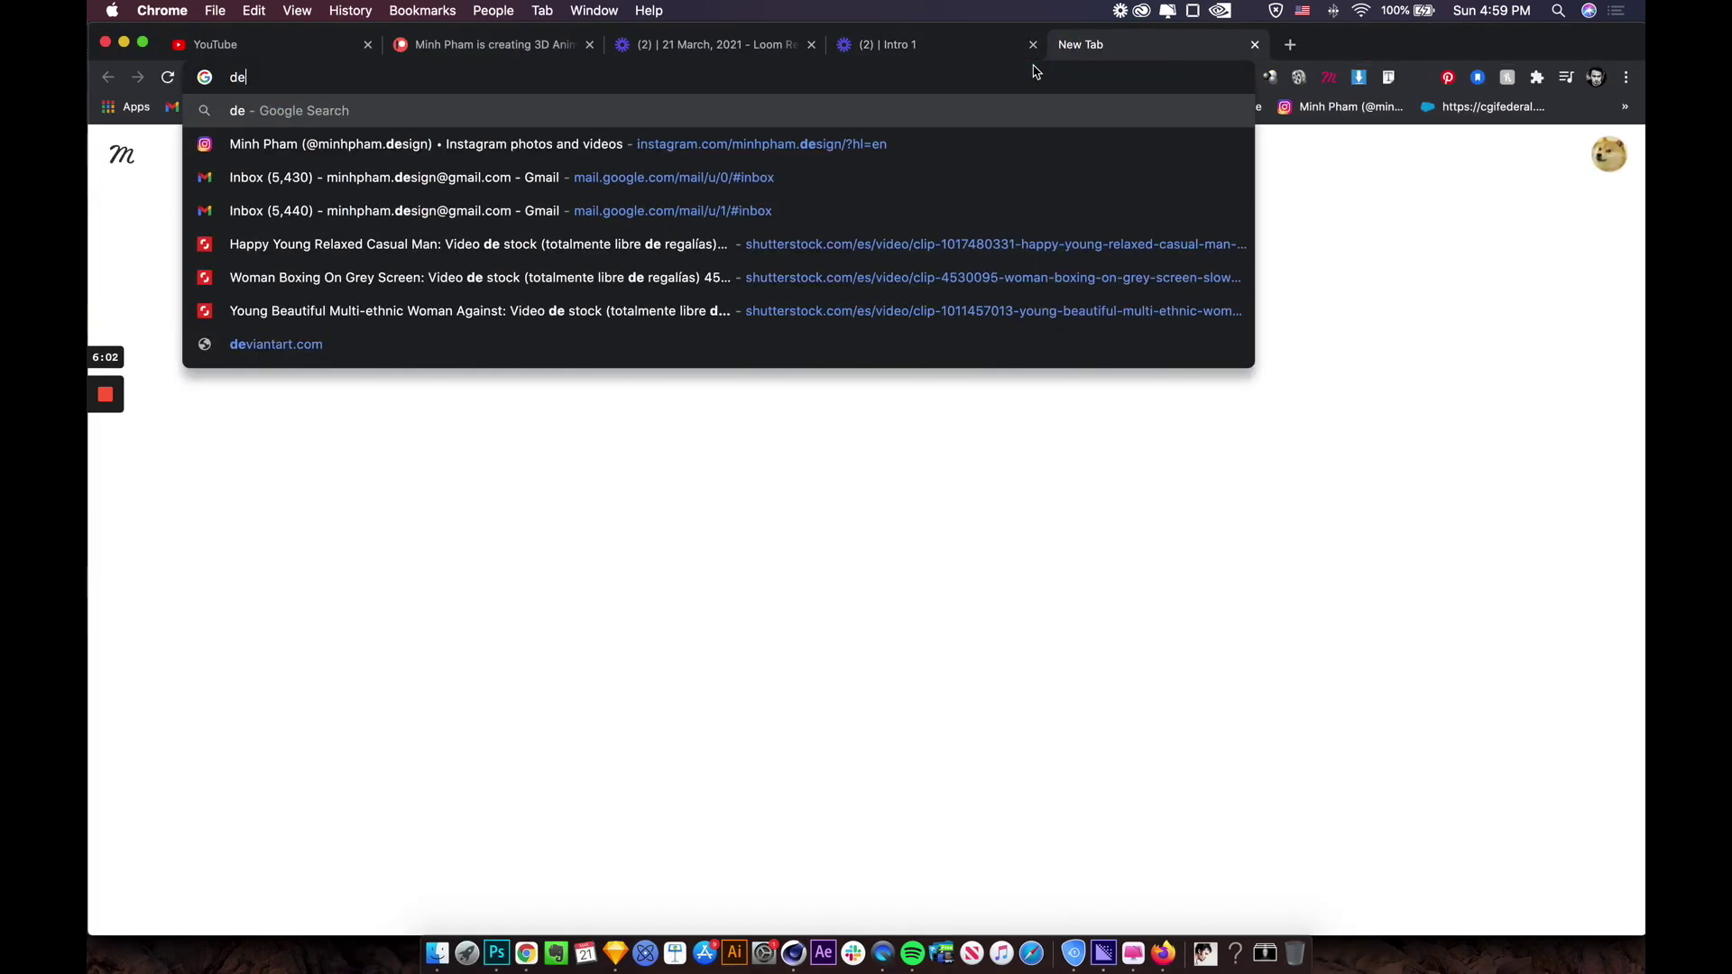
text(pthmap face)
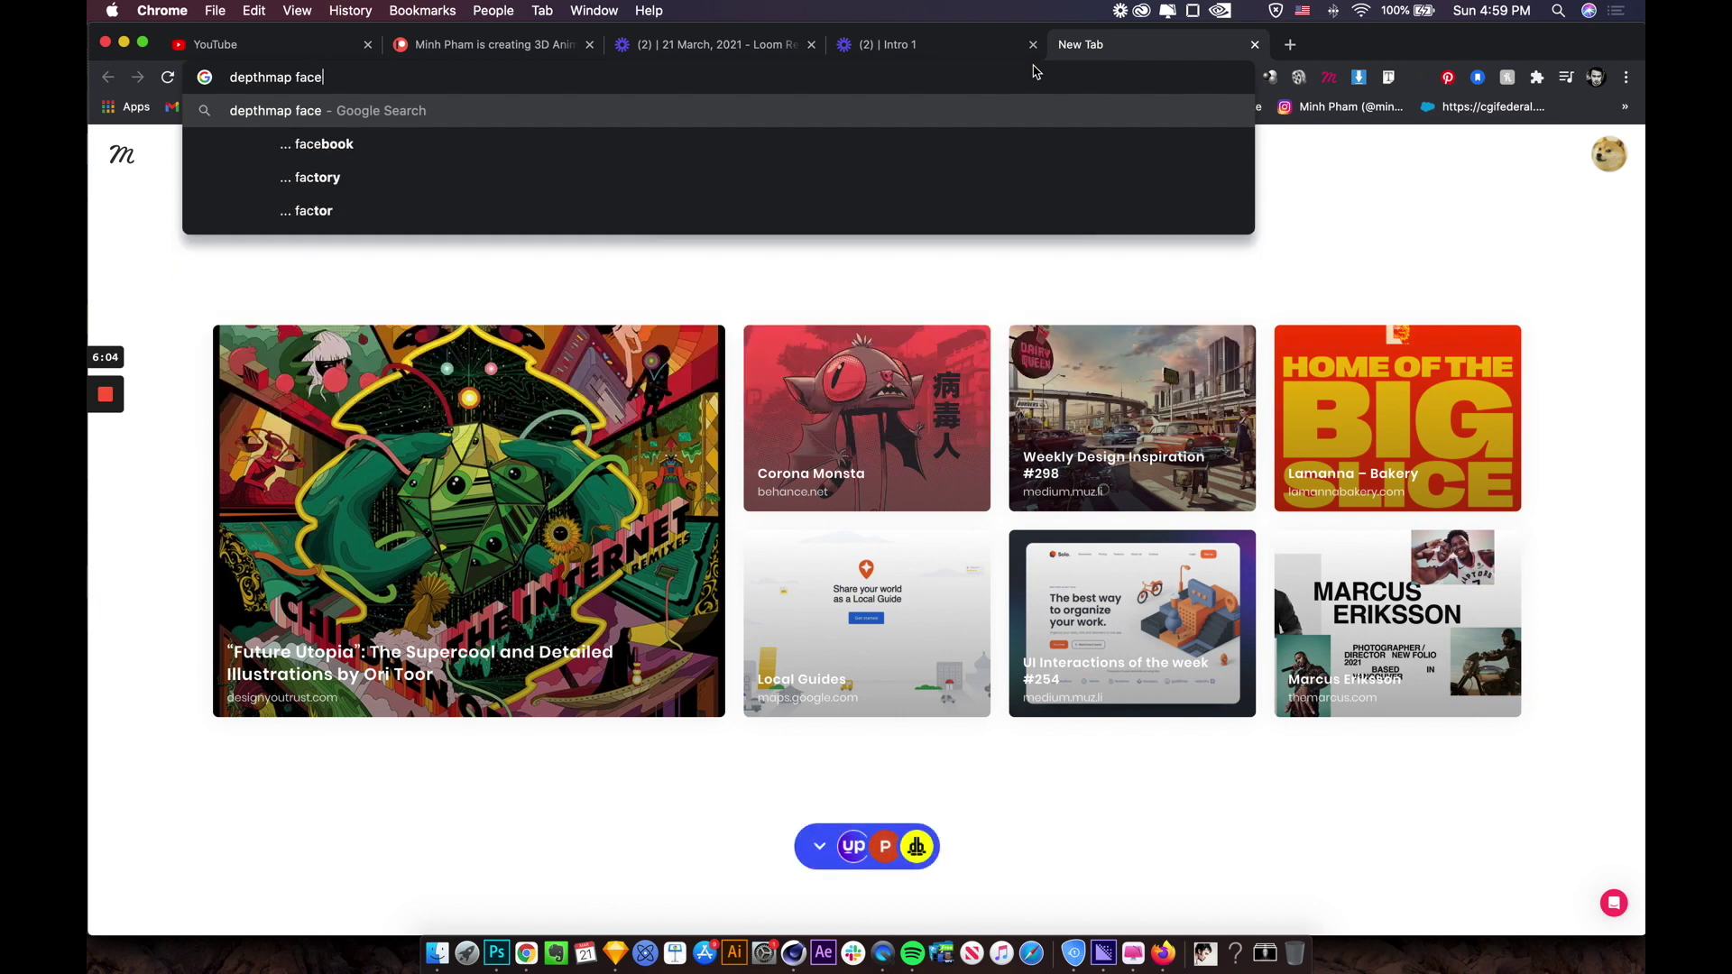
key(Return)
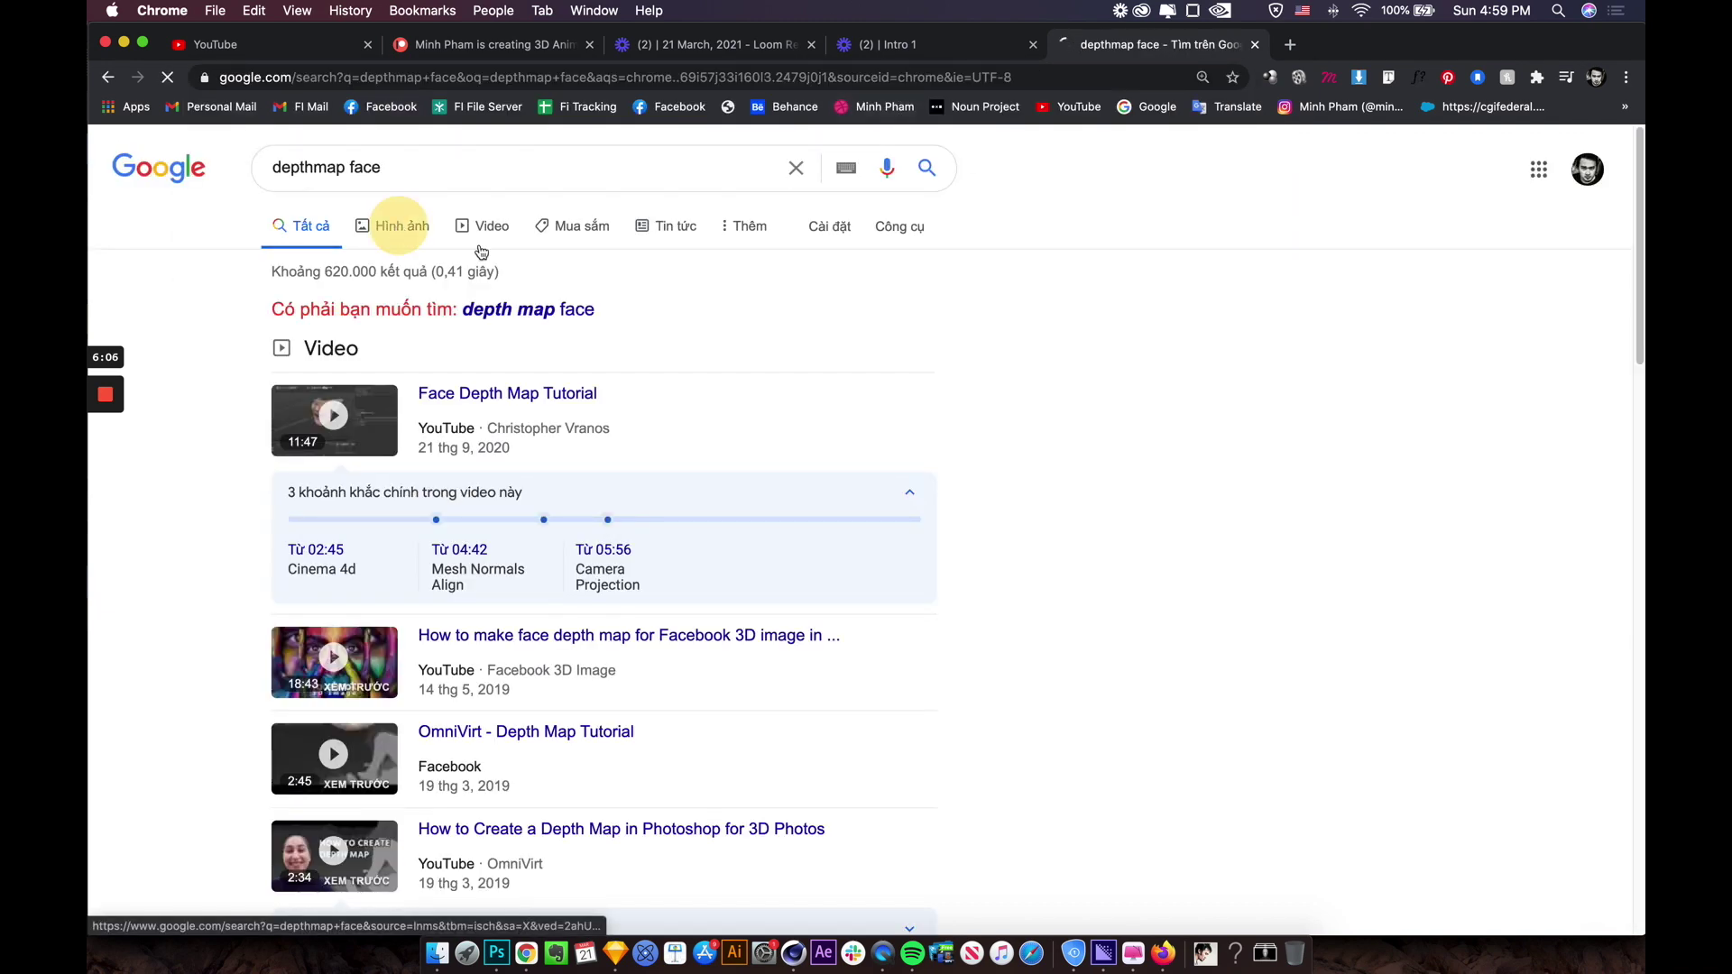
click(394, 225)
scroll(888, 494, down, 5)
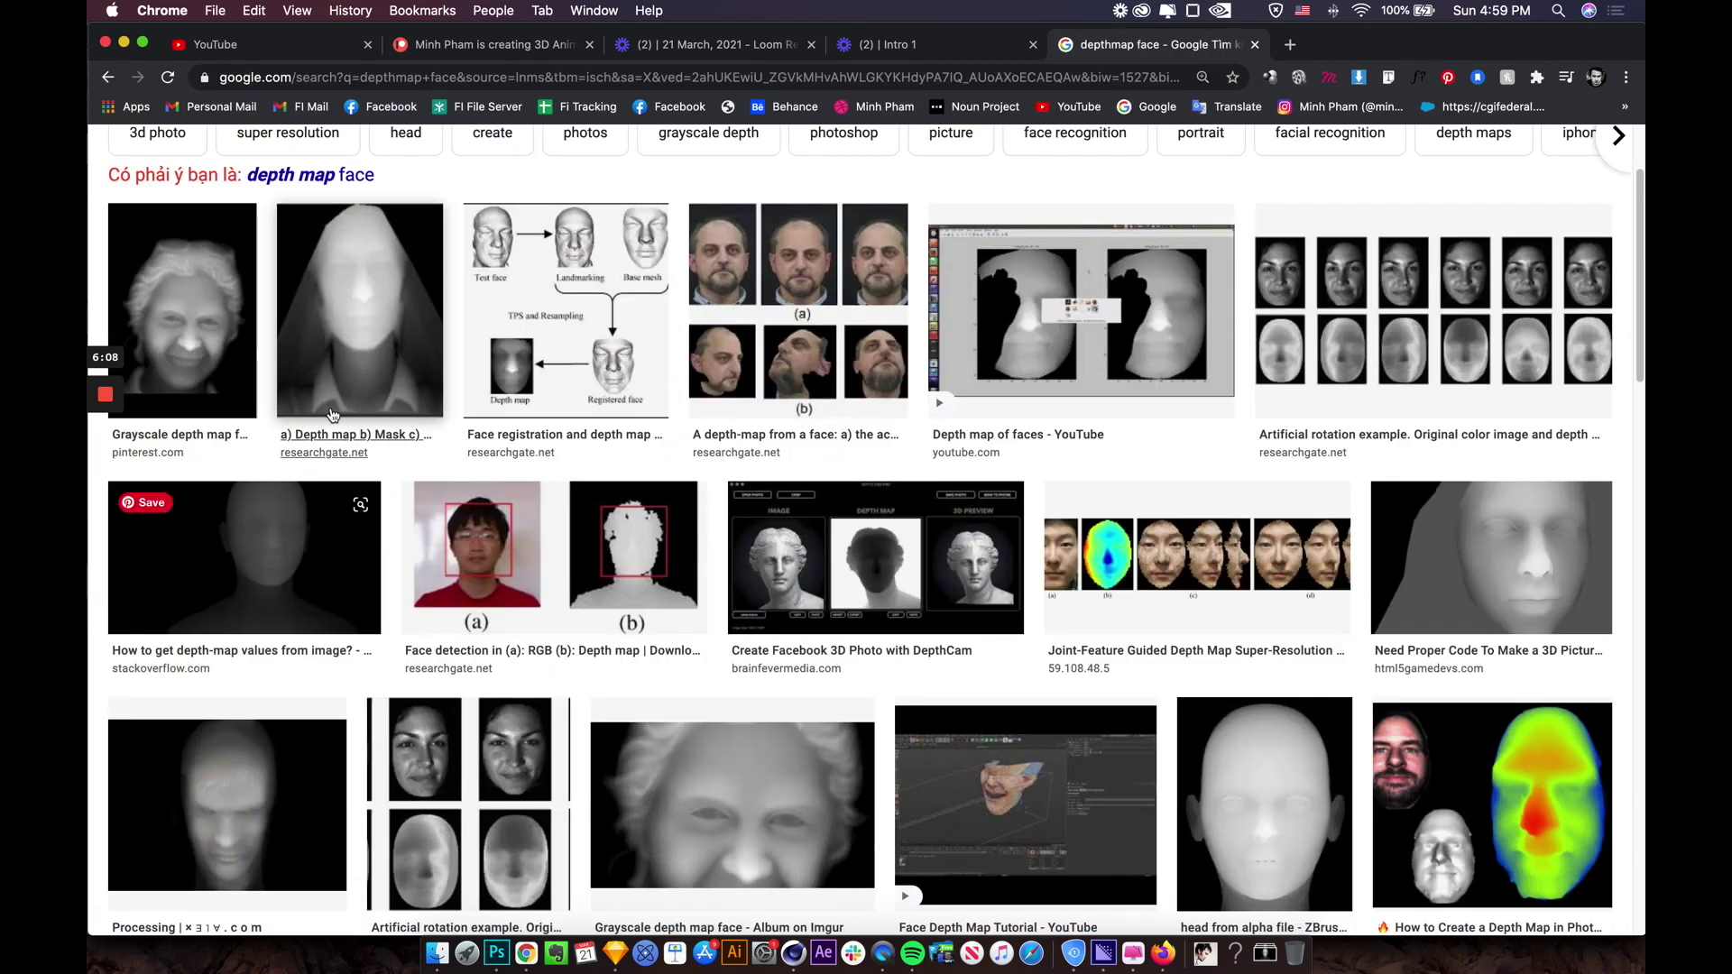
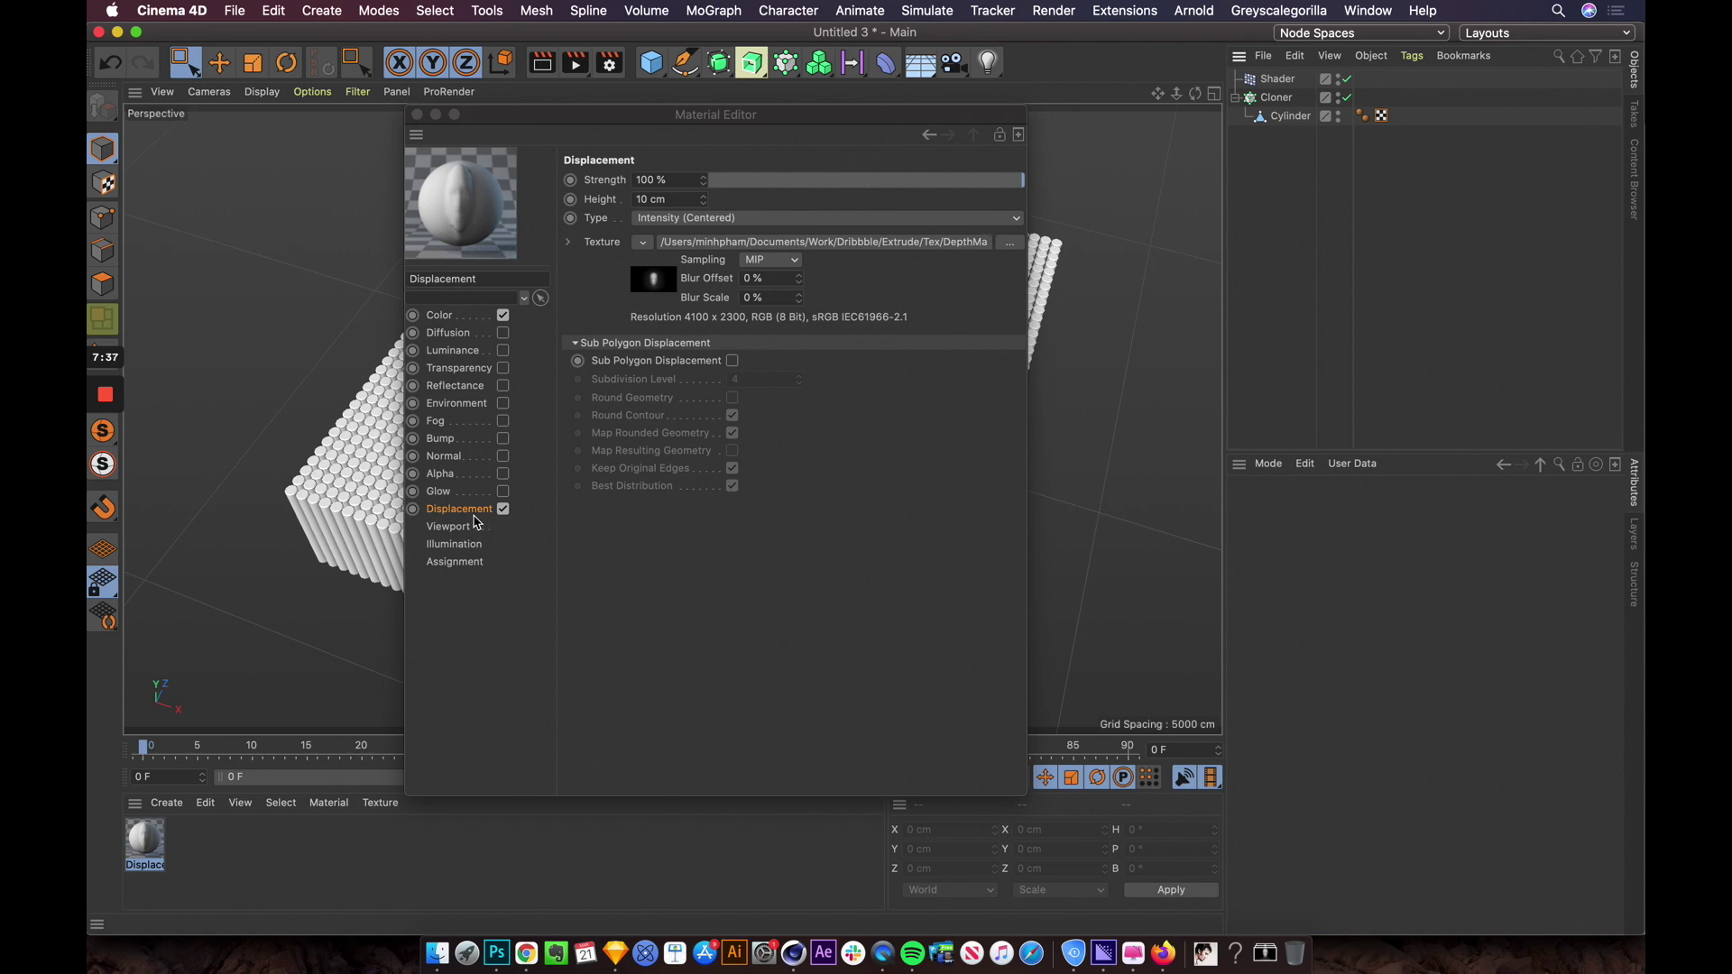
Step: Add a Null object and name it Material Holder
drag(751, 63, 757, 88)
double_click(1273, 79)
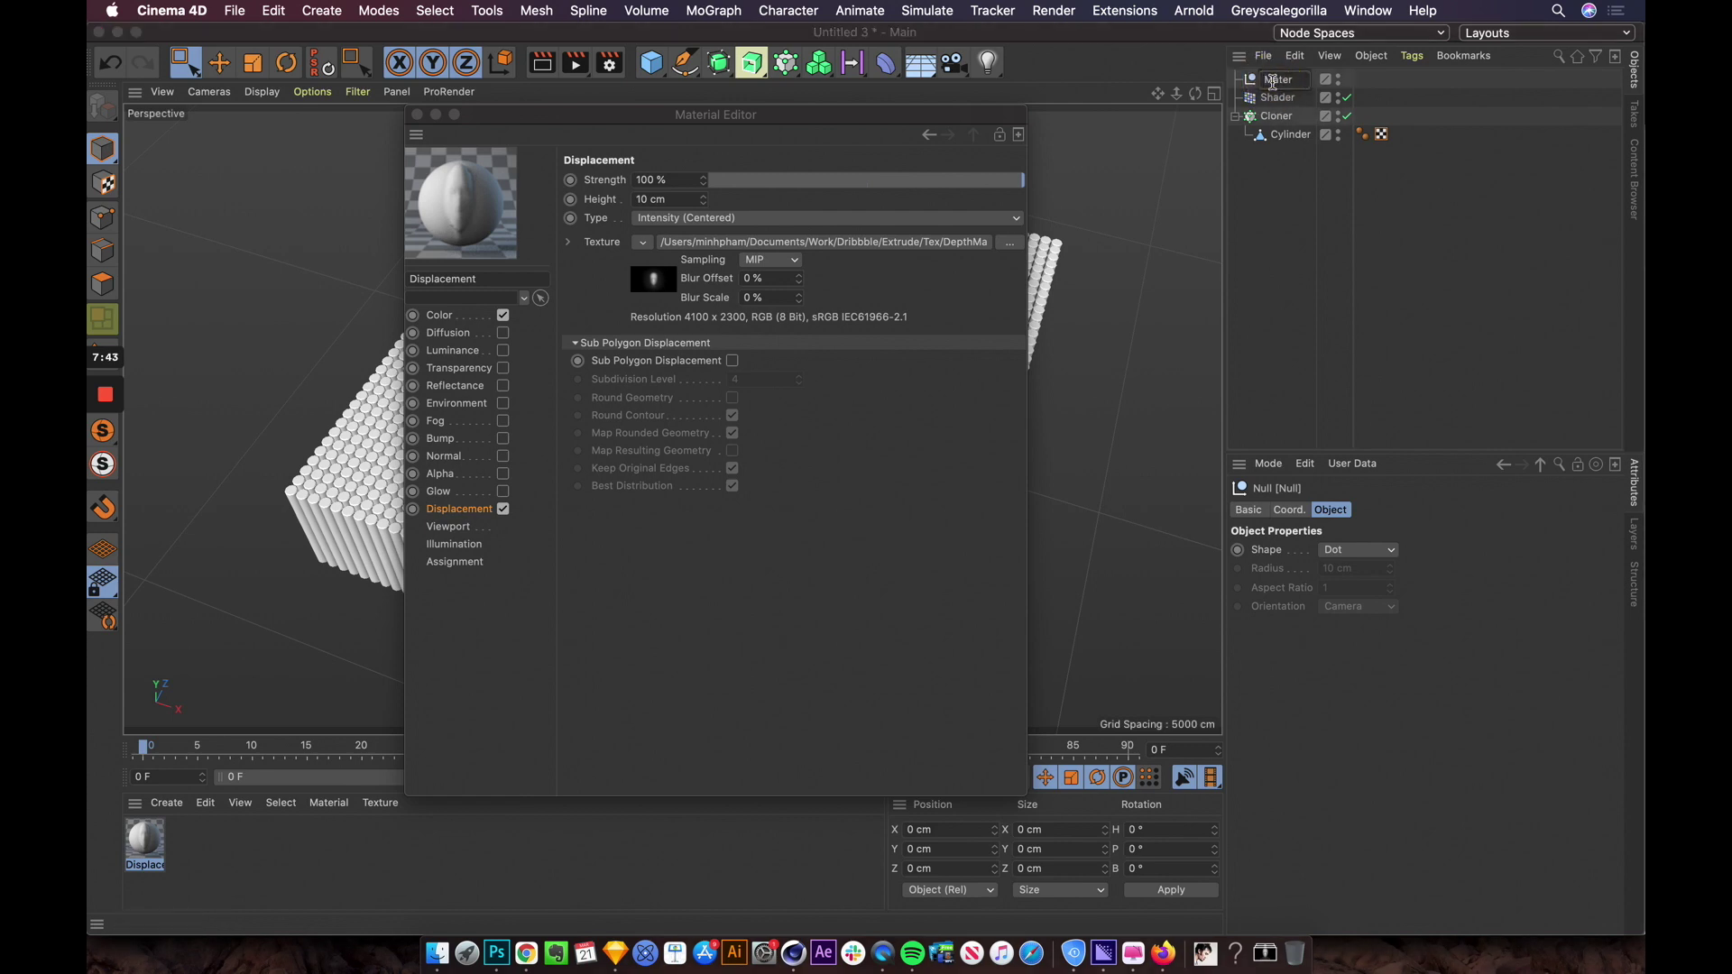
text(Material Holder)
key(Return)
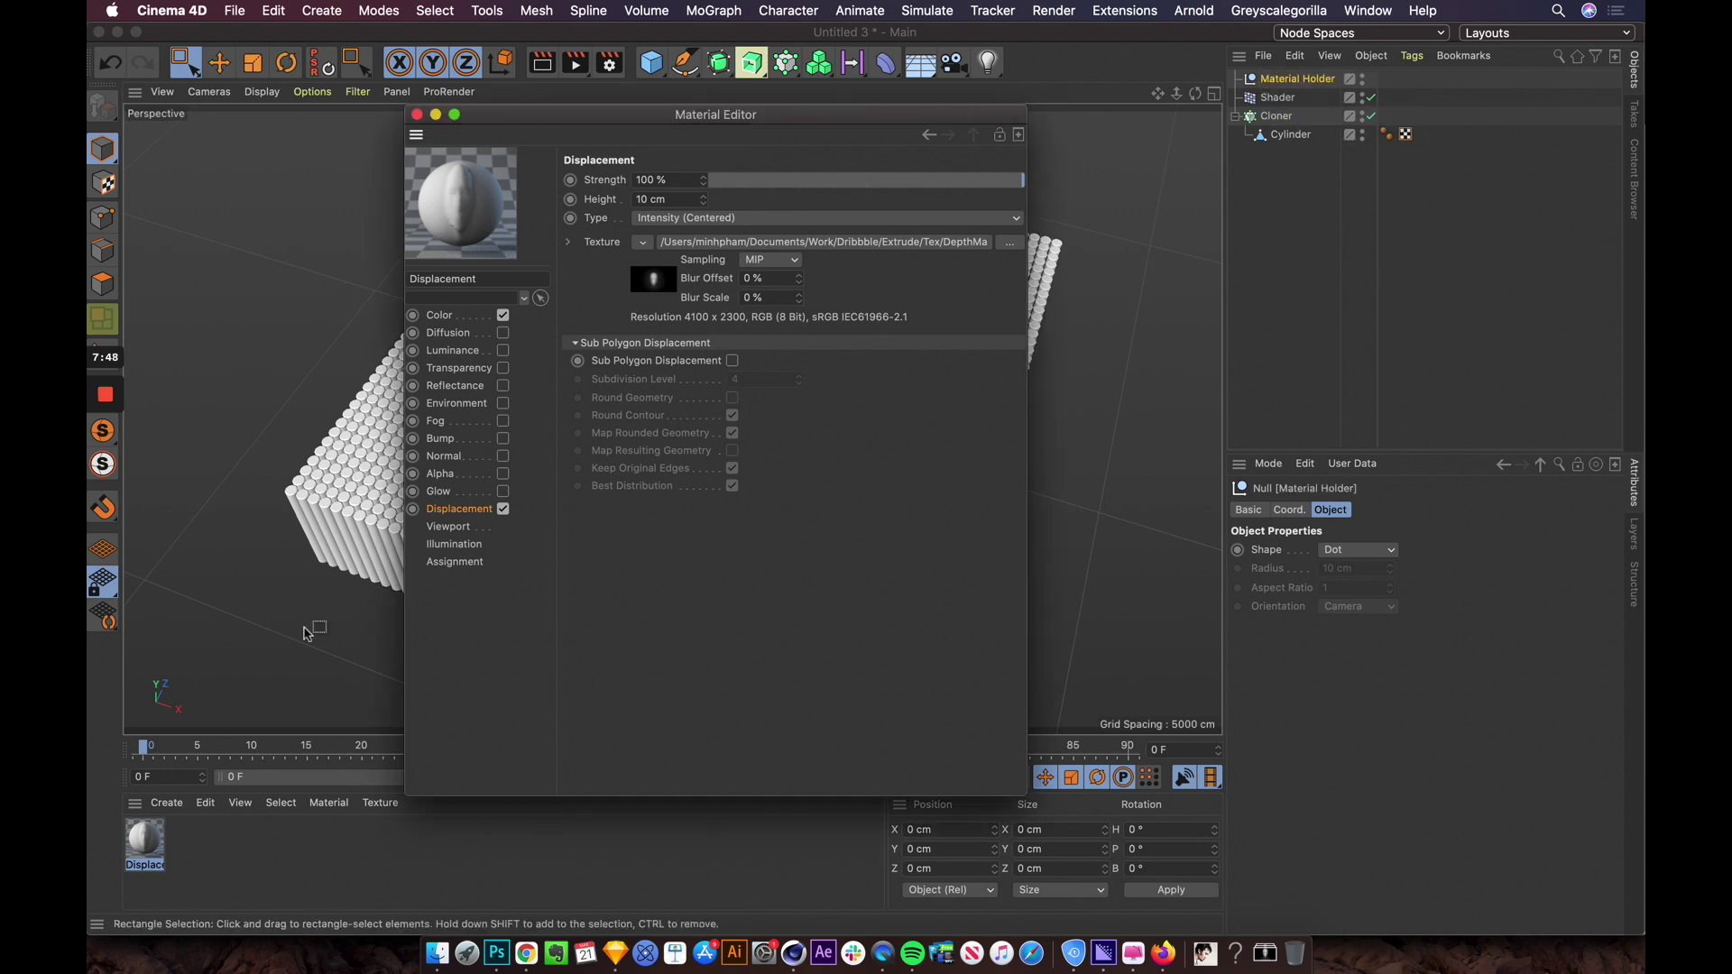
Step: Apply the Displacement material to the Material Holder null and link its material tag to the Shader effector's Material Tag setting
drag(144, 852, 1305, 76)
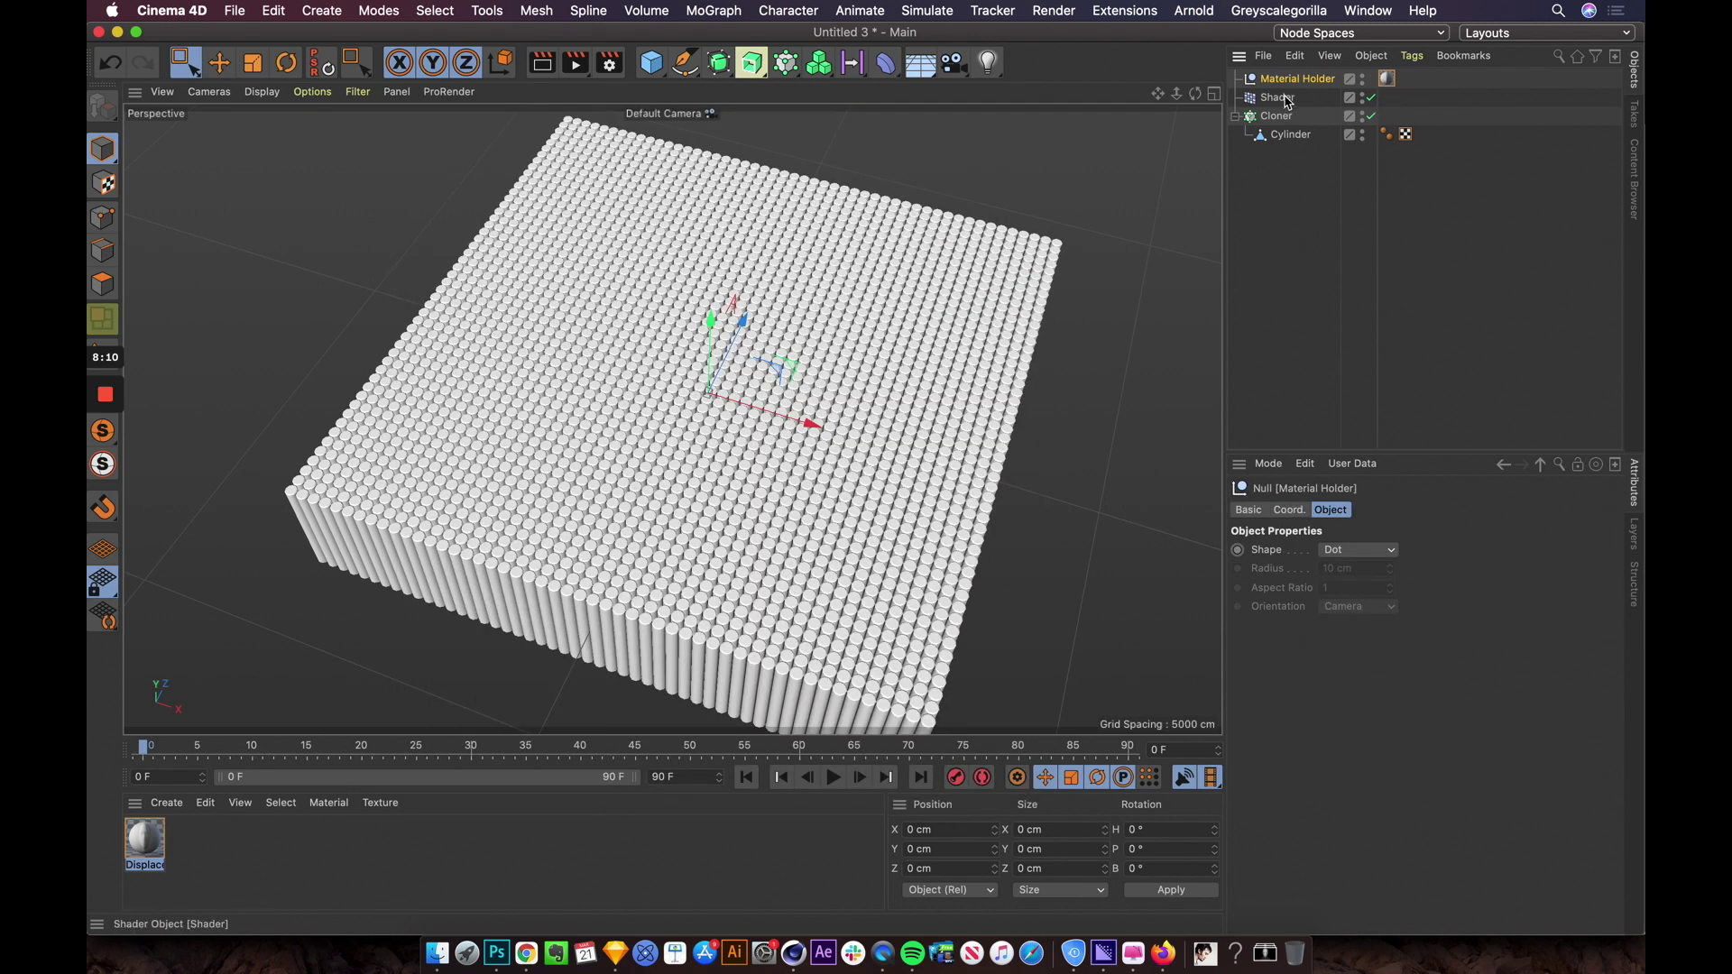
click(1279, 97)
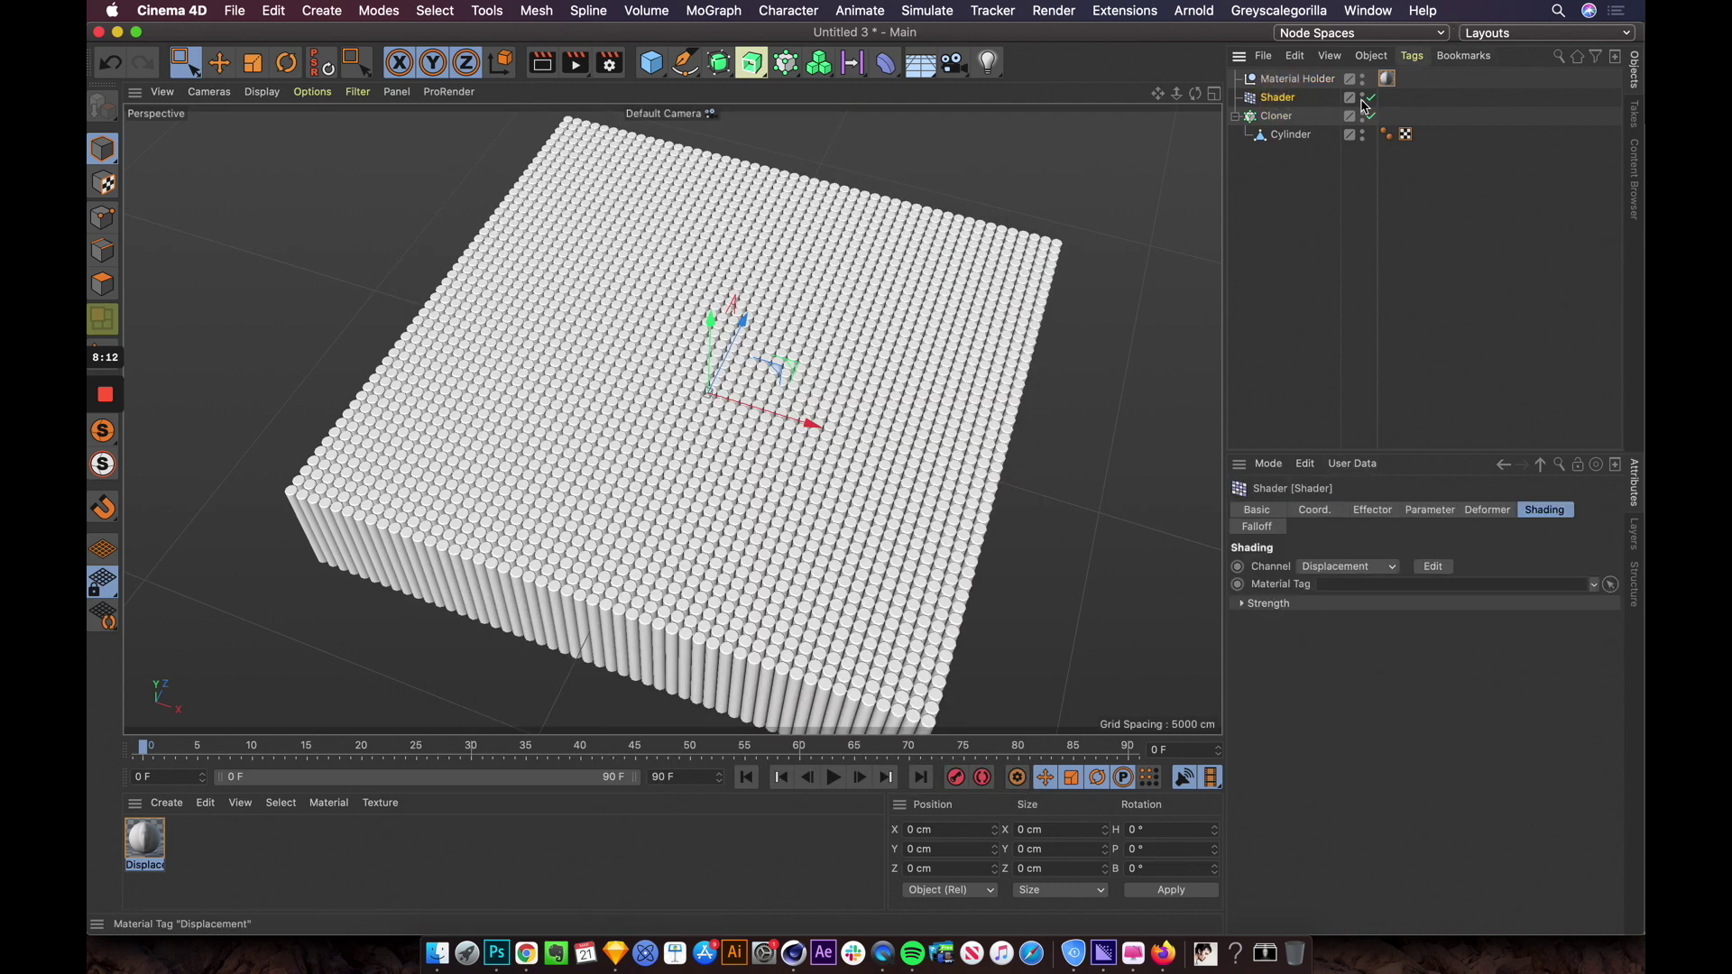
drag(1389, 84, 1334, 584)
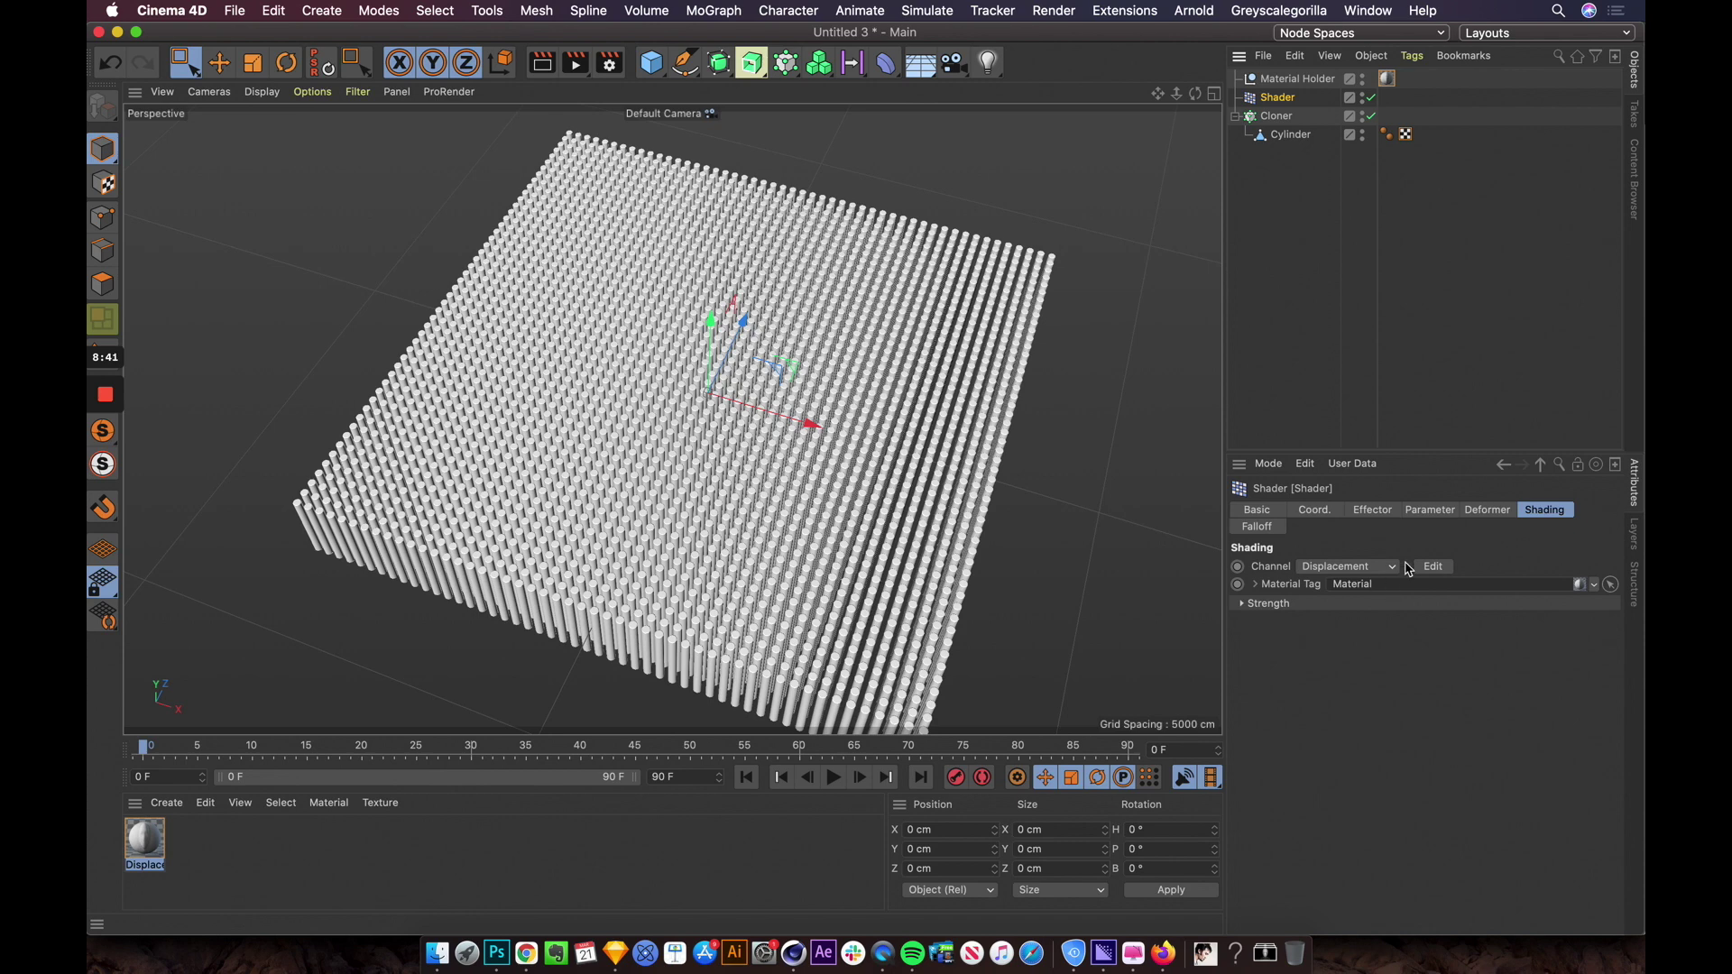
Step: Fit the Material Holder's material tag to a region drawn around the whole cylinder grid
alt+drag(1001, 448, 1209, 478)
click(1429, 509)
alt+drag(1021, 624, 952, 545)
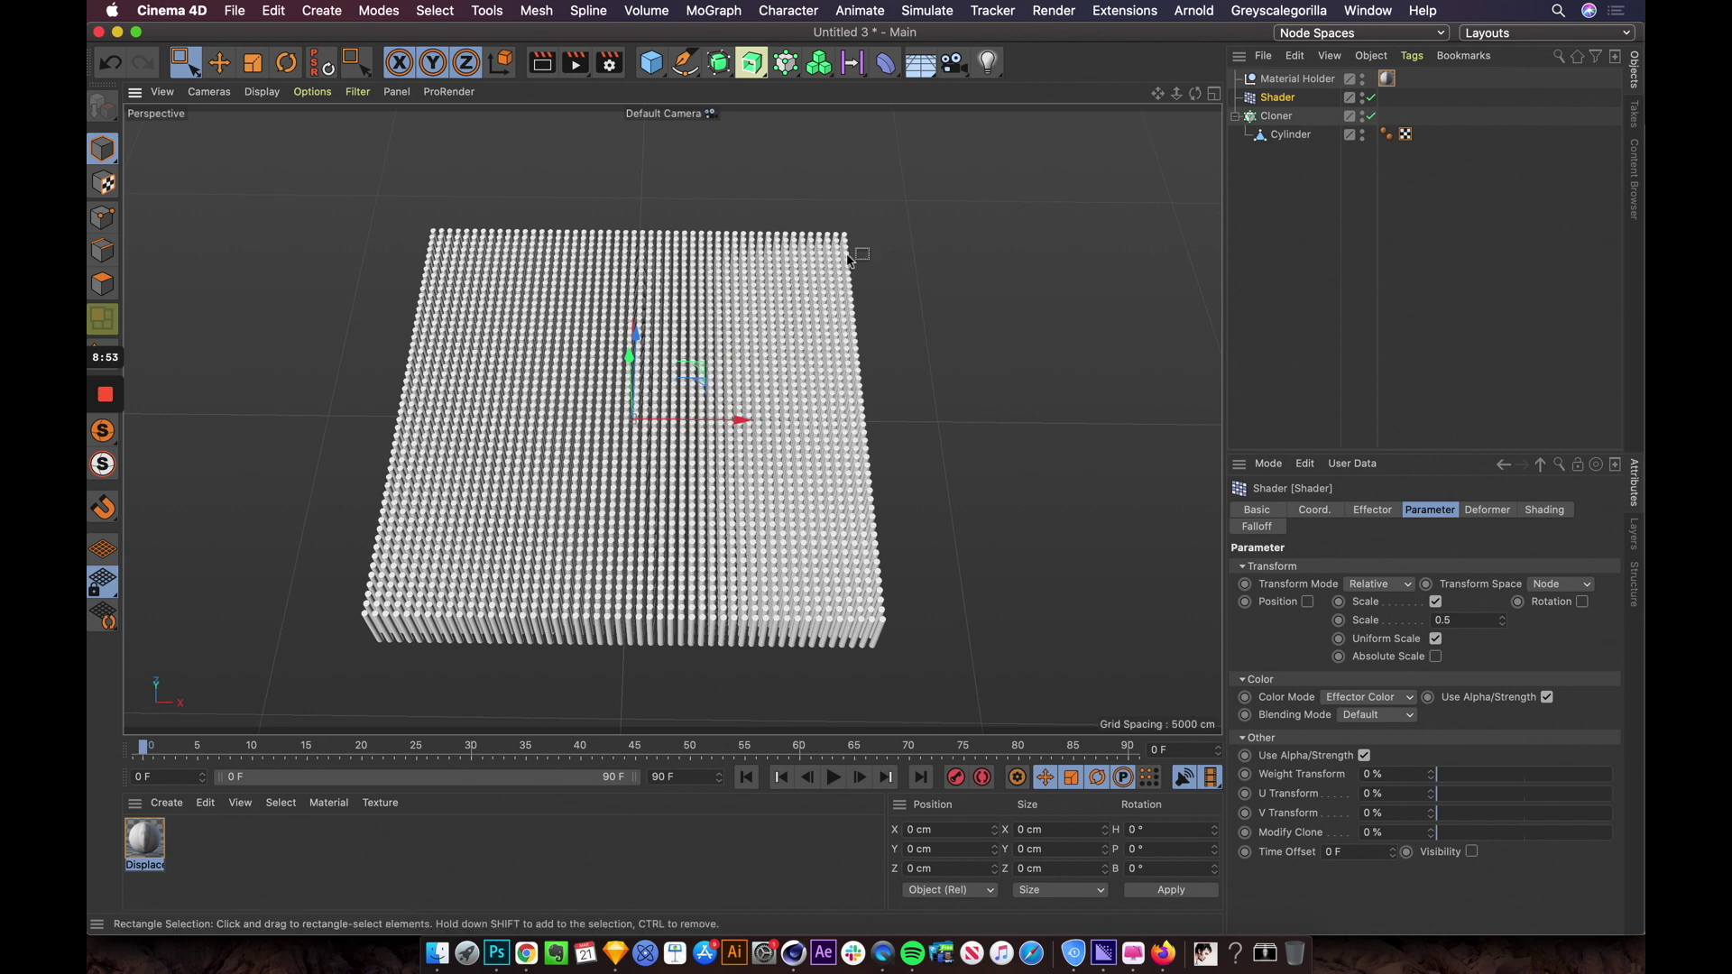
click(1387, 79)
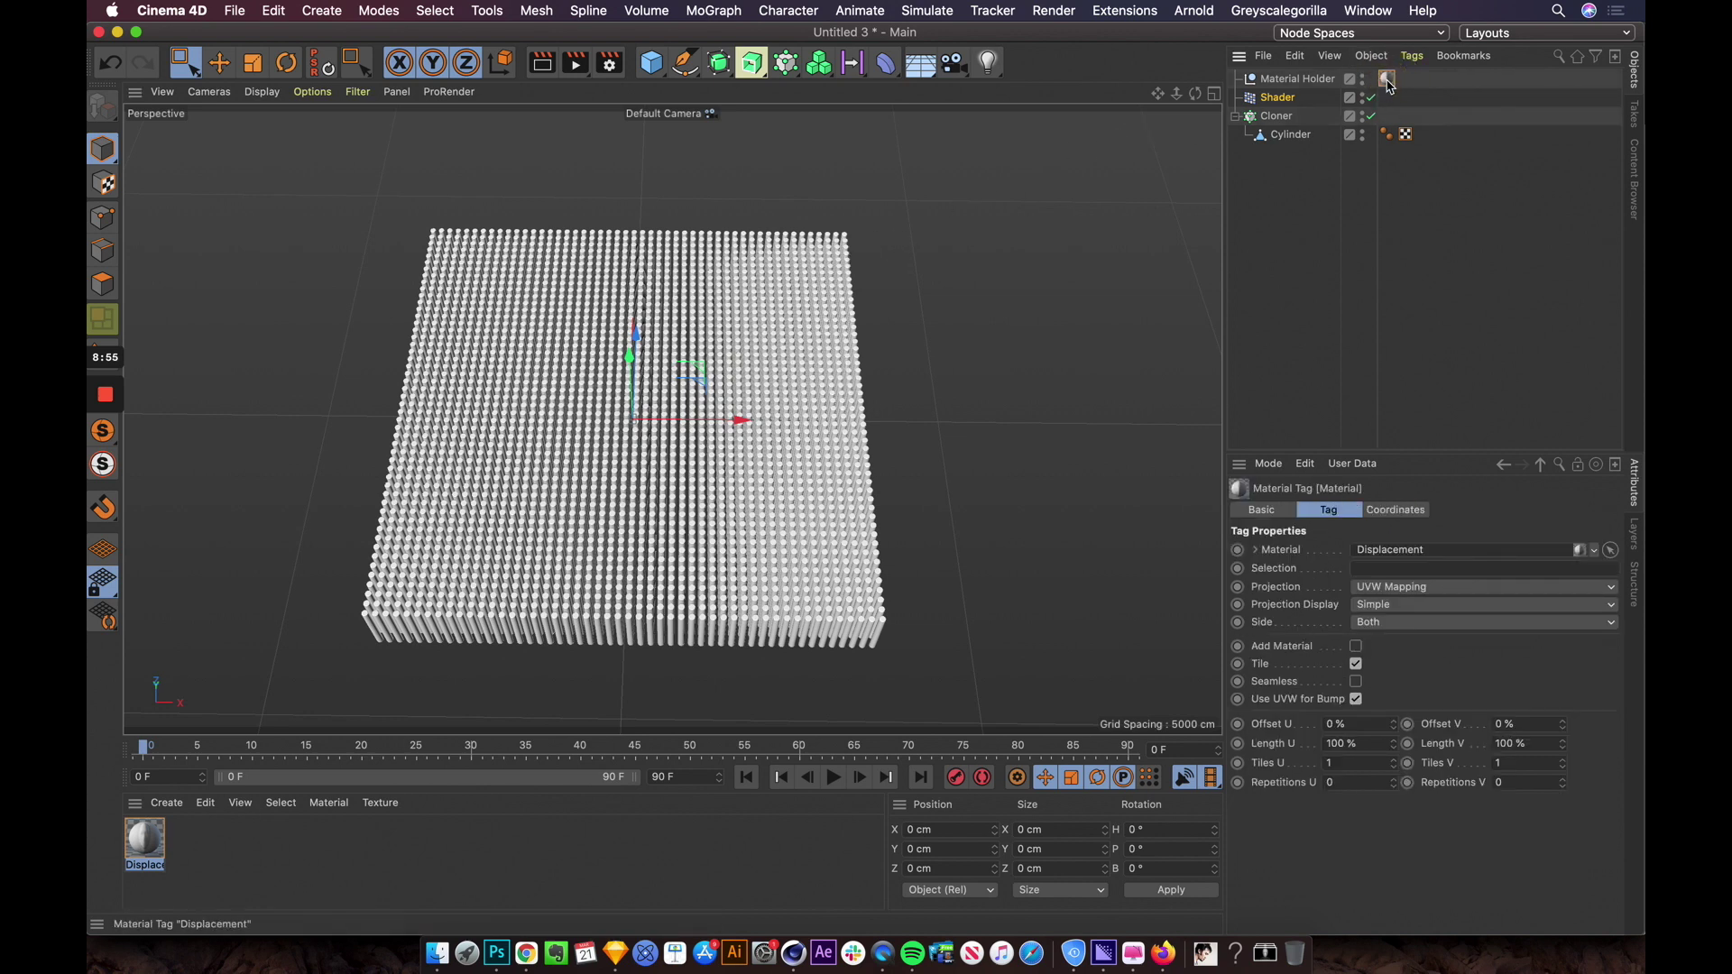
right_click(1387, 80)
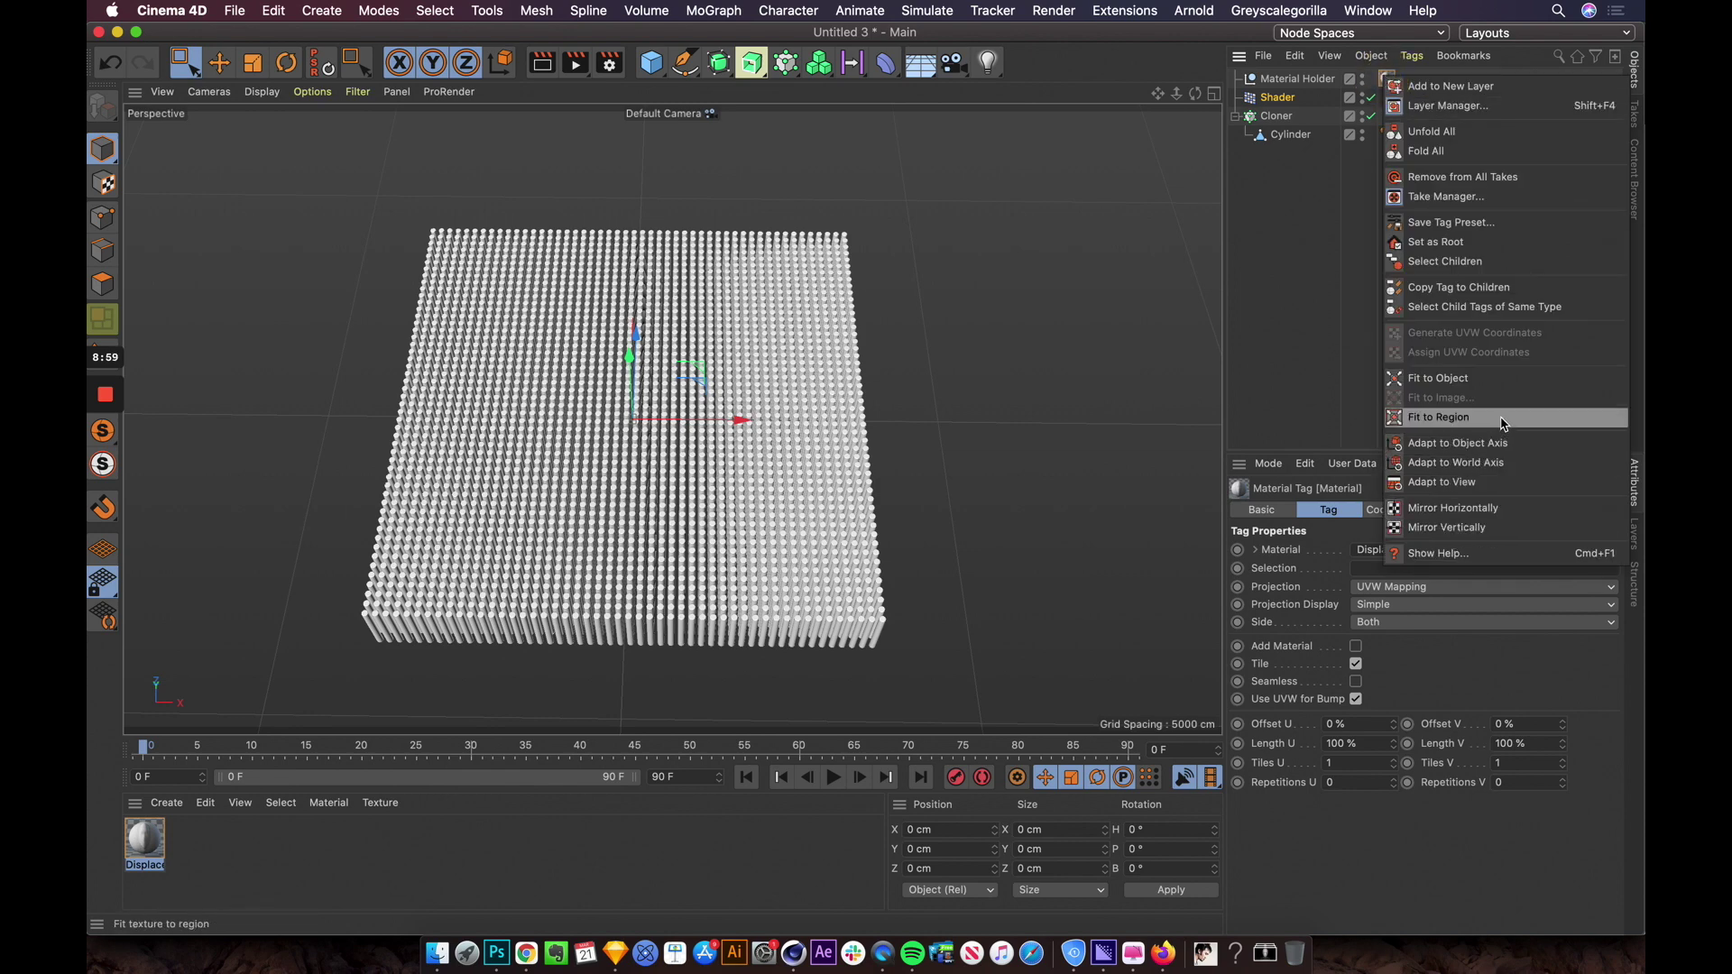
click(1465, 416)
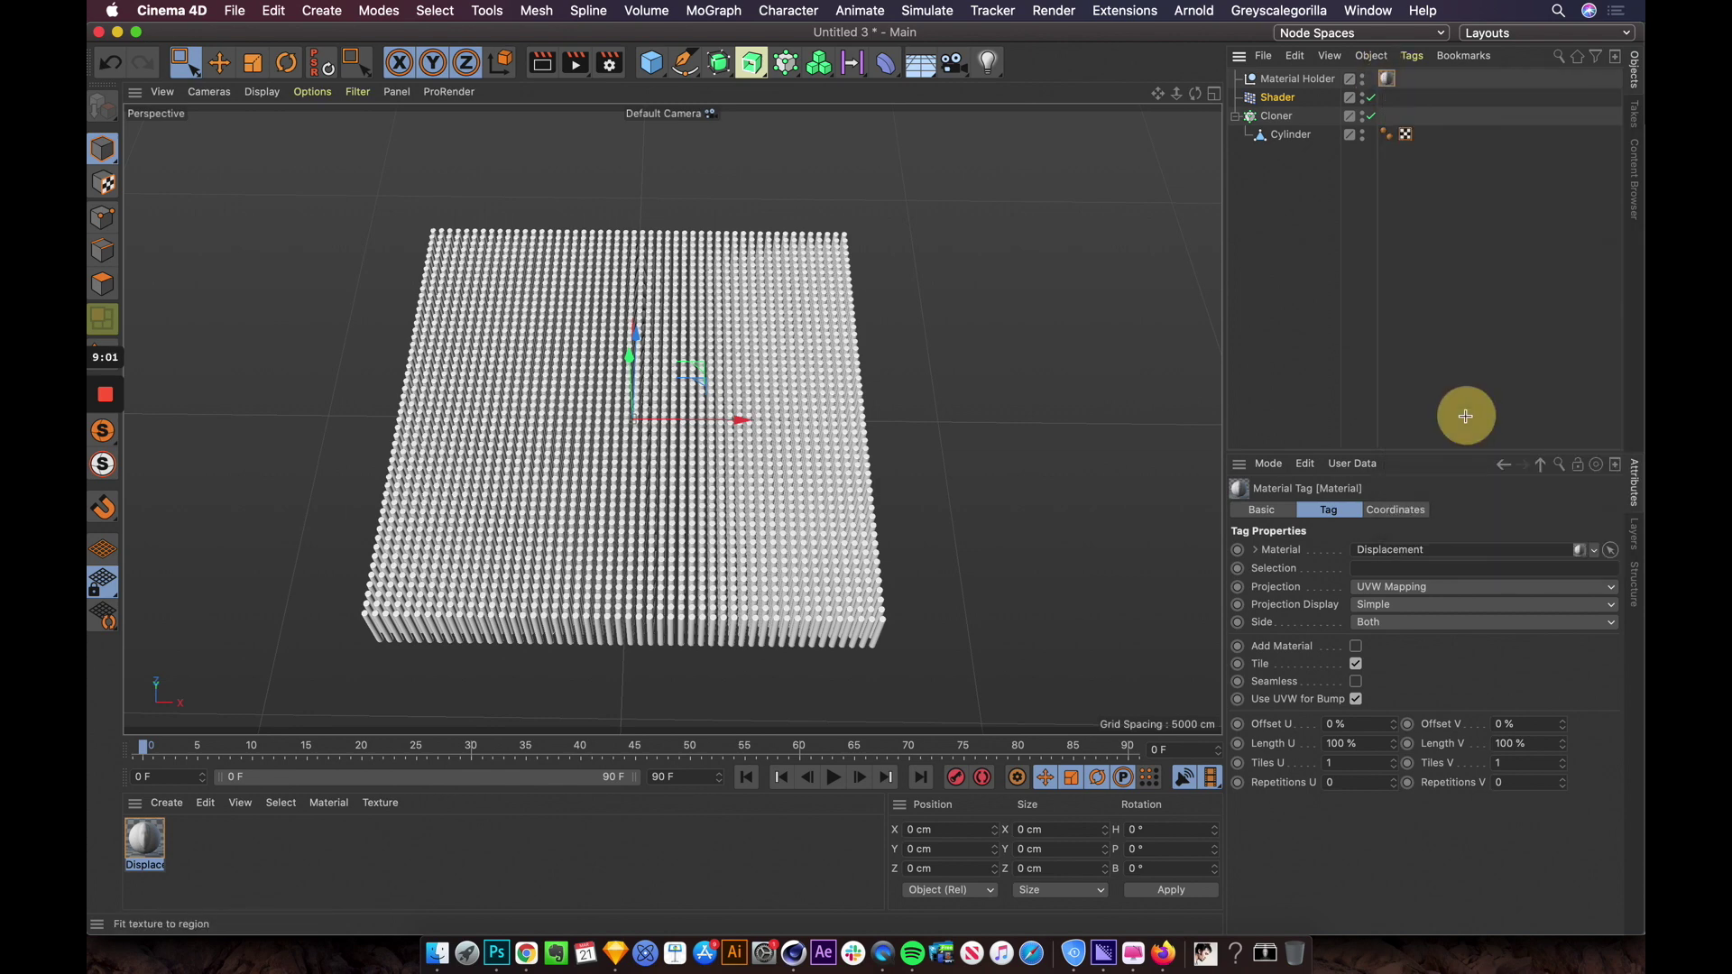
drag(394, 222, 875, 658)
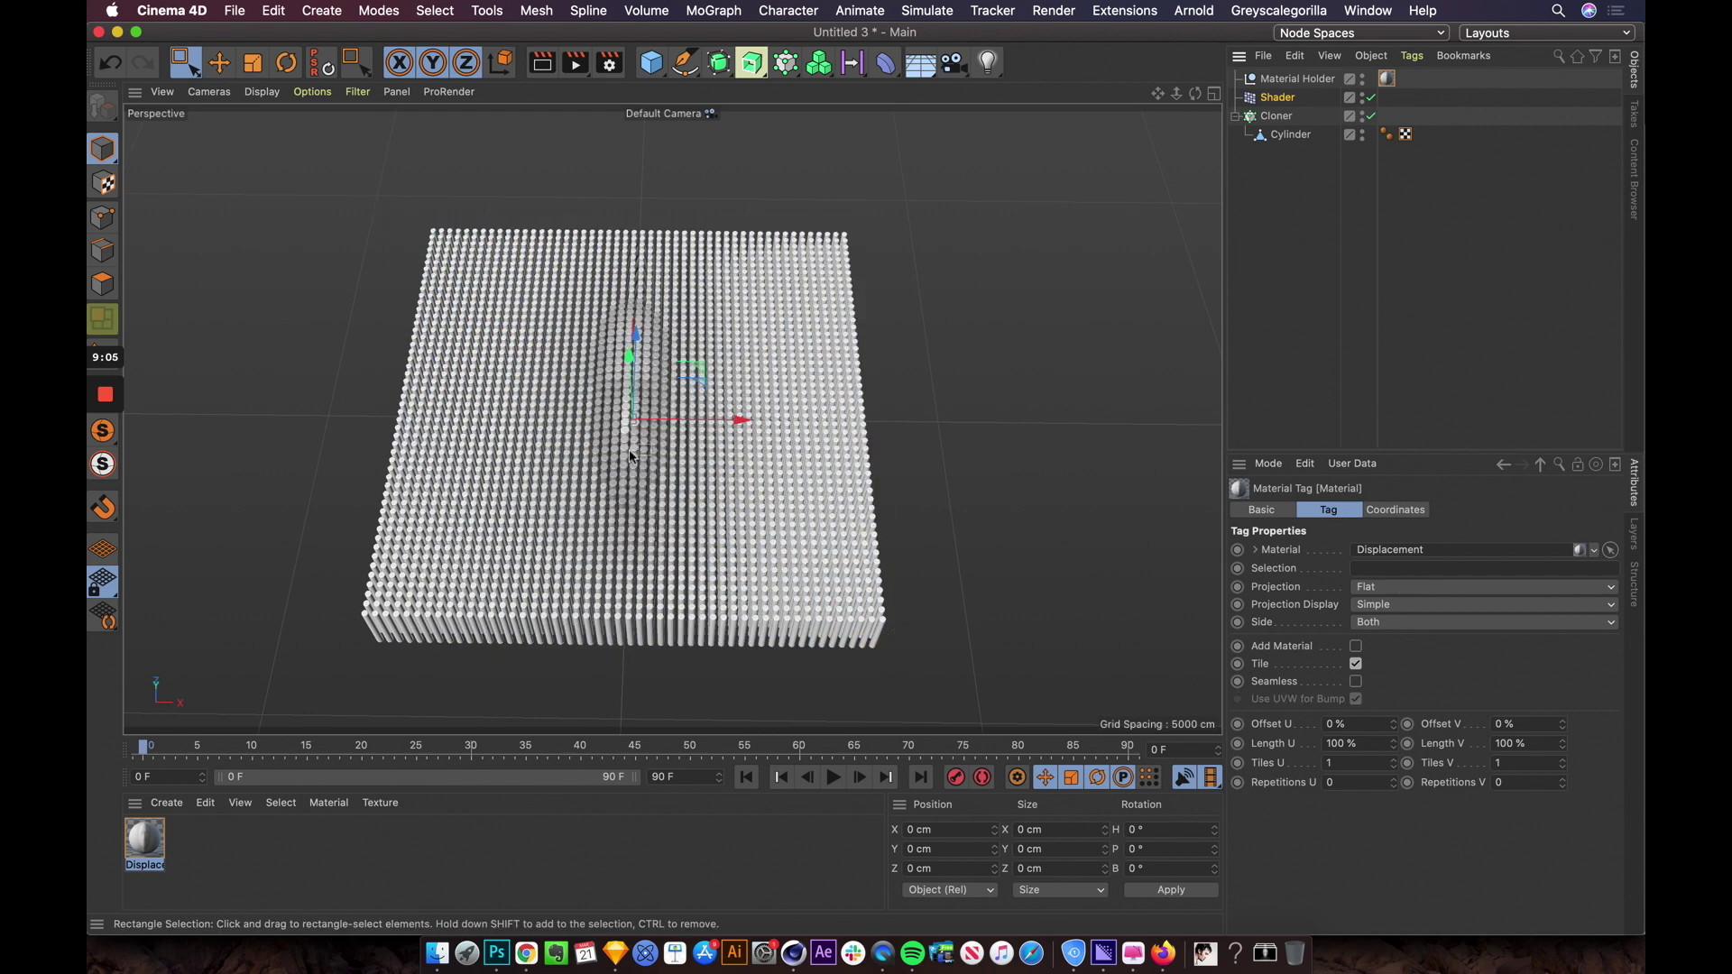
Step: Enable Position on the Shader effector and raise its P.Y offset to about 667 cm
scroll(585, 411, up, 5)
alt+drag(631, 406, 512, 425)
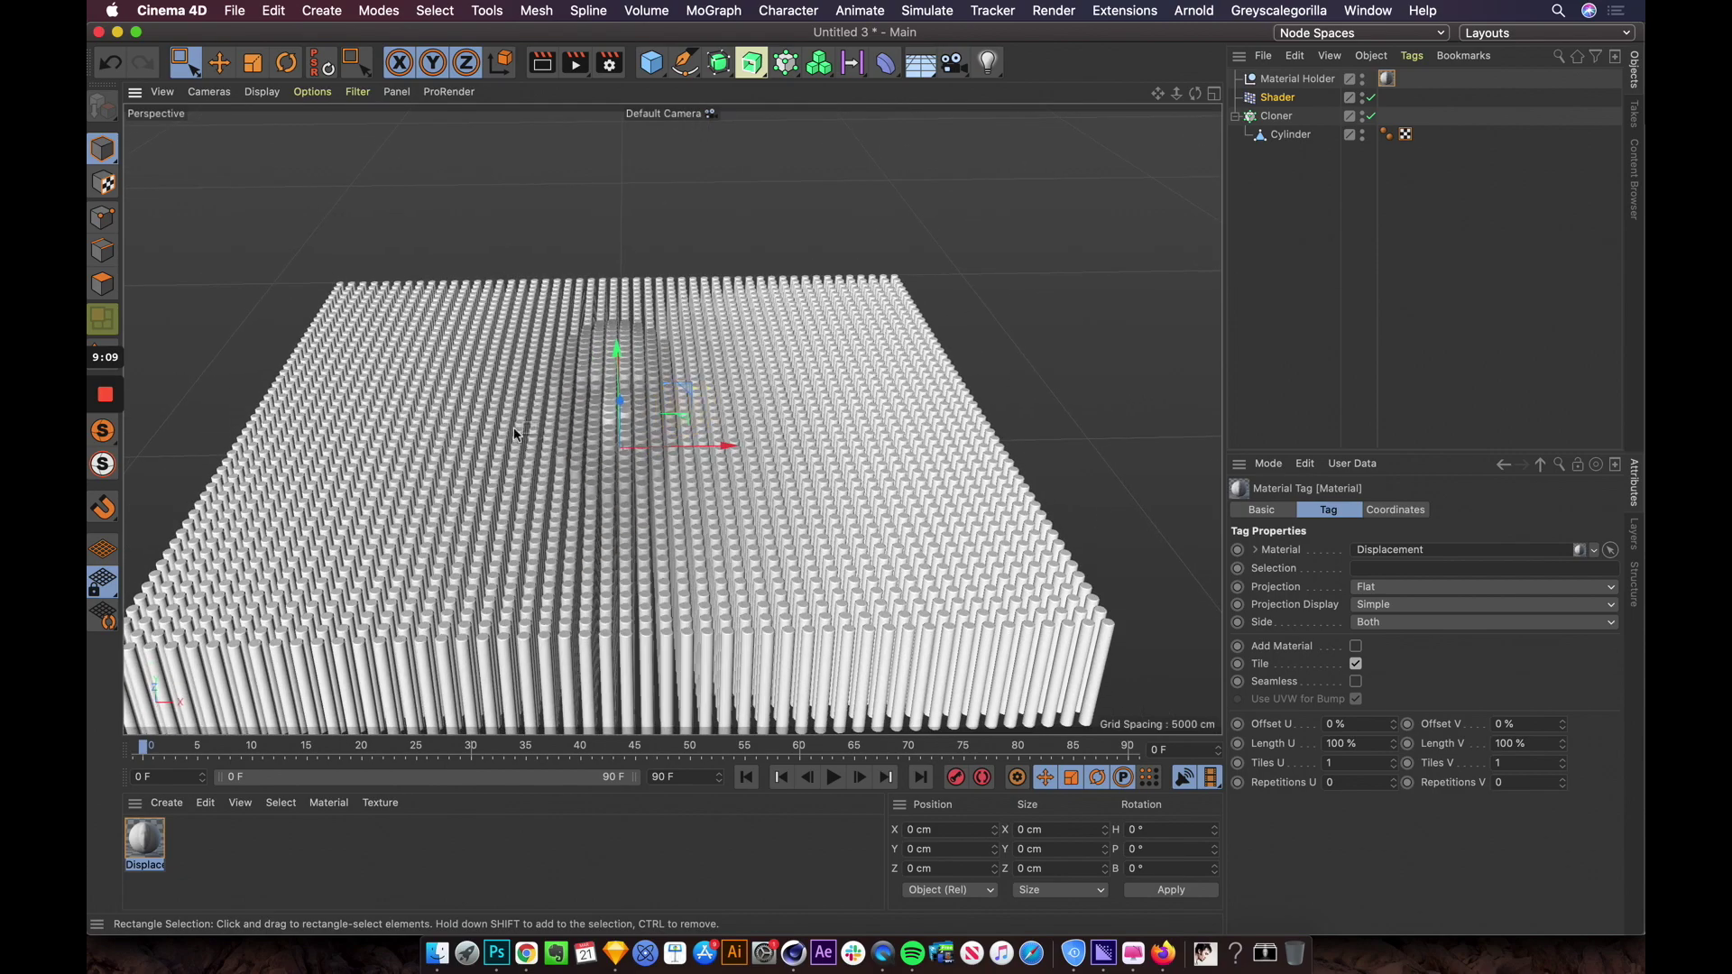
alt+drag(755, 409, 990, 294)
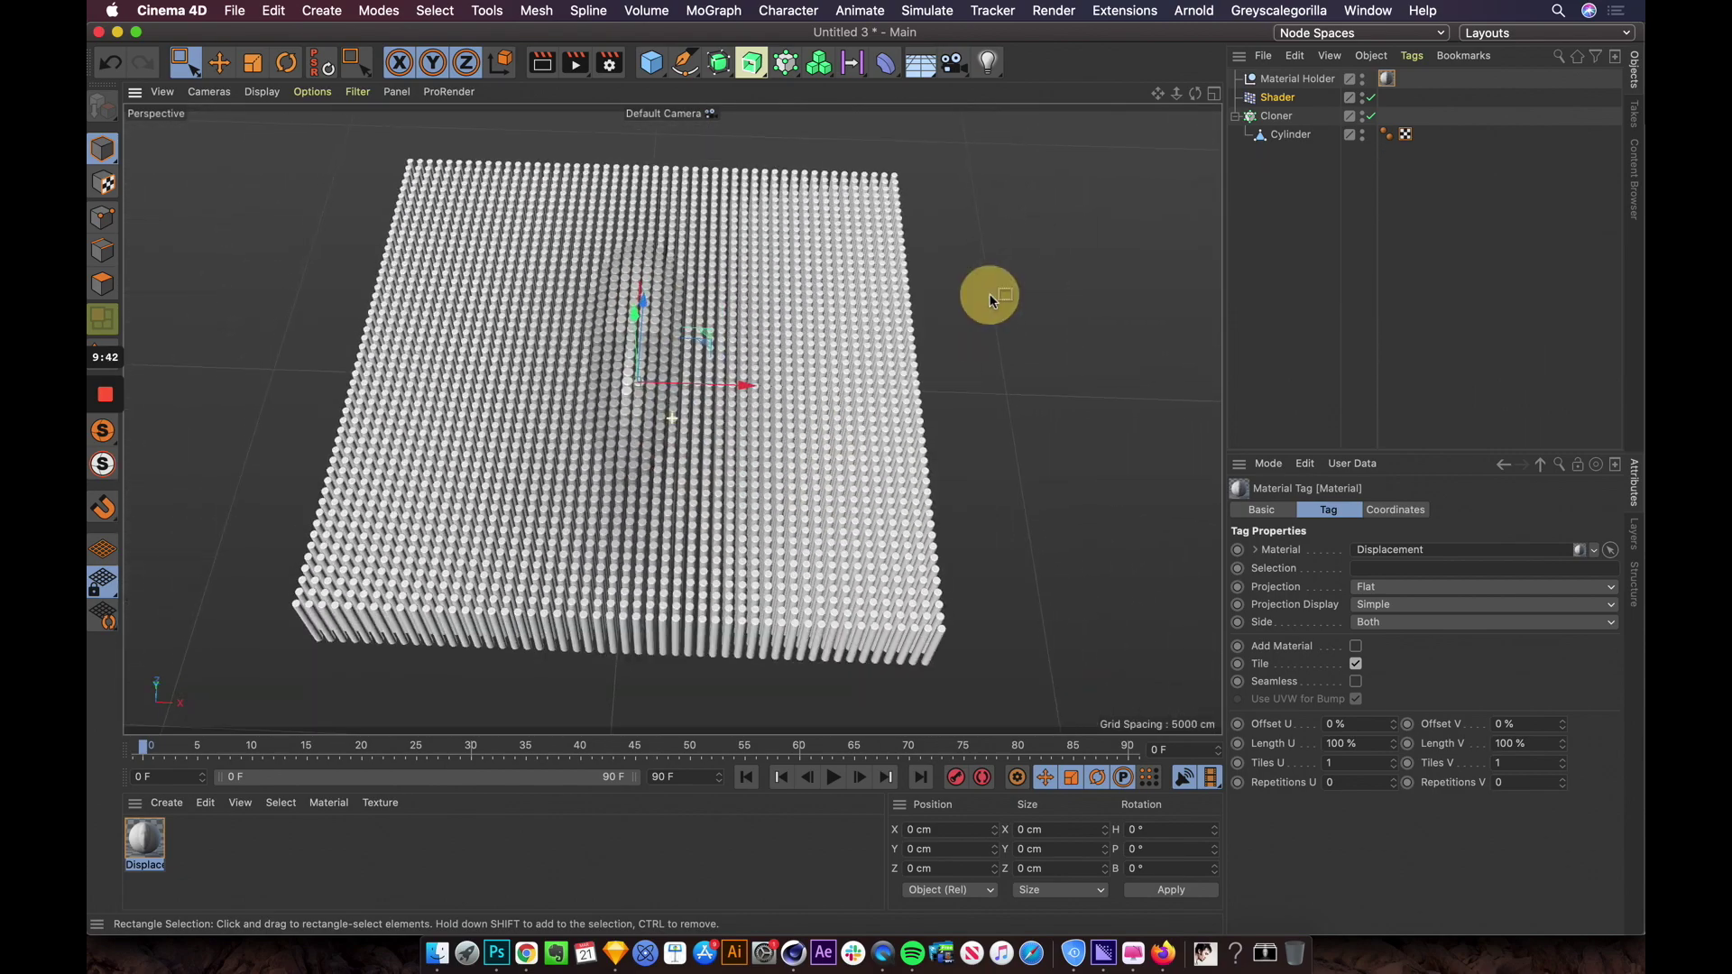
click(1277, 96)
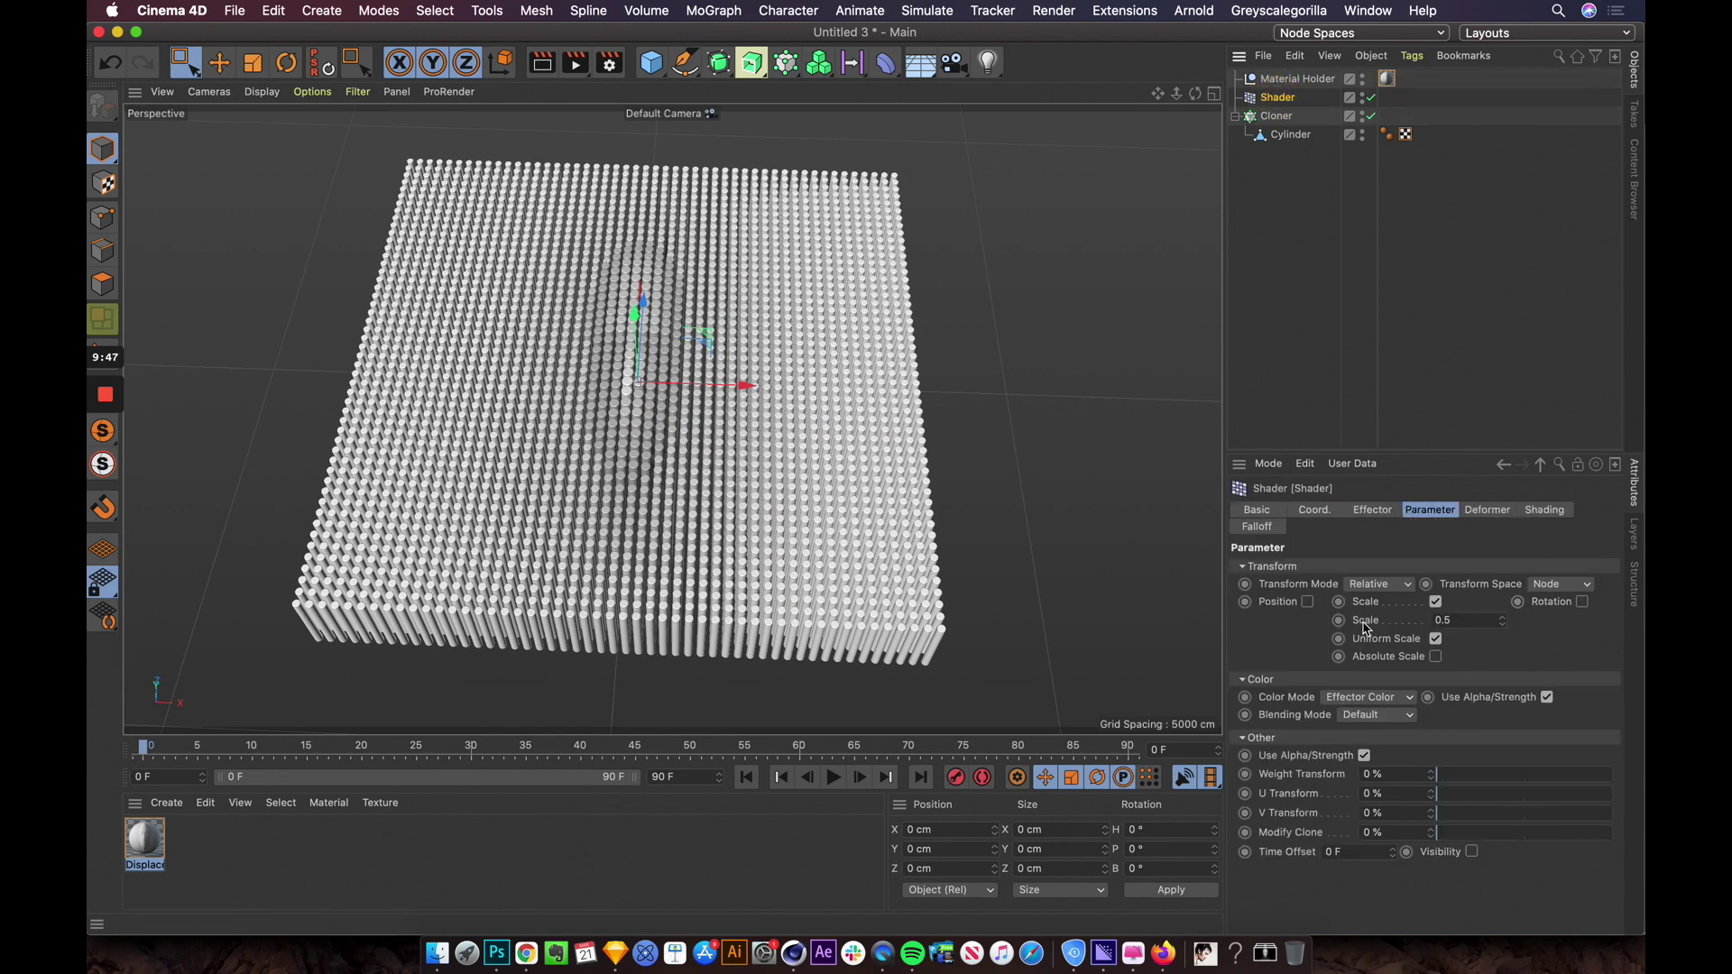
alt+drag(1060, 519, 1079, 522)
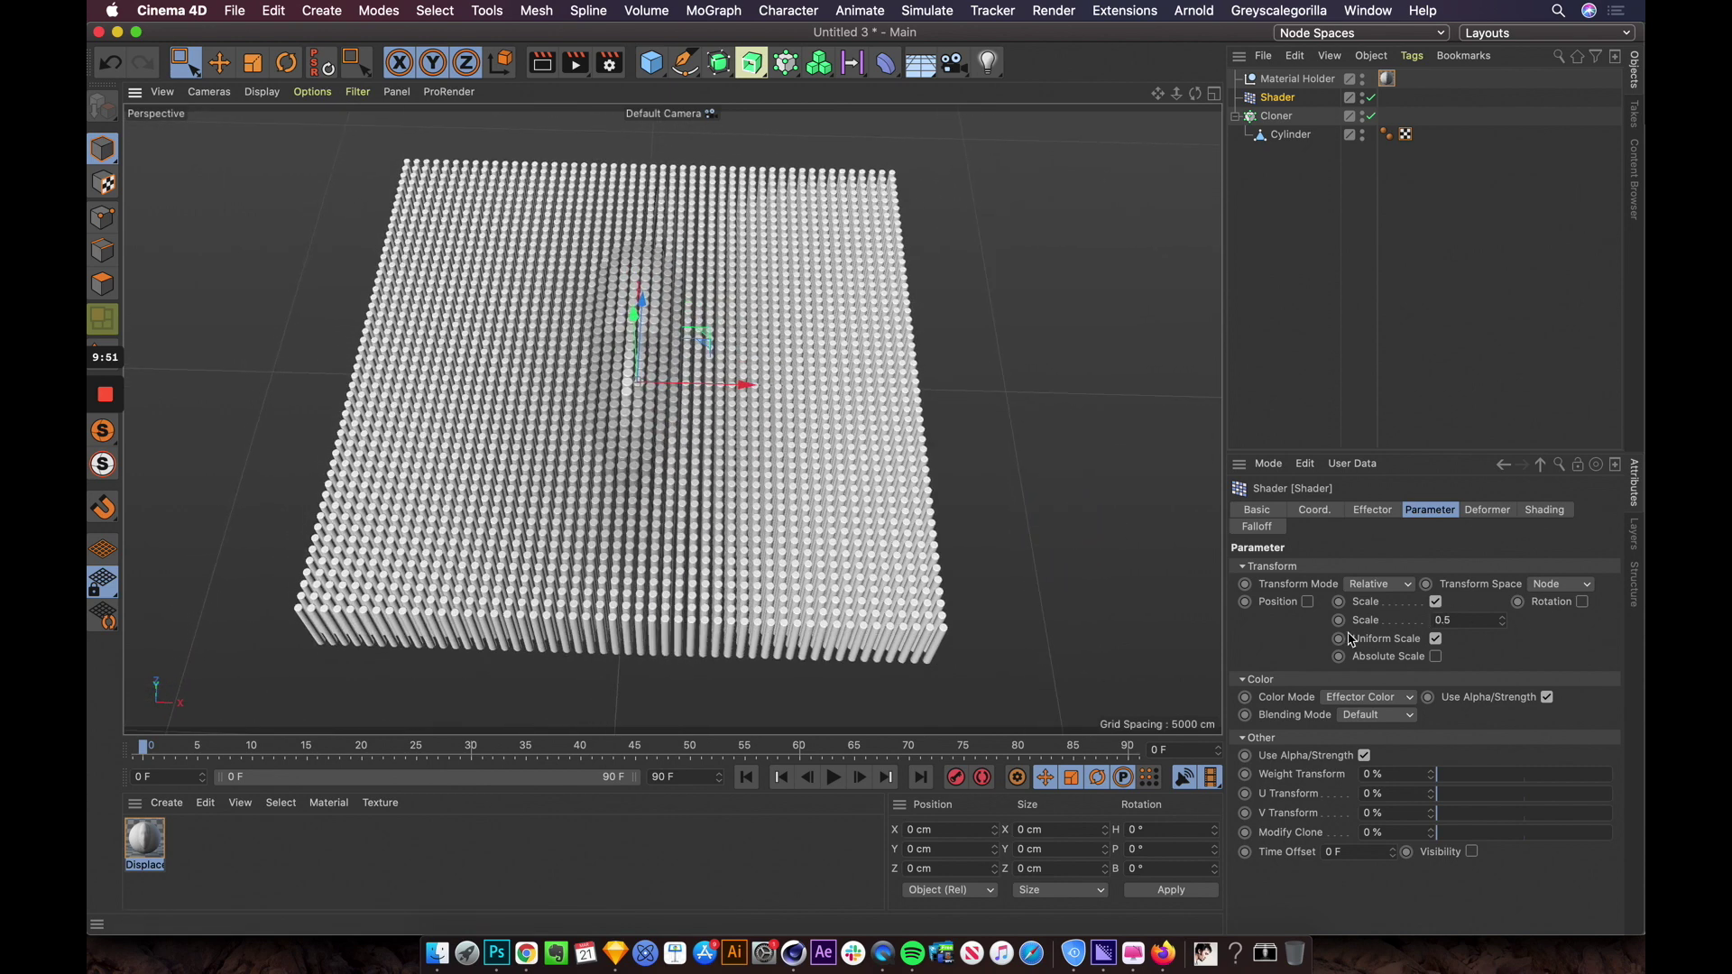
click(1308, 602)
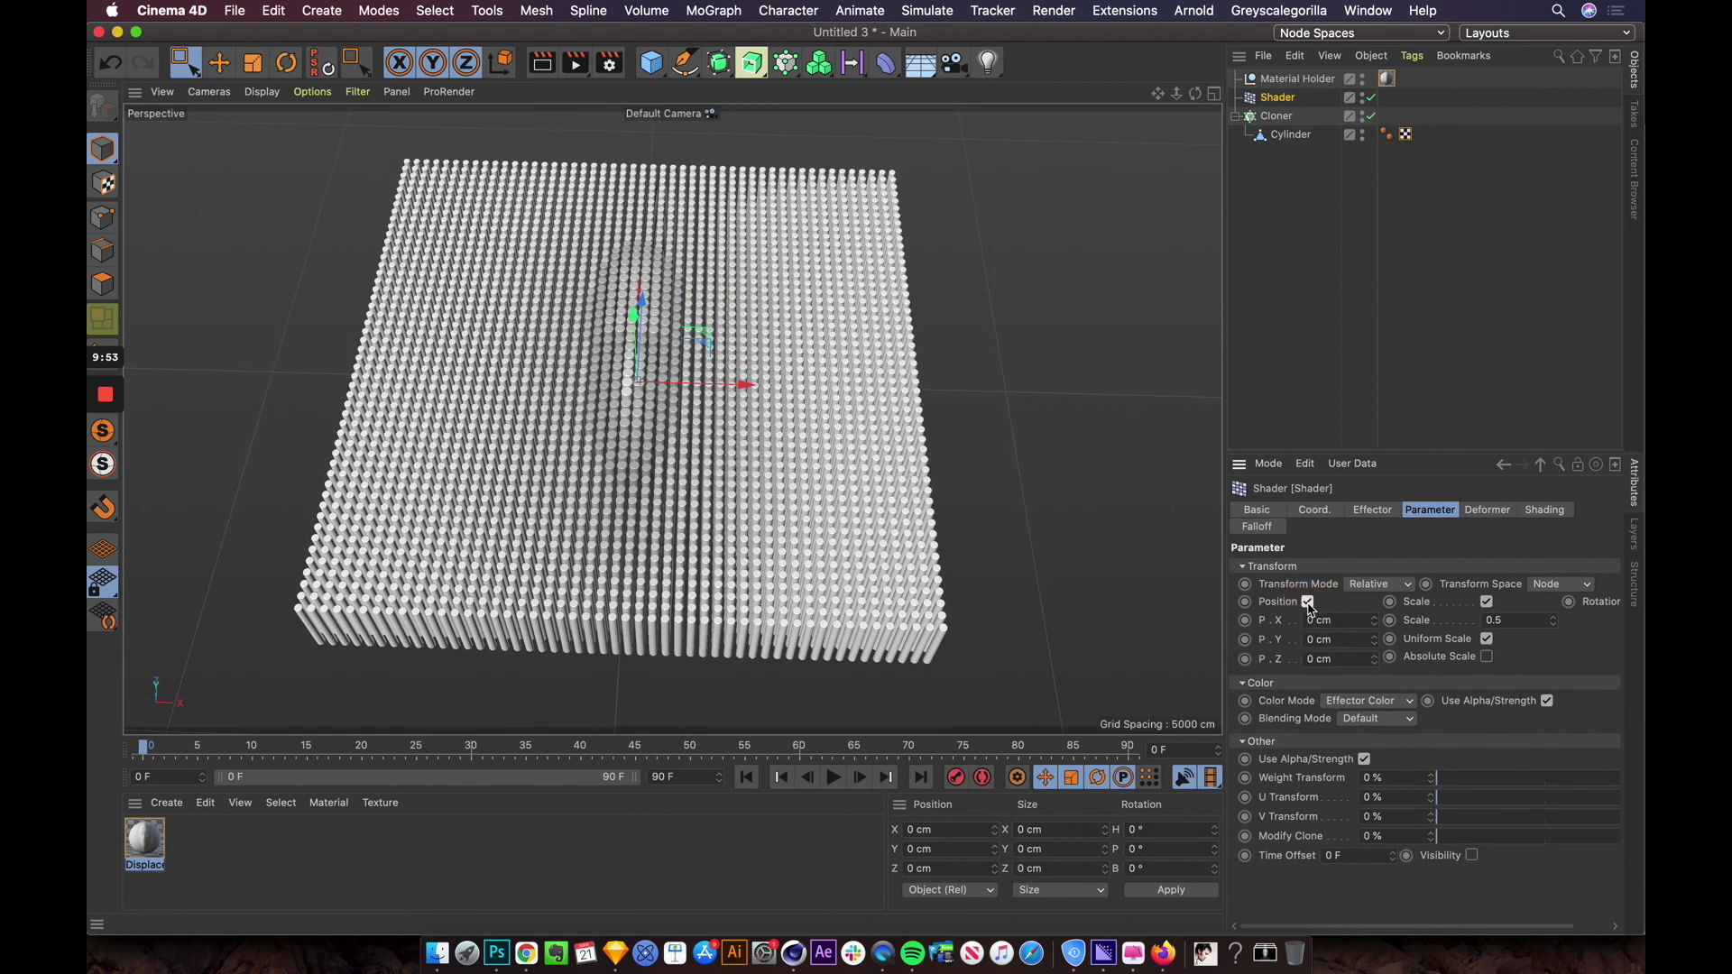
click(1374, 643)
mouse_move(1373, 638)
mouse_down()
mouse_move(1361, 619)
mouse_move(1381, 607)
mouse_move(1369, 642)
mouse_move(1028, 395)
mouse_move(952, 363)
mouse_up()
scroll(647, 307, up, 8)
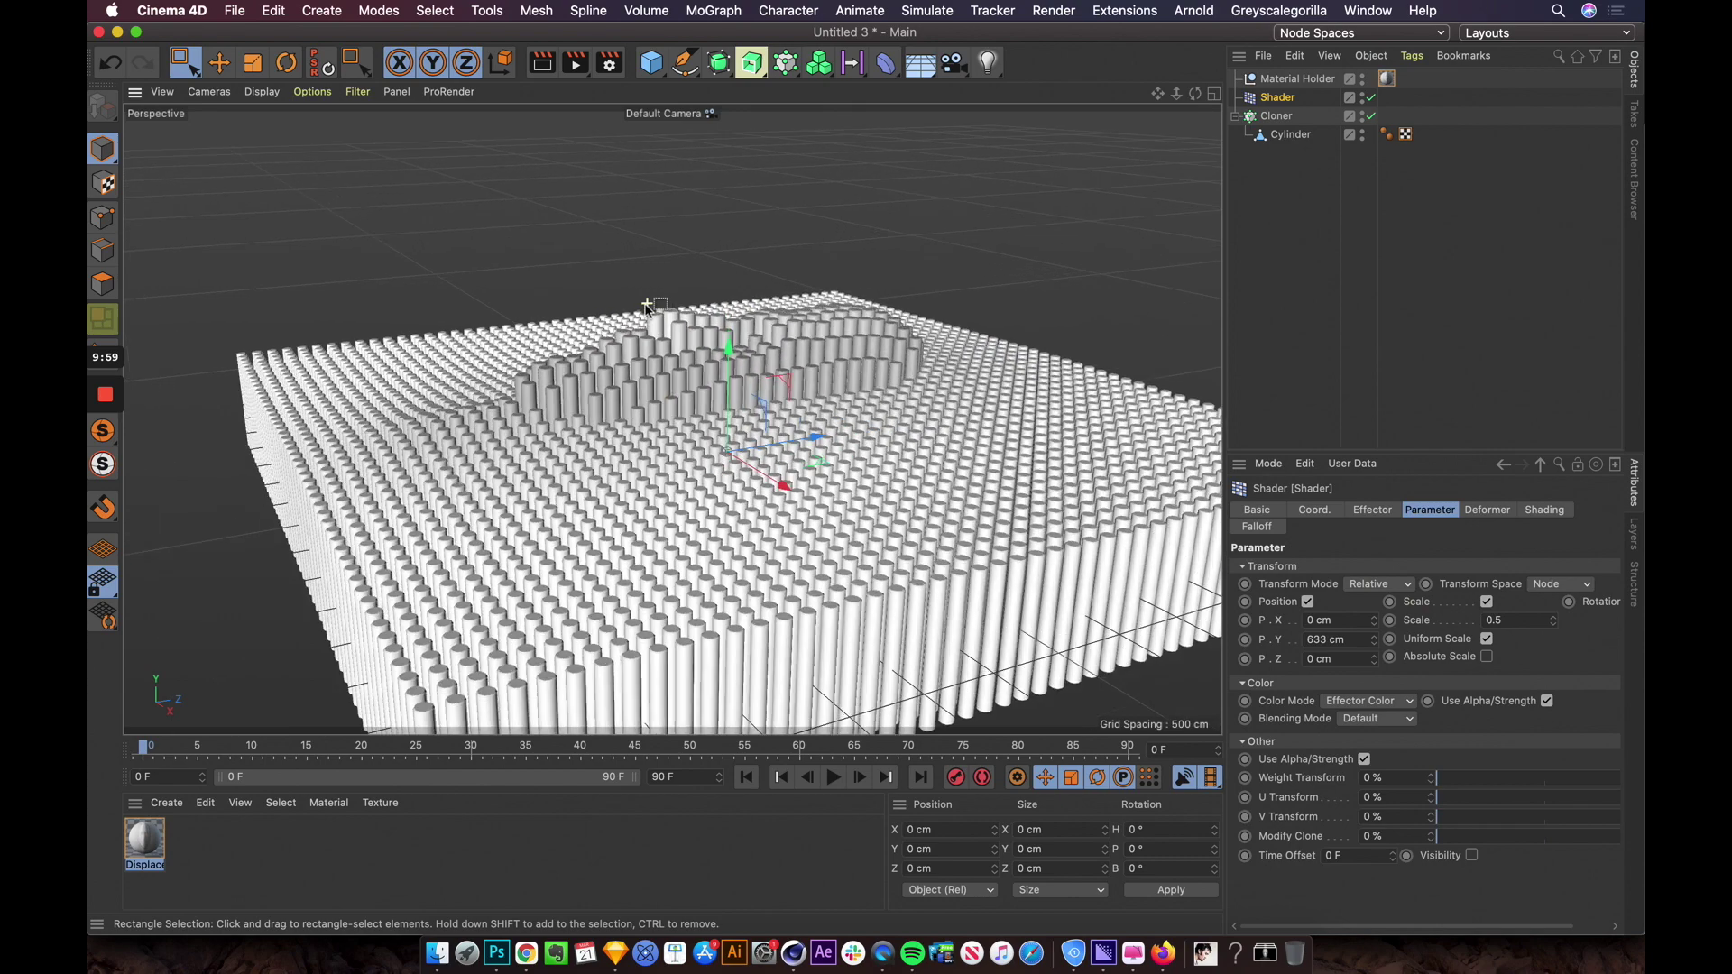
alt+drag(648, 307, 902, 401)
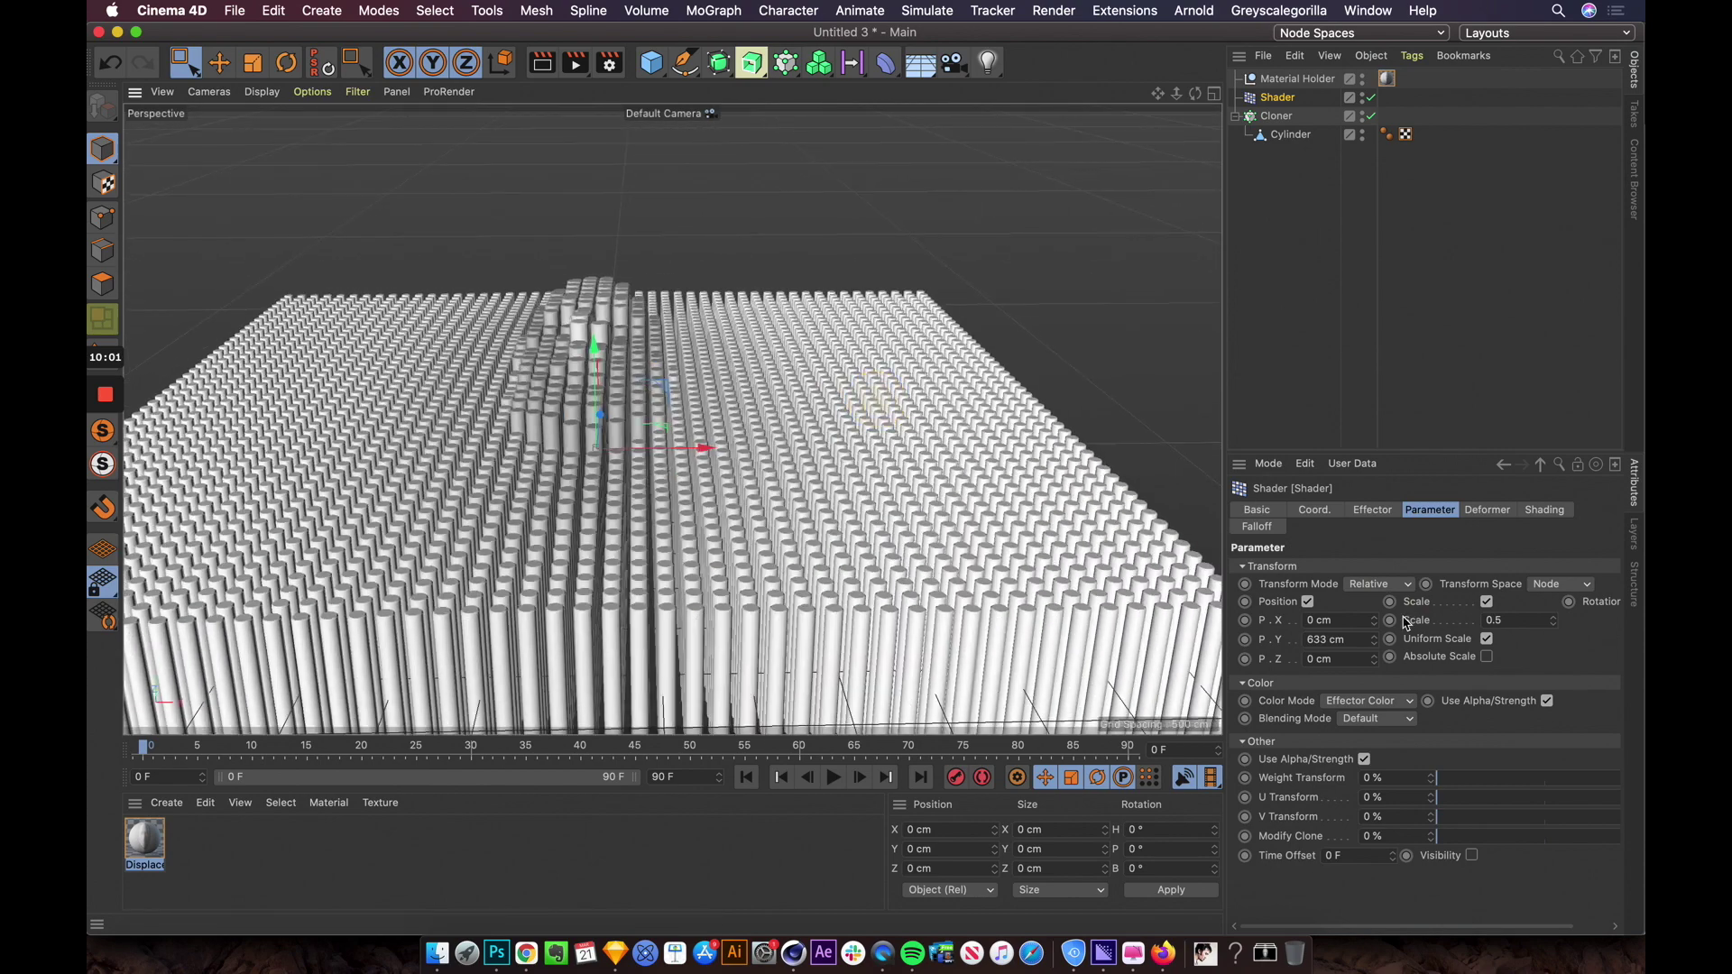
drag(1378, 643, 1380, 628)
alt+drag(1060, 518, 961, 397)
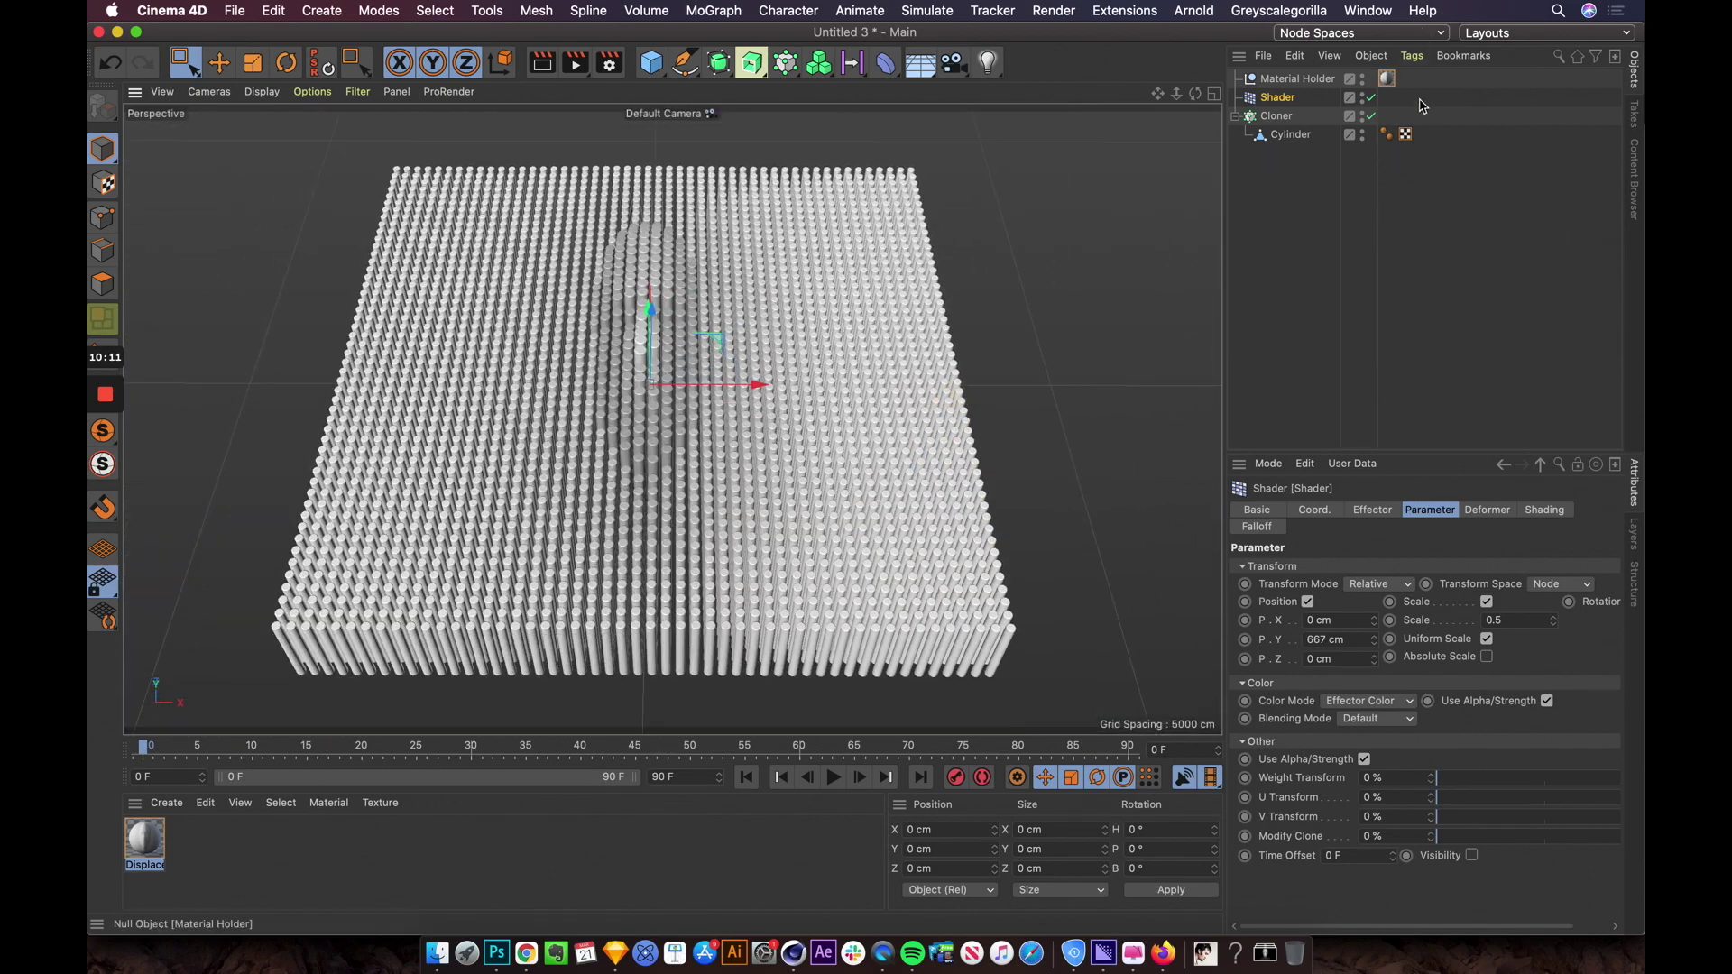
Step: Adjust the Length U of the Material Holder's material tag to change the depth map's width on the grid
click(1386, 82)
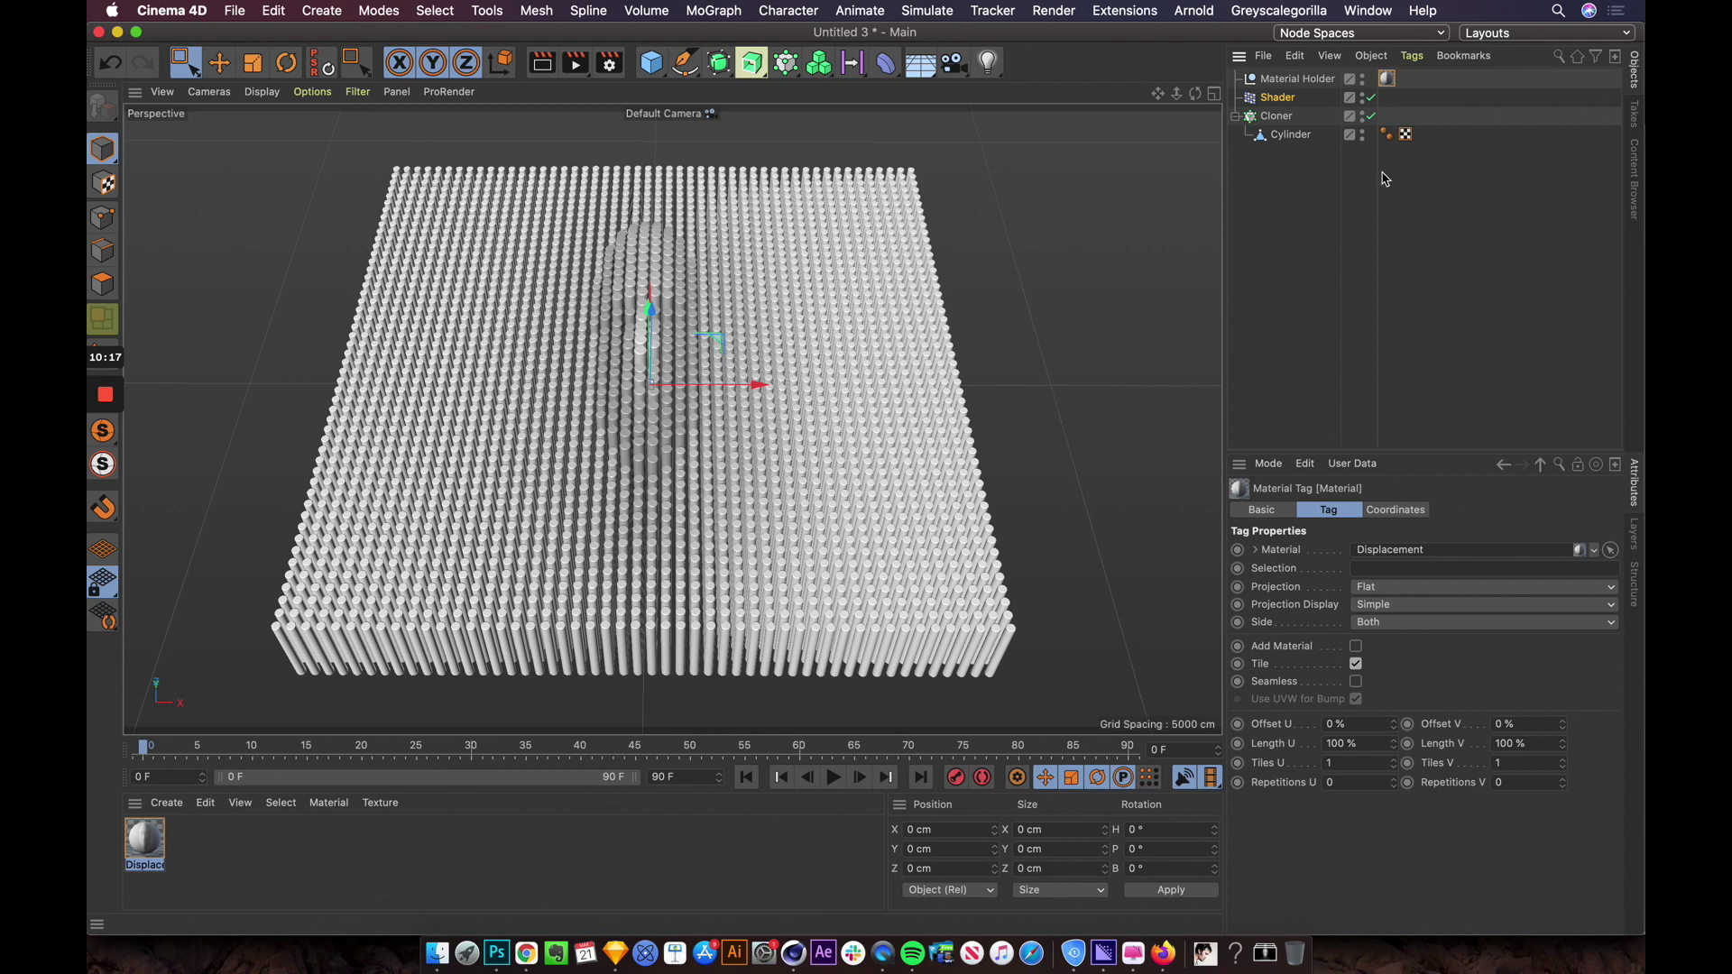
click(1386, 78)
drag(1397, 751, 1394, 724)
alt+drag(902, 388, 972, 431)
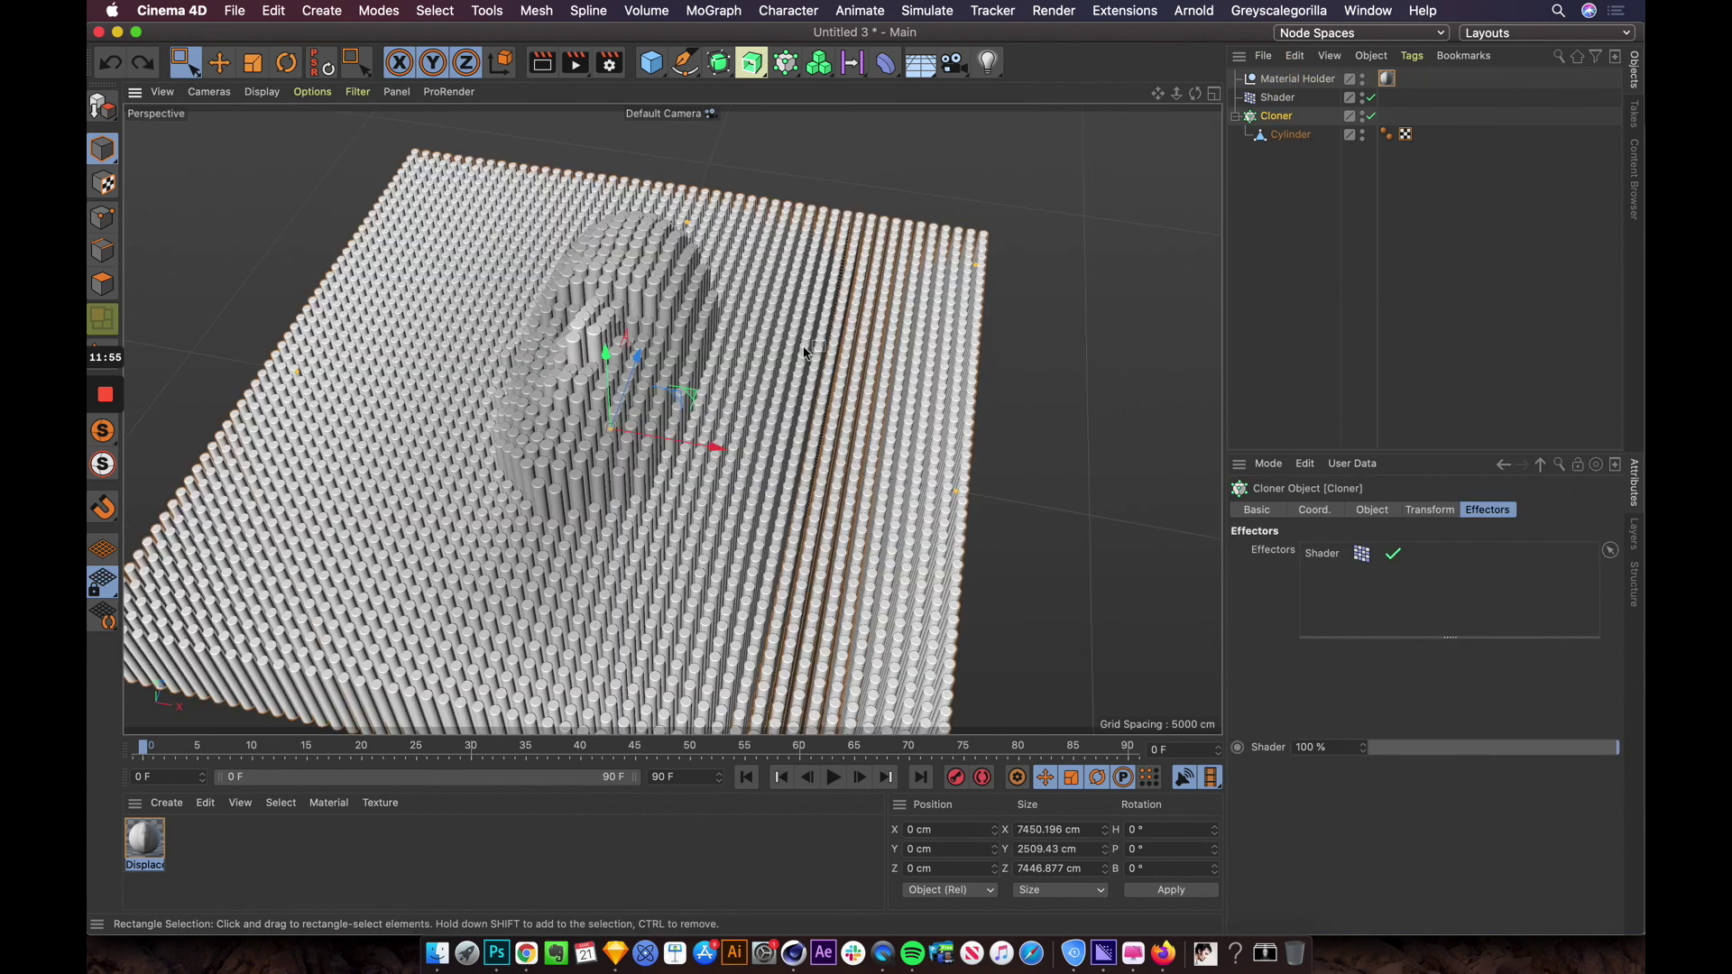
Step: Add a Random effector to the Cloner
alt+drag(821, 350, 872, 348)
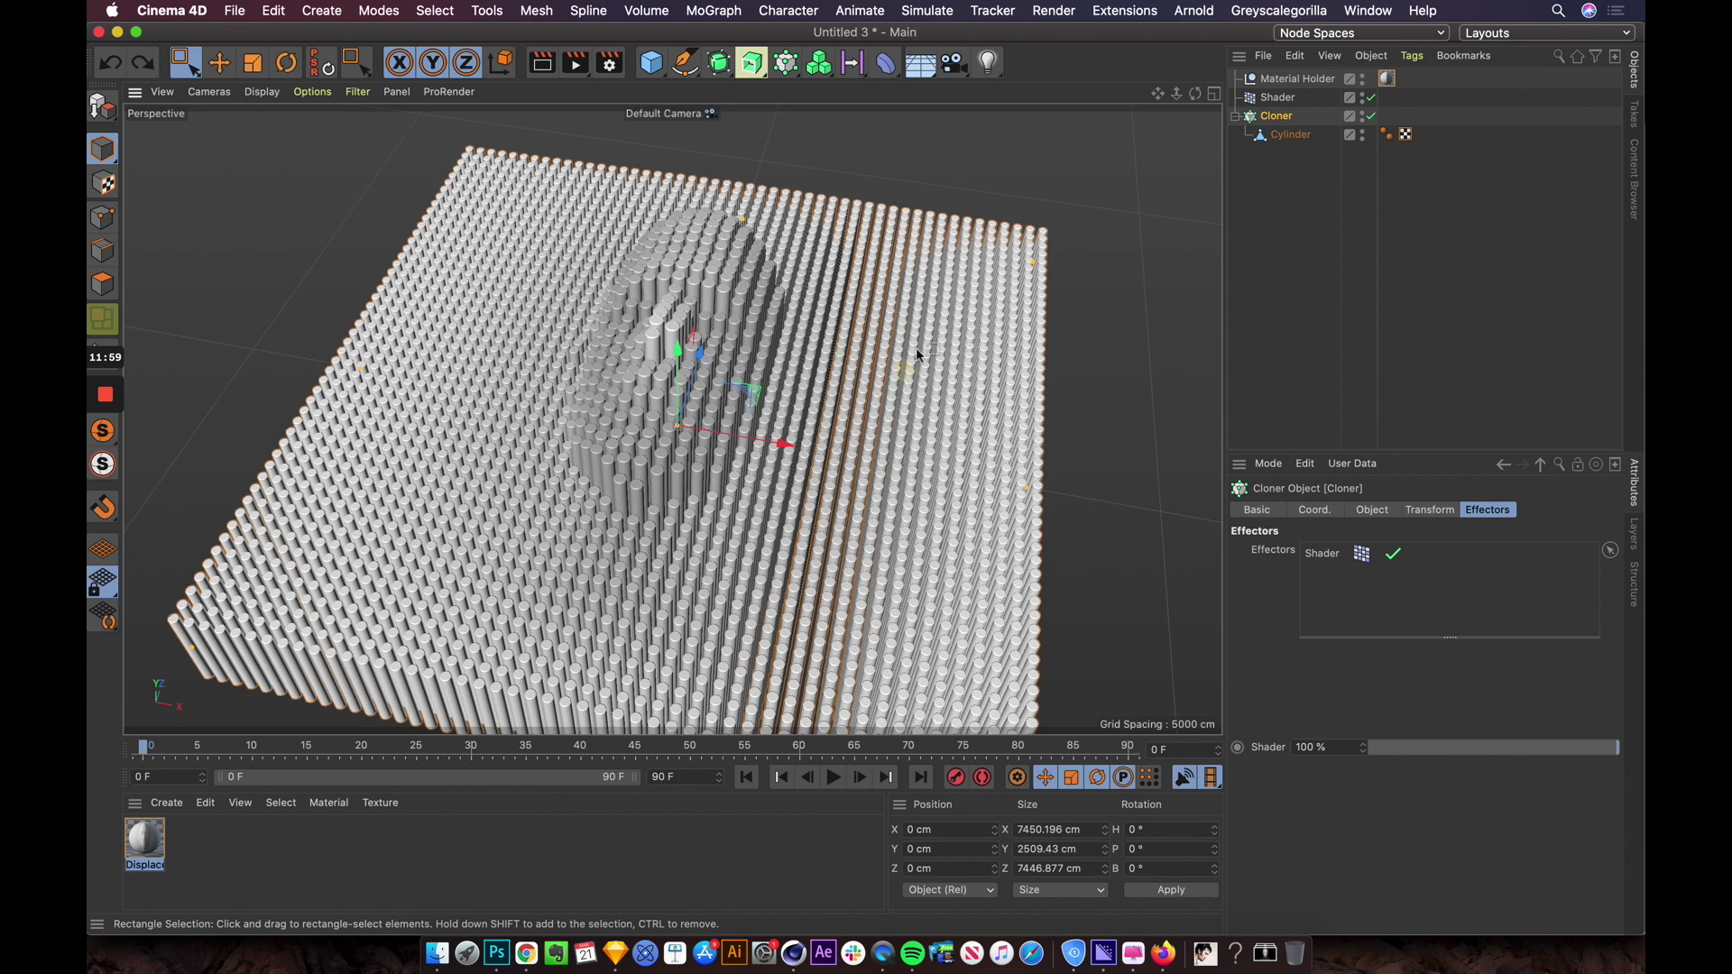
alt+drag(916, 348, 917, 315)
click(1268, 115)
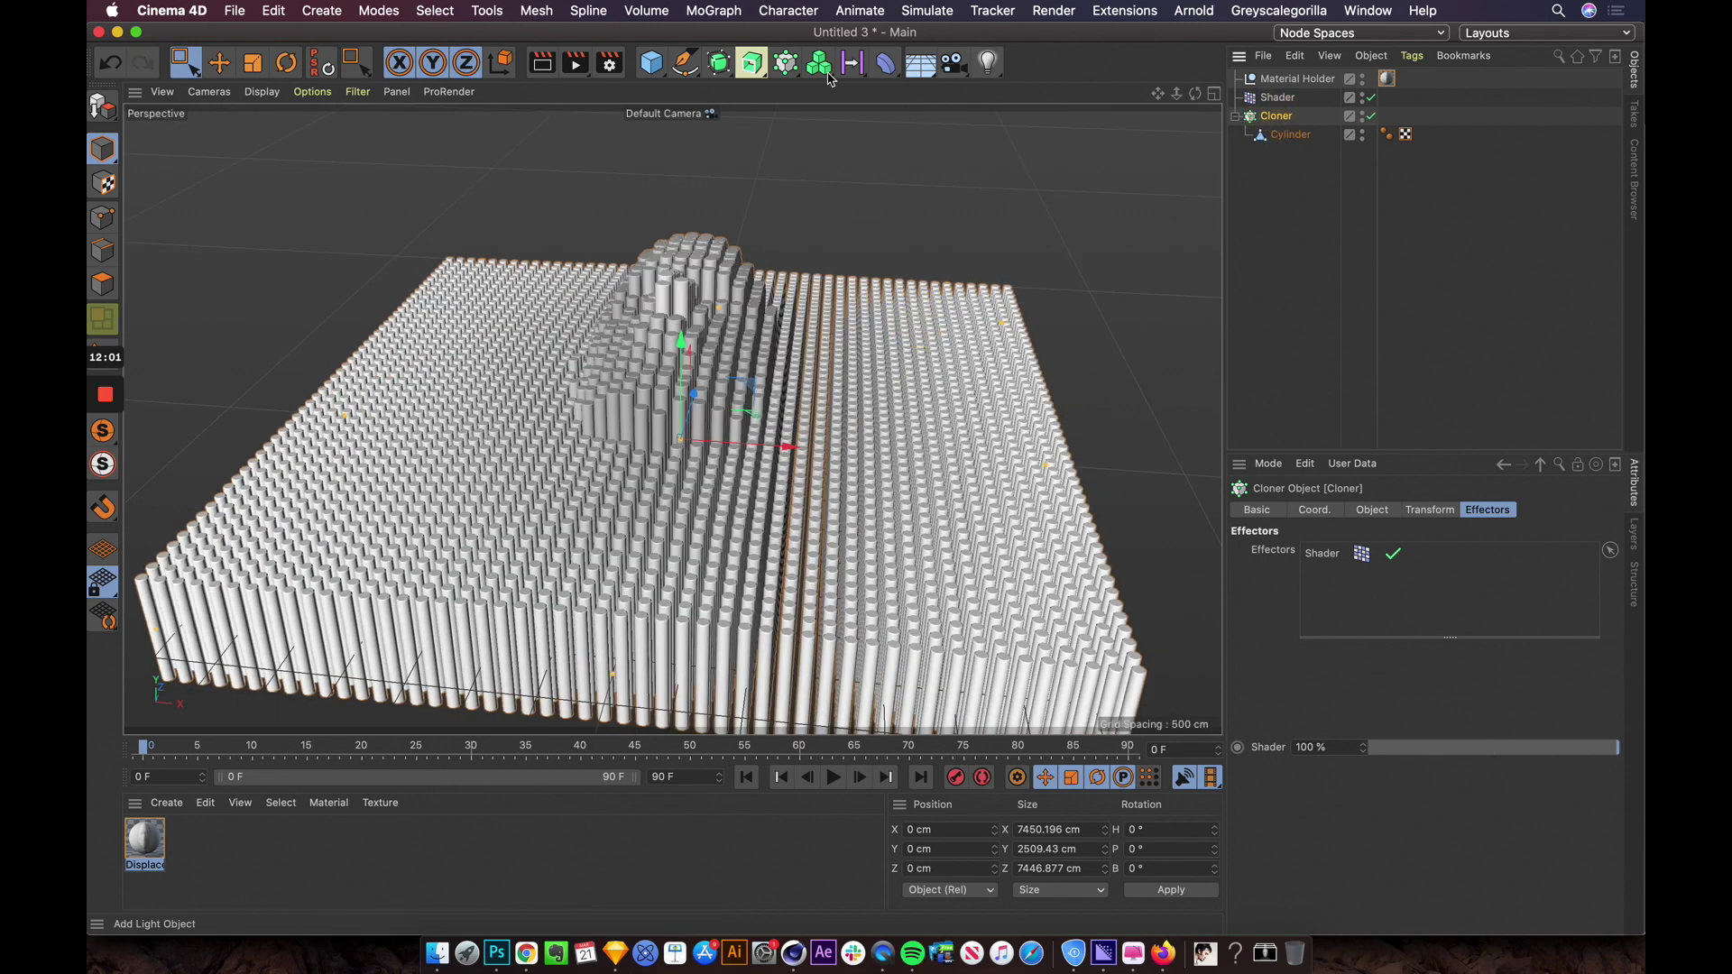
click(714, 10)
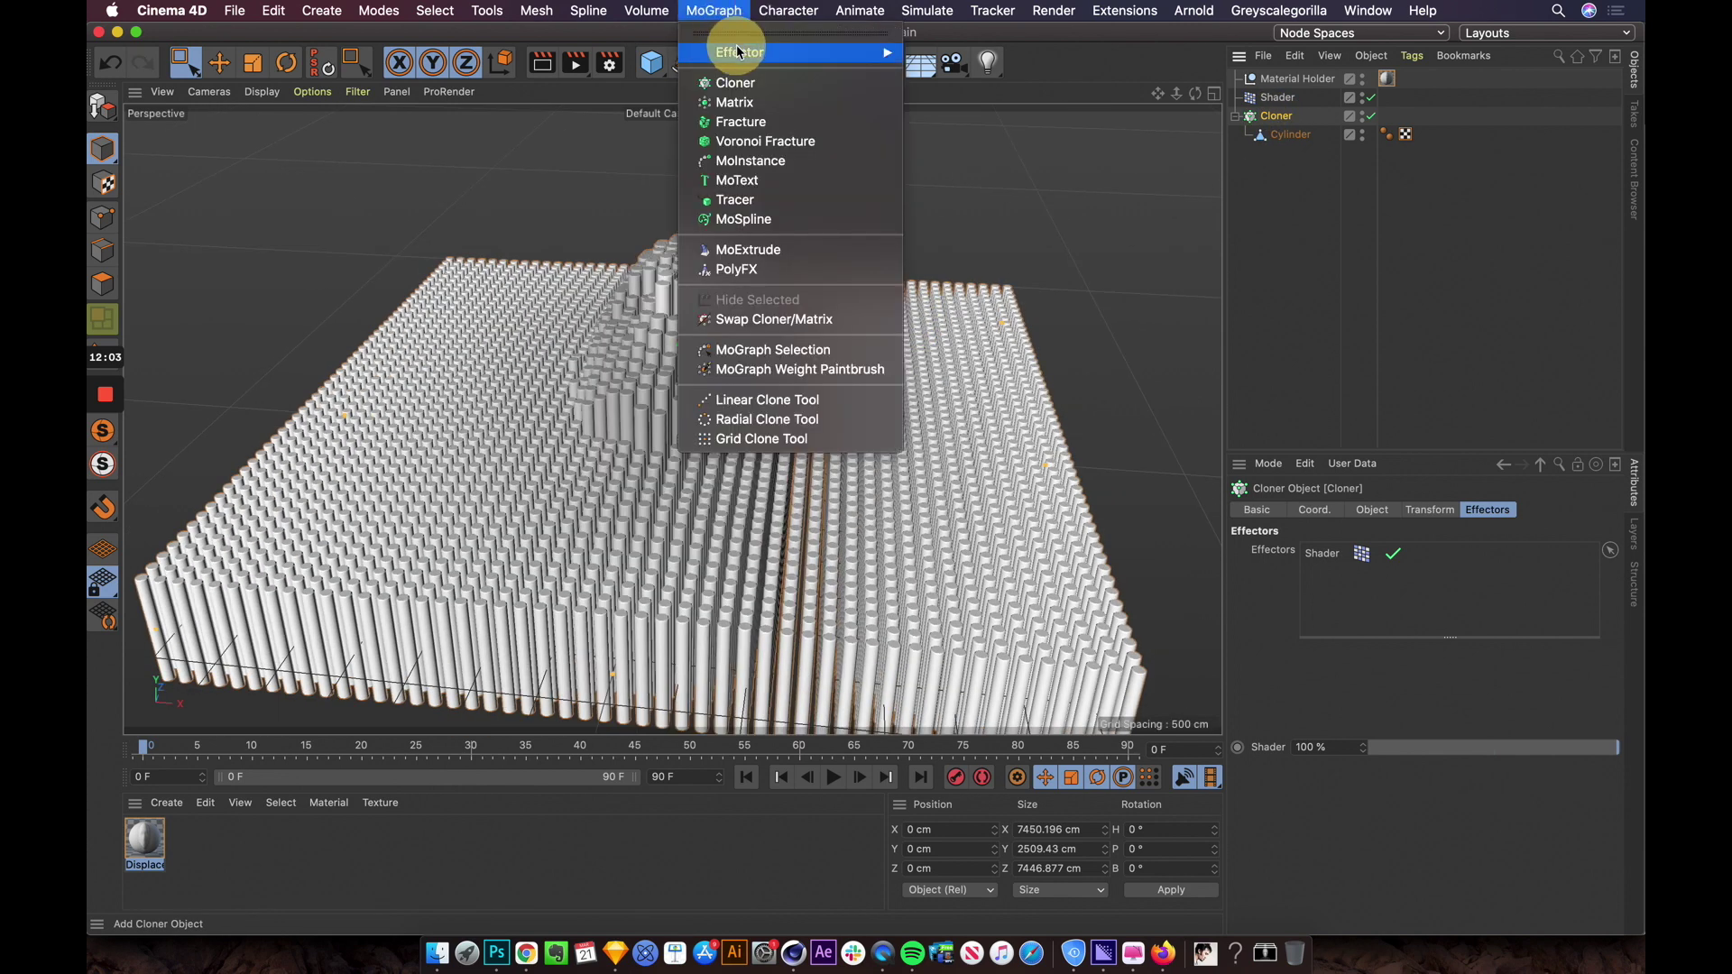
mouse_move(739, 52)
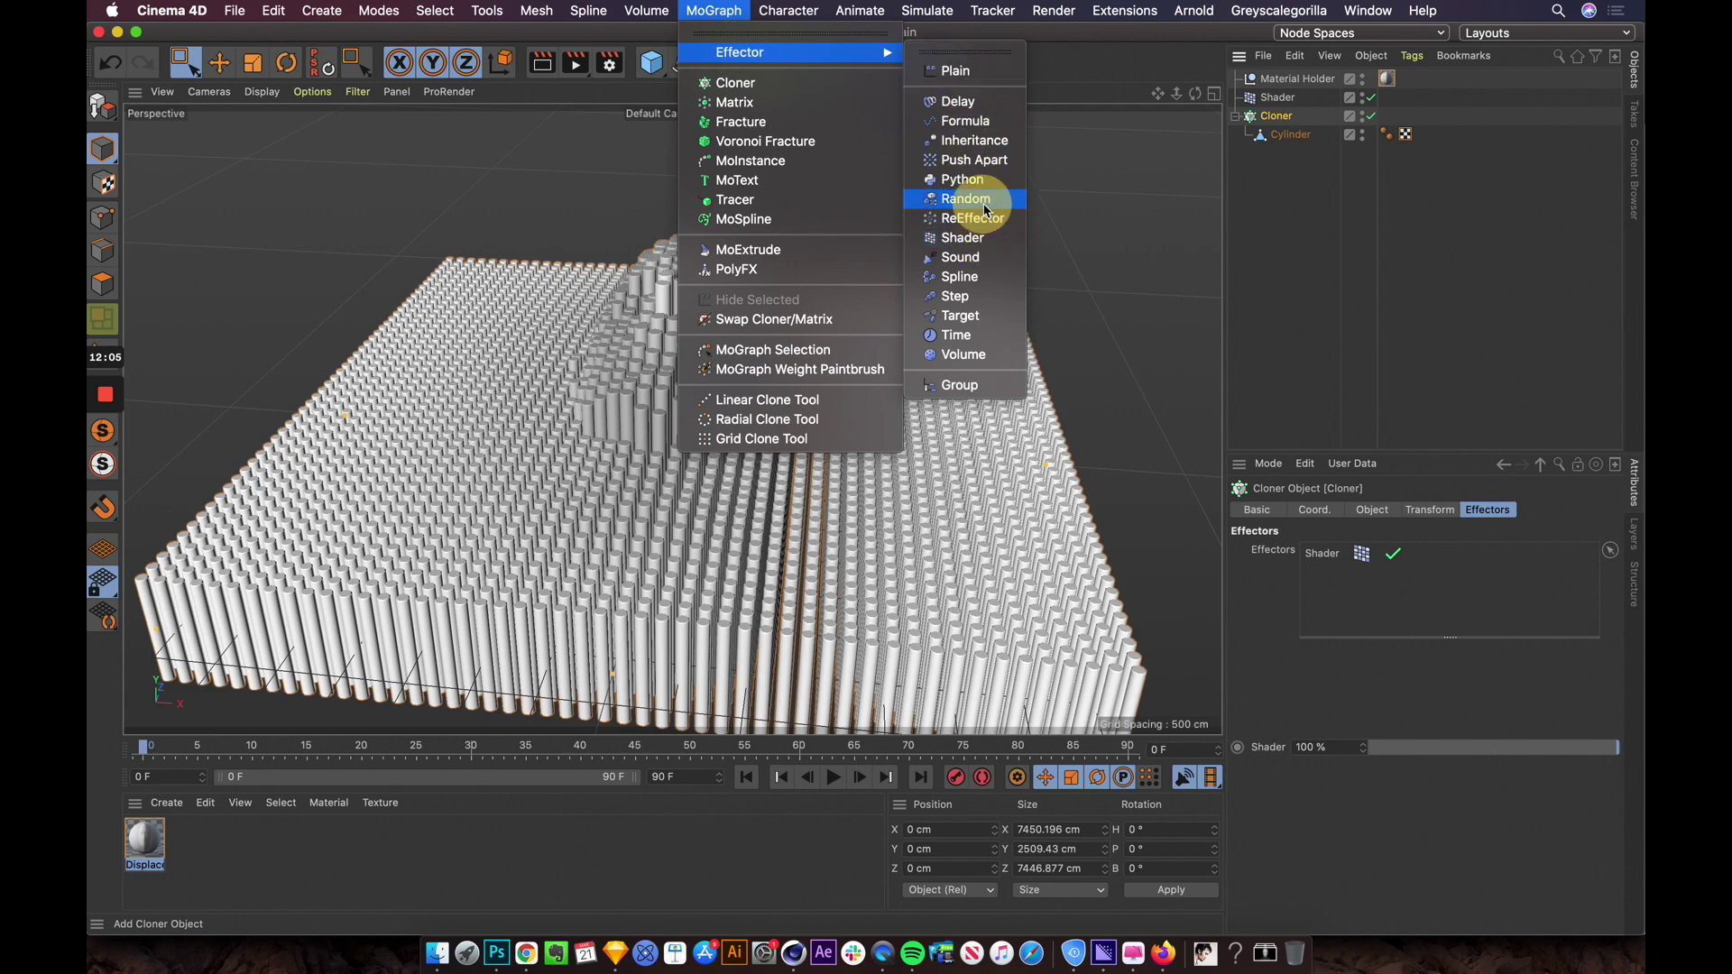
click(965, 198)
alt+drag(1036, 197, 957, 325)
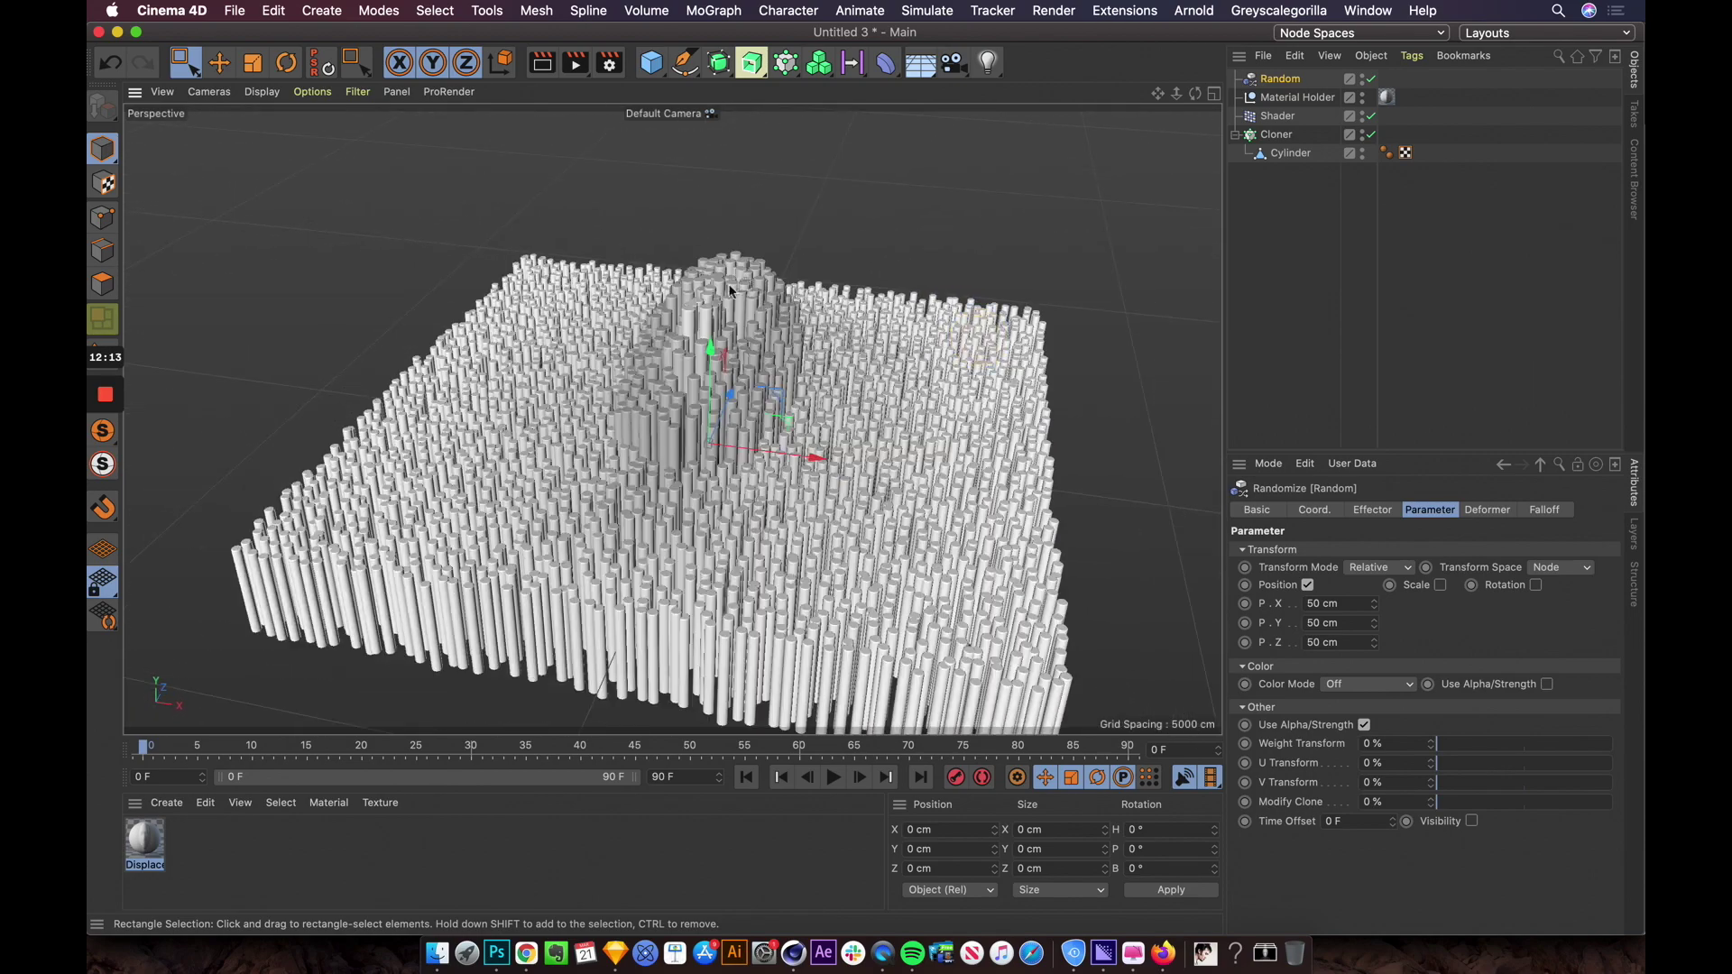
alt+drag(783, 319, 797, 353)
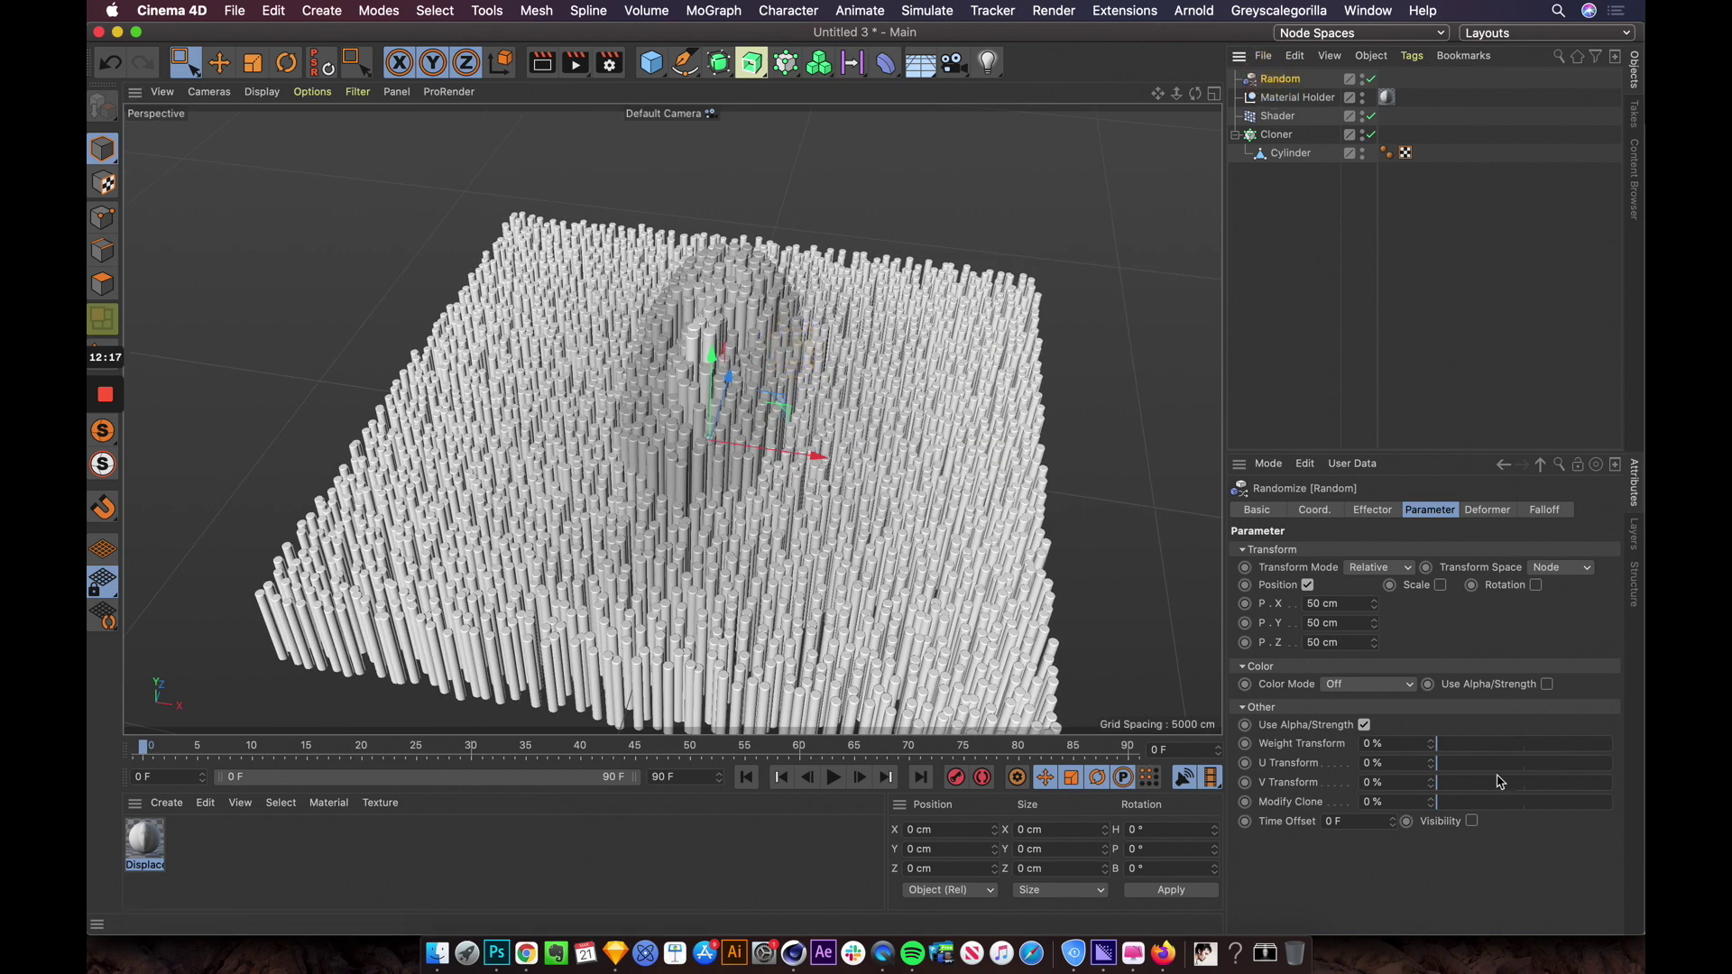
Step: Set the Random effector's Random Mode to Gaussian and reduce its strength
click(1367, 509)
click(1378, 613)
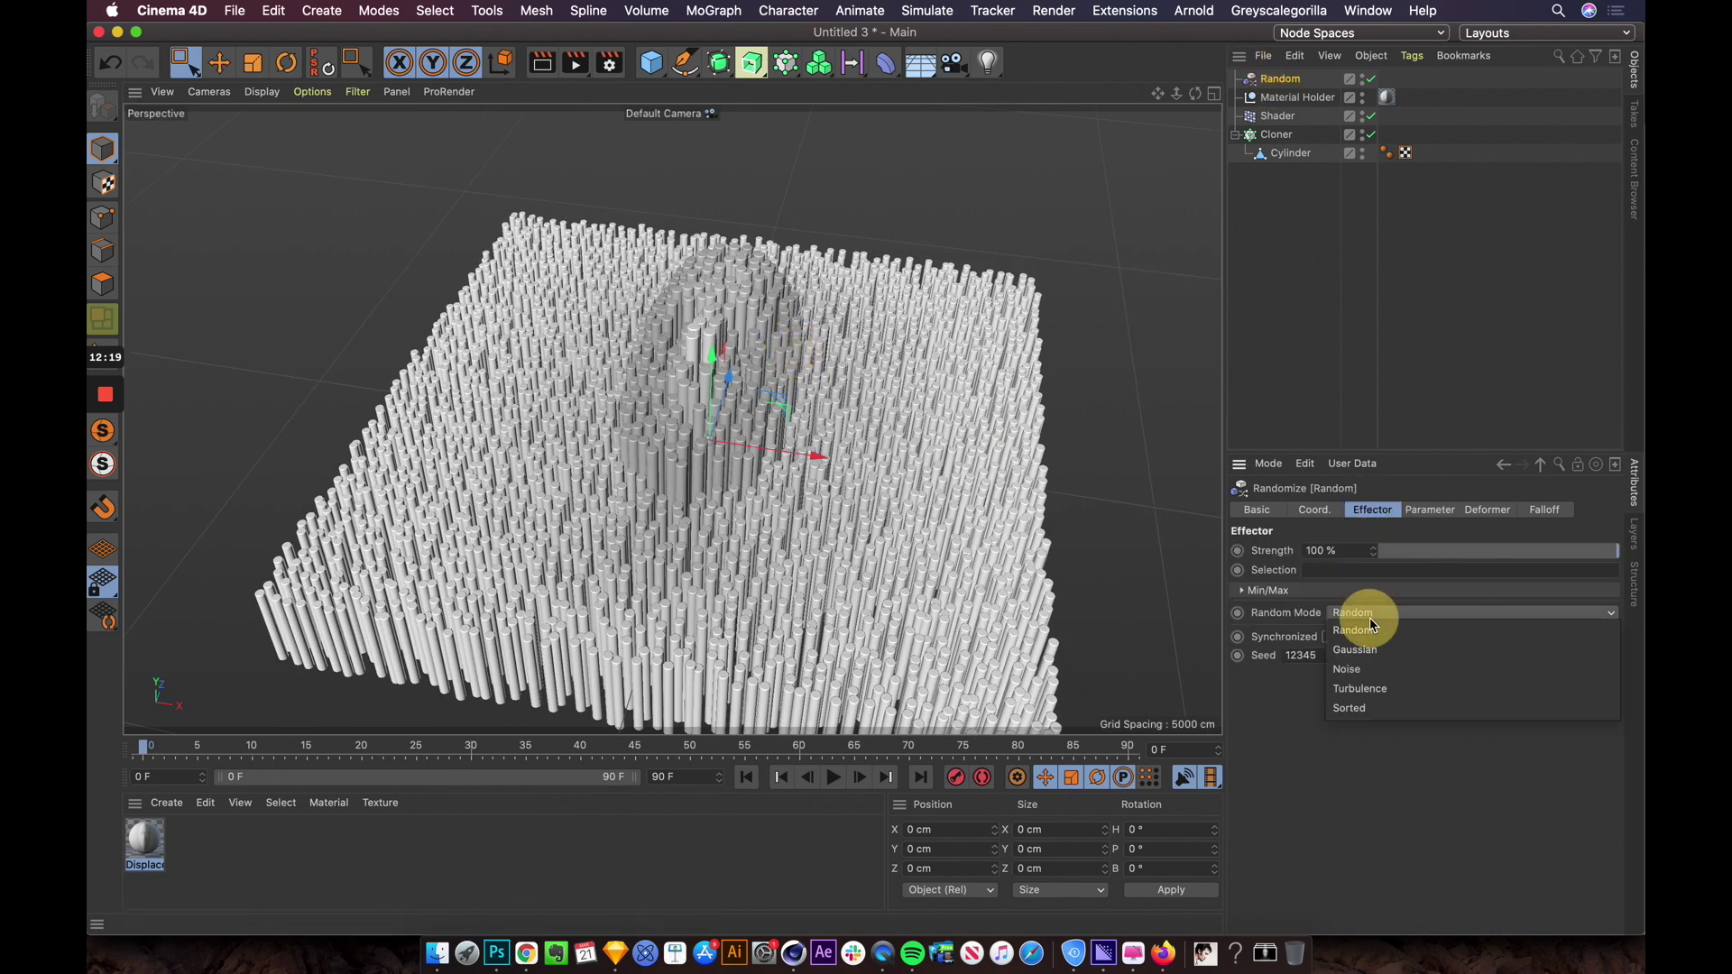
click(1376, 649)
alt+drag(794, 357, 812, 424)
drag(1588, 550, 1553, 552)
alt+drag(784, 311, 793, 282)
drag(1515, 552, 1461, 550)
alt+drag(739, 396, 956, 460)
Step: Keyframe the Shader effector's P.Y offset of 1336 cm at frame 50
drag(356, 747, 702, 747)
alt+drag(722, 541, 992, 397)
click(1297, 118)
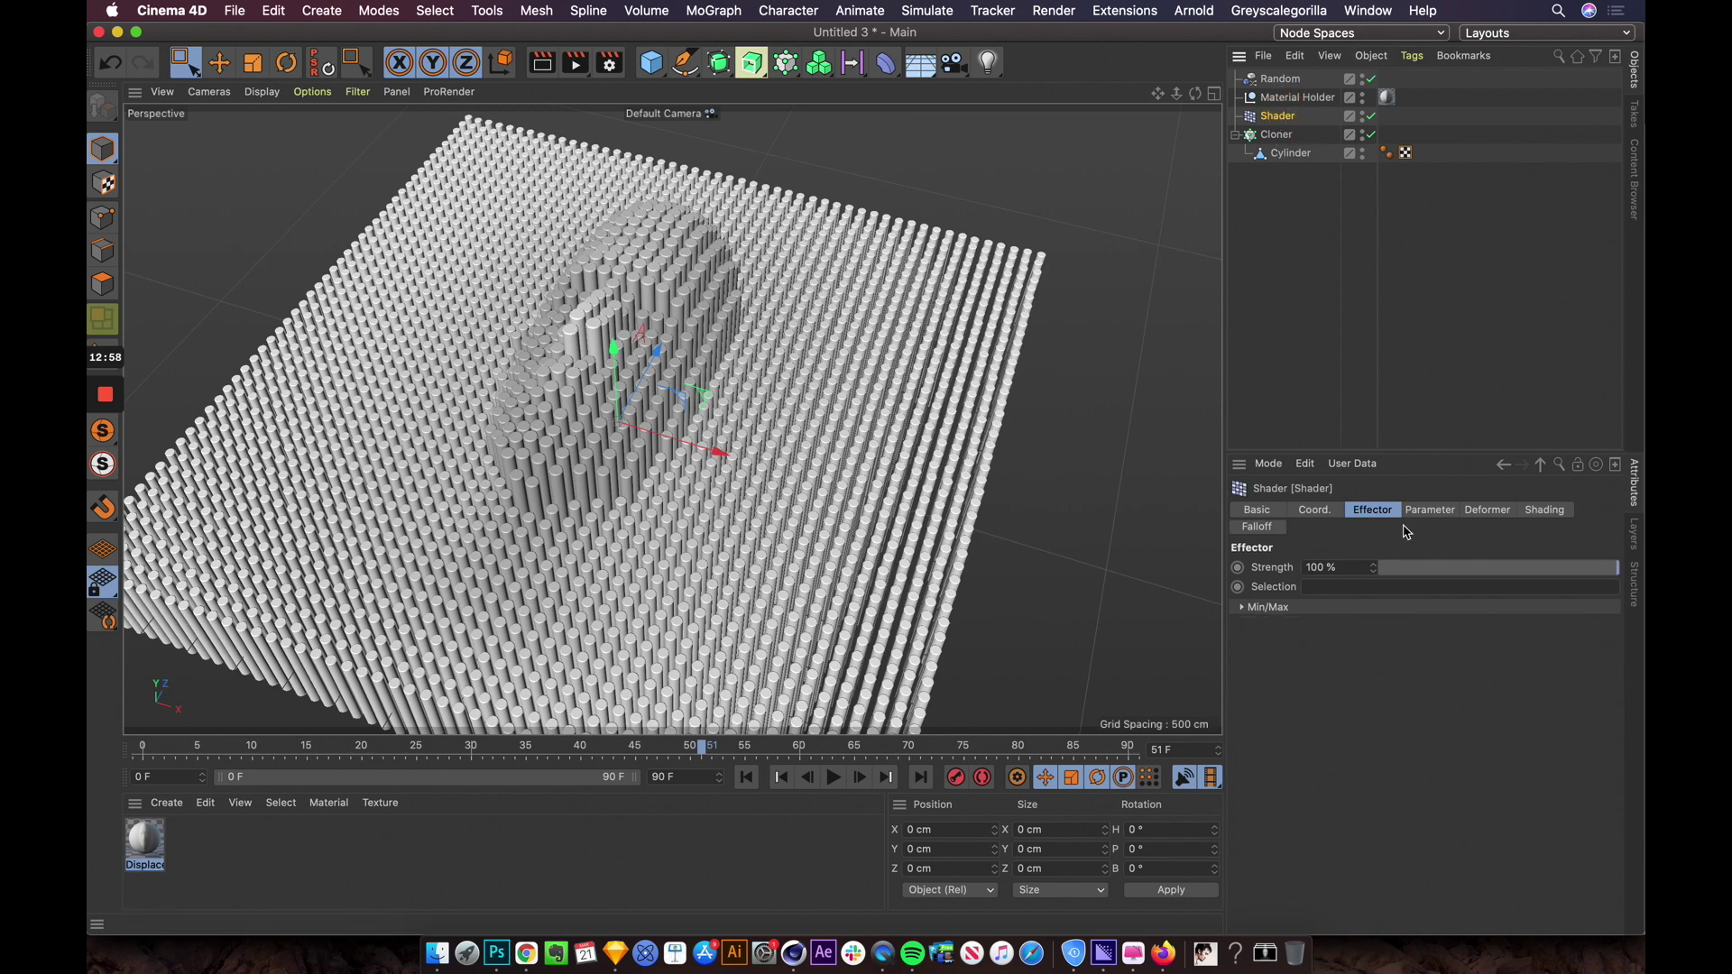
click(1427, 512)
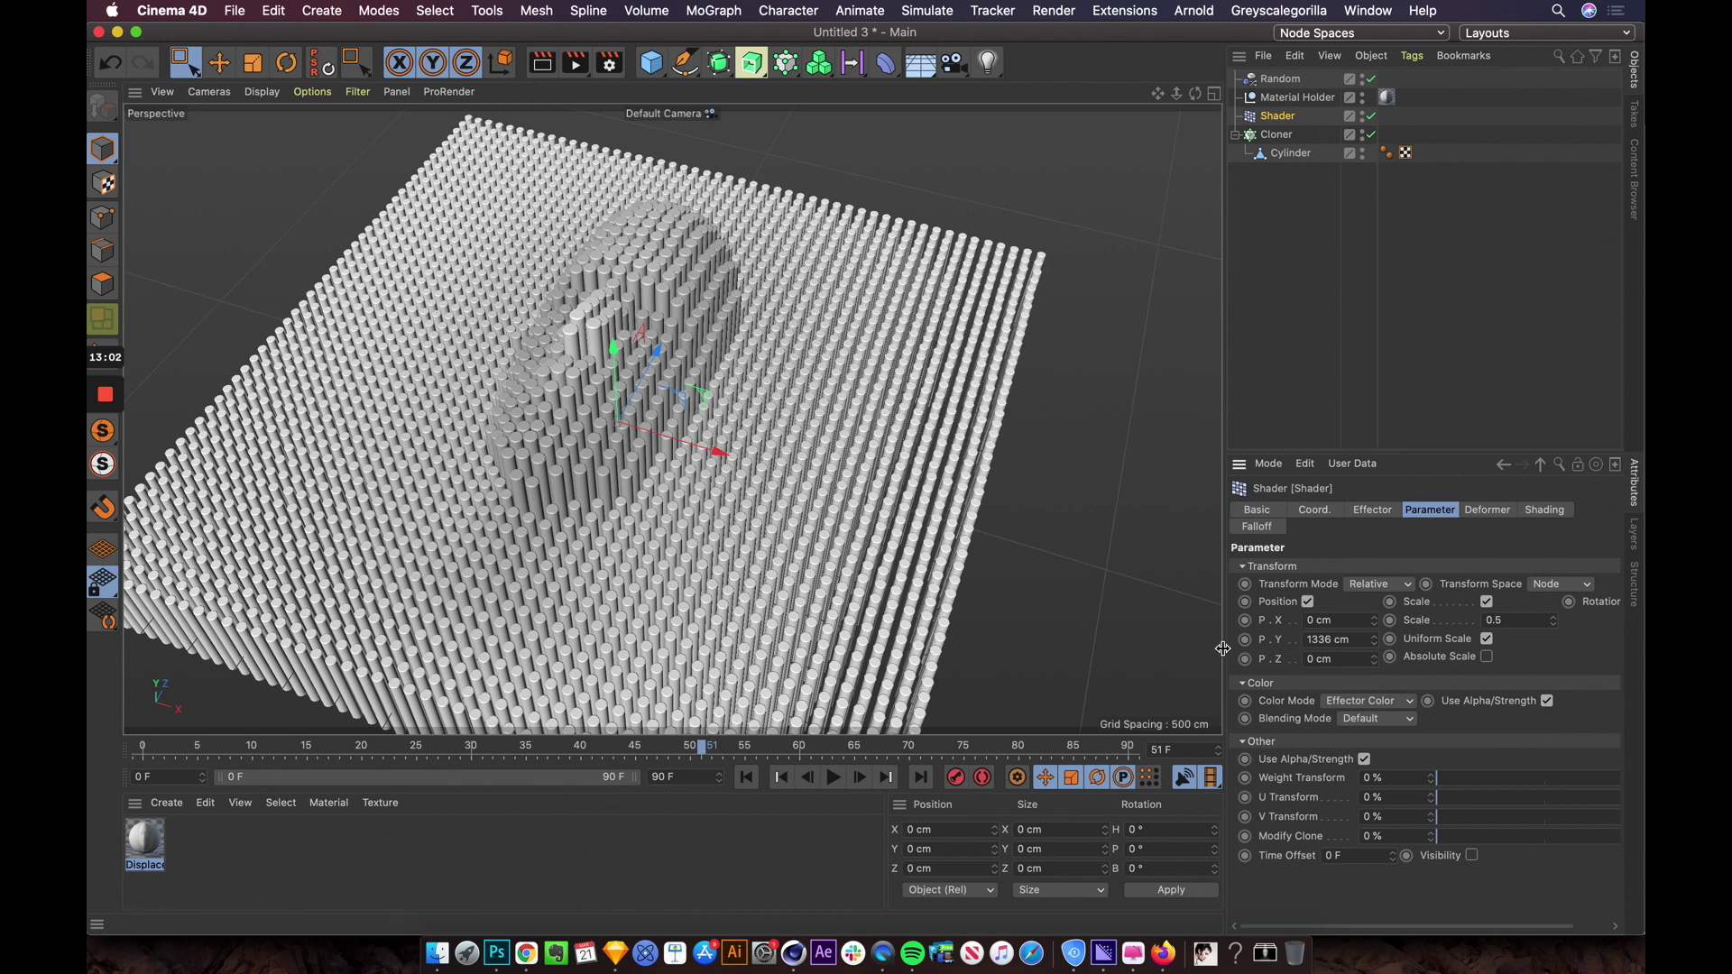
click(691, 747)
click(1244, 639)
Step: Keyframe the Shader effector's P.Y offset at 0 cm on frame 0 and turn off its Scale transform
drag(367, 746, 116, 757)
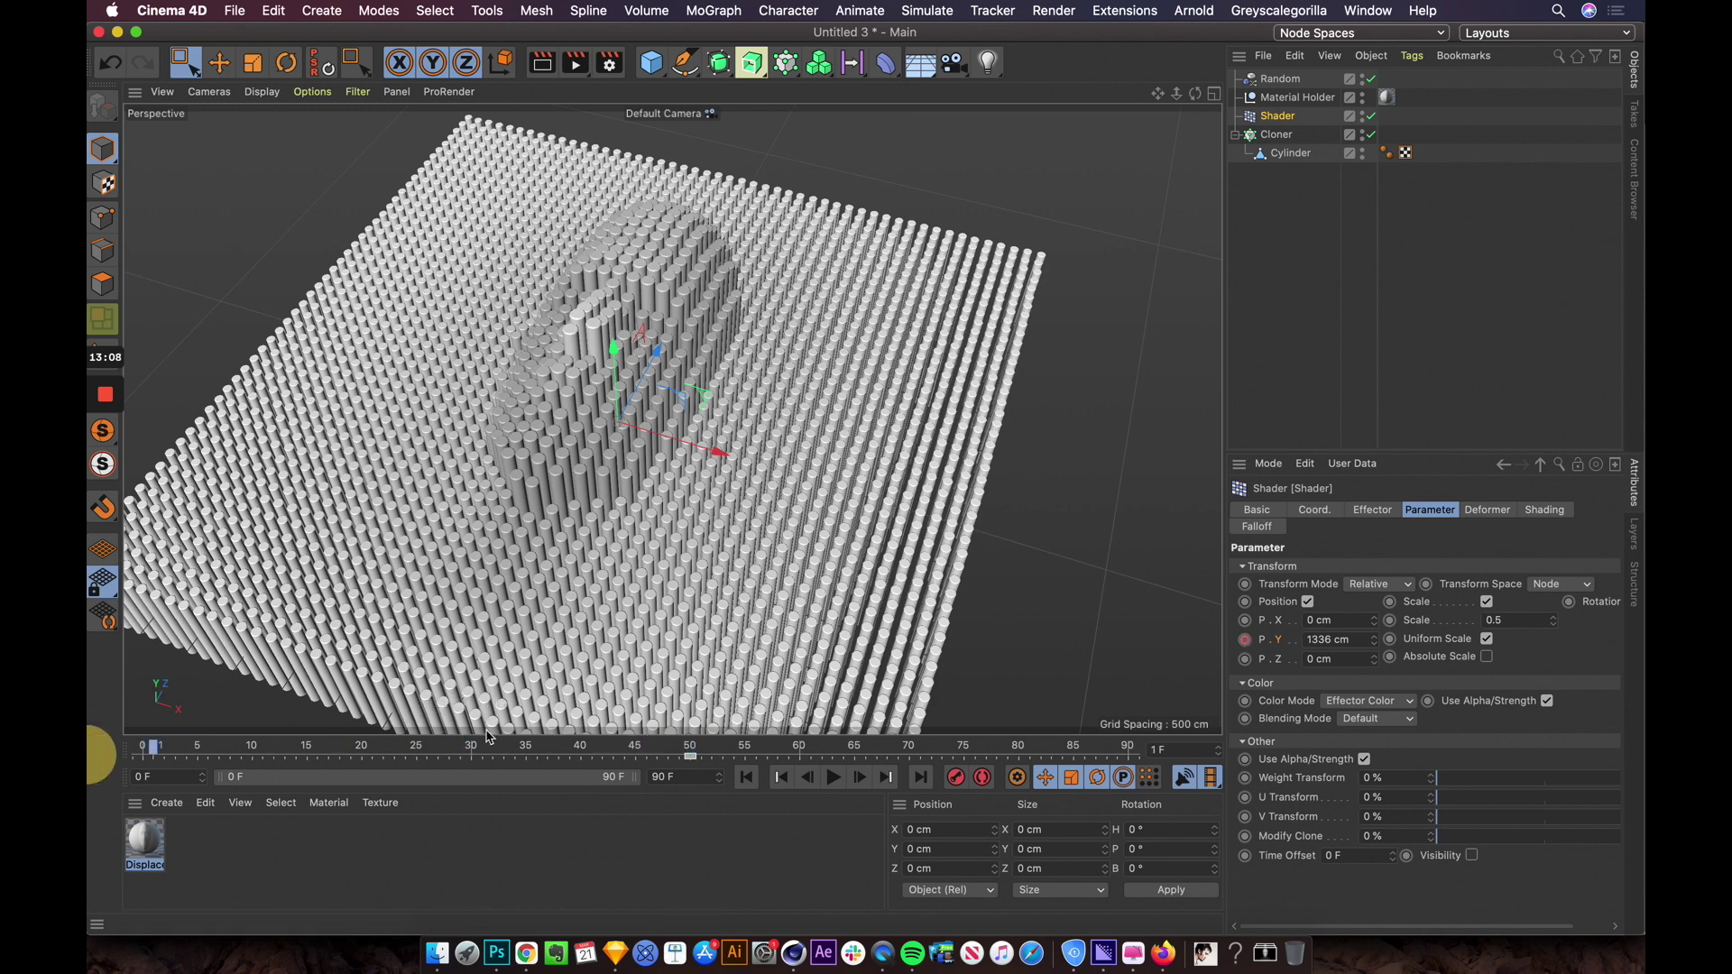
click(1362, 639)
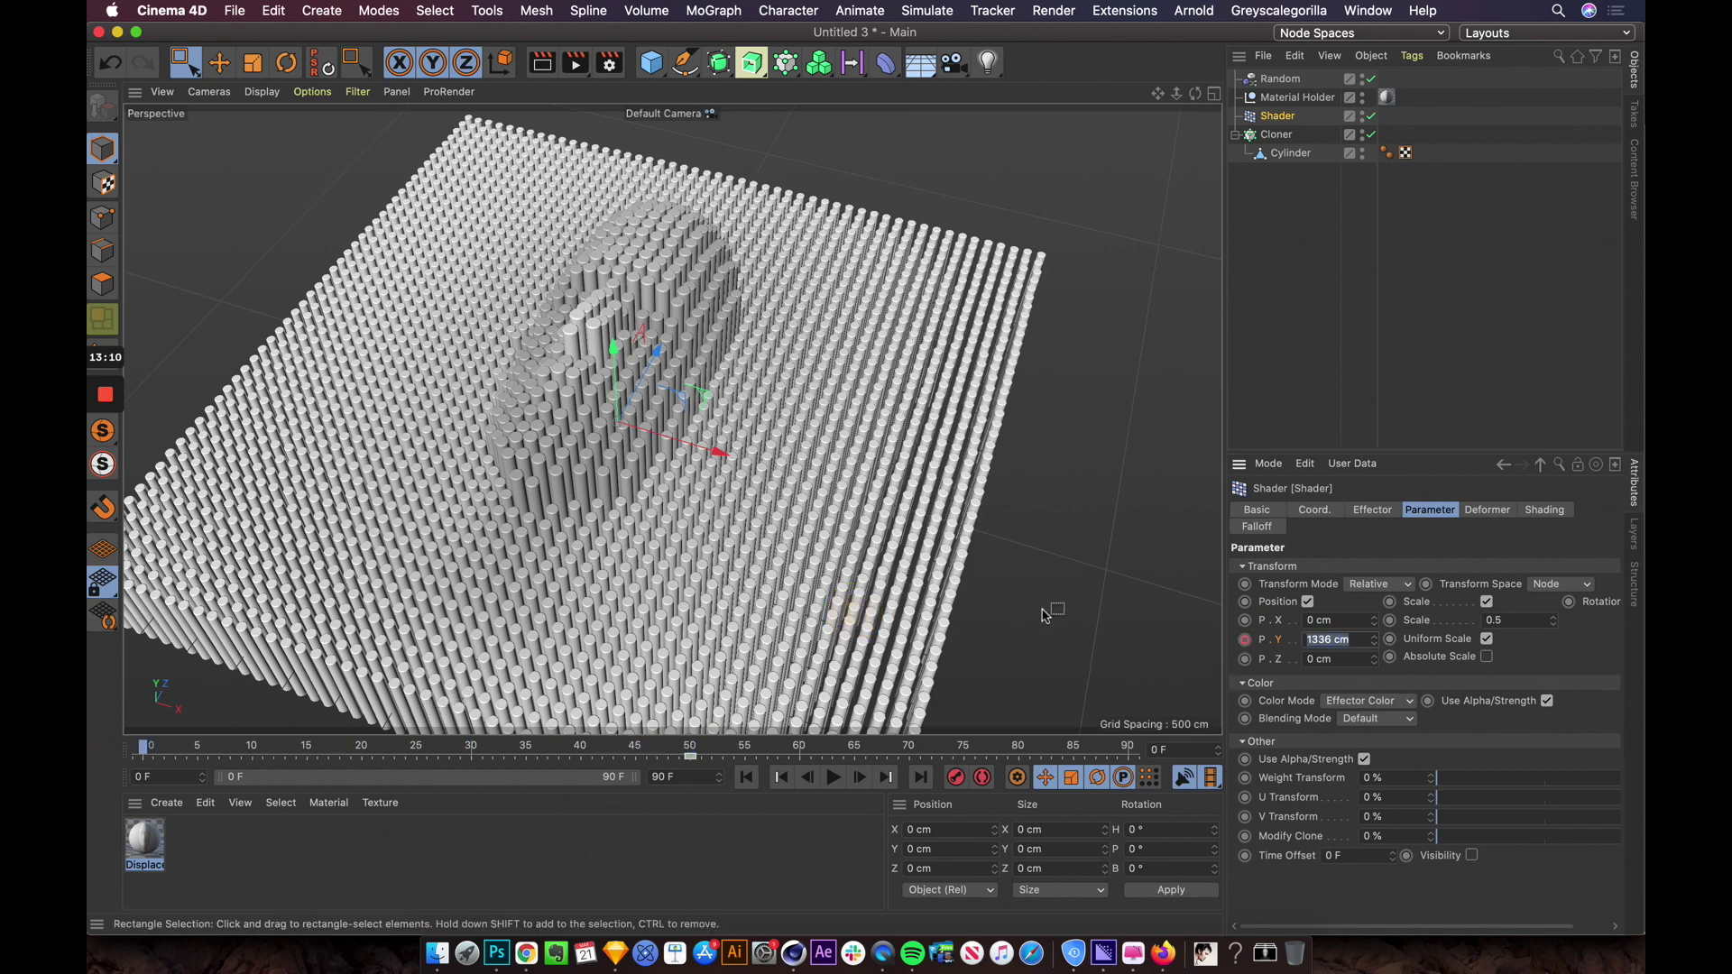
text(0)
key(Return)
click(1245, 641)
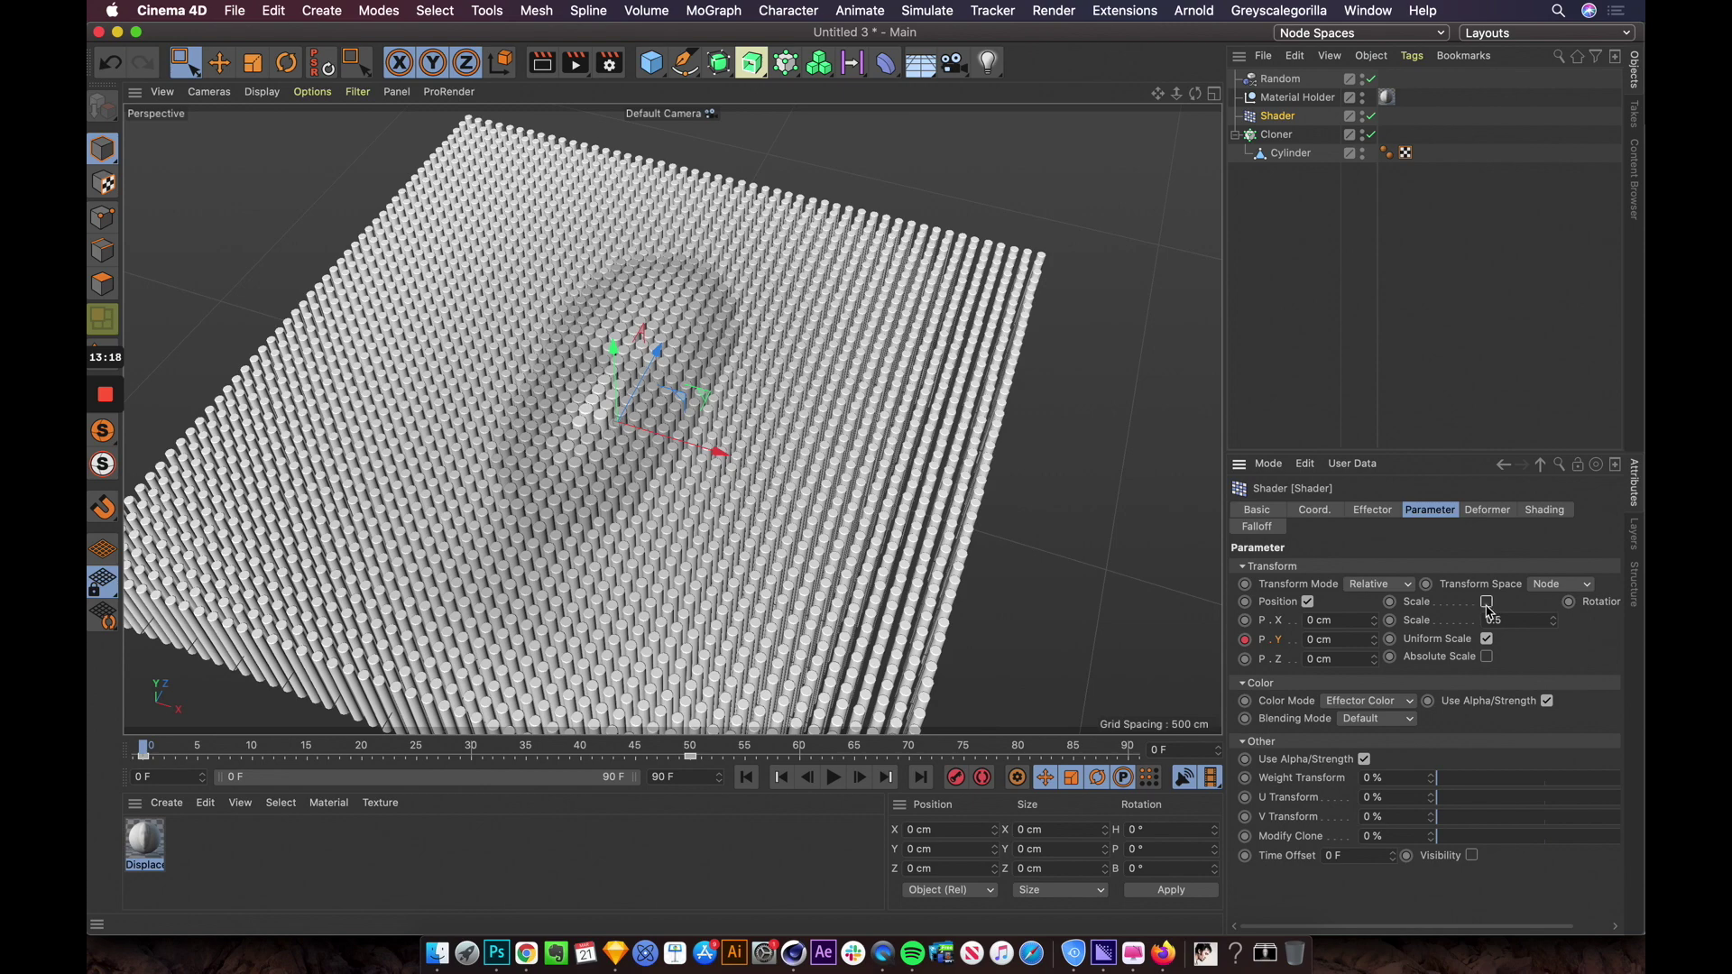
click(1486, 602)
alt+drag(1069, 519, 1088, 483)
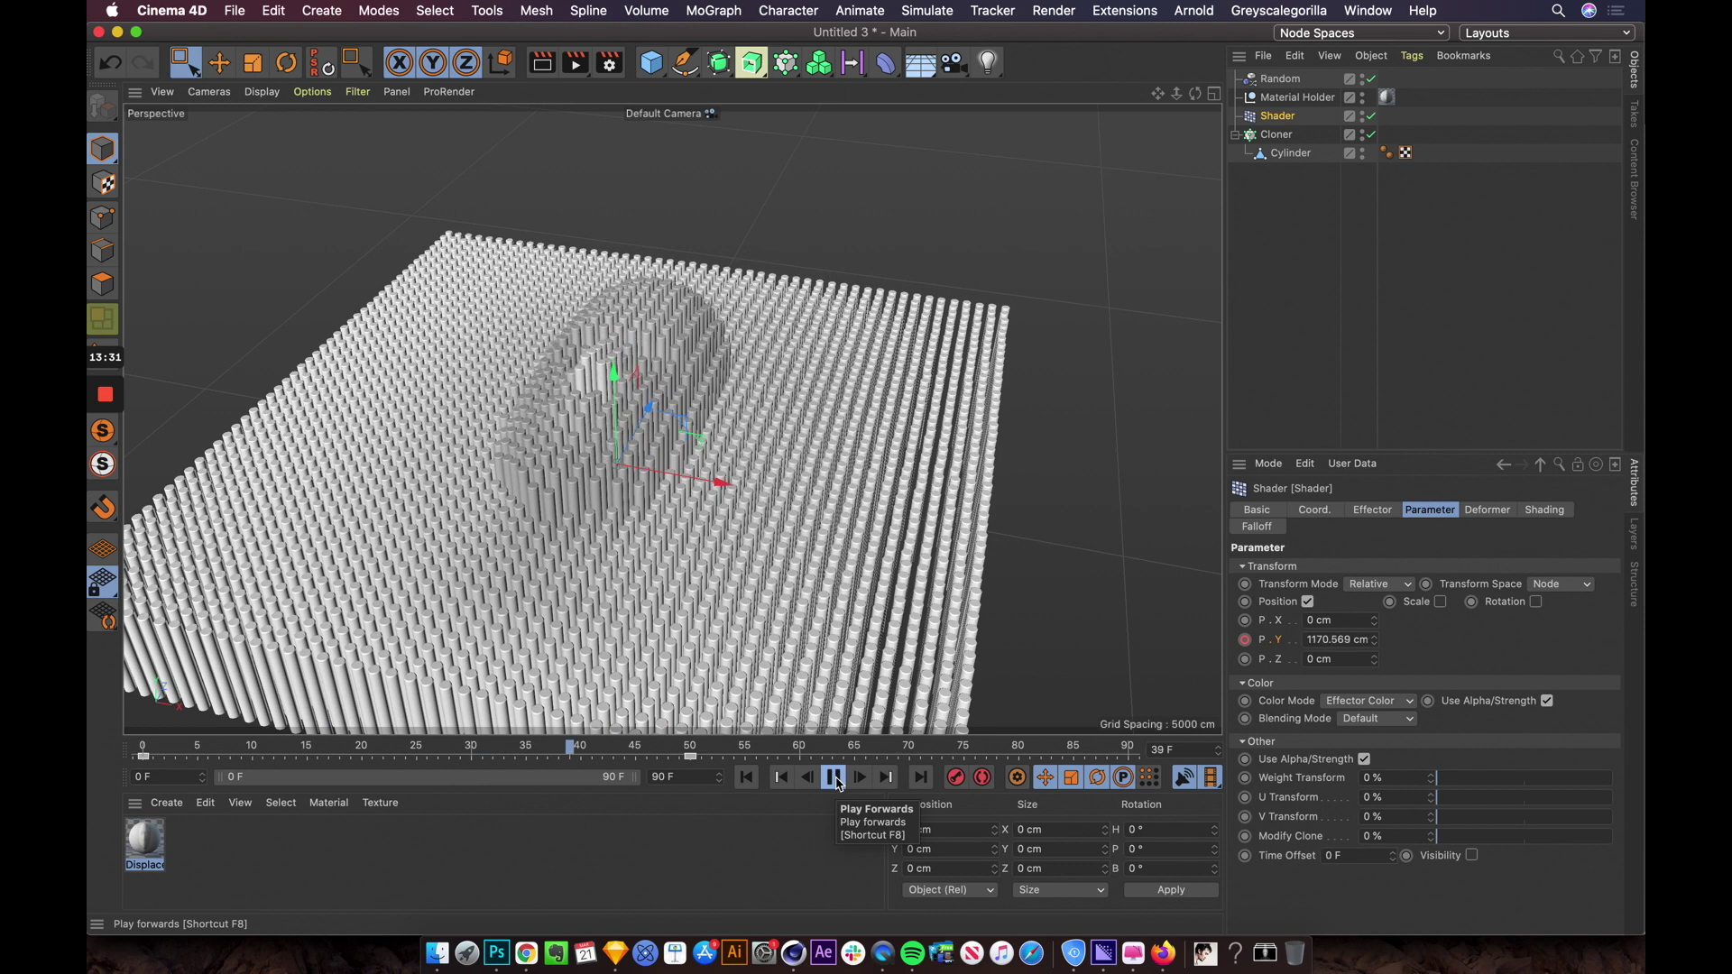
Step: Preview the pin displacement animation on the timeline, and scrub through the finished MAIN.mp4 in QuickTime Player
click(830, 776)
drag(647, 749, 784, 727)
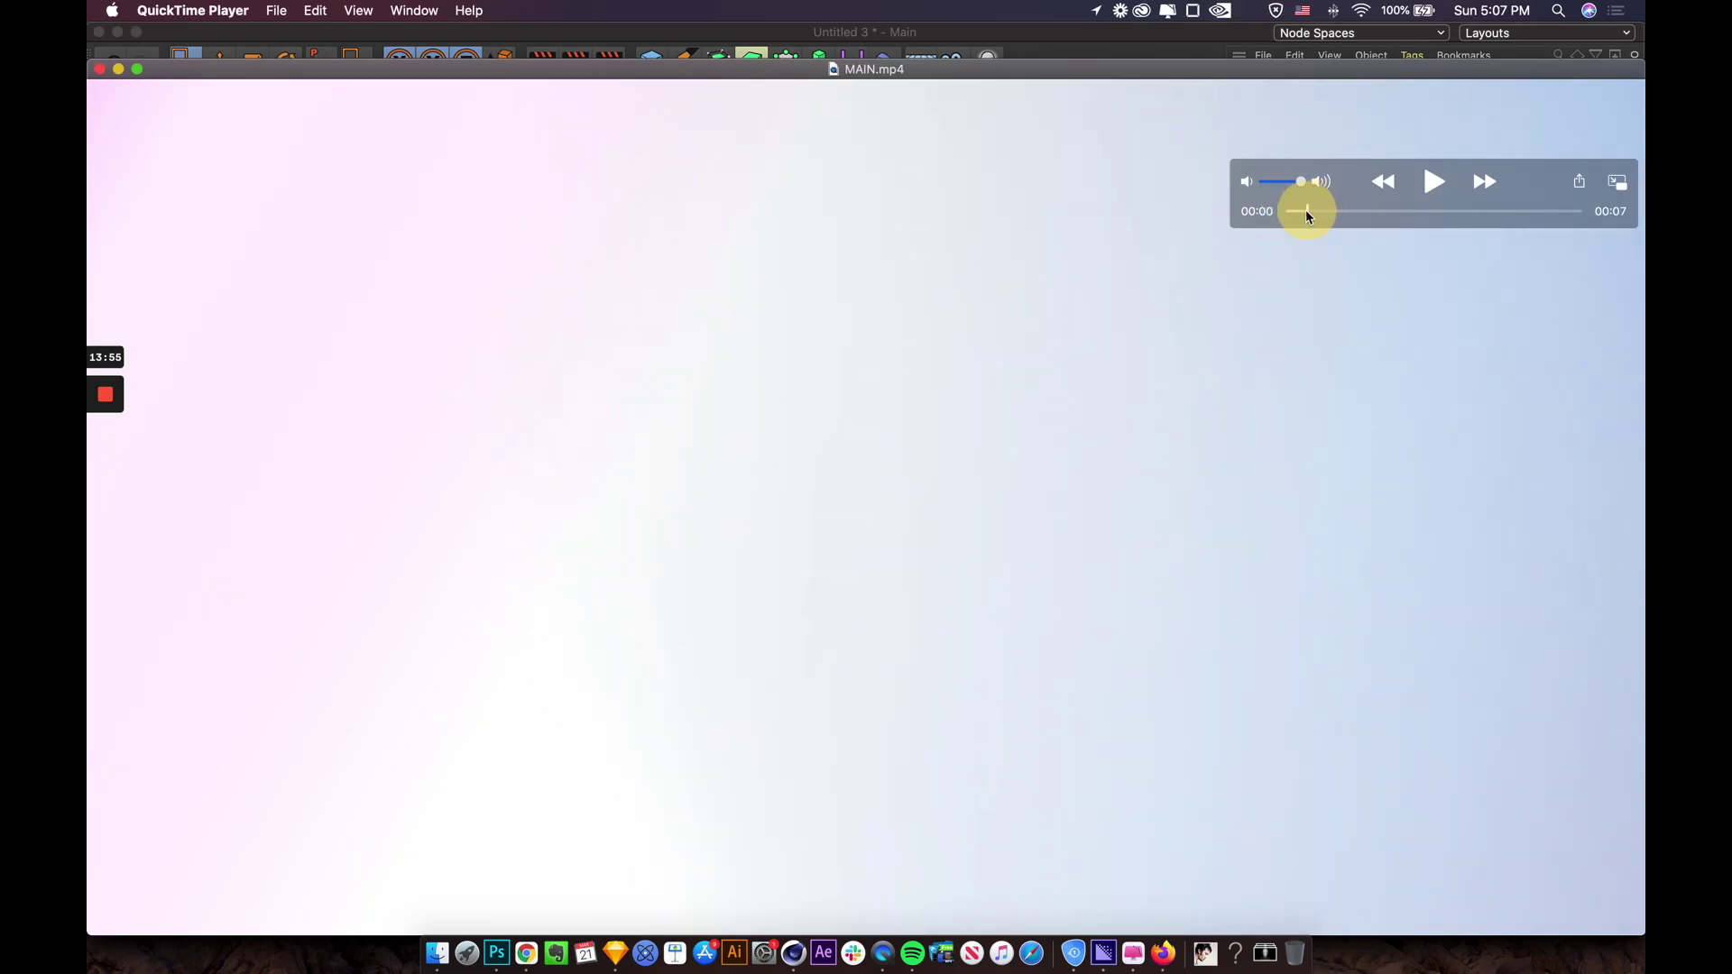
drag(1306, 213, 1344, 217)
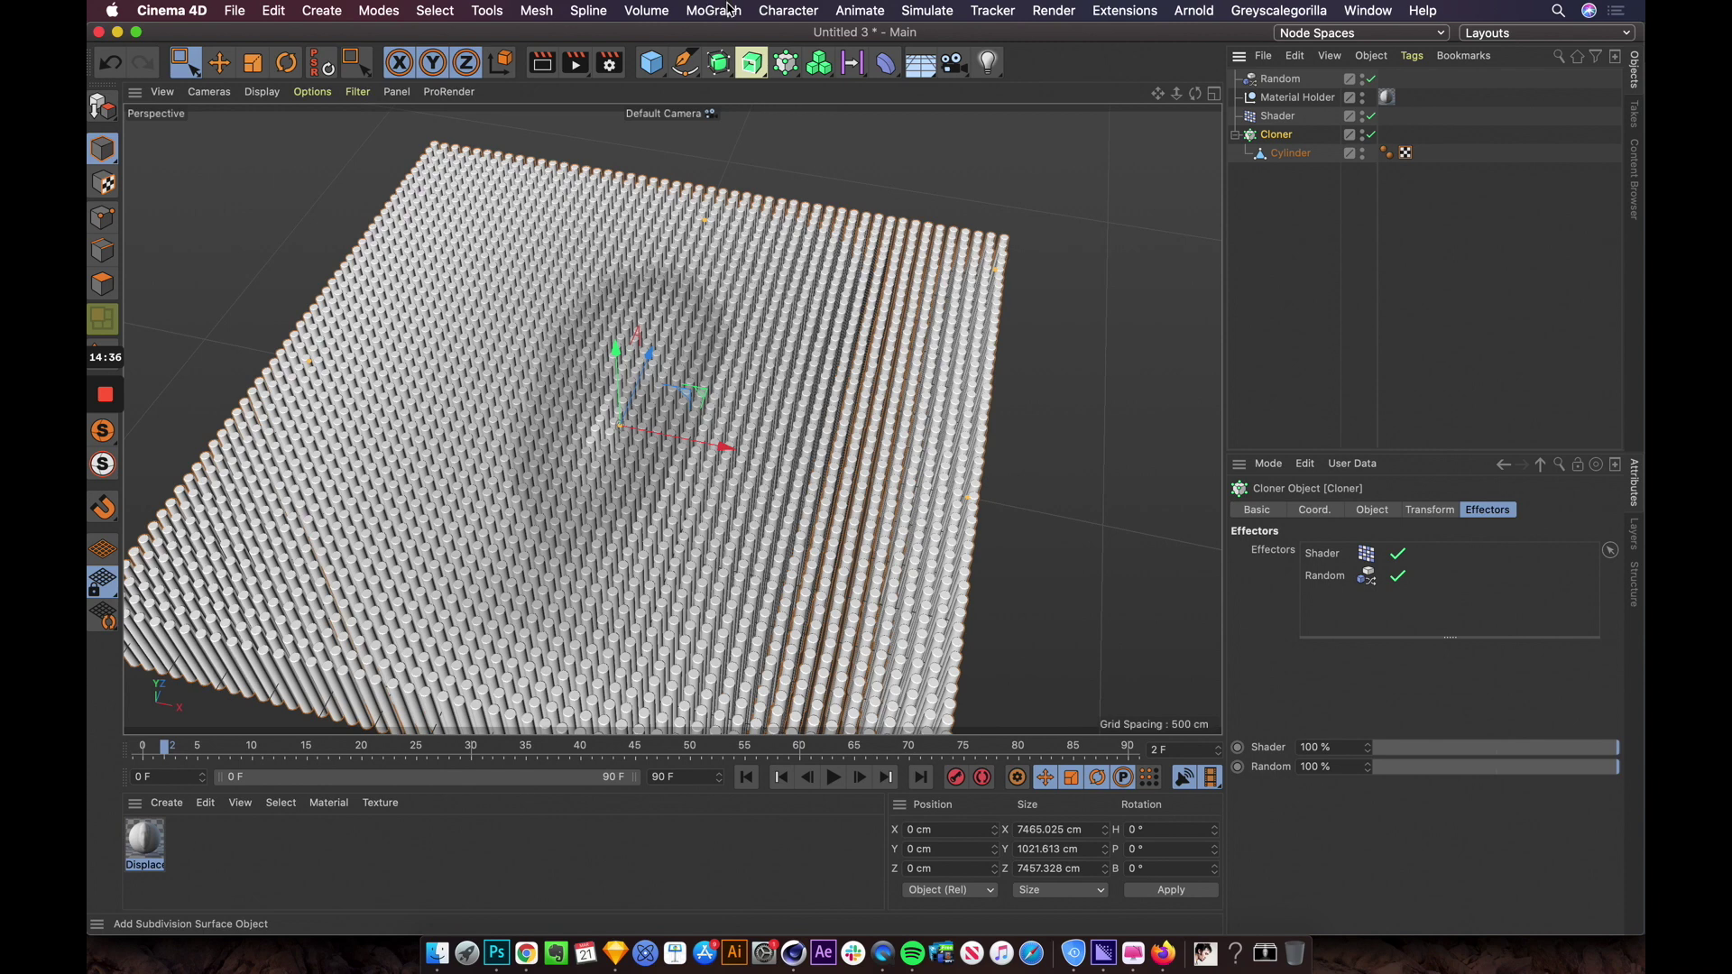
Step: Add a second Shader effector to the Cloner in Cinema 4D
click(773, 12)
mouse_move(714, 11)
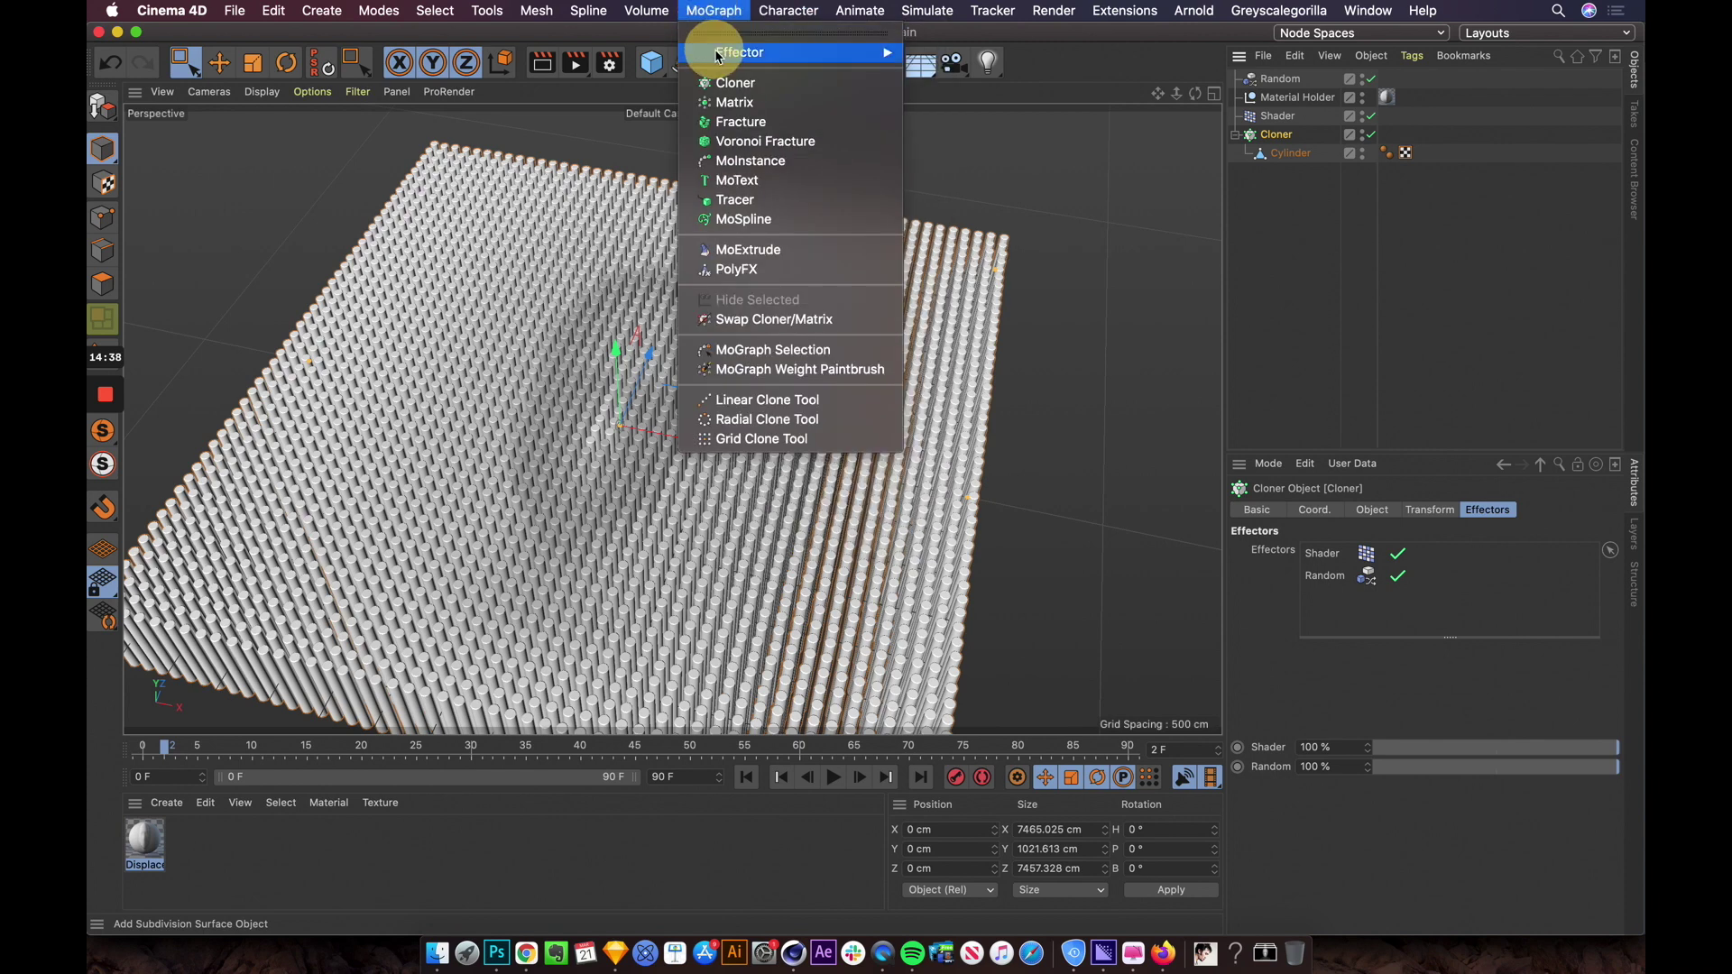
mouse_move(748, 52)
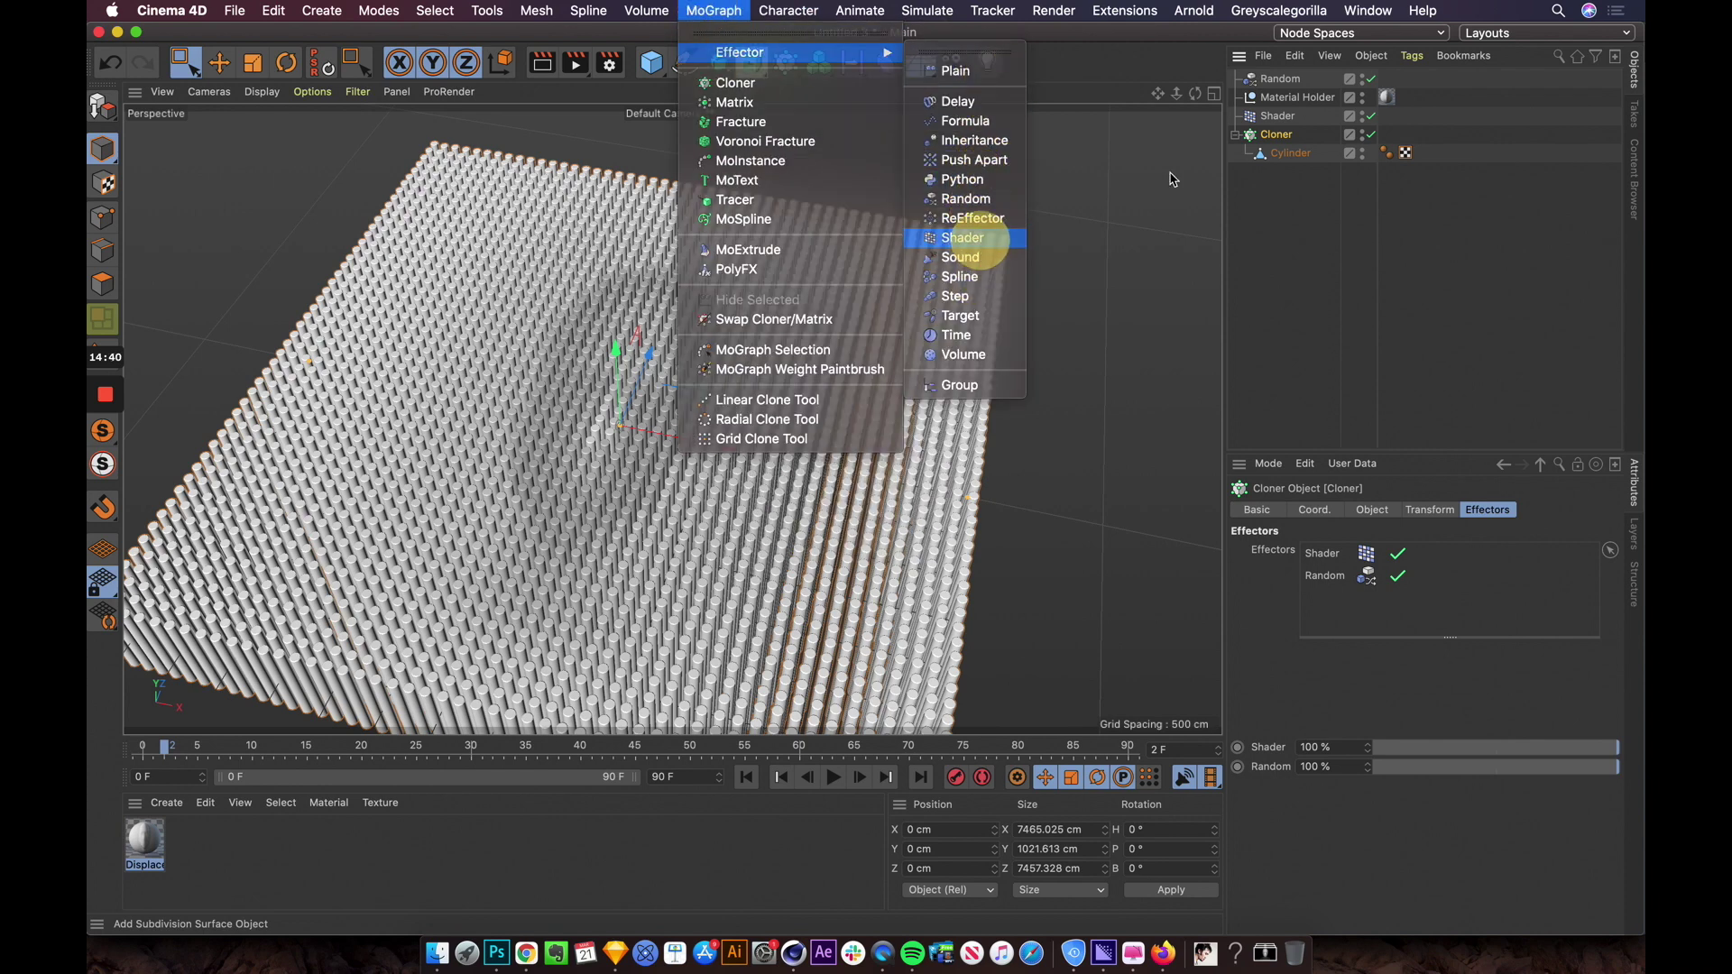
click(961, 238)
Step: Rename the original Shader effector as Displacement Shader
click(1278, 137)
double_click(1281, 135)
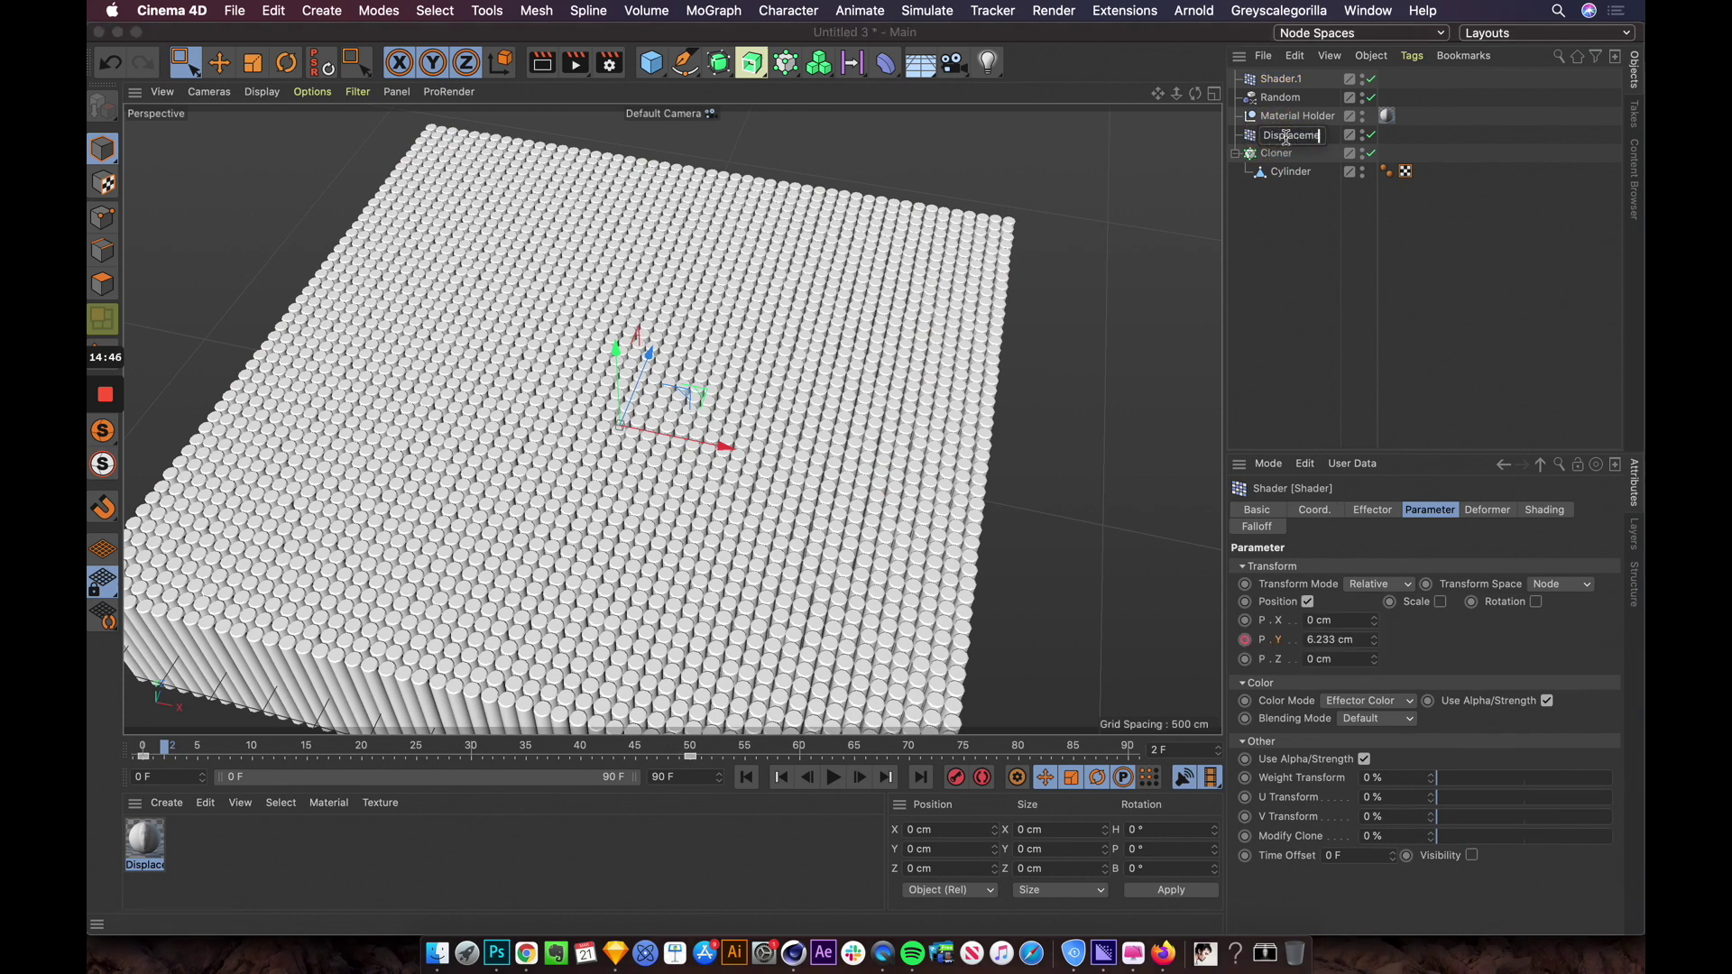
text(Displacement Shader)
key(Return)
Step: Rename the second Shader effector as Ripple Shader.1
click(1275, 80)
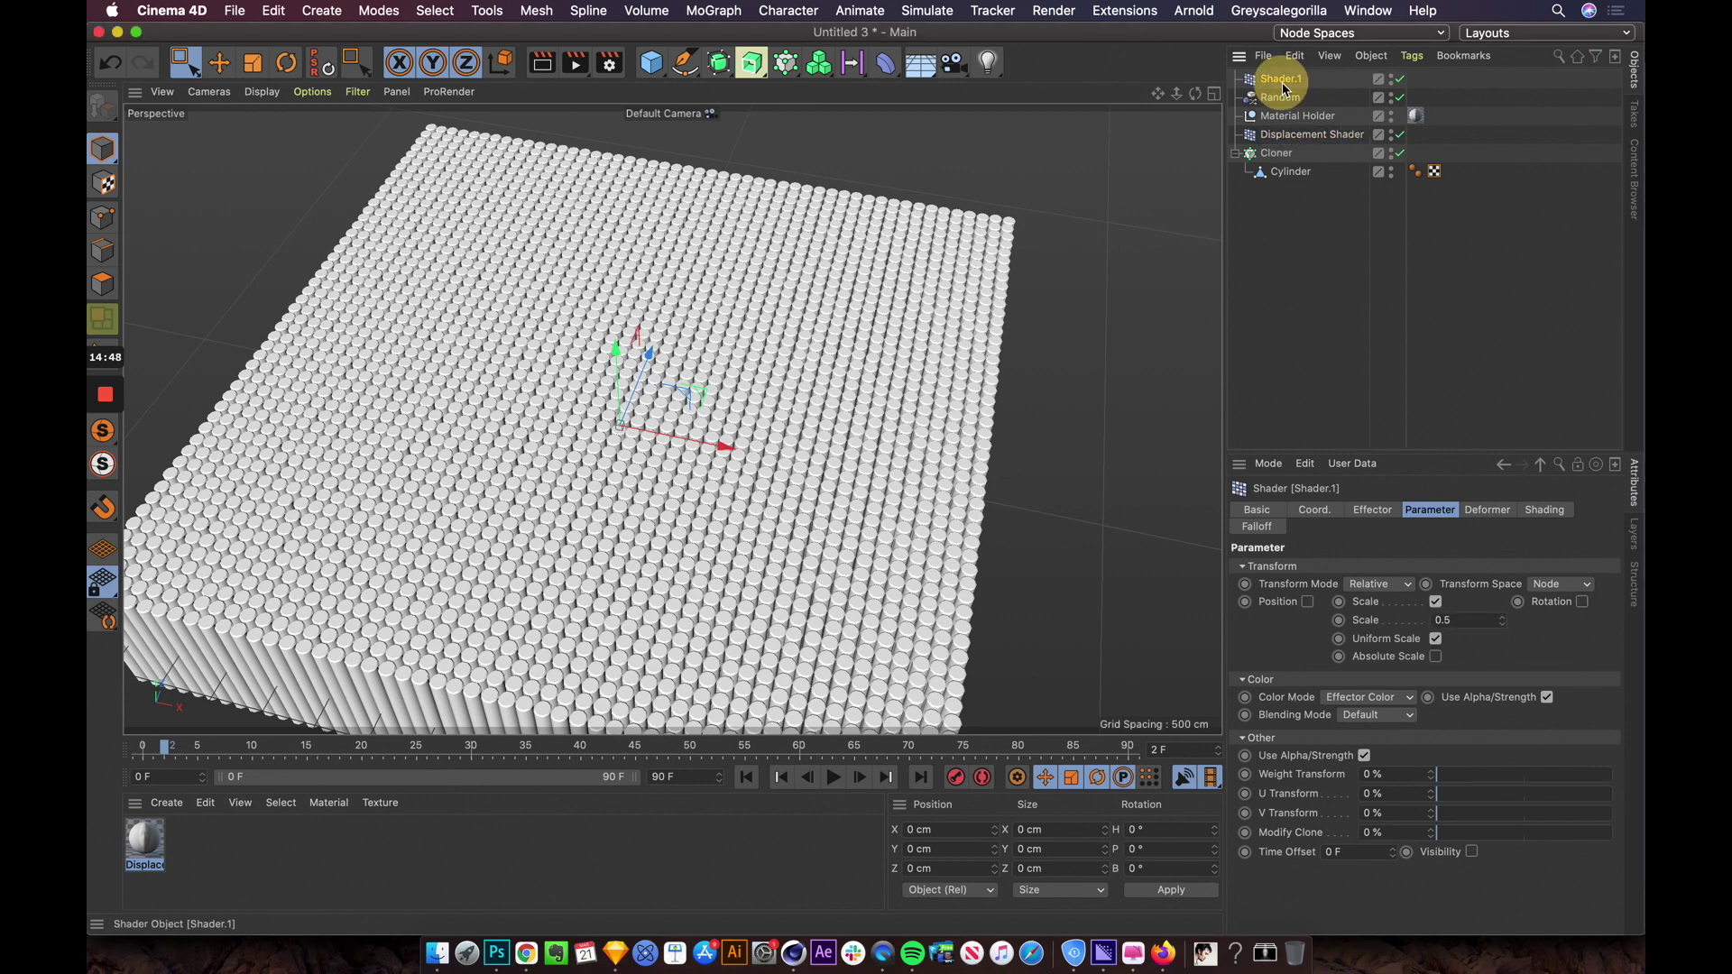
double_click(1272, 81)
click(1268, 82)
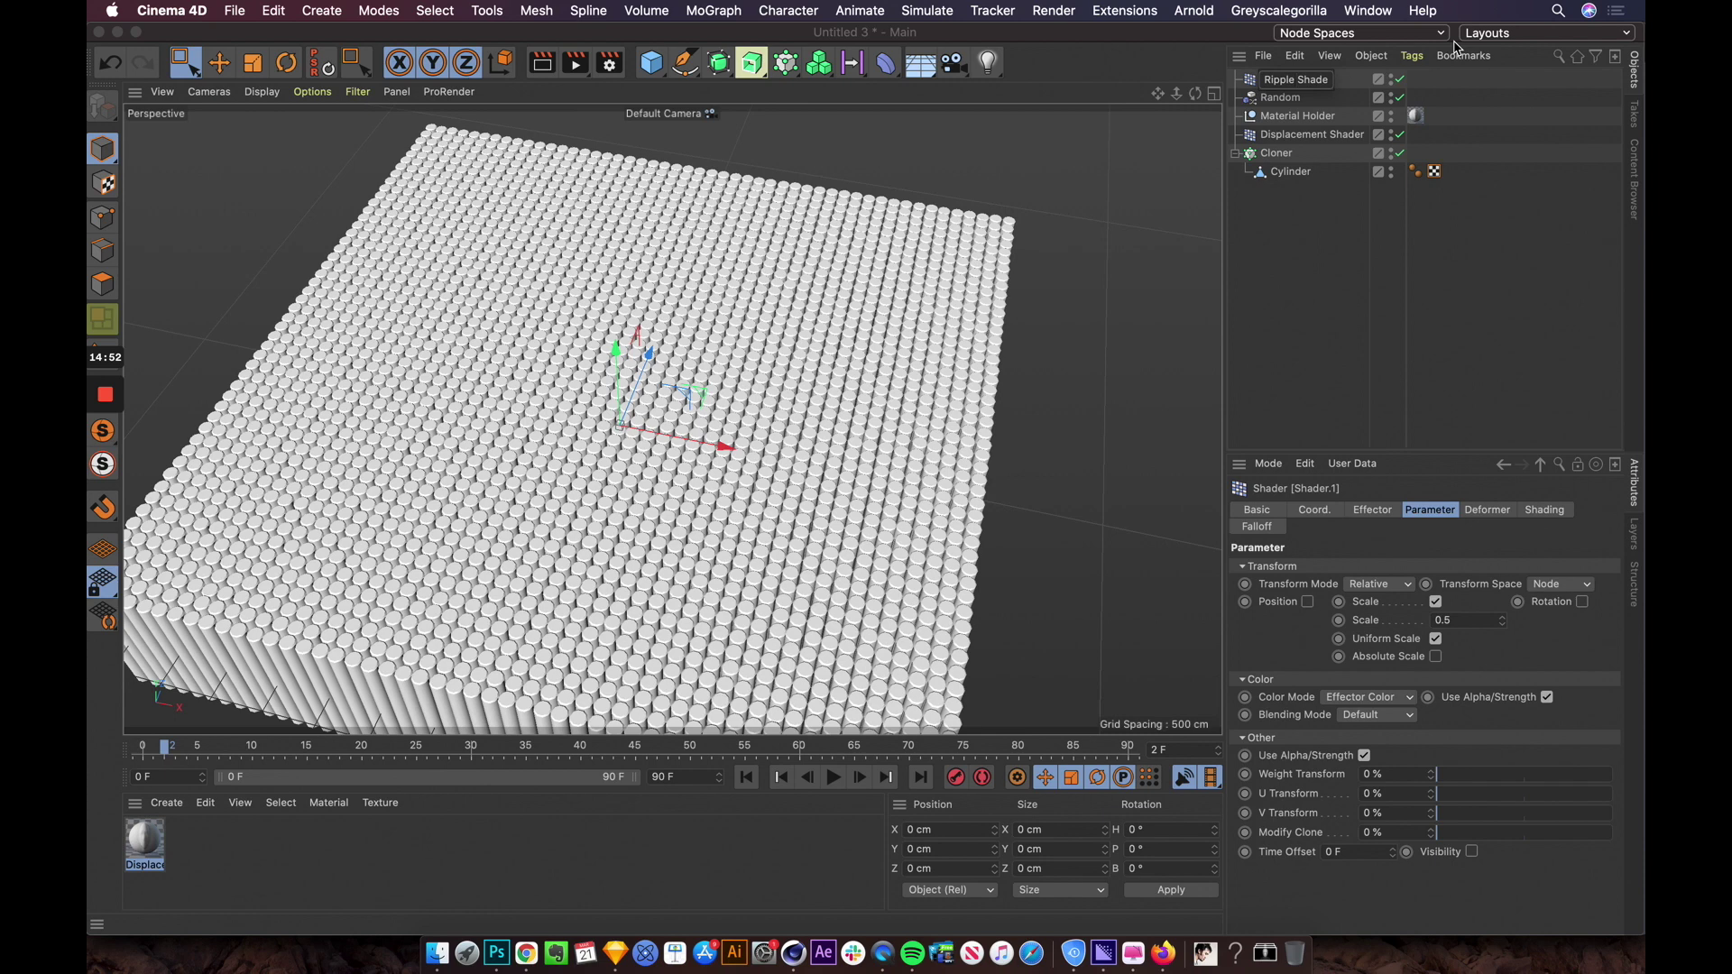
click(1280, 77)
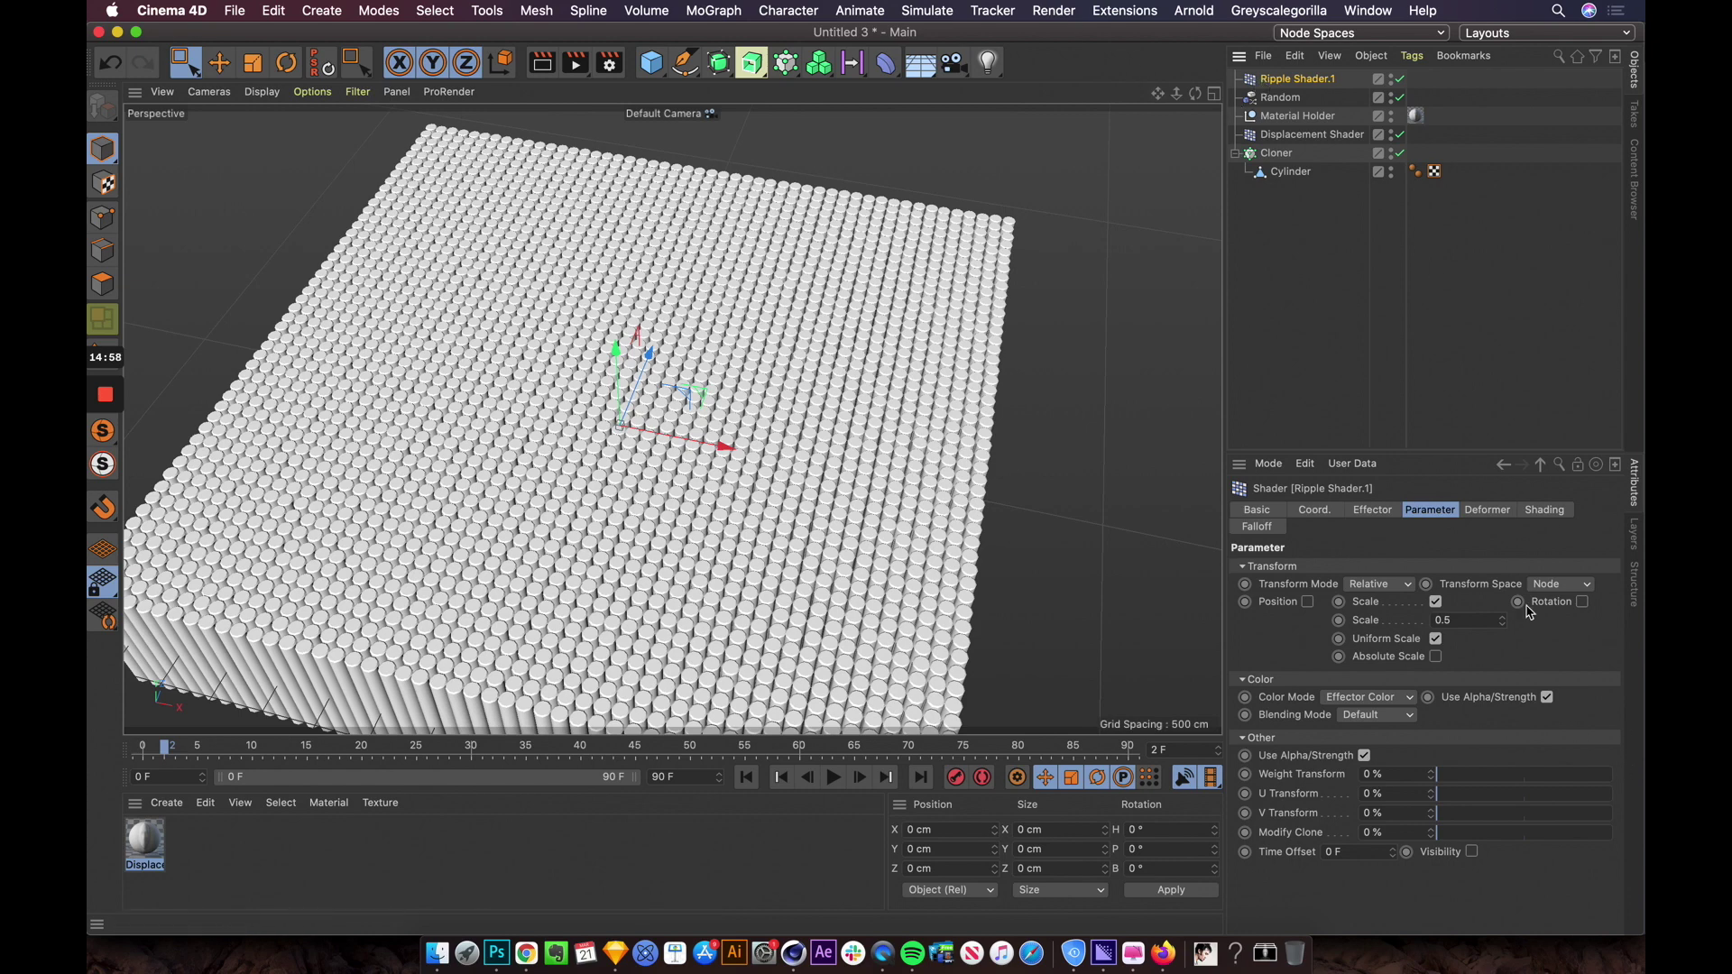
Step: Set the shading channel of the Ripple Shader.1 effector to Color
click(1491, 515)
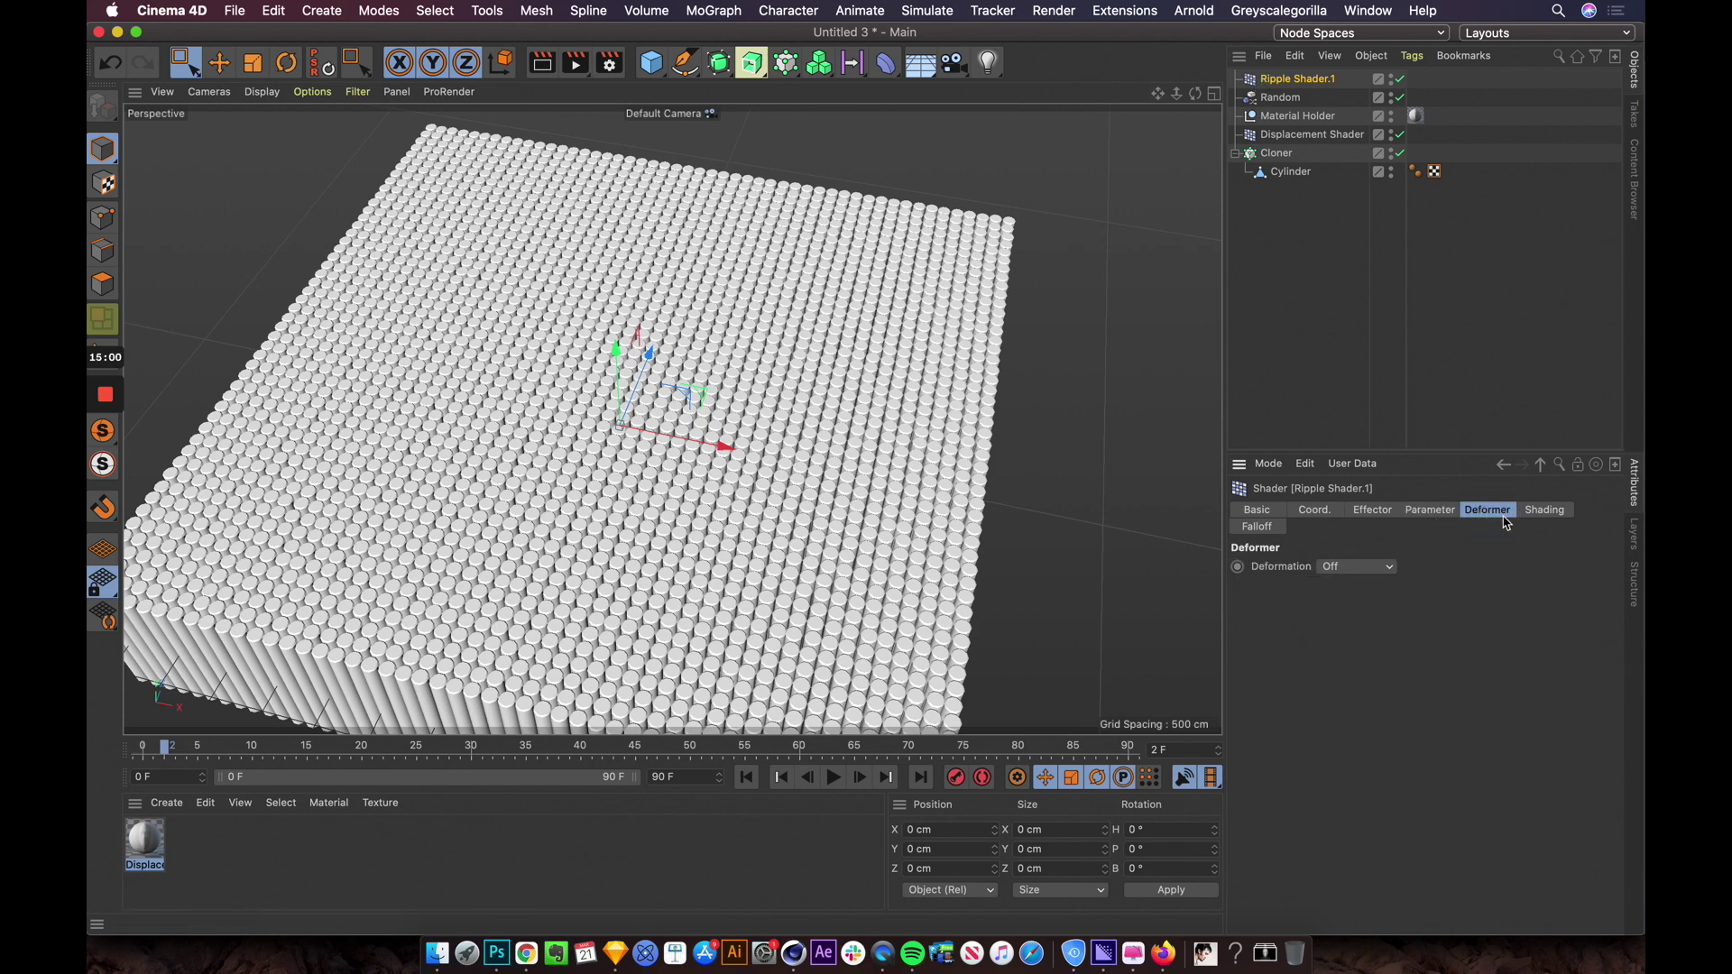
click(1548, 513)
click(1352, 568)
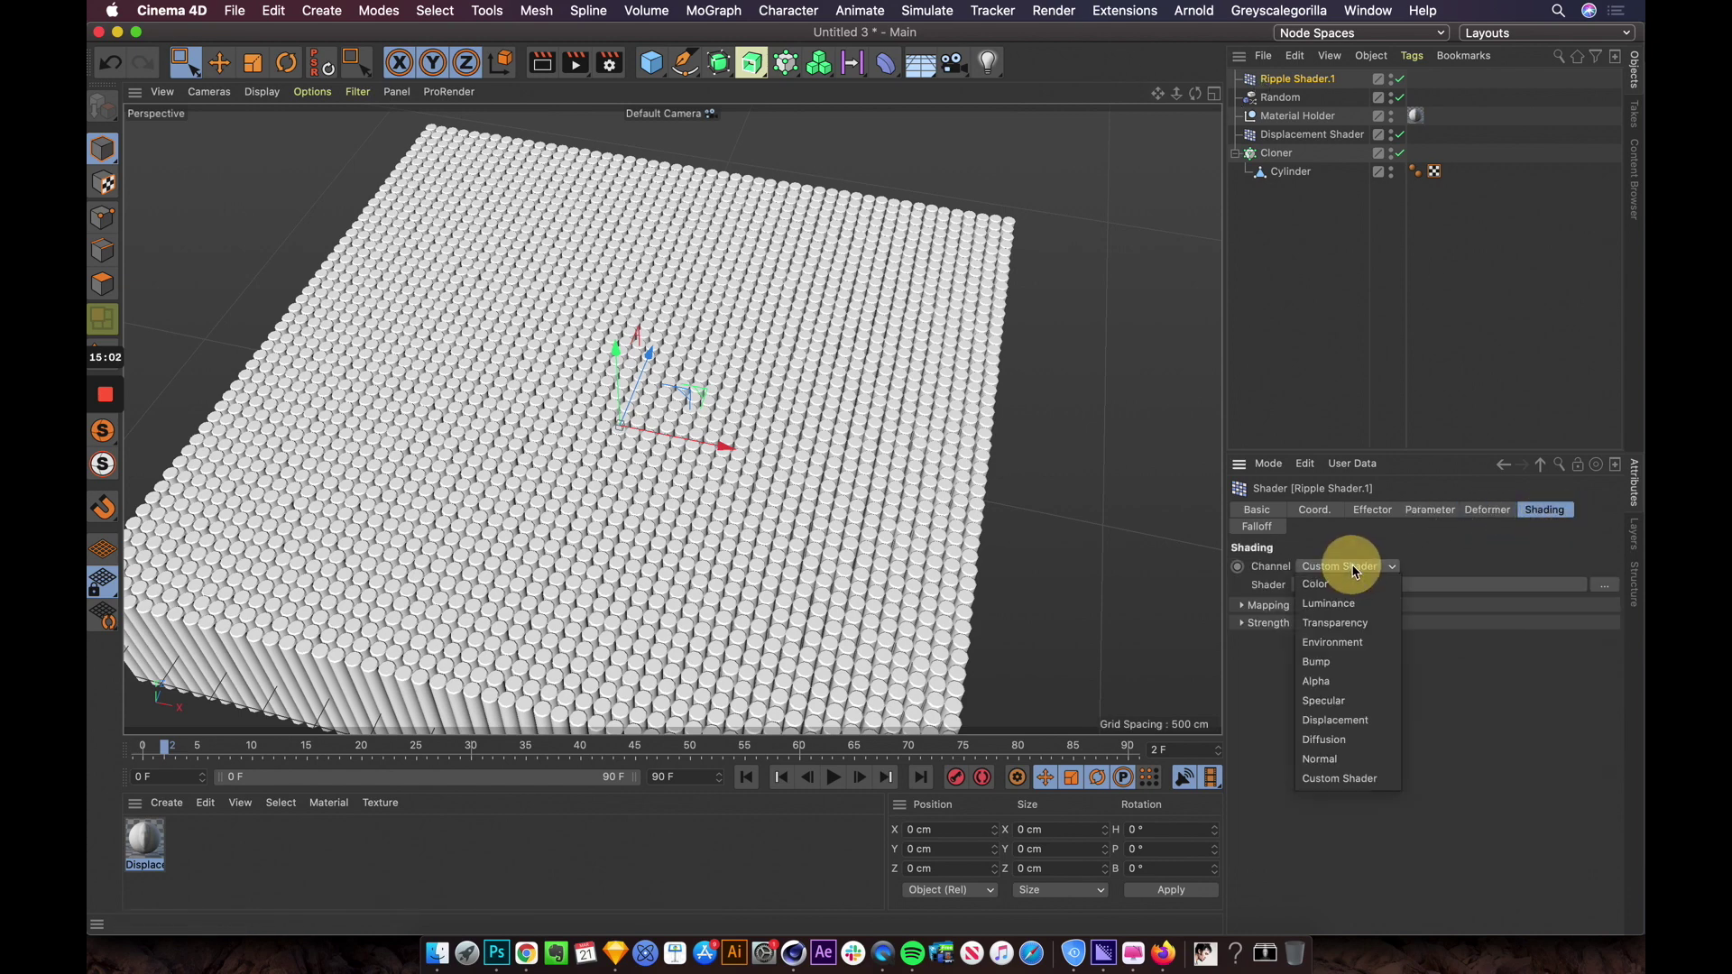
click(1343, 585)
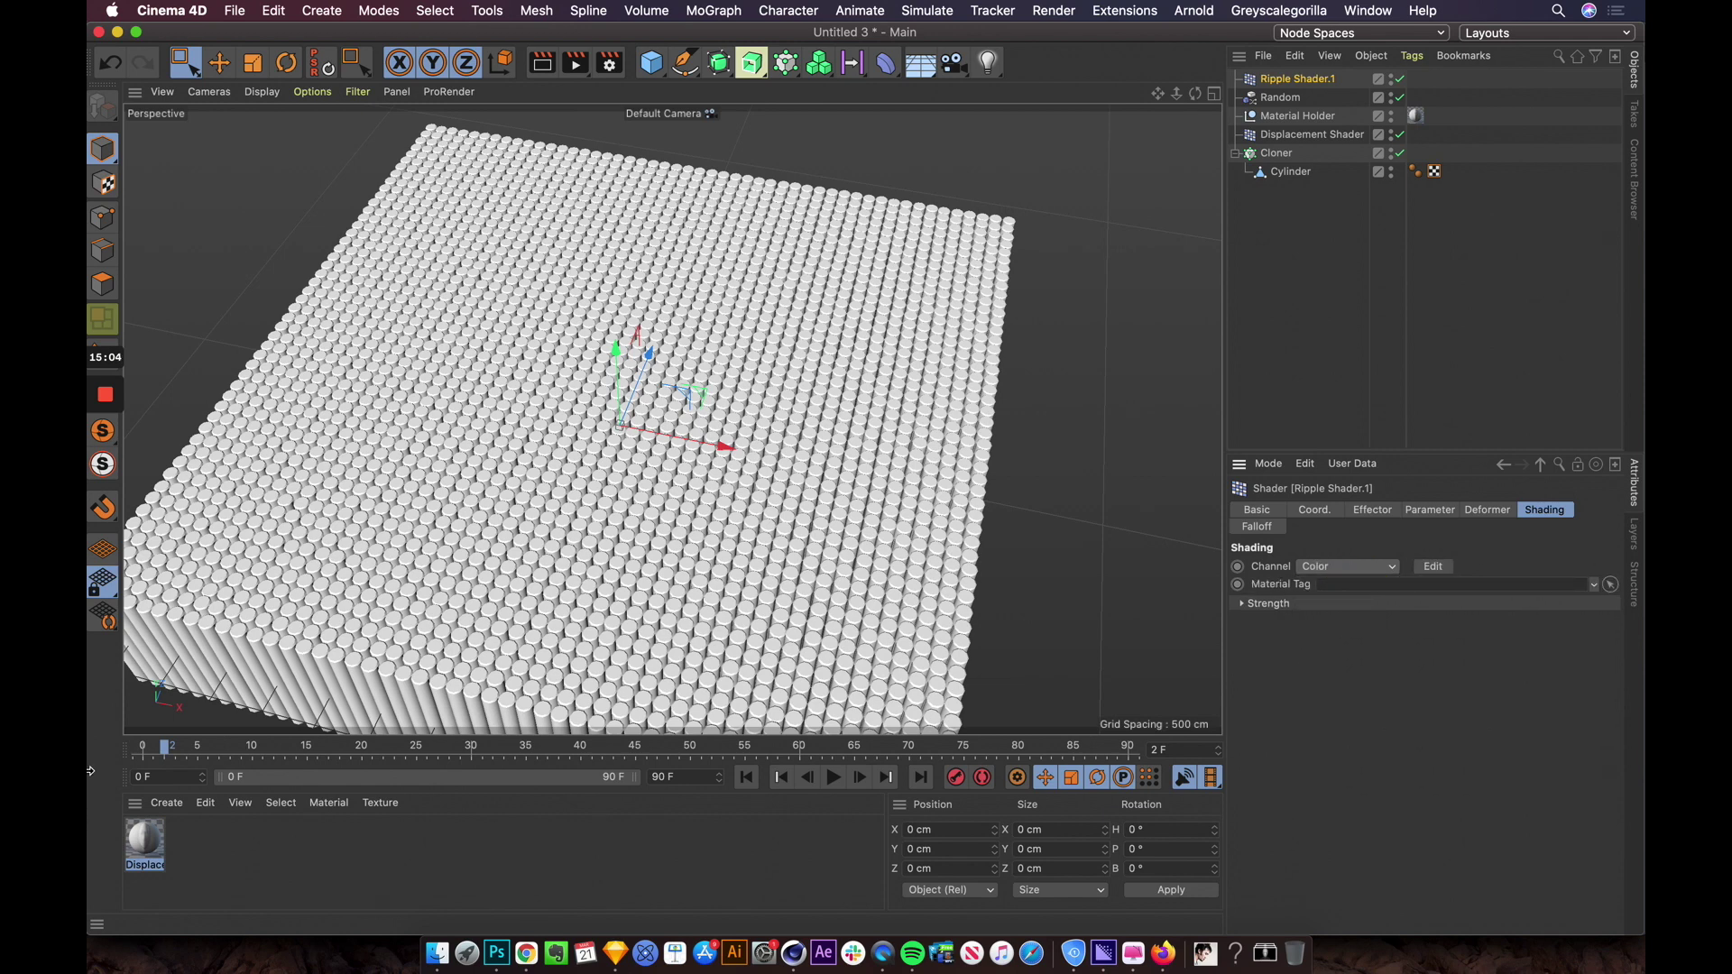
Step: Create a new default material and name it Ripple
click(167, 803)
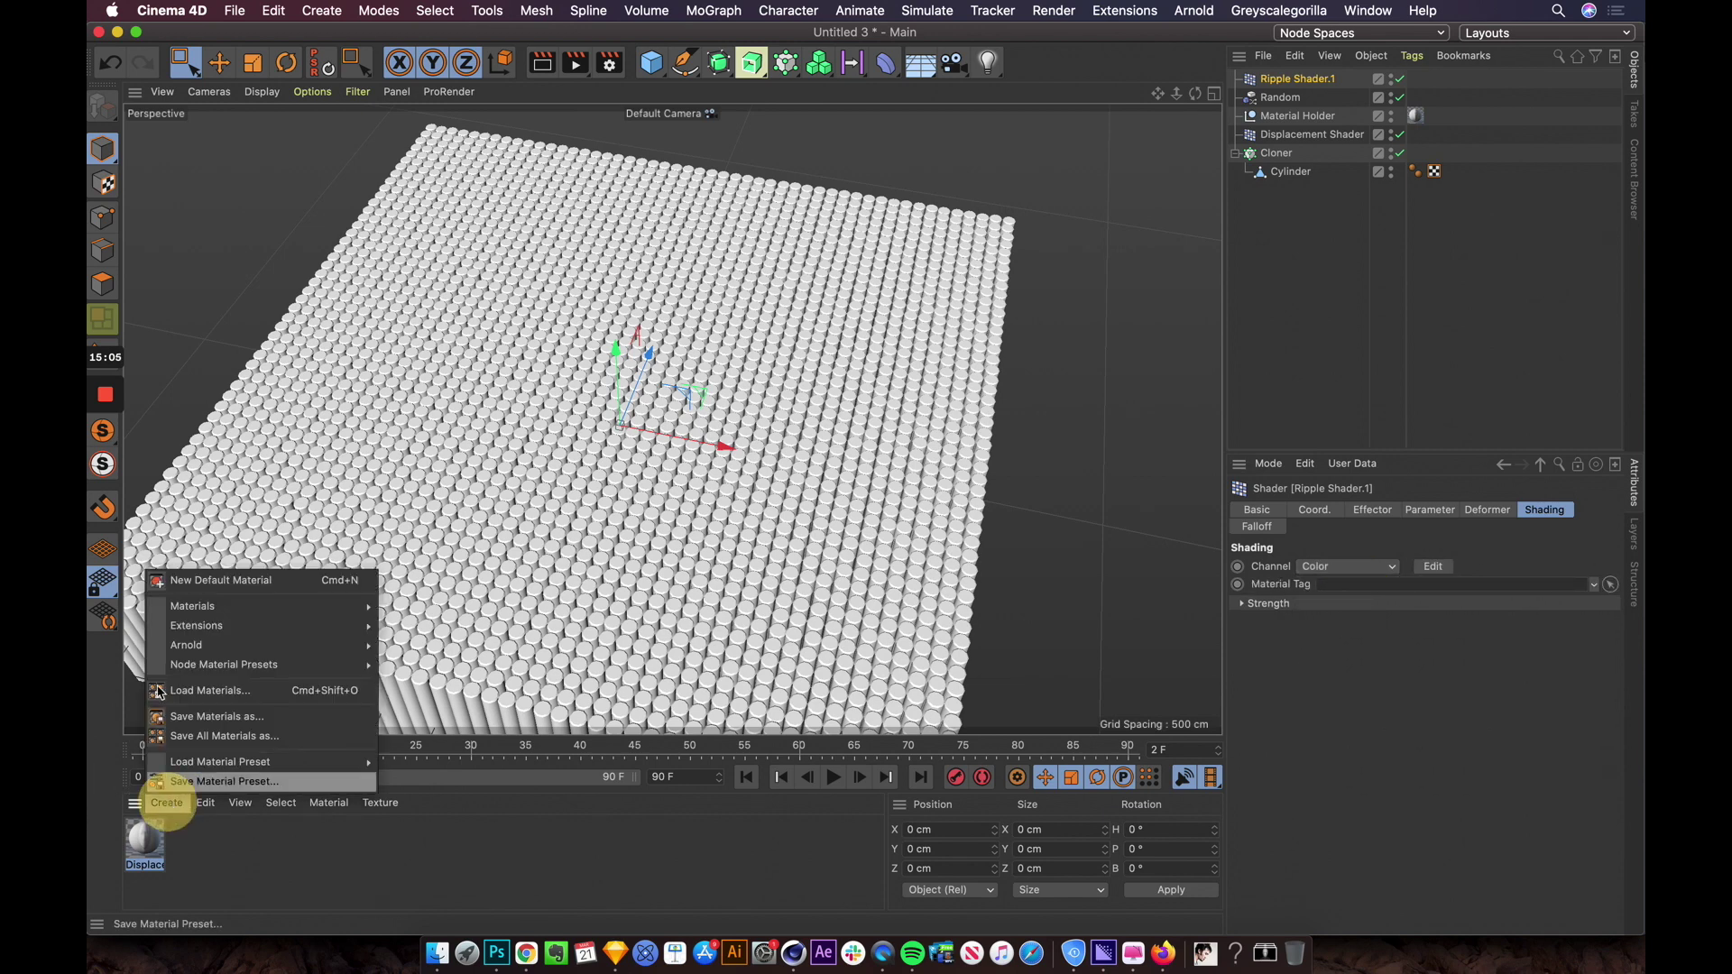
click(190, 582)
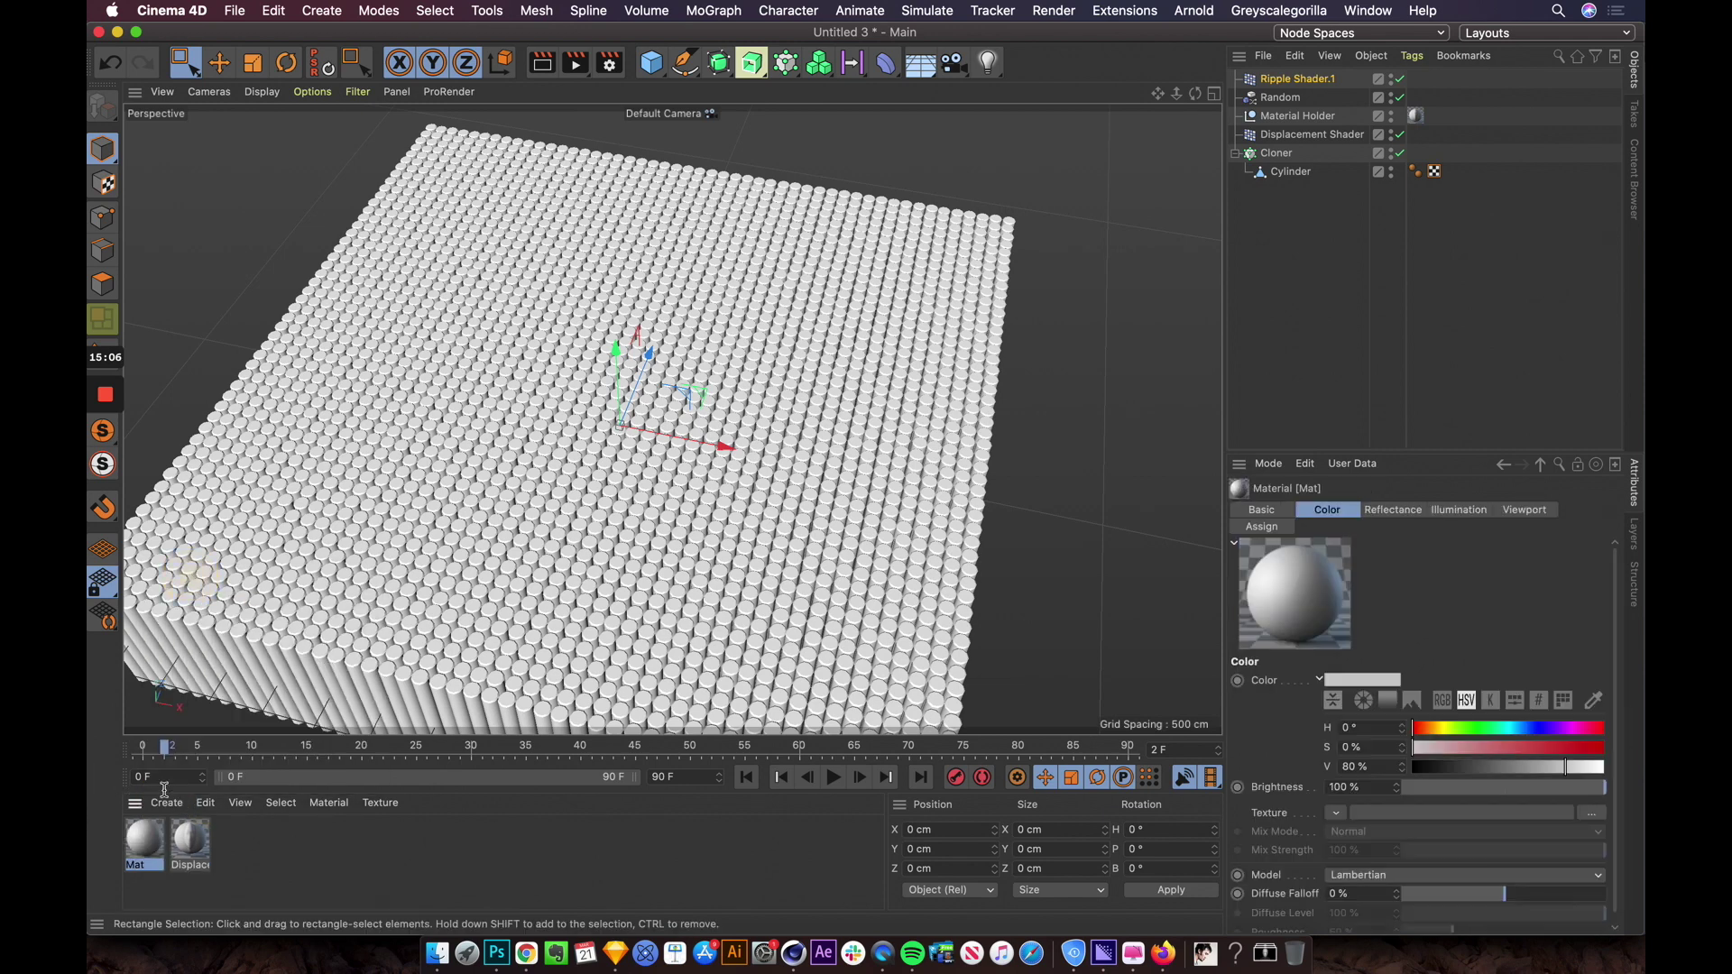
double_click(145, 865)
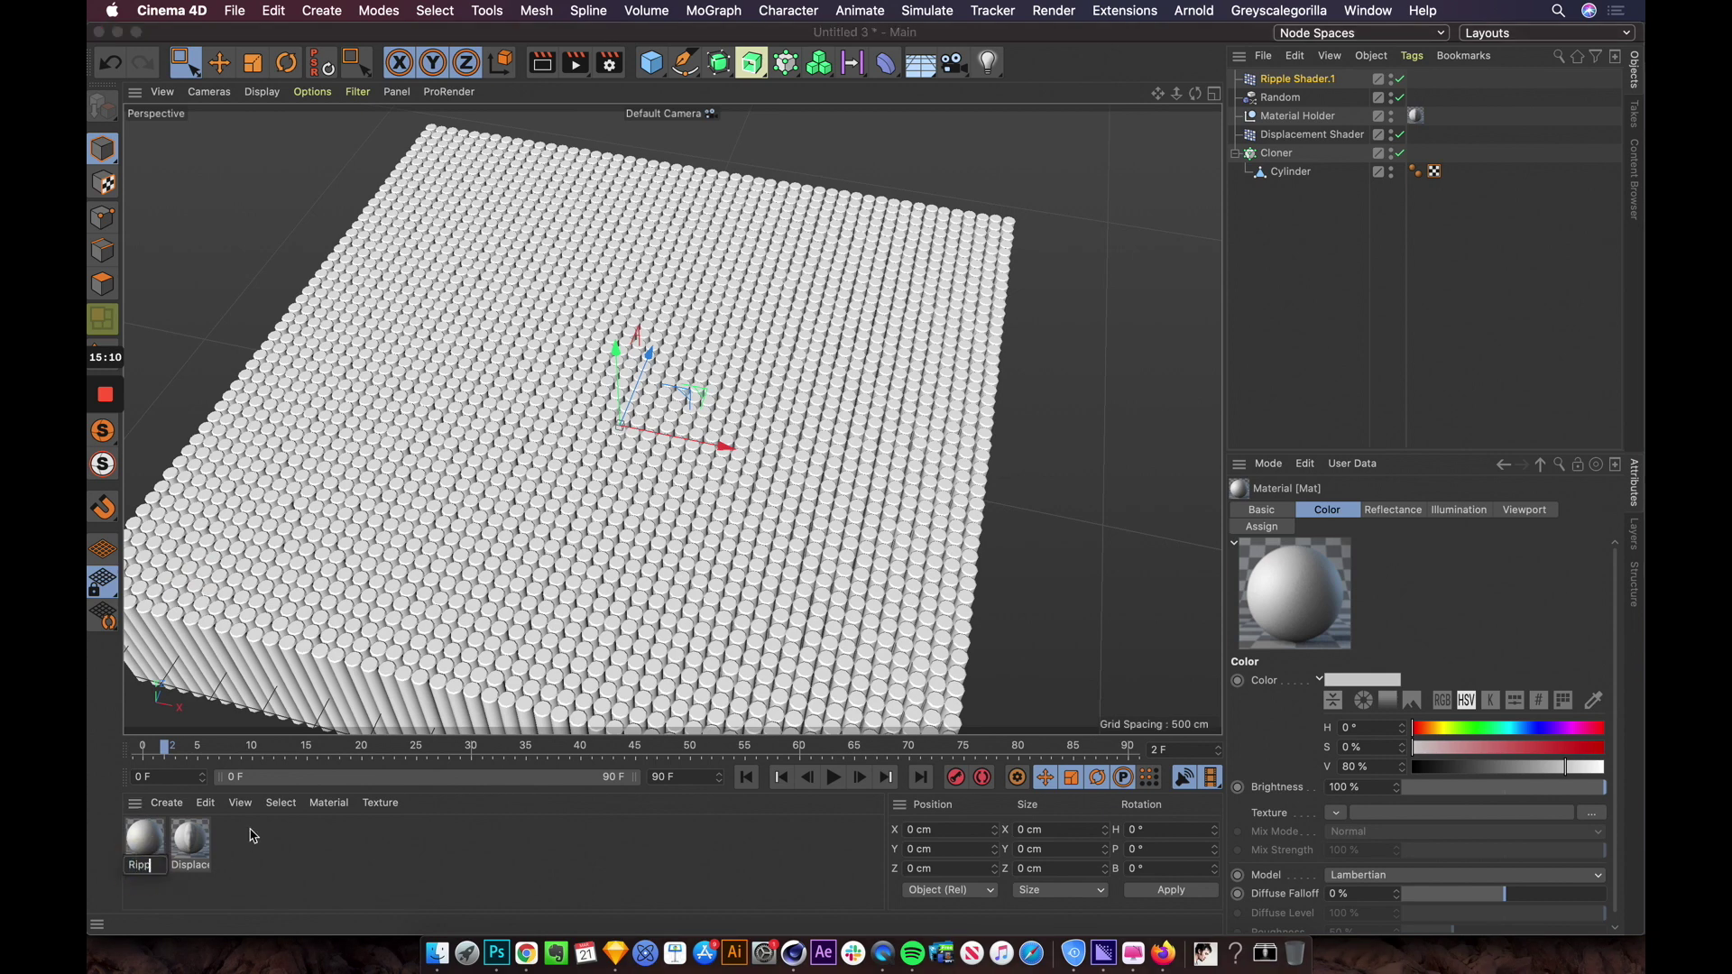
text(Ripple)
key(Return)
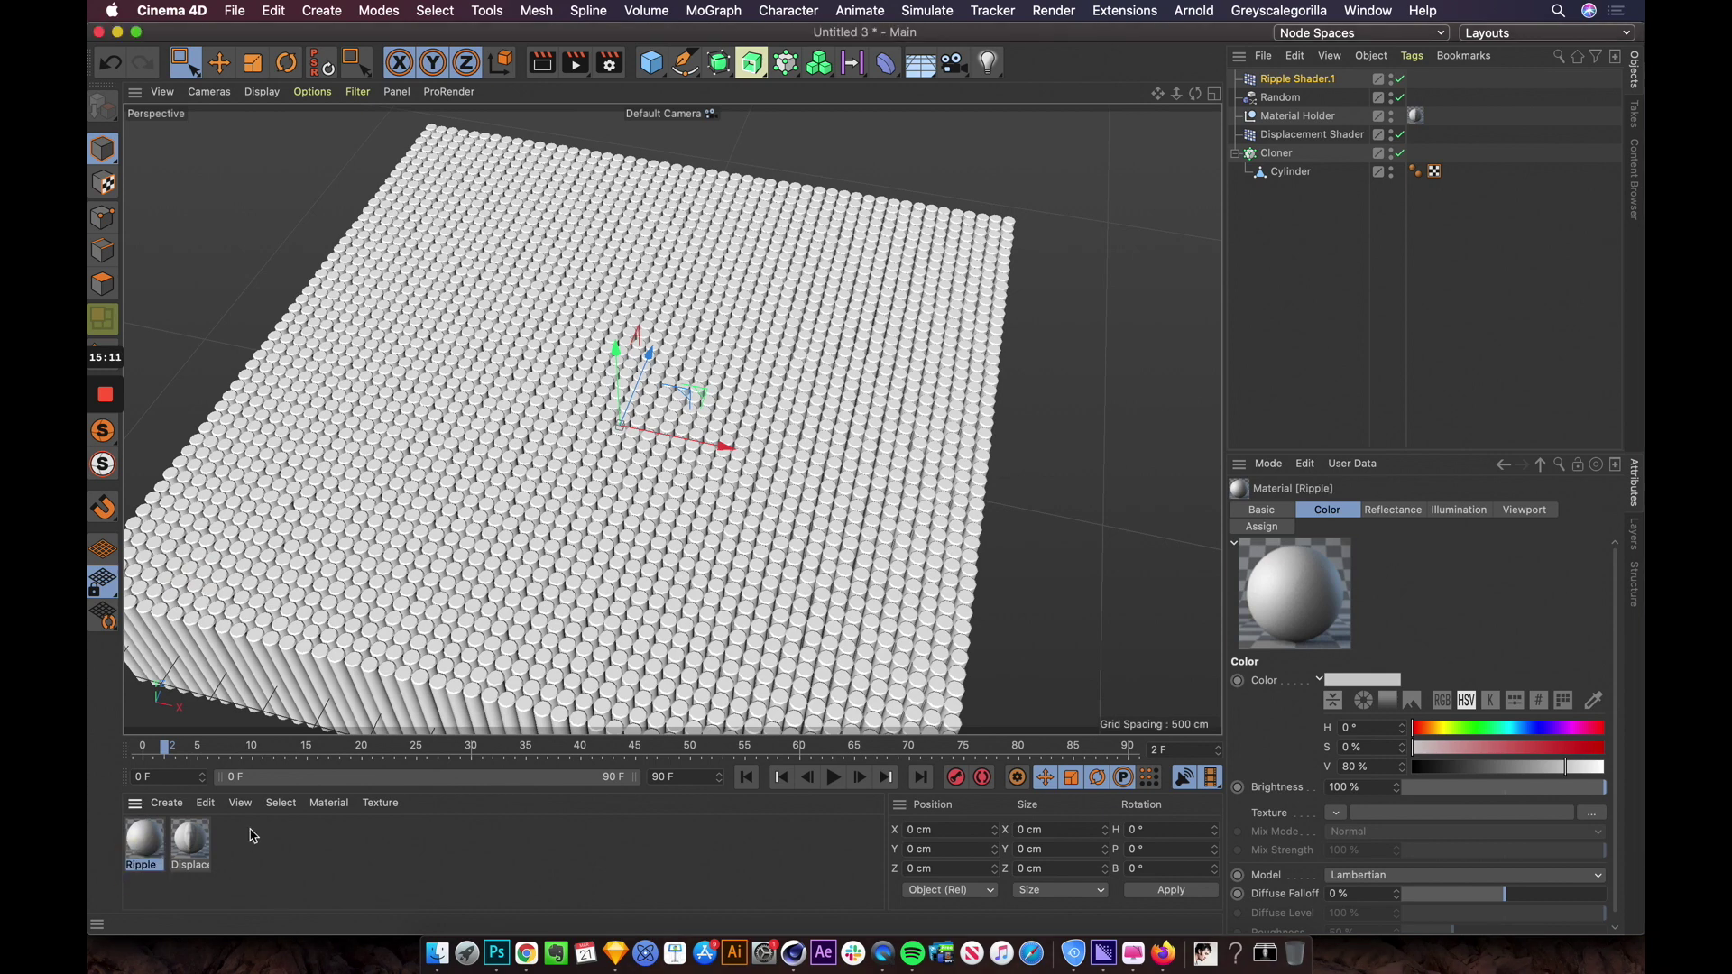
Step: Turn off the Ripple material's Reflectance channel and load a Gradient shader as its Color texture
double_click(145, 840)
click(464, 399)
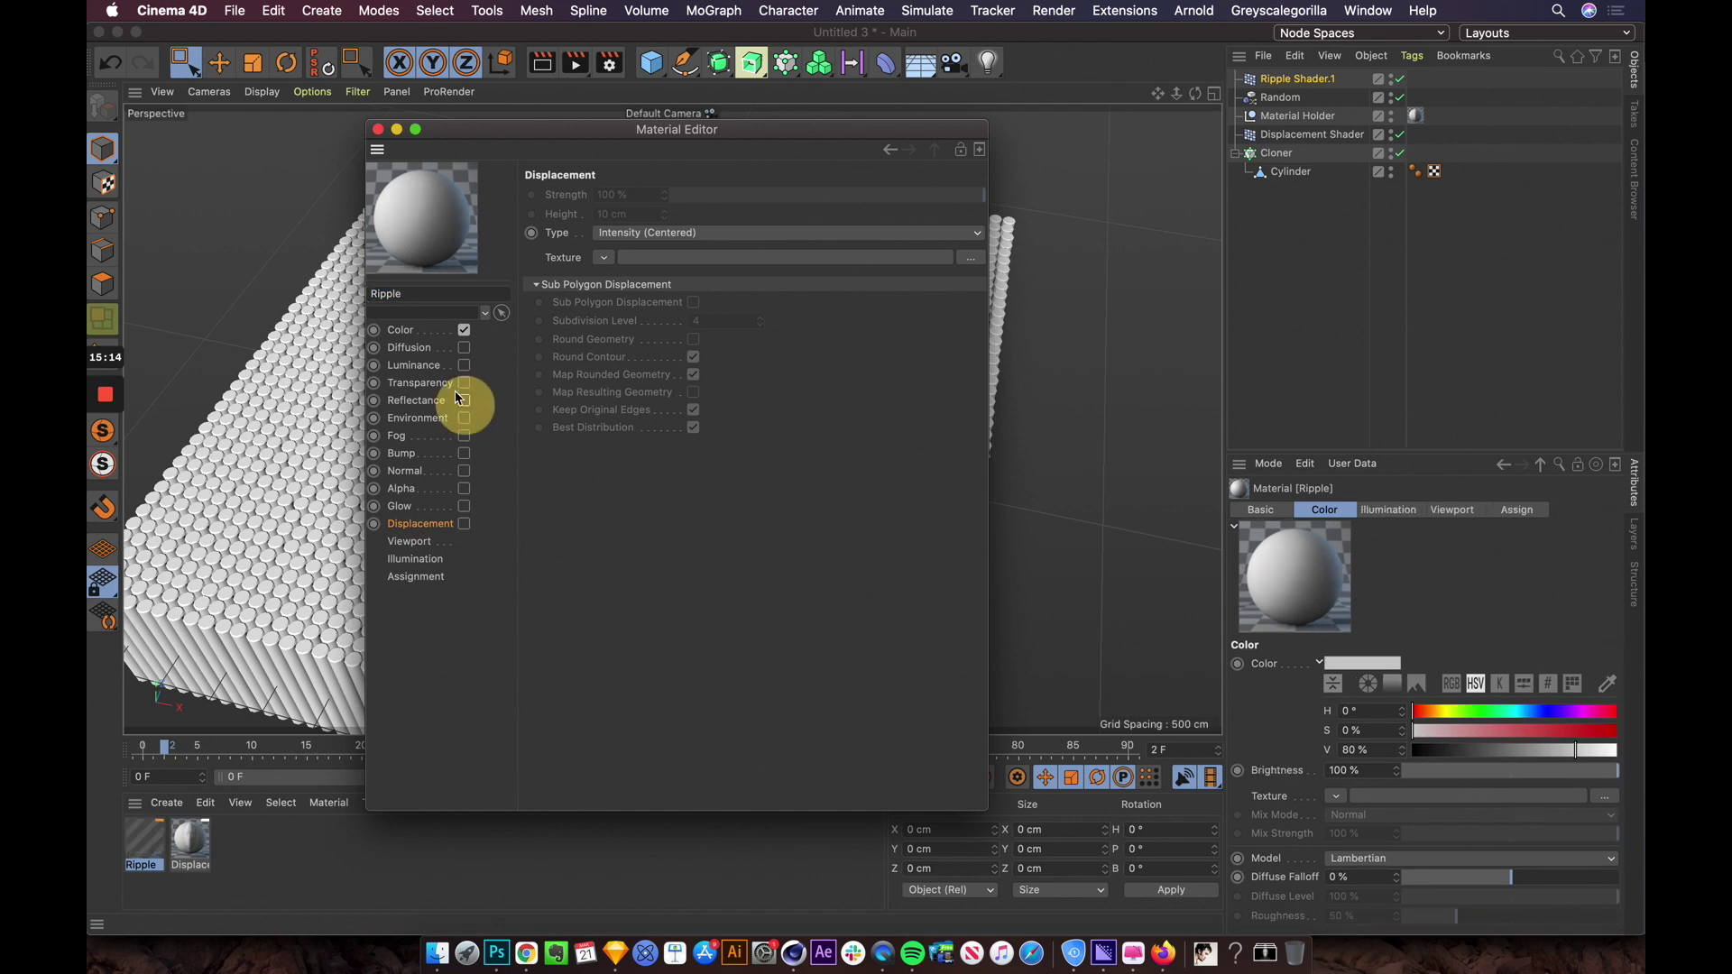
click(401, 330)
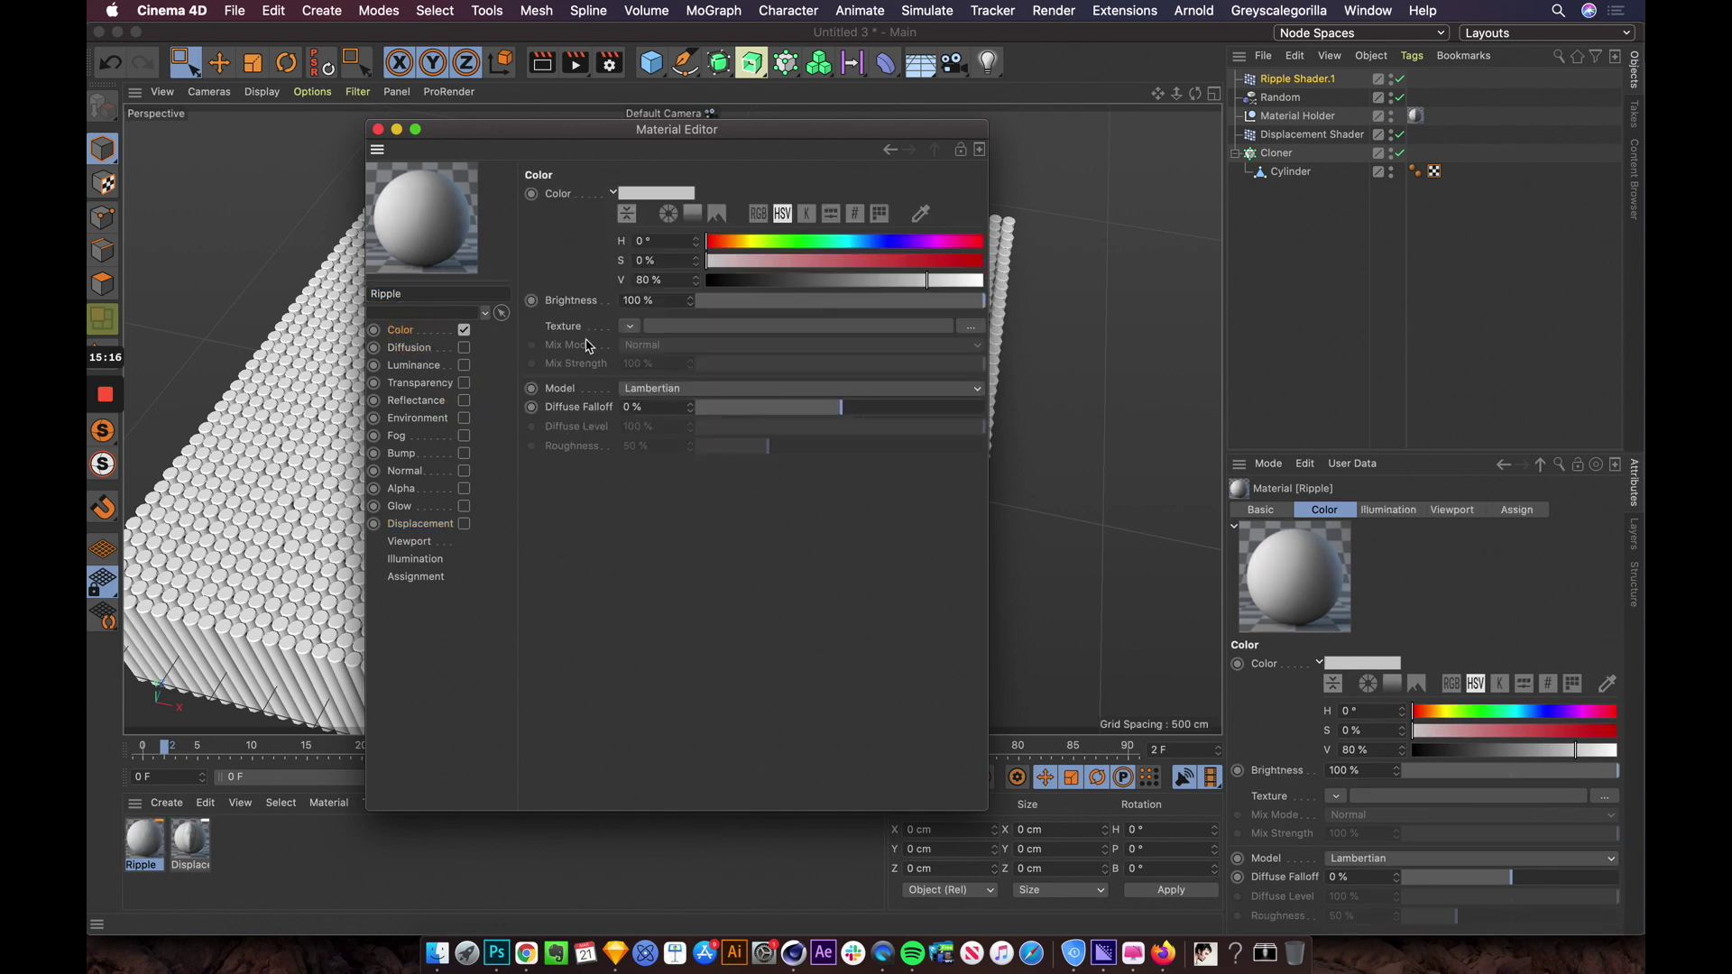
click(629, 325)
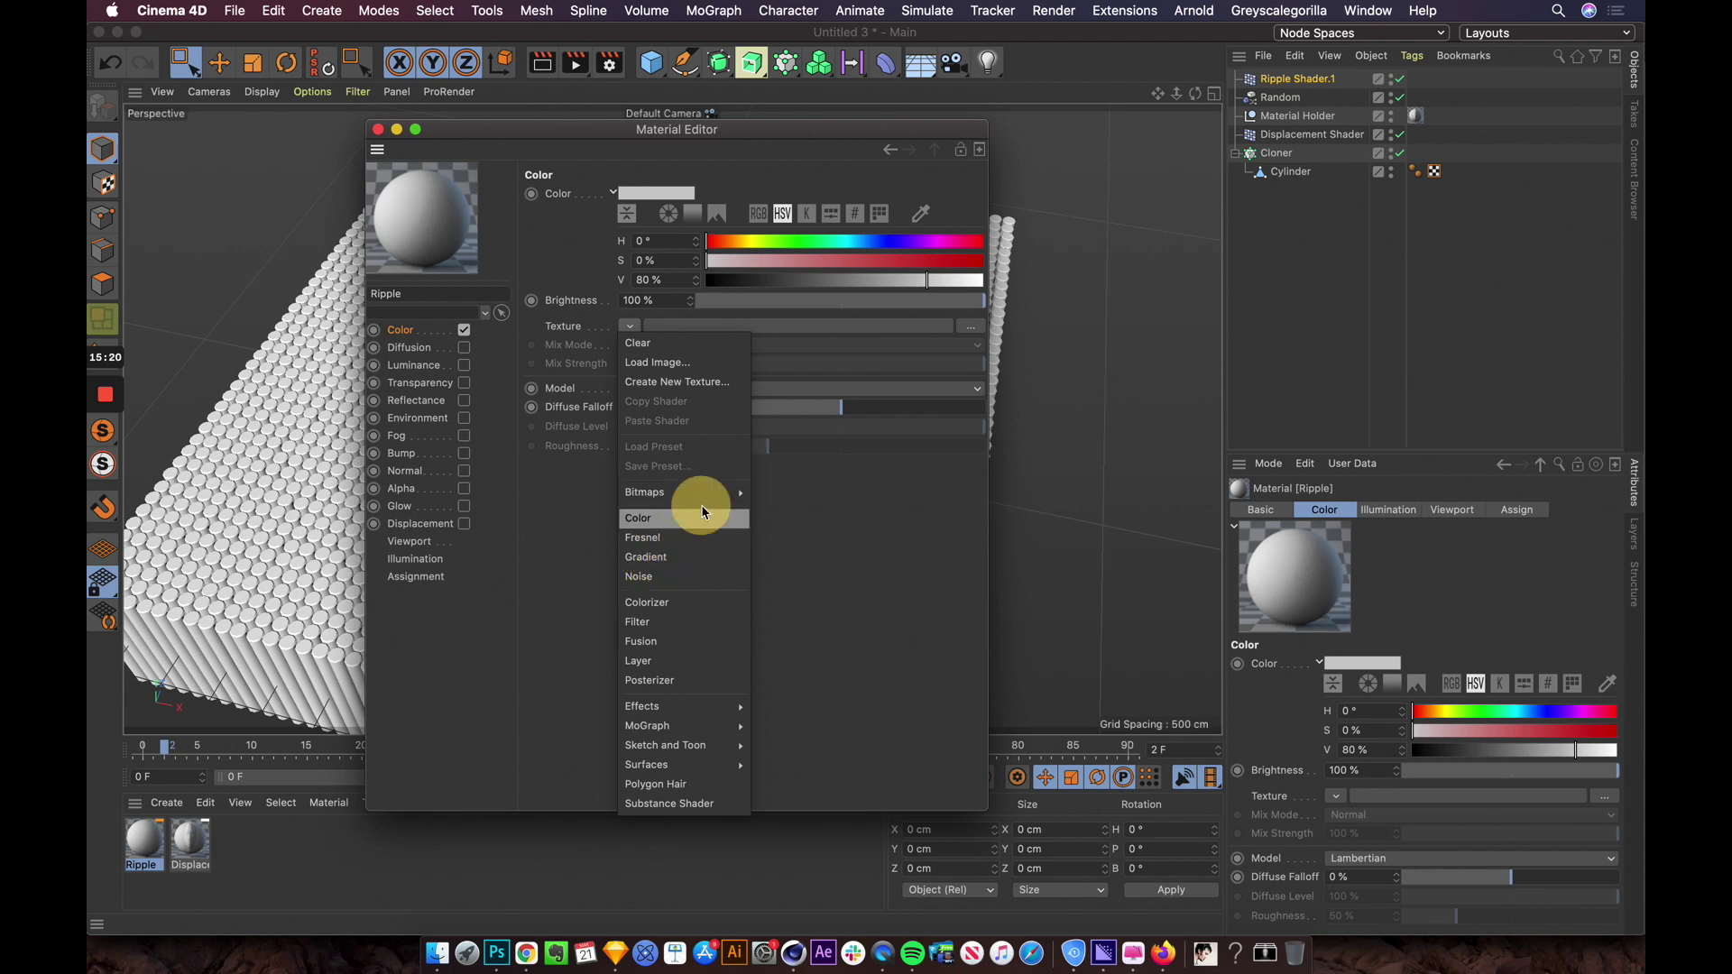
click(682, 558)
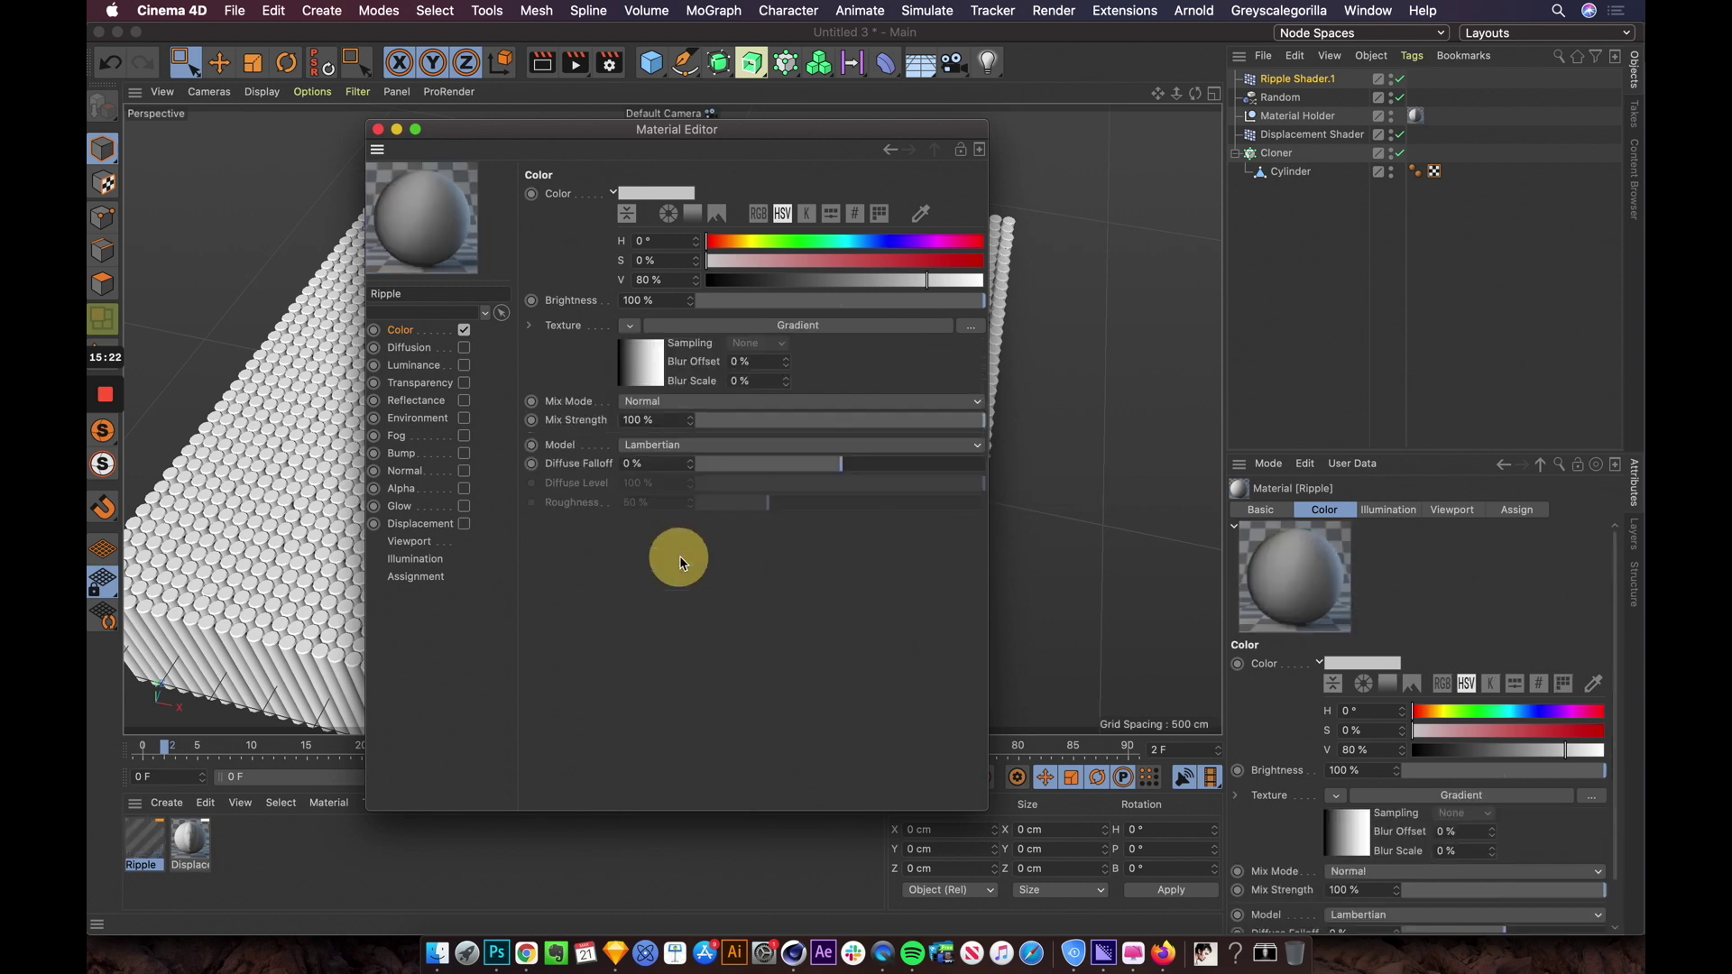
Step: Change the Color texture's gradient type to 2D - Circular
click(766, 330)
click(624, 380)
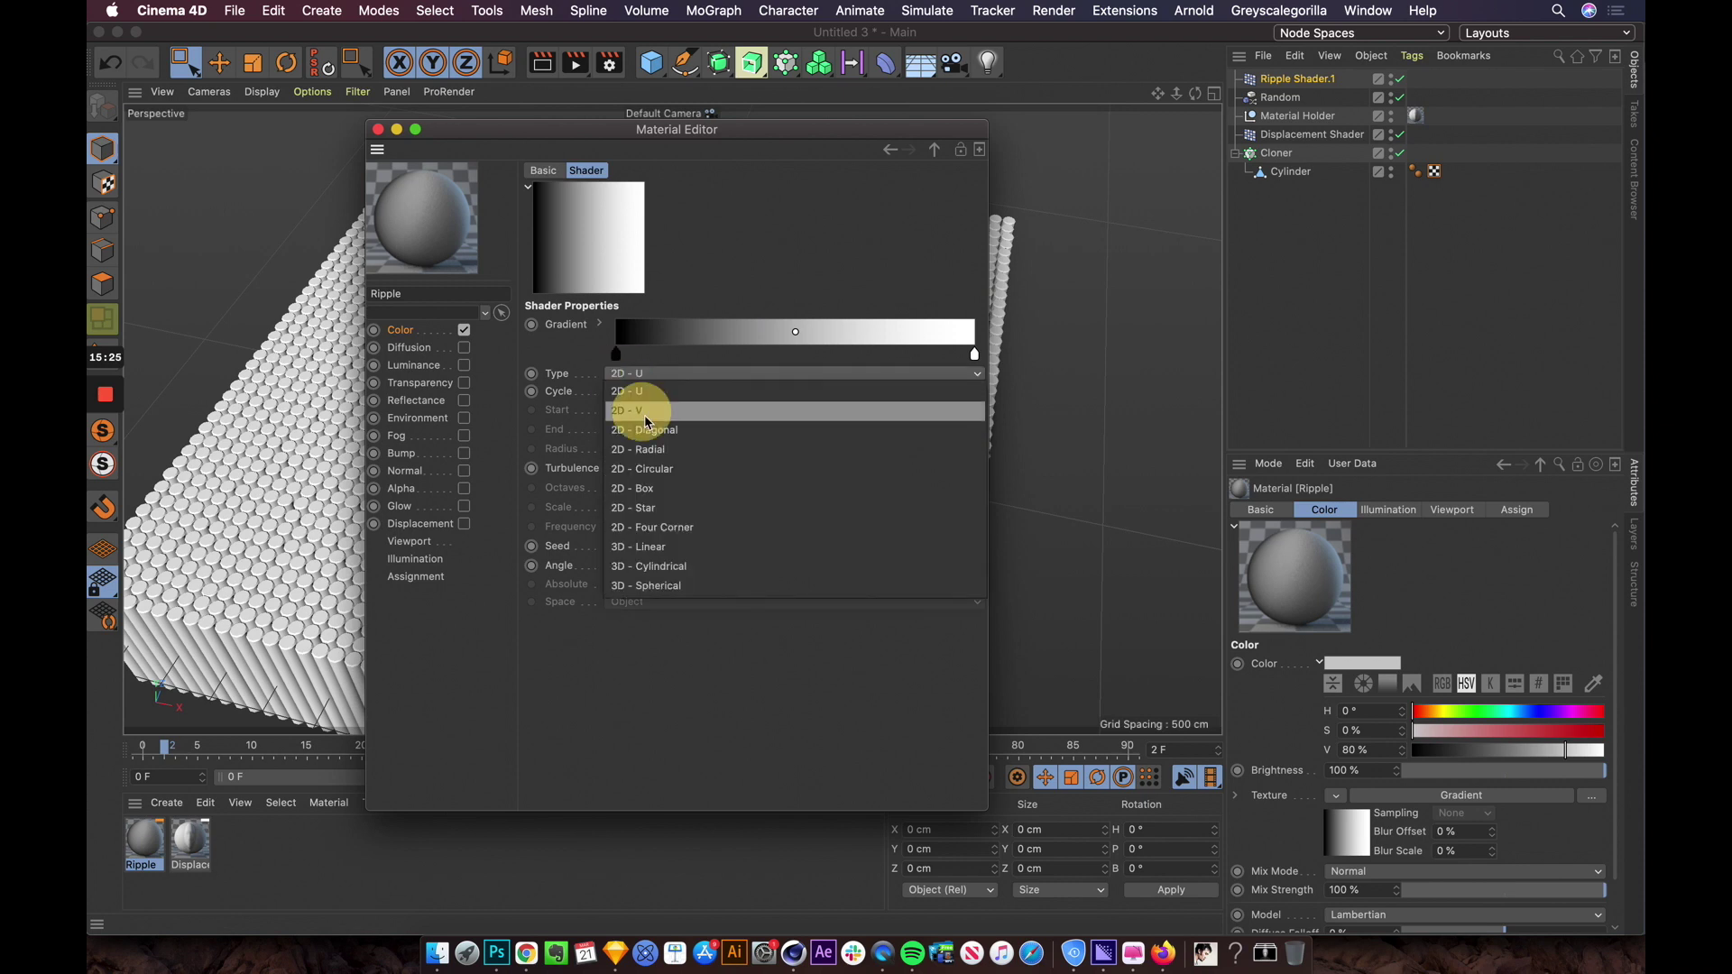
click(665, 455)
click(687, 373)
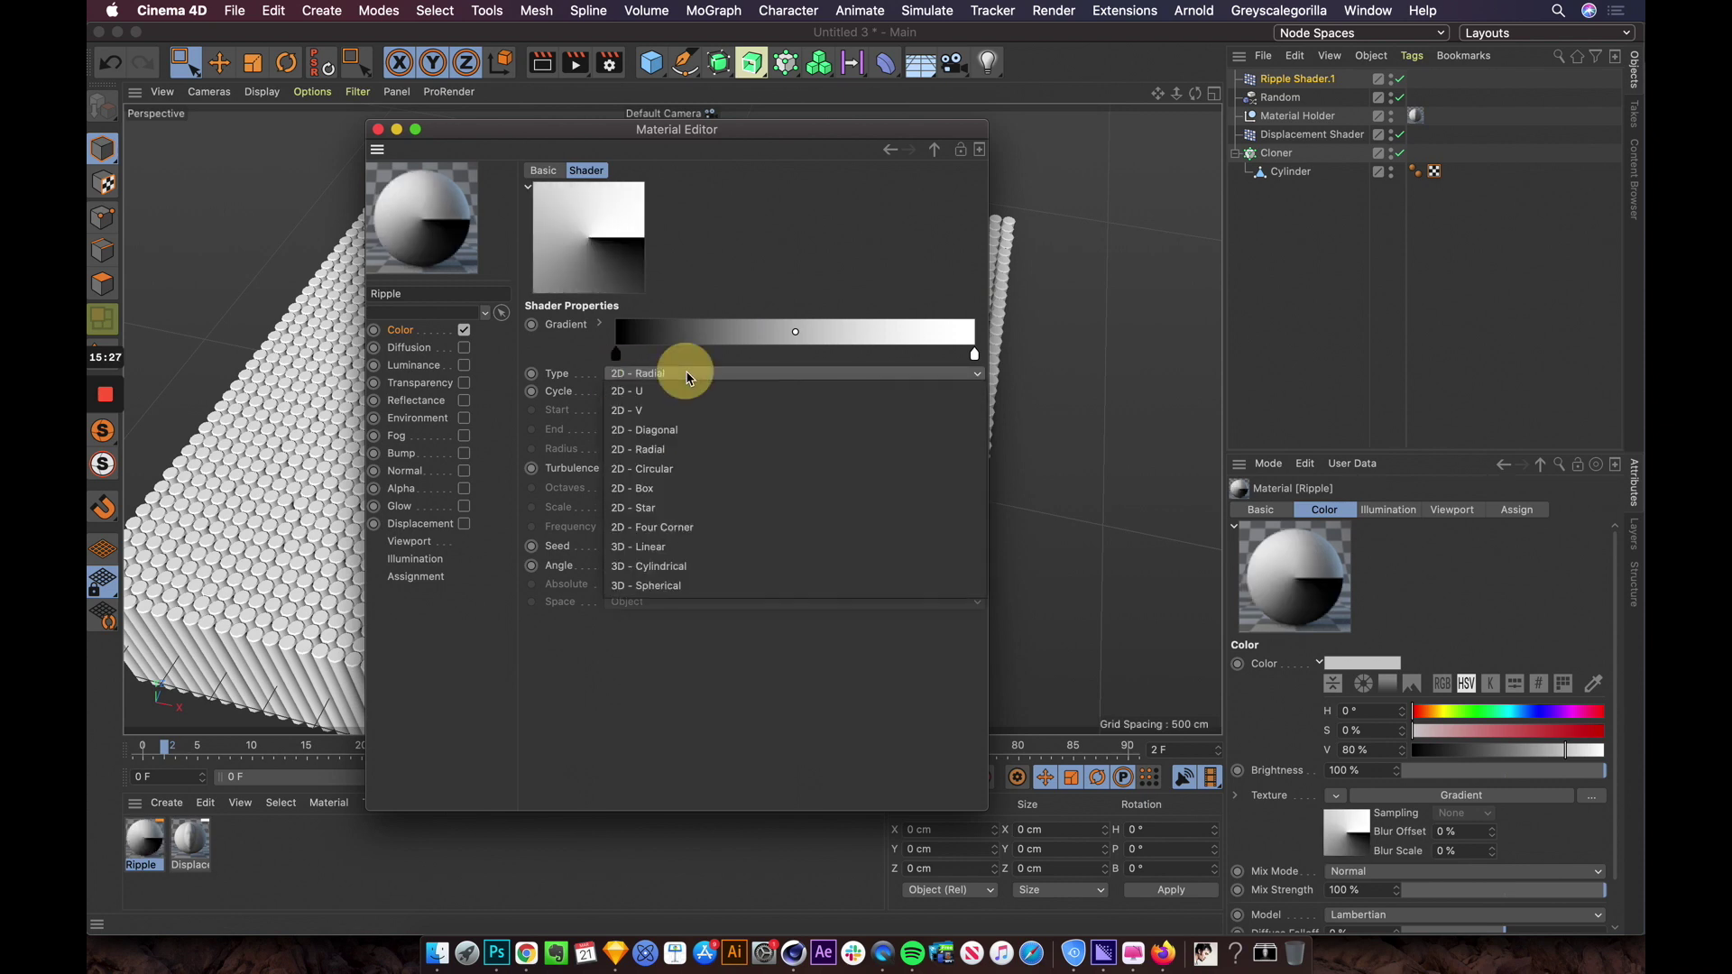
click(672, 469)
Step: Shape the gradient into a narrow black ring with a black knot at about 29 % between white knots, the inner one at about 20 %
drag(617, 355, 713, 353)
click(976, 356)
drag(976, 356, 695, 356)
click(713, 355)
double_click(695, 356)
click(884, 407)
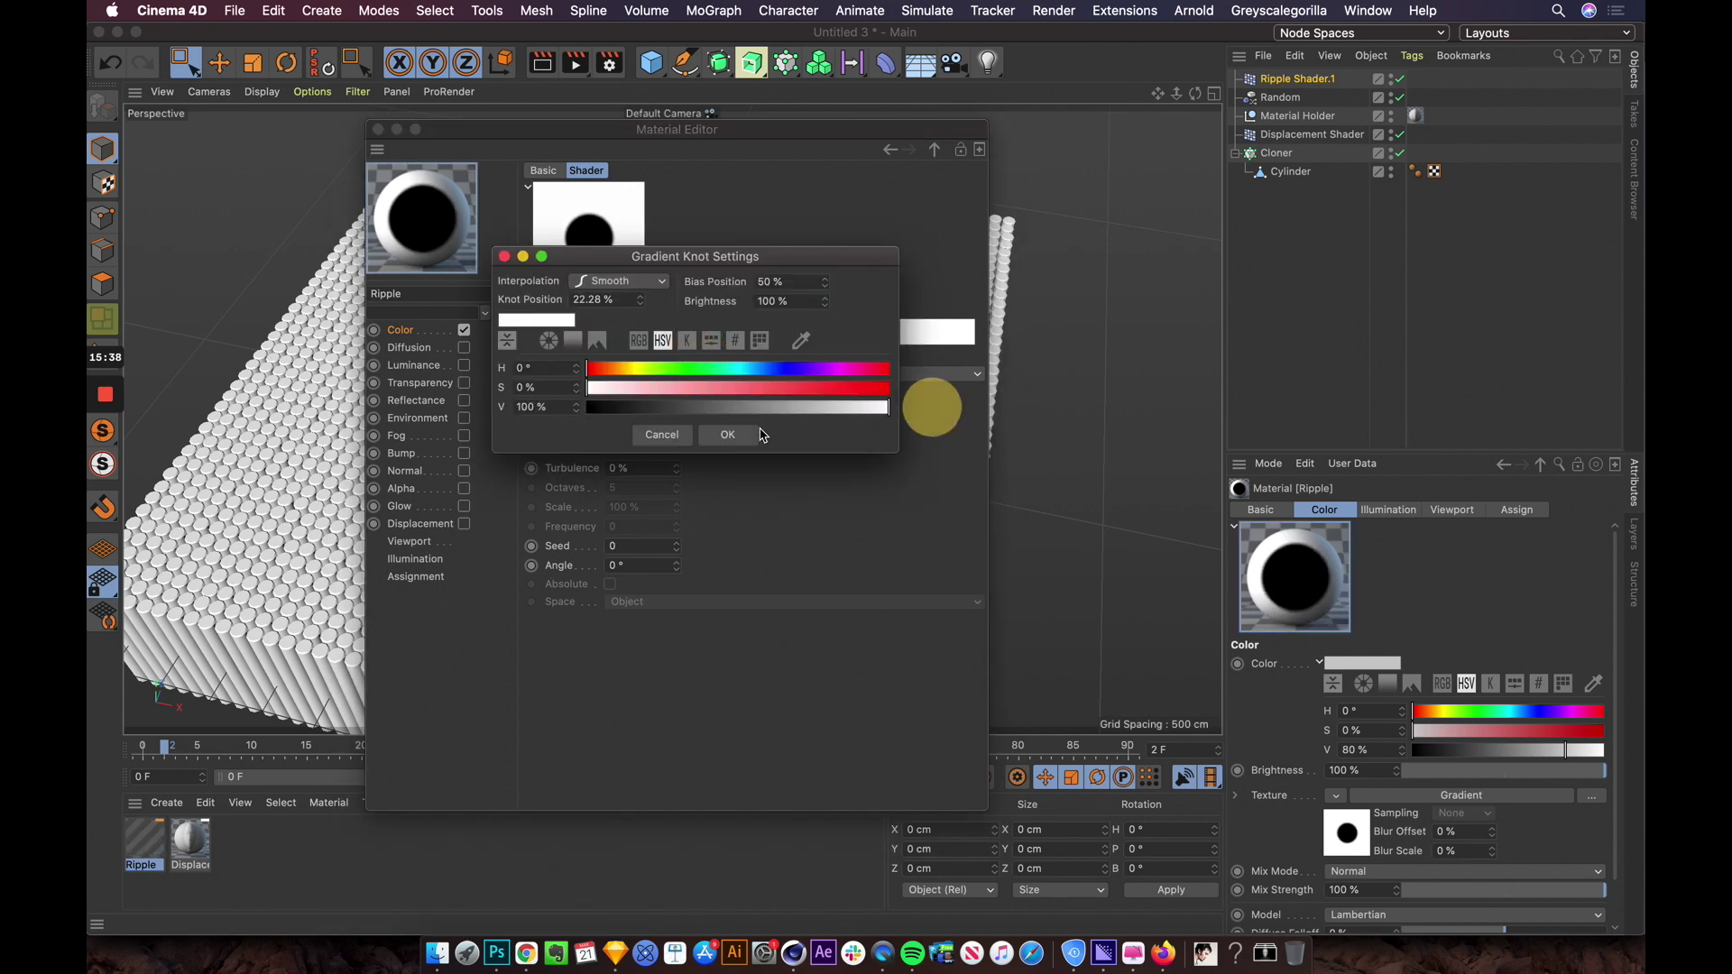
click(727, 435)
drag(699, 355, 753, 355)
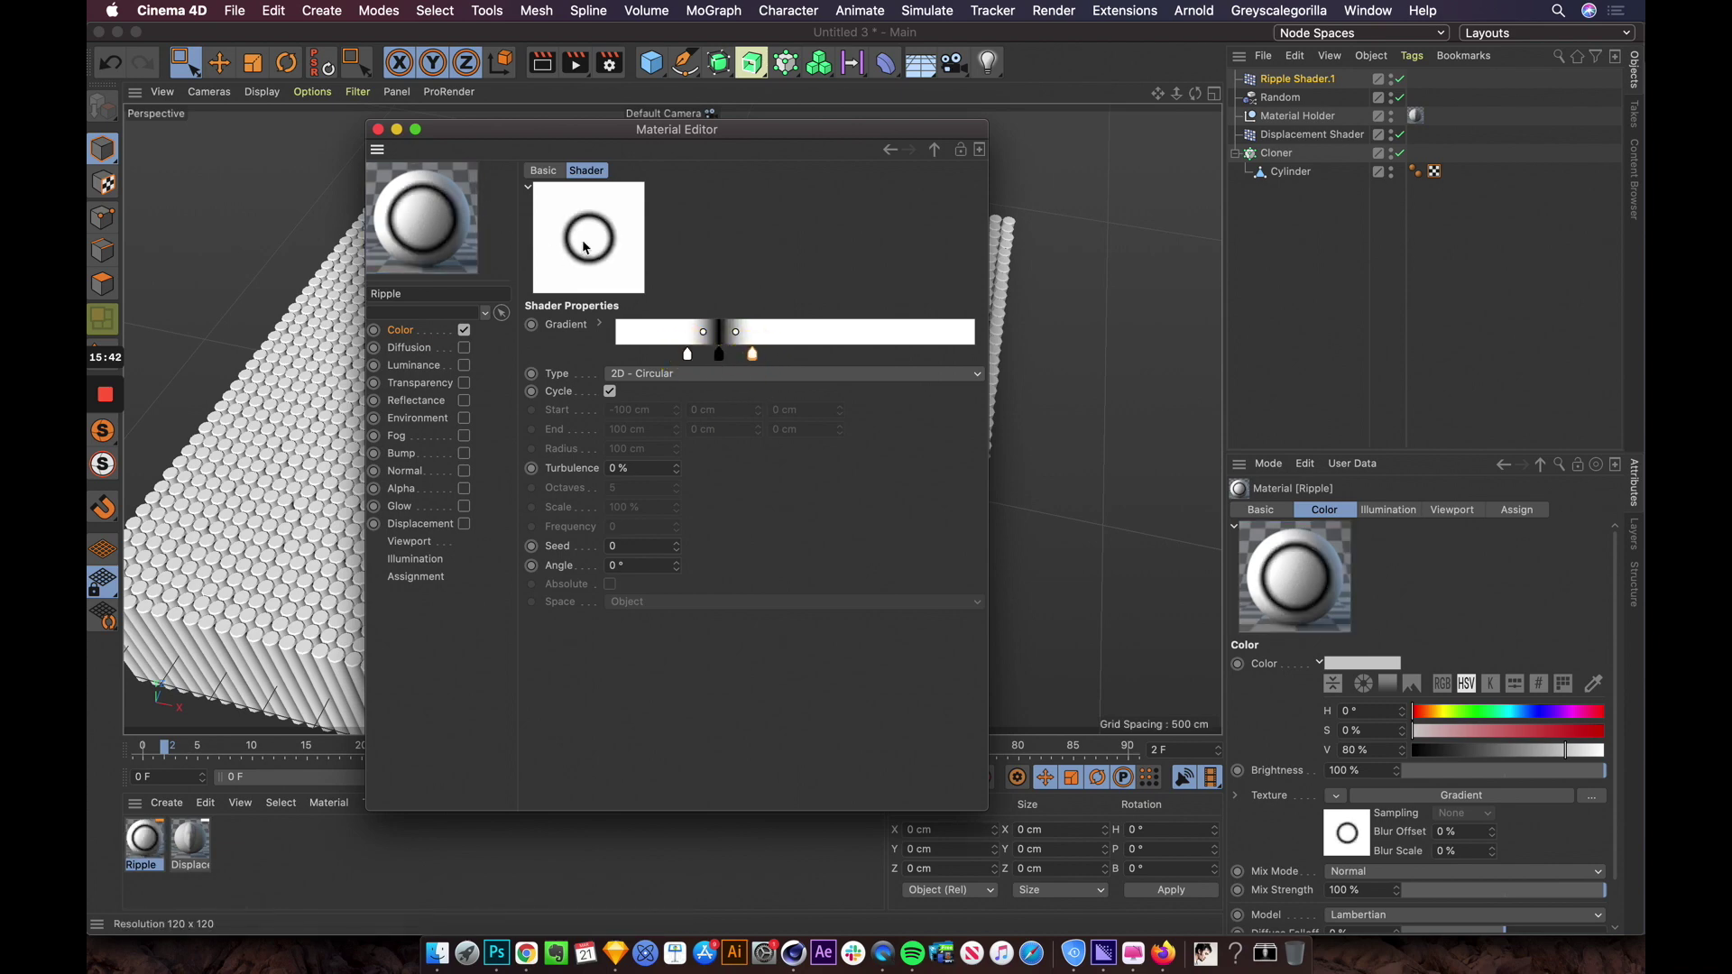
Step: Apply the Ripple material to Material Holder and link its material tag to the Ripple Shader.1 effector's Material Tag
click(378, 129)
drag(154, 851, 1318, 118)
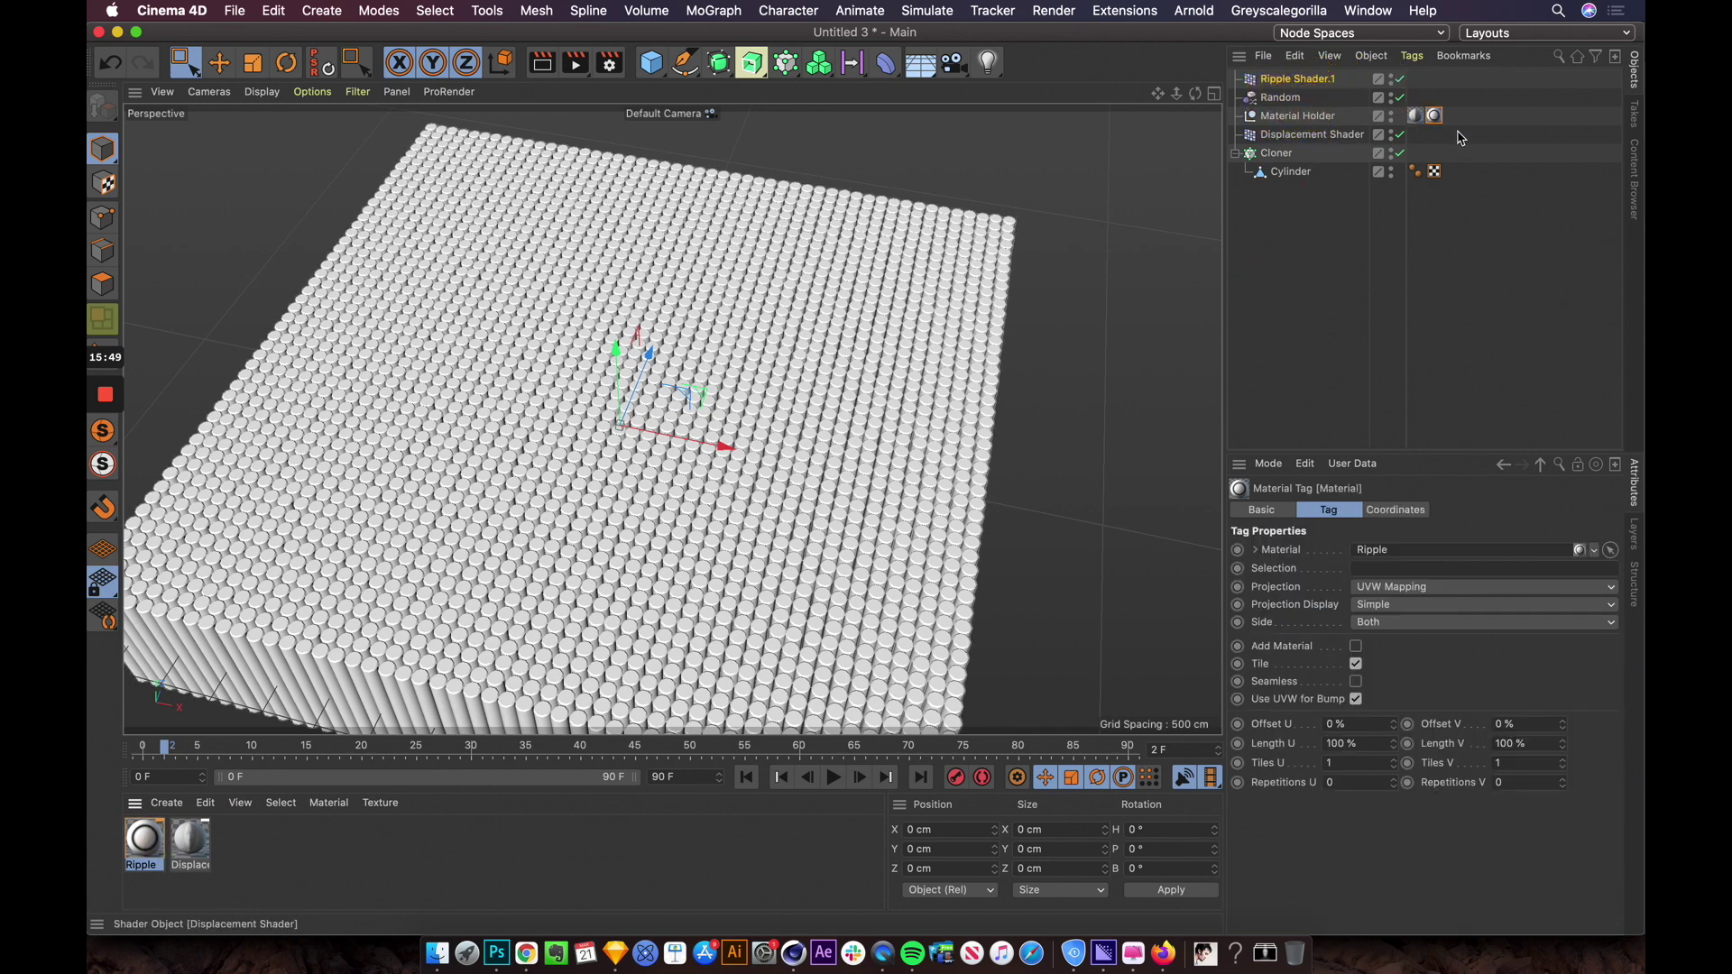
click(1297, 81)
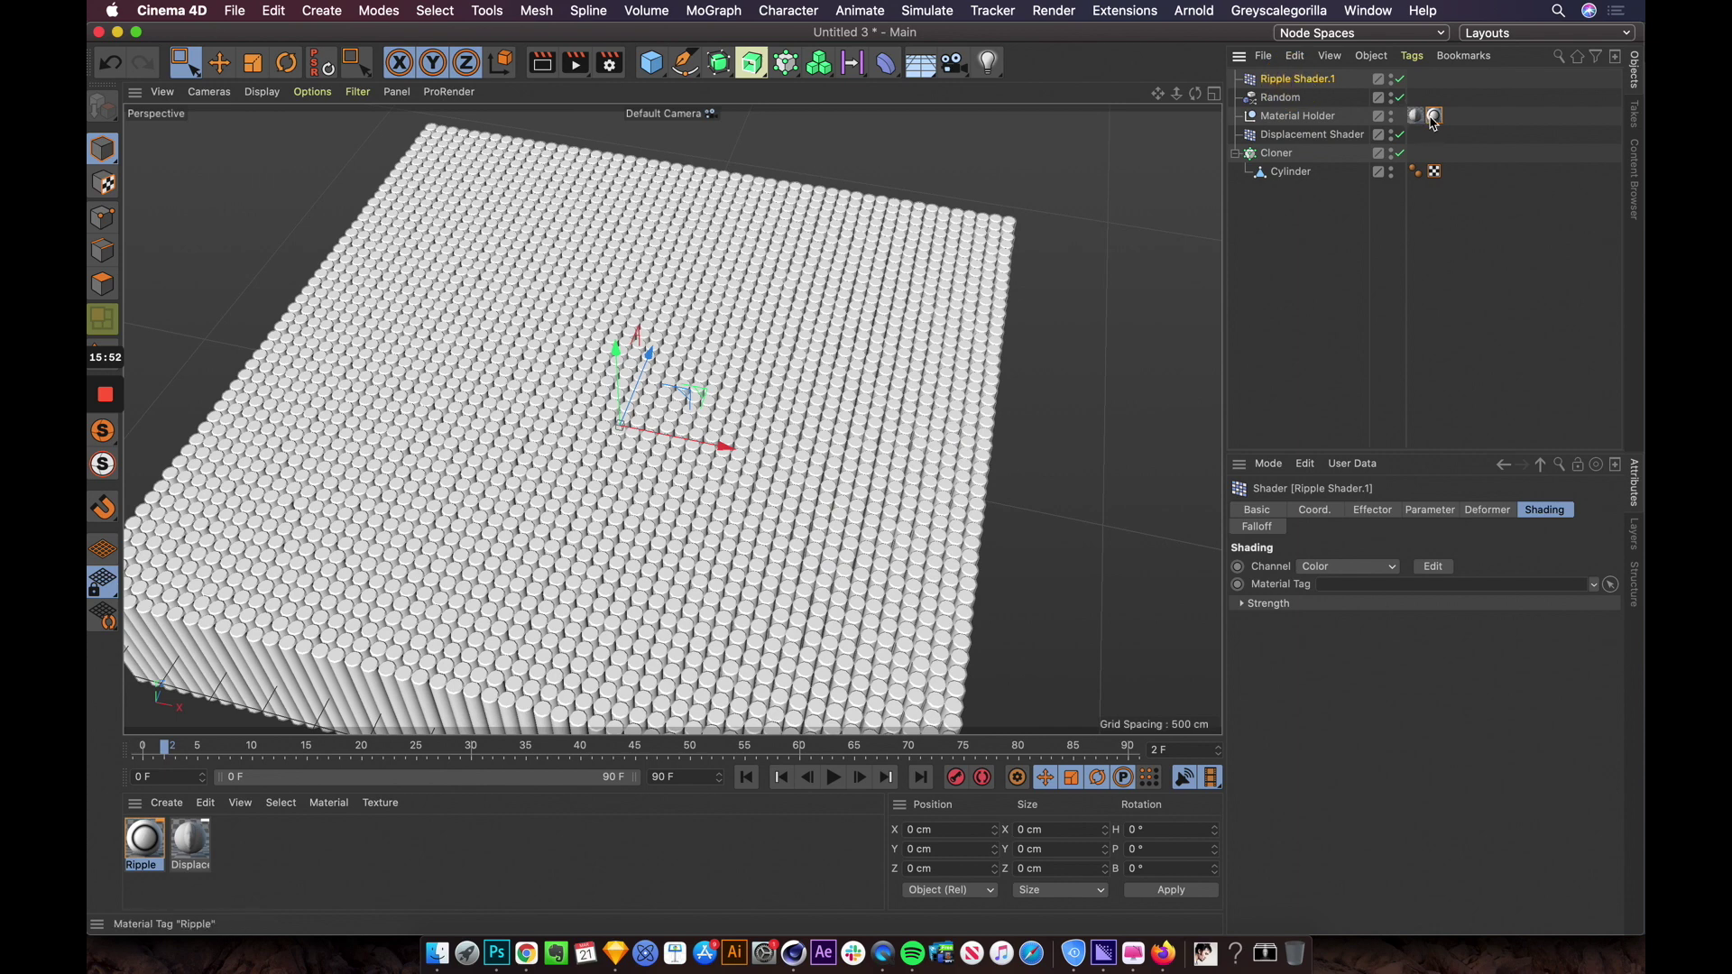
drag(1435, 117, 1344, 586)
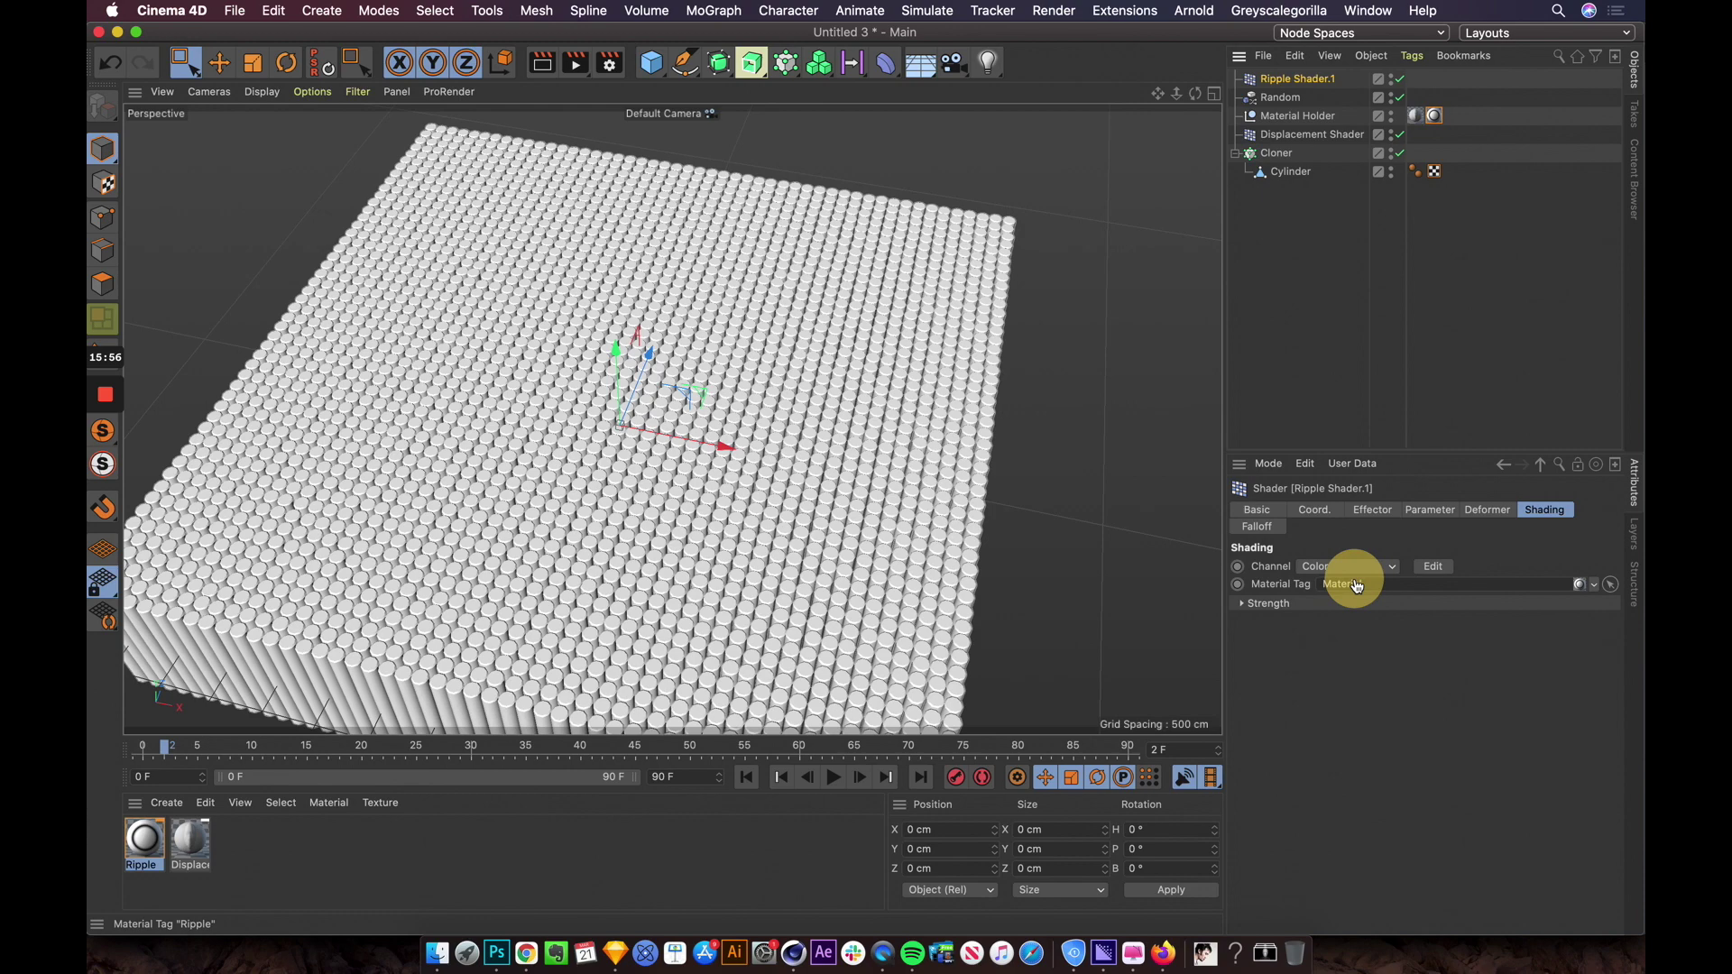
Step: Fit the Ripple material tag on Material Holder to a region enclosing the whole pin grid as seen from above
click(1090, 357)
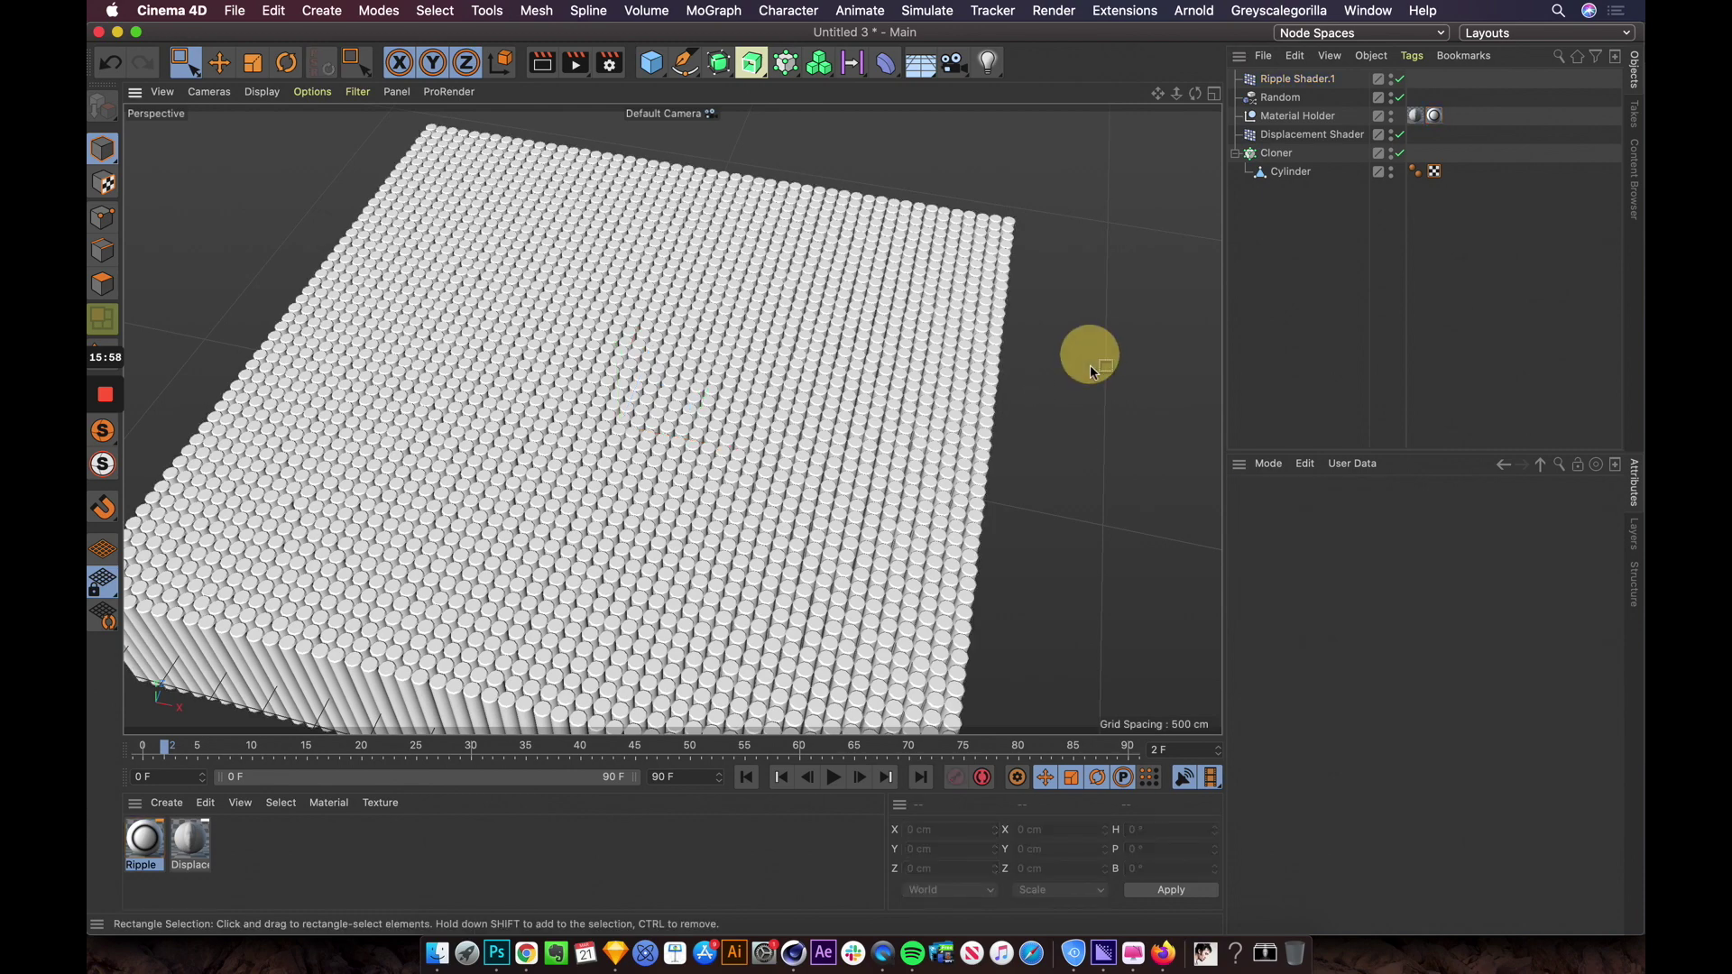
scroll(947, 340, down, 6)
alt+drag(966, 491, 1023, 591)
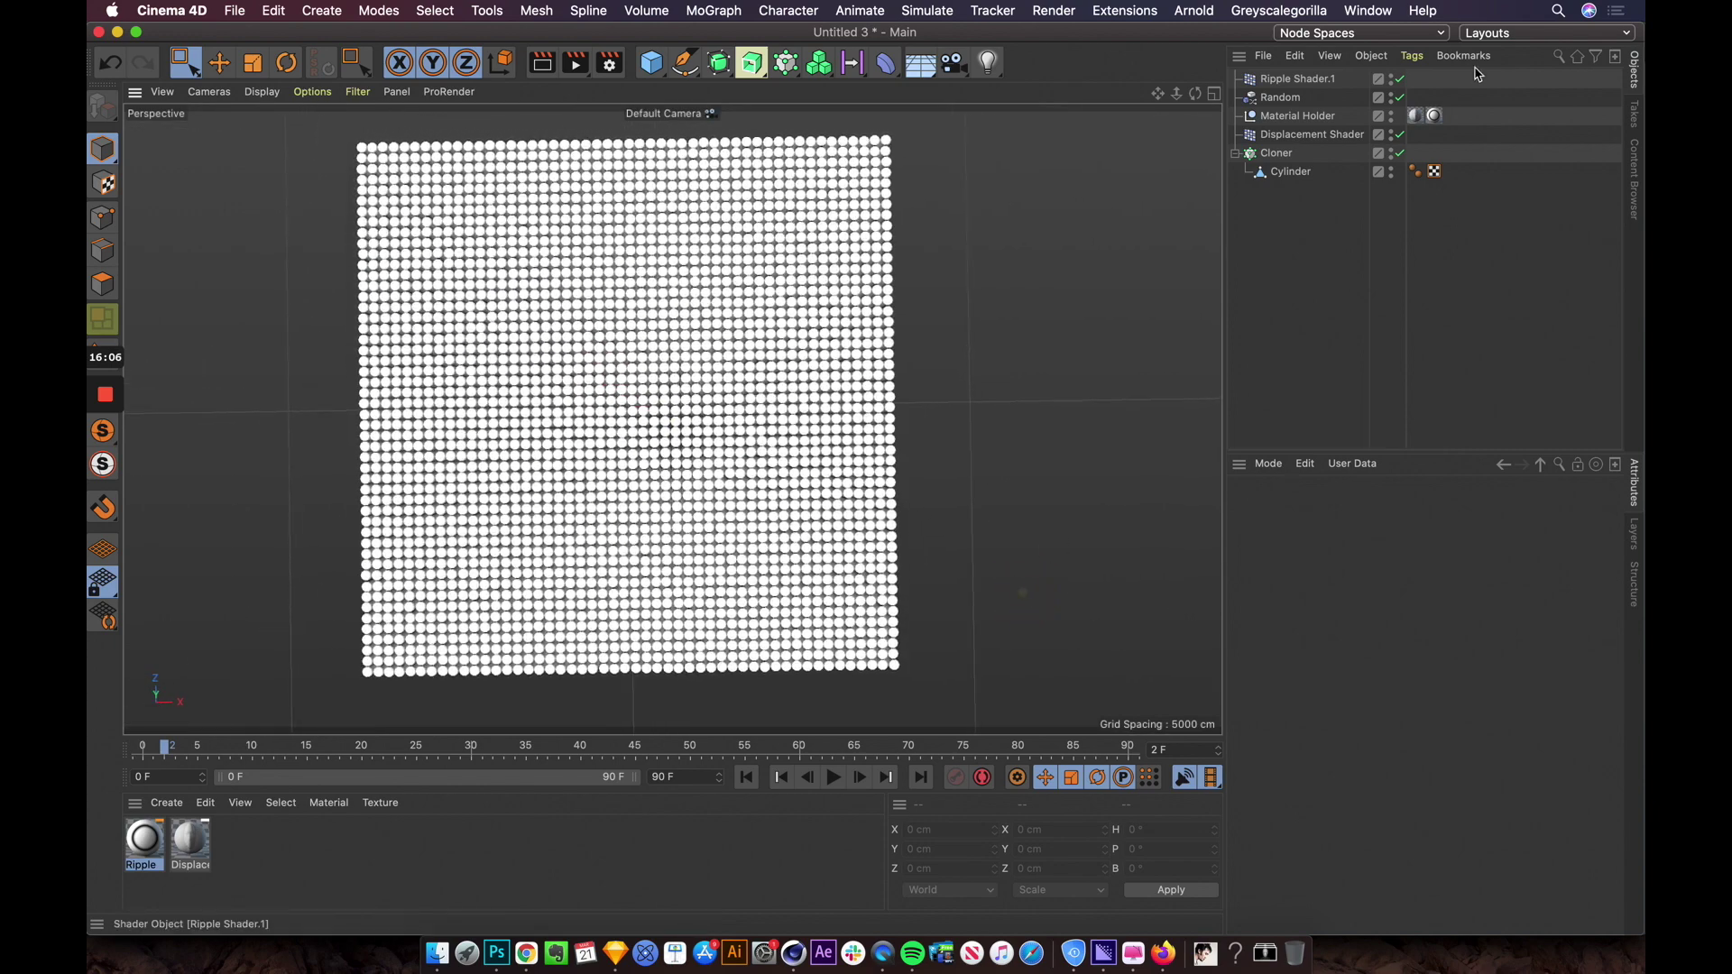
click(1436, 117)
right_click(1436, 118)
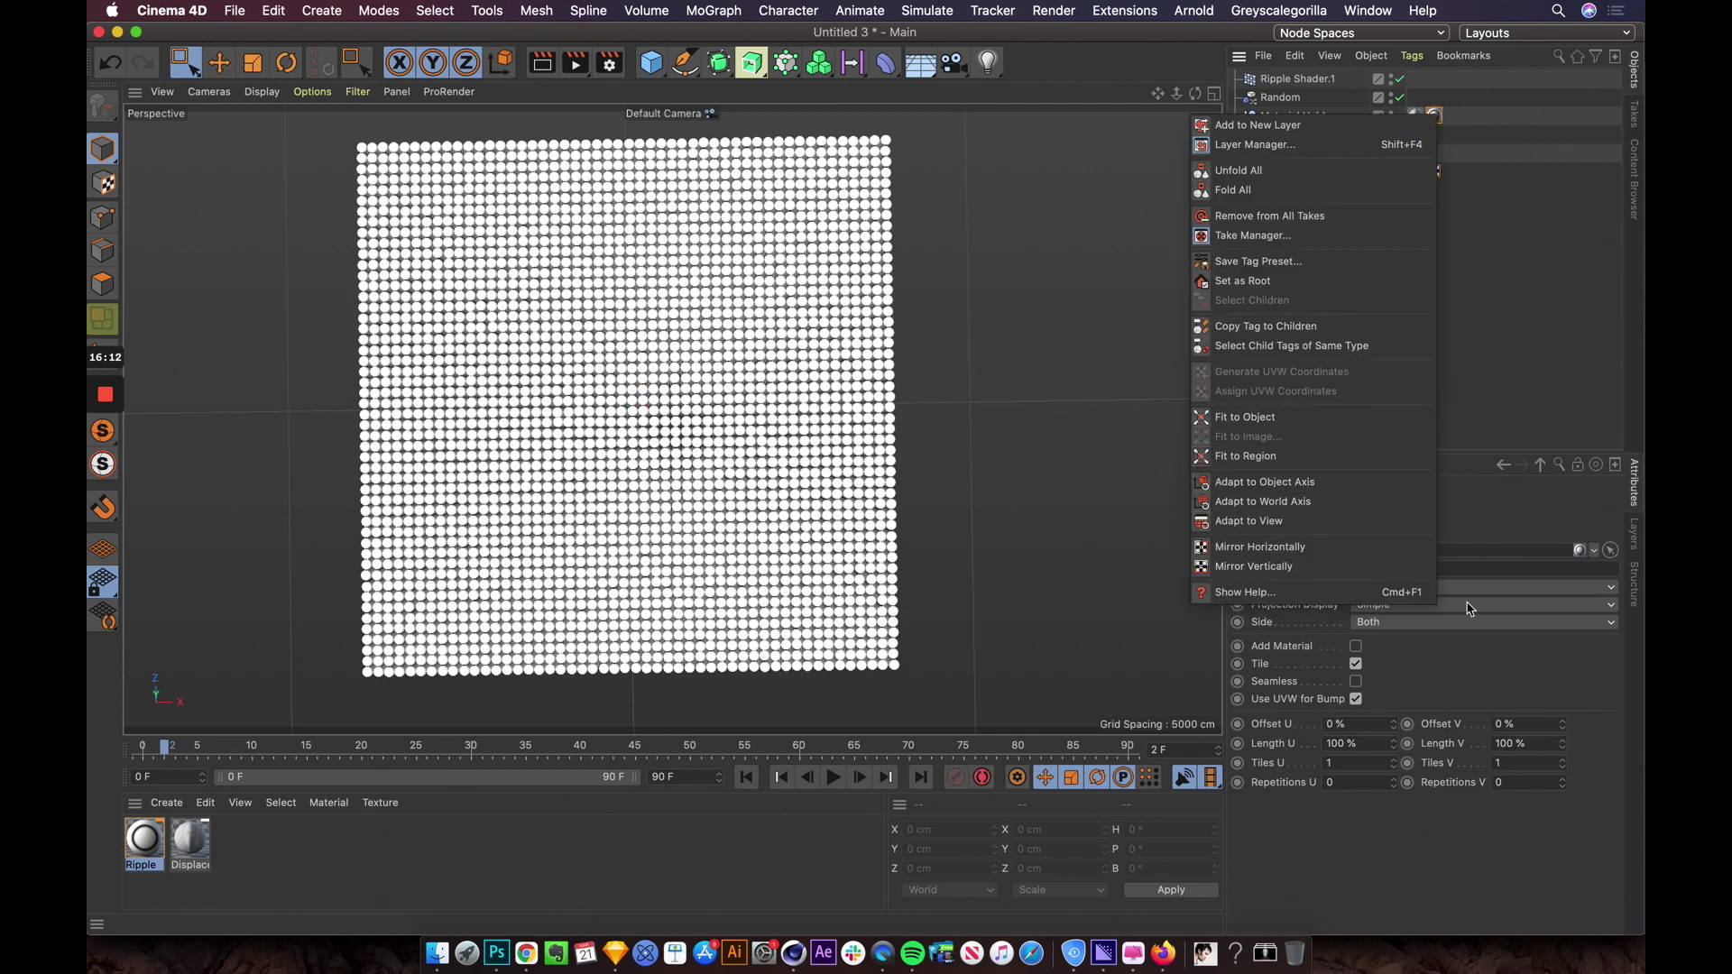
click(1258, 456)
drag(342, 133, 947, 397)
Step: Return the timeline to frame 0
scroll(708, 300, up, 10)
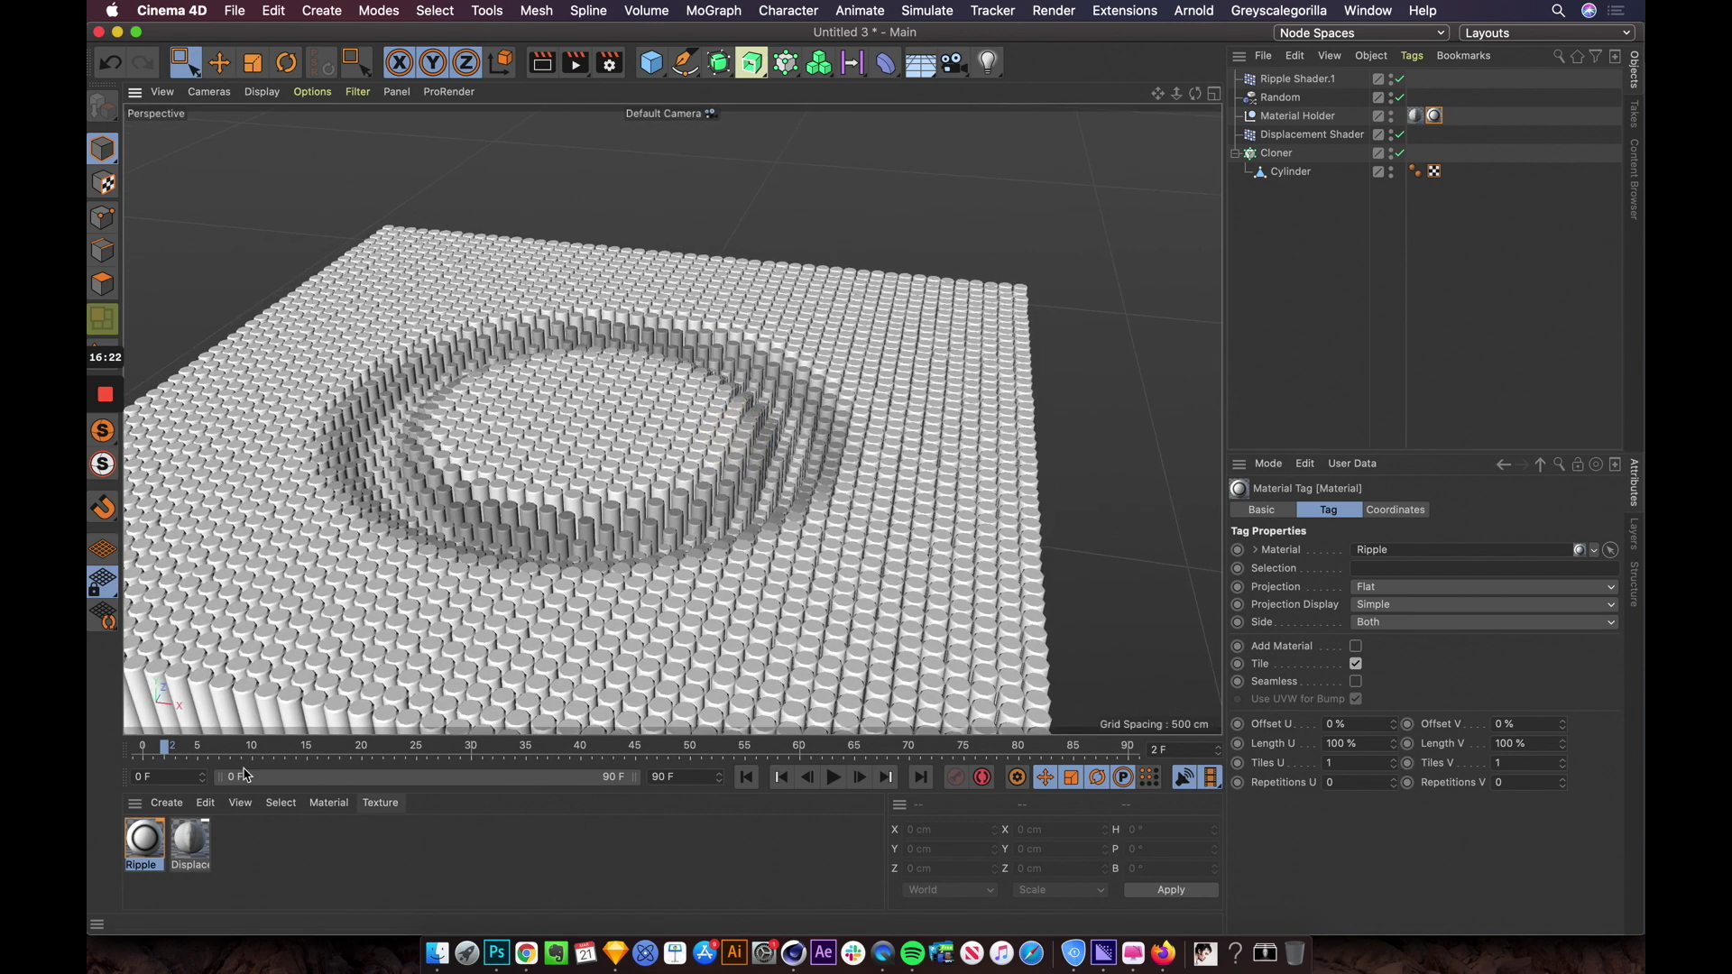
drag(227, 751, 104, 708)
alt+drag(741, 420, 747, 481)
Step: Open the Ripple material's color gradient in the Material Editor, clear of the ripple in the viewport, and check its middle knot's settings
double_click(1435, 116)
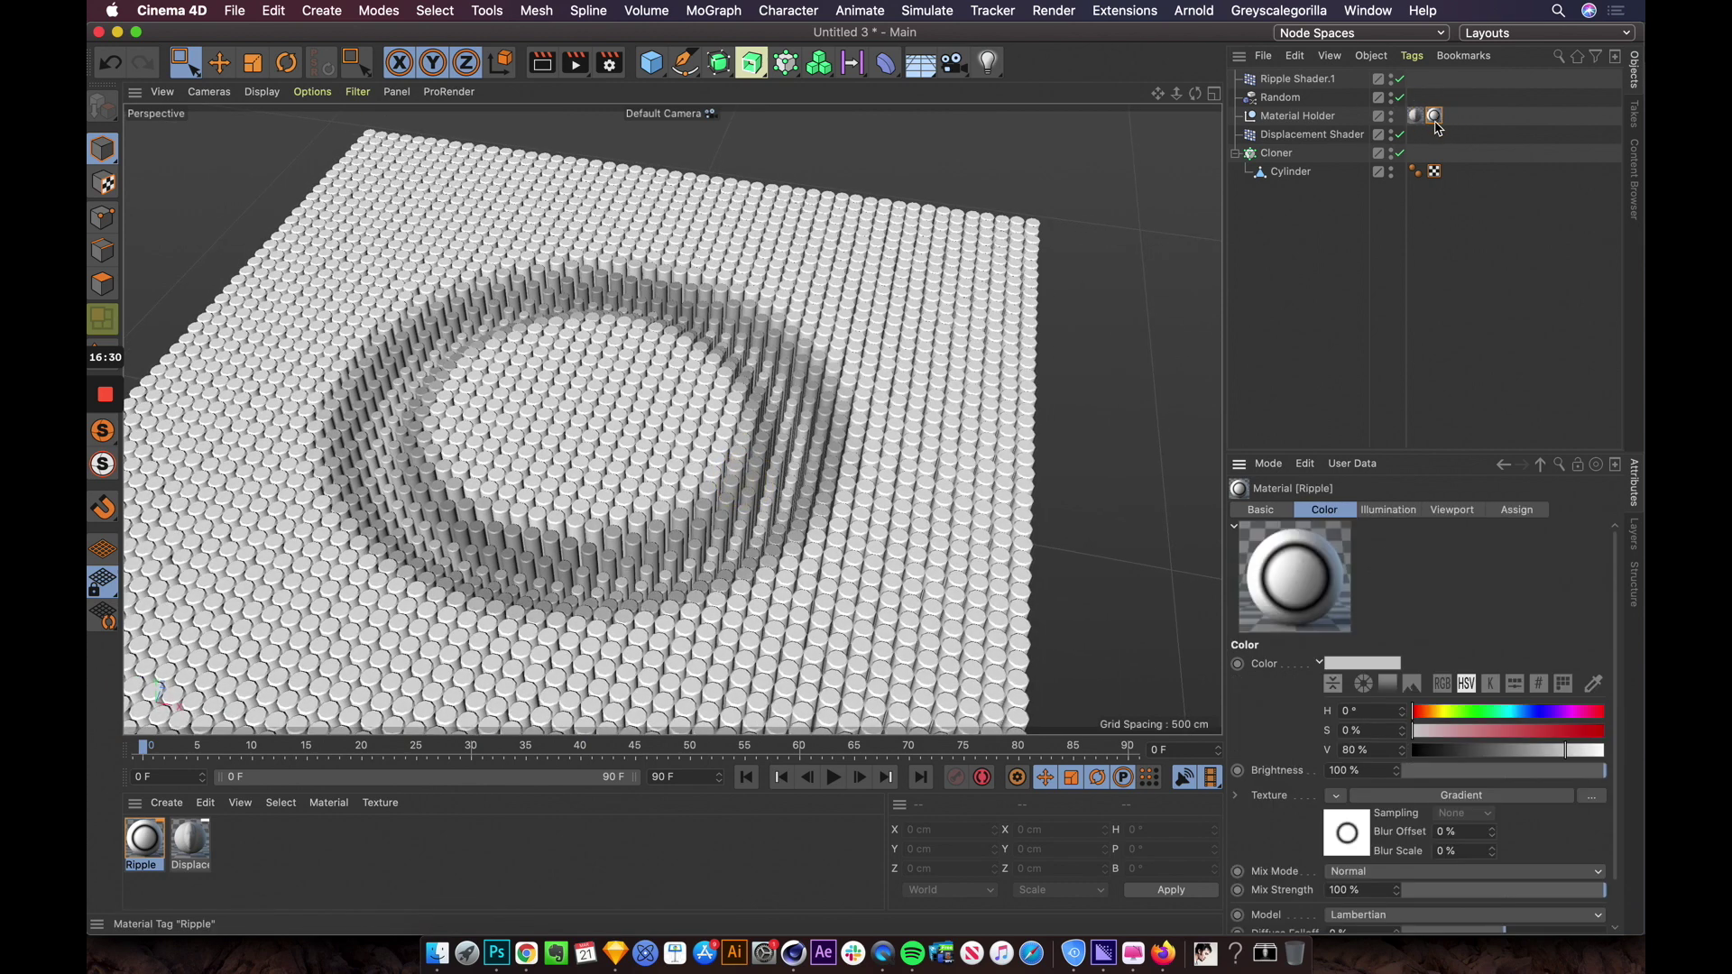
double_click(153, 850)
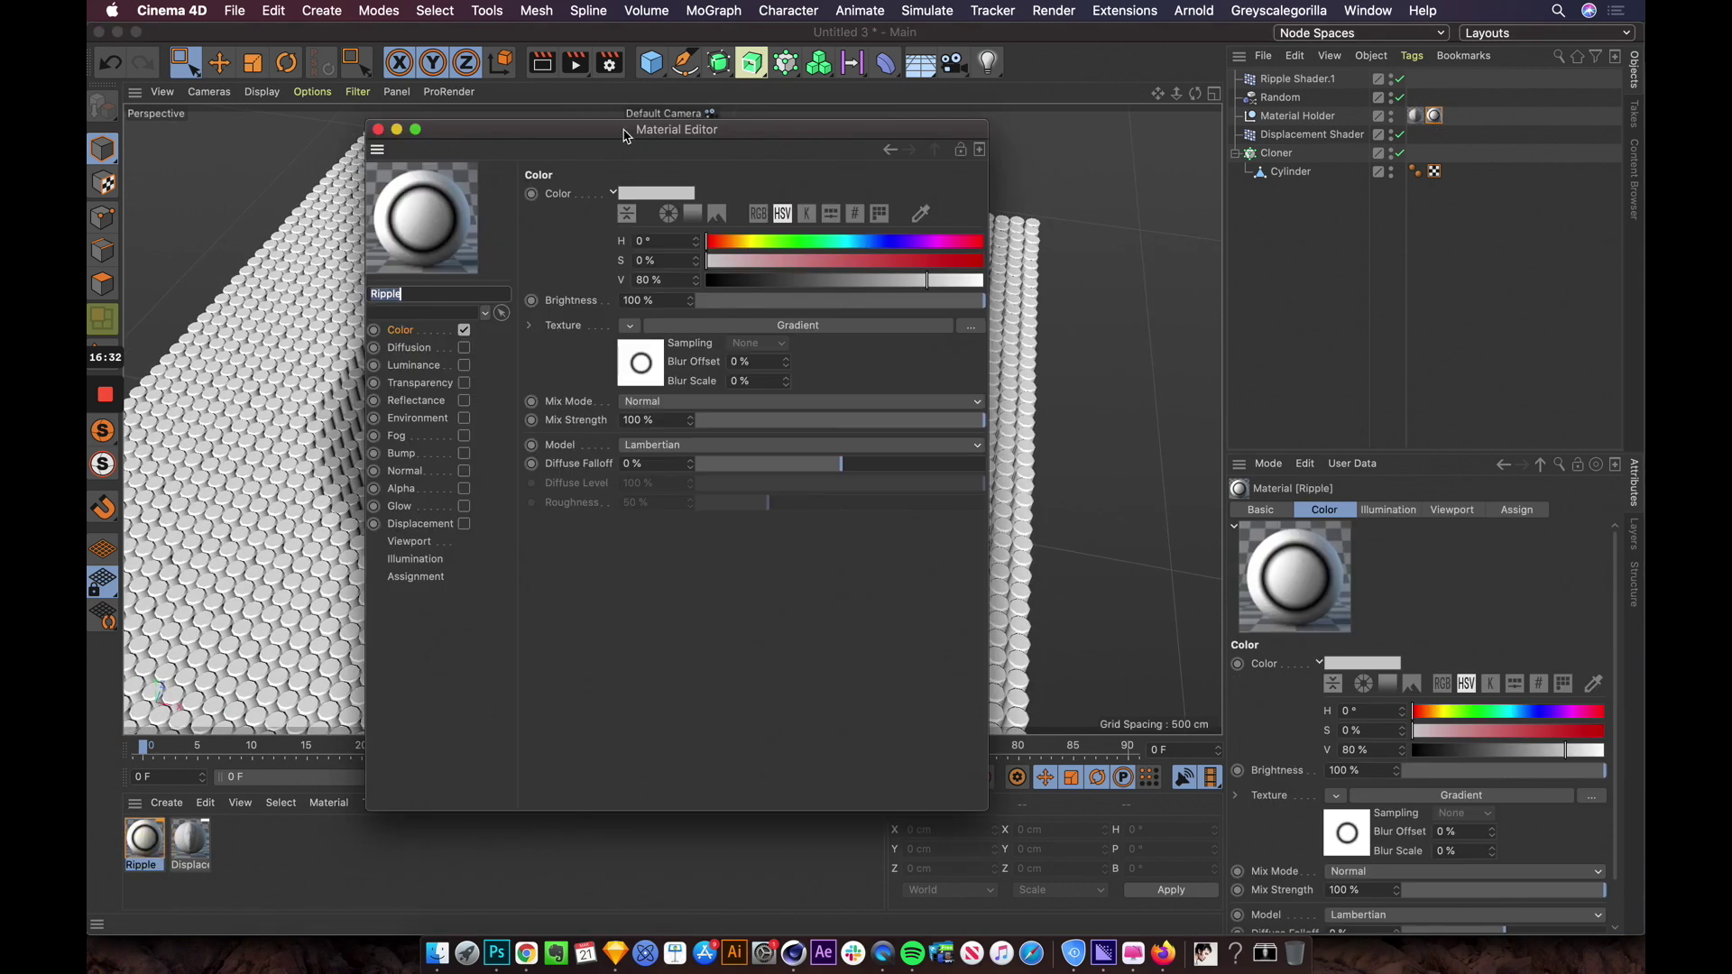
drag(627, 135, 1231, 178)
click(1247, 406)
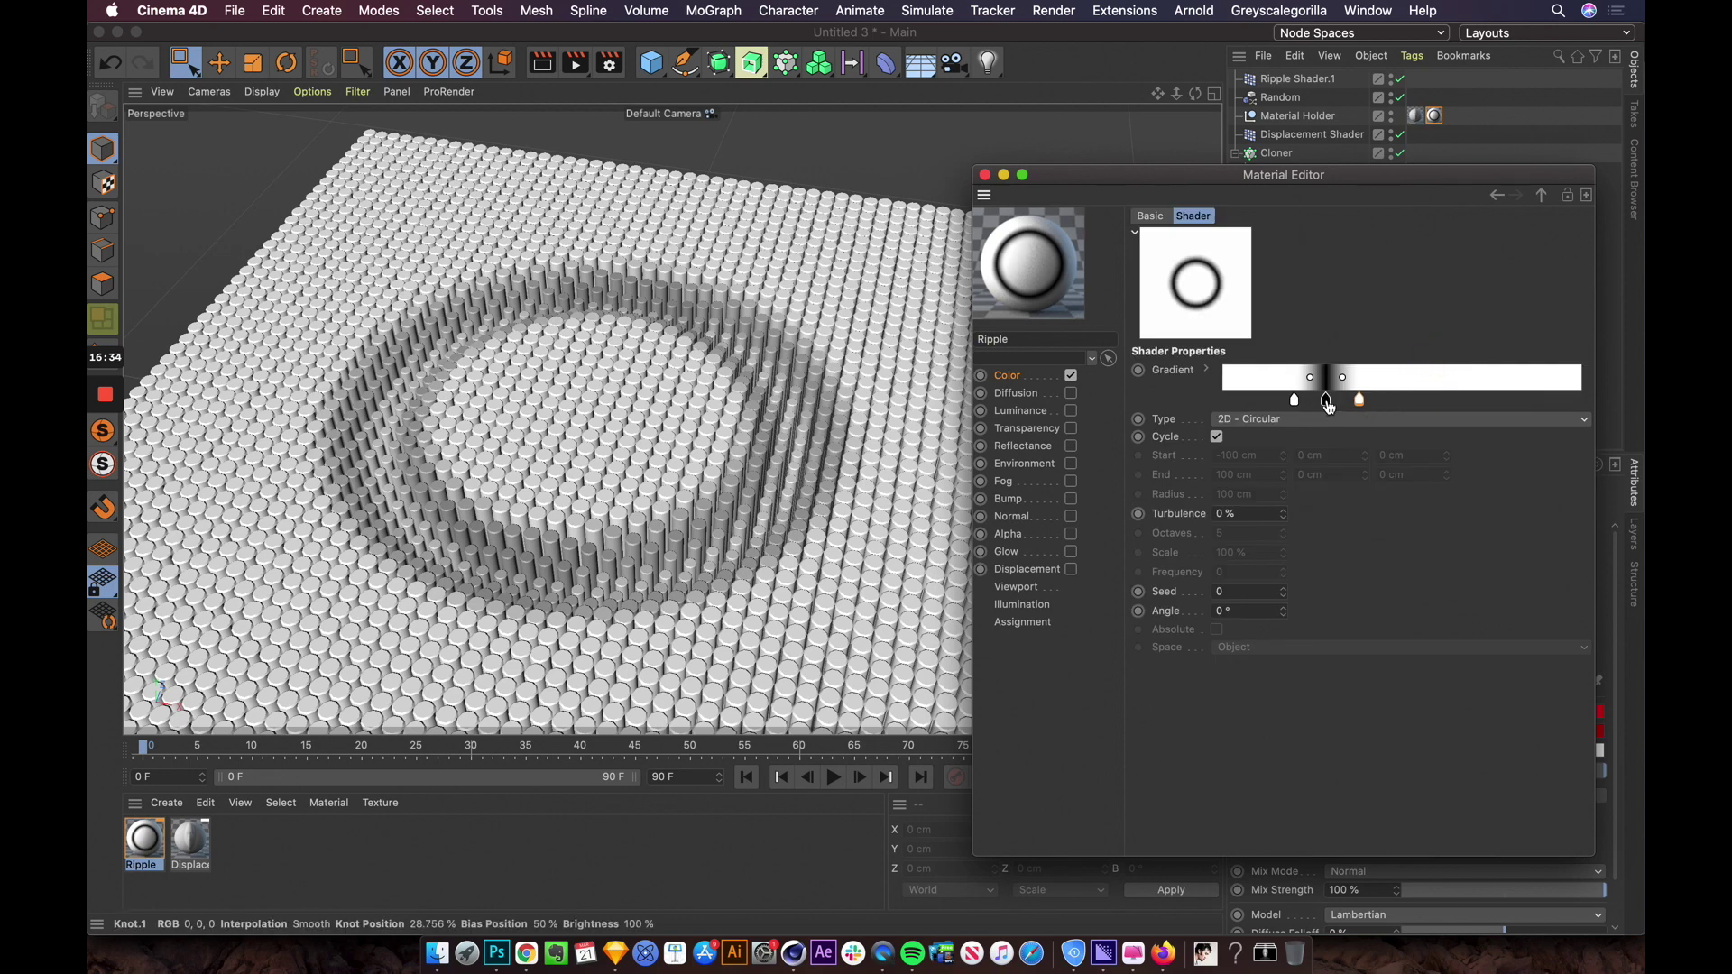
double_click(1327, 403)
click(1273, 484)
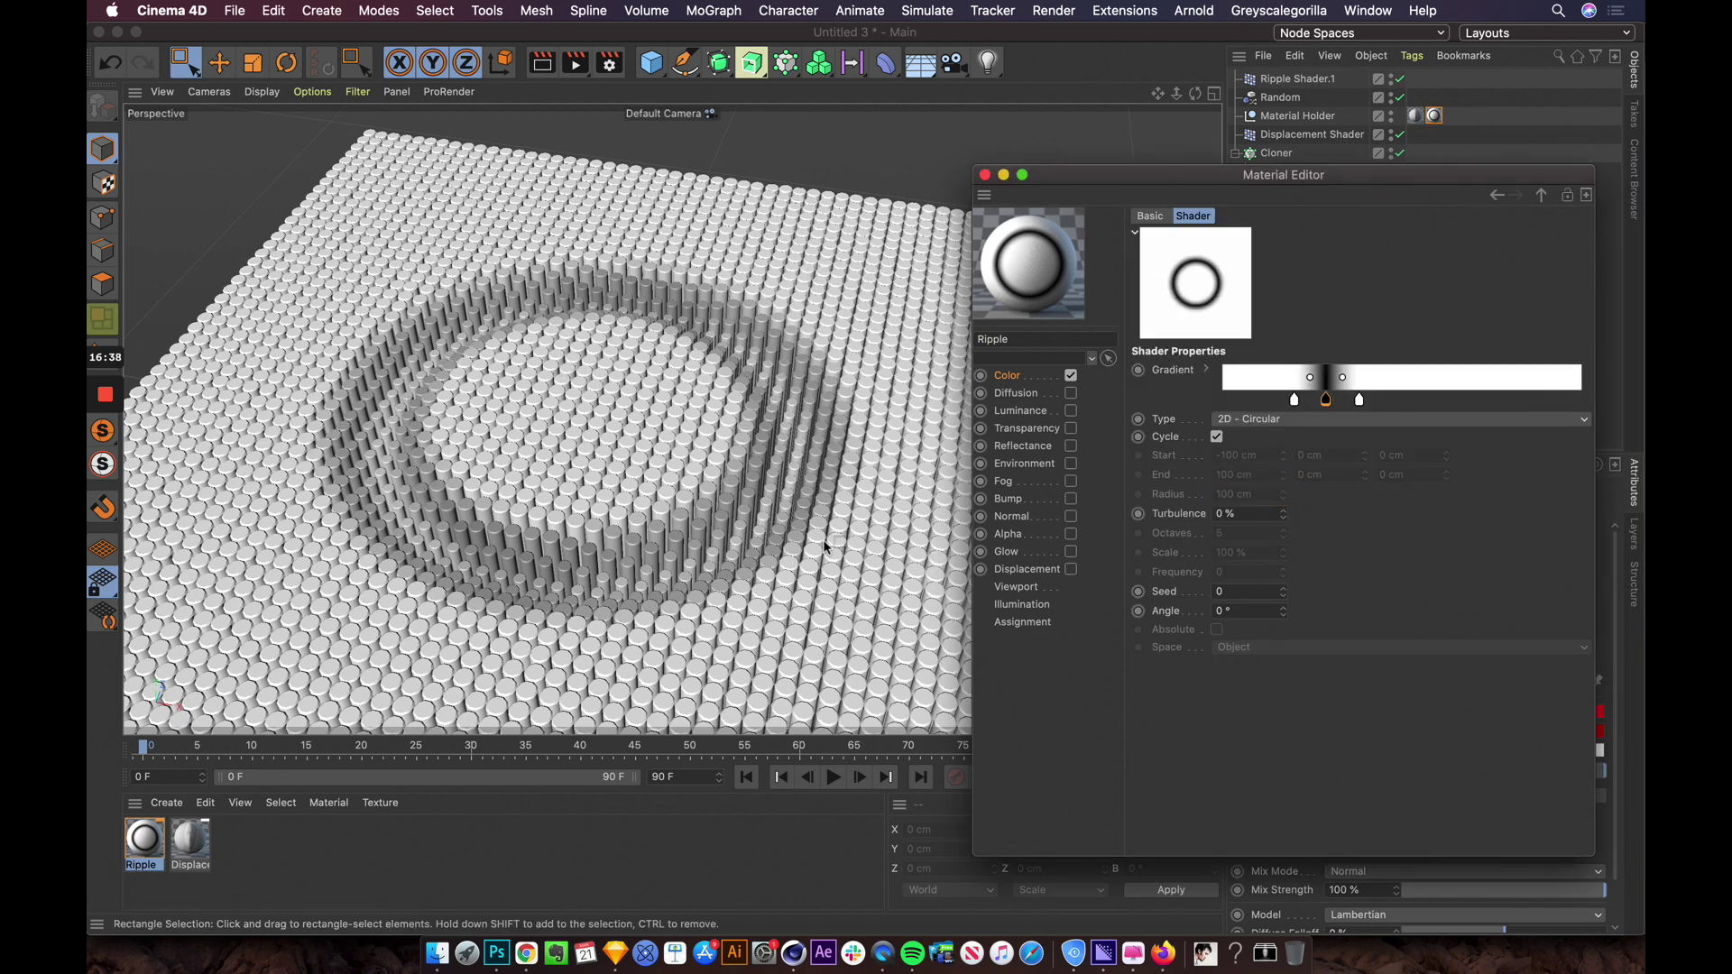
Step: Invert the Ripple gradient by setting the middle knot to white (V 100 %) and the inner and outer knots to black
double_click(1325, 399)
drag(1495, 465, 1565, 457)
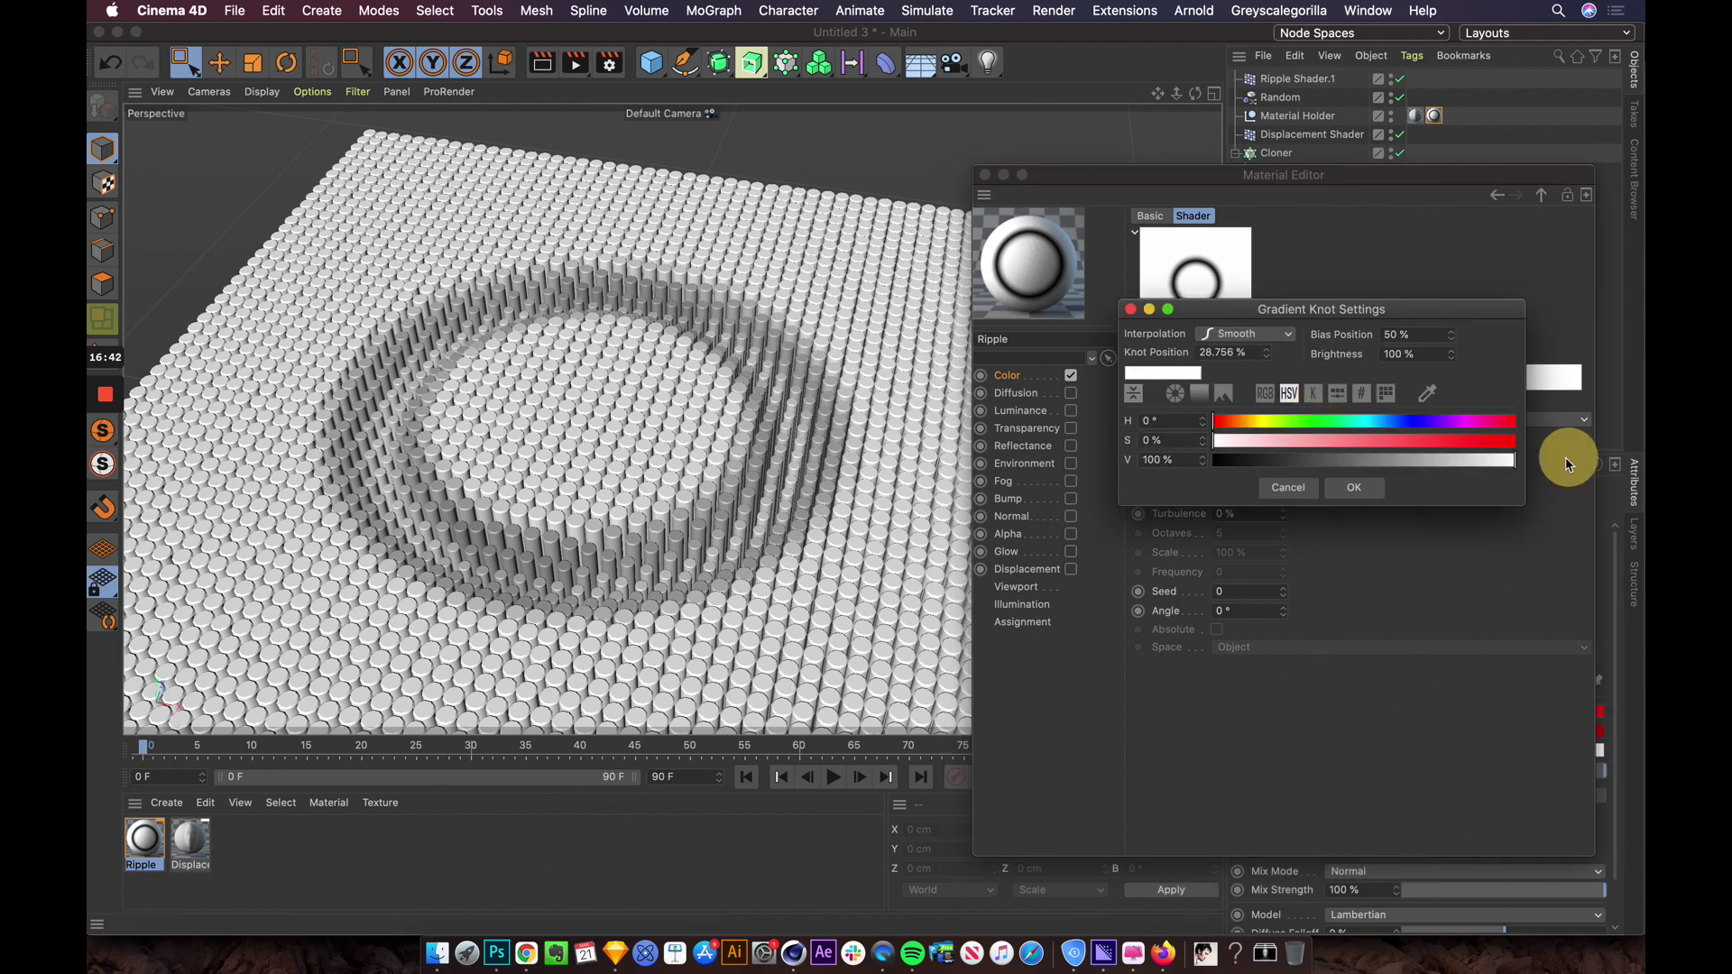
click(1378, 494)
double_click(1291, 397)
drag(1232, 456, 1173, 458)
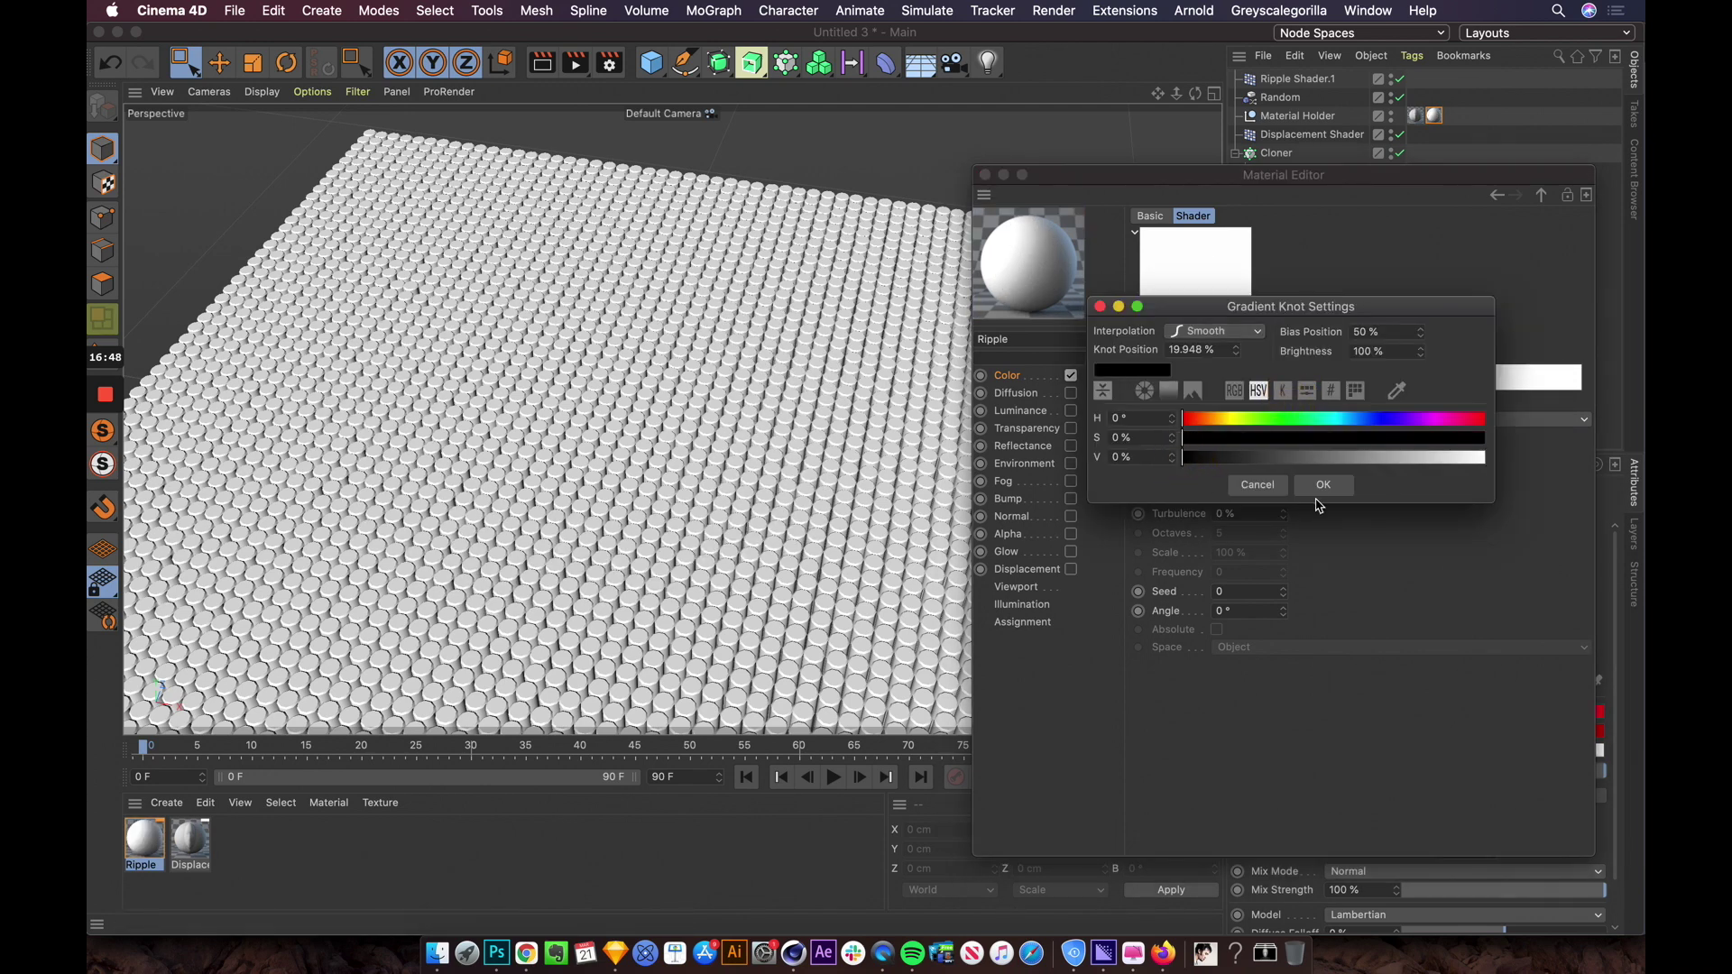
click(1323, 486)
double_click(1355, 399)
drag(1276, 457, 1250, 456)
click(1393, 486)
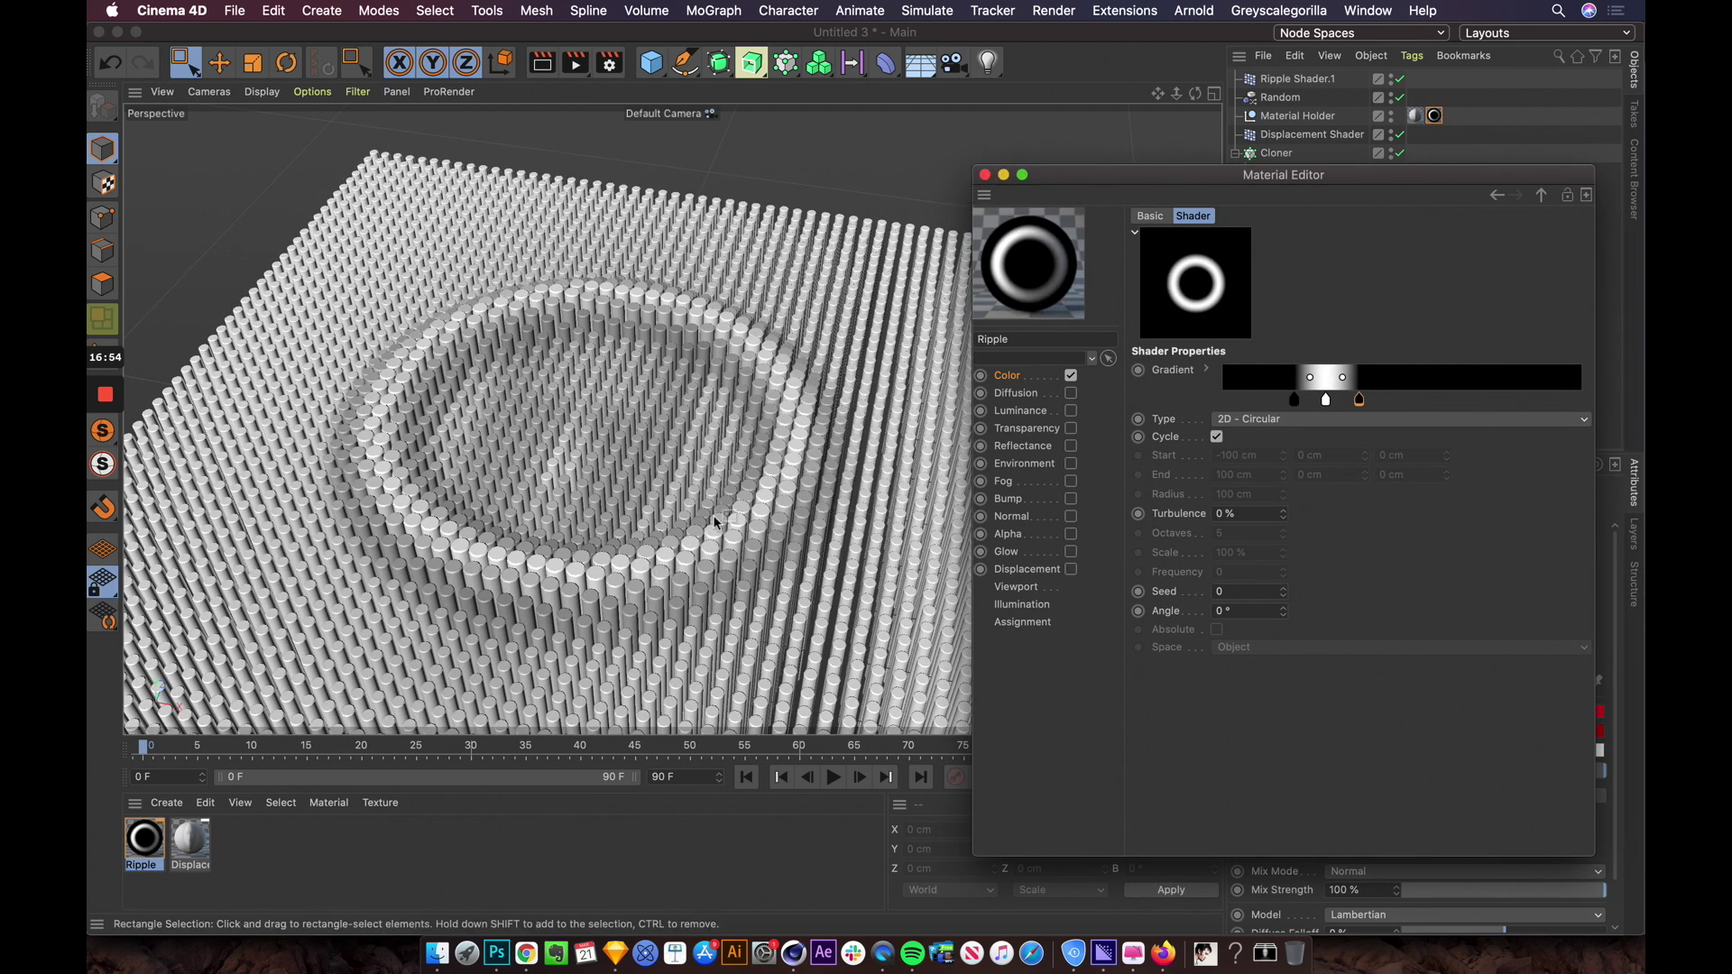
click(984, 174)
Step: Orbit to a steeper view of the pin grid and reopen the Ripple material's color gradient, keeping its window clear of the ripple
alt+drag(982, 171, 974, 225)
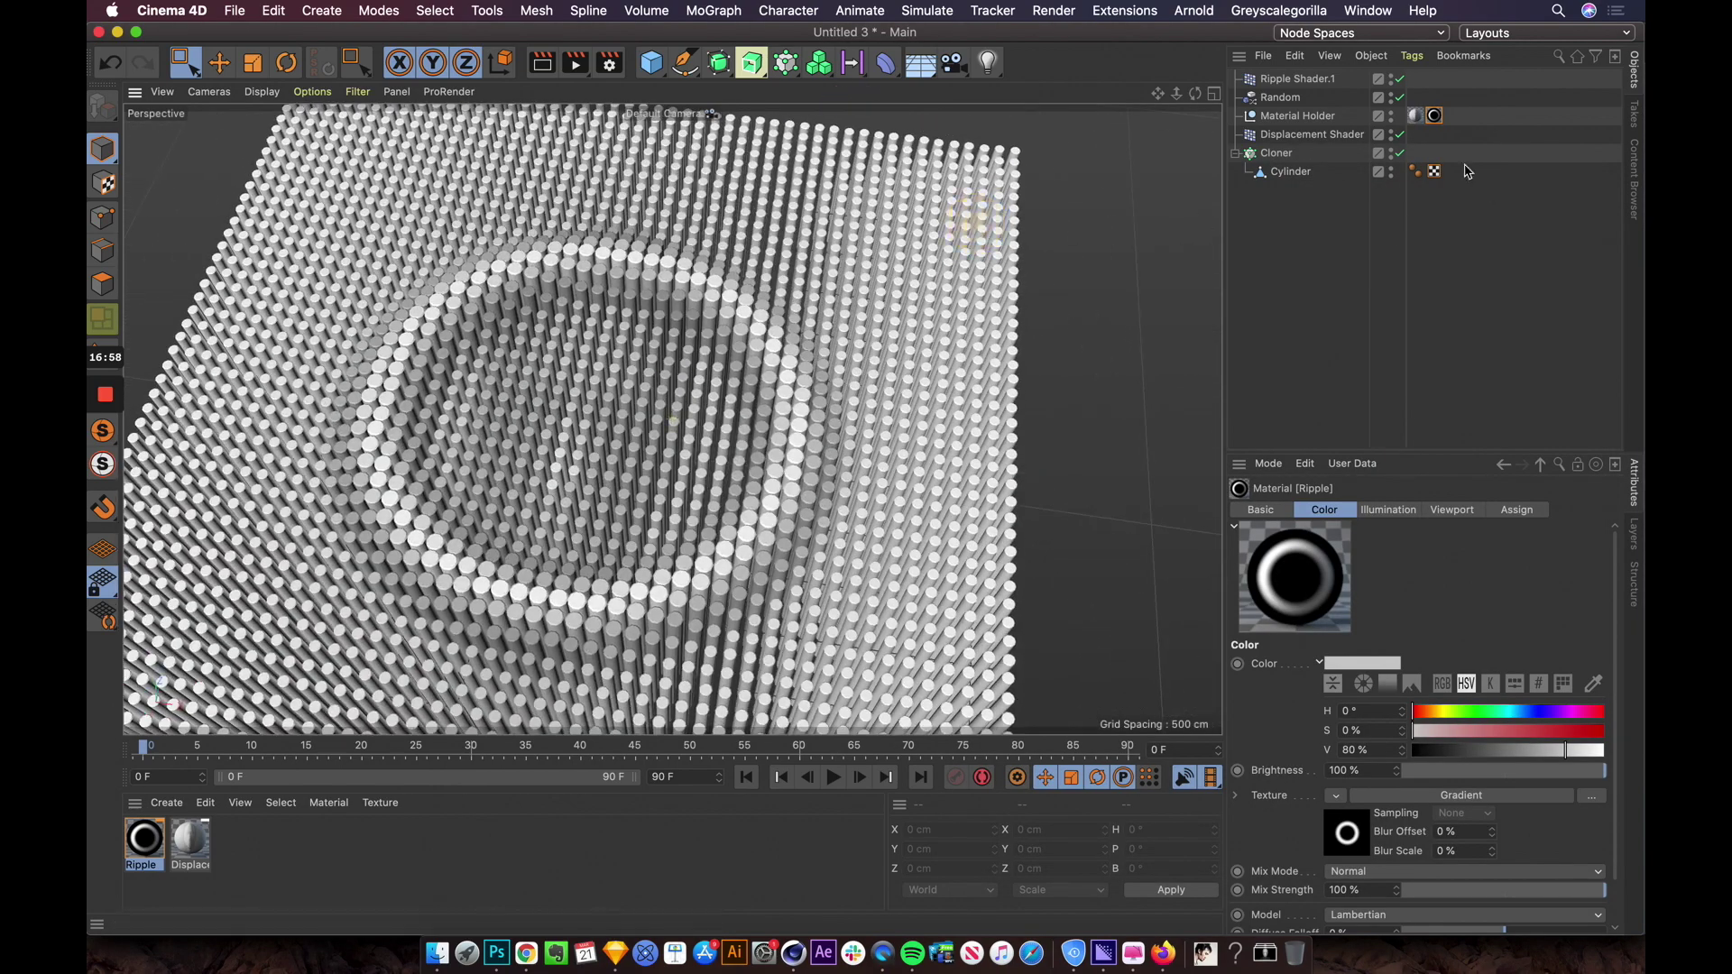
click(1434, 116)
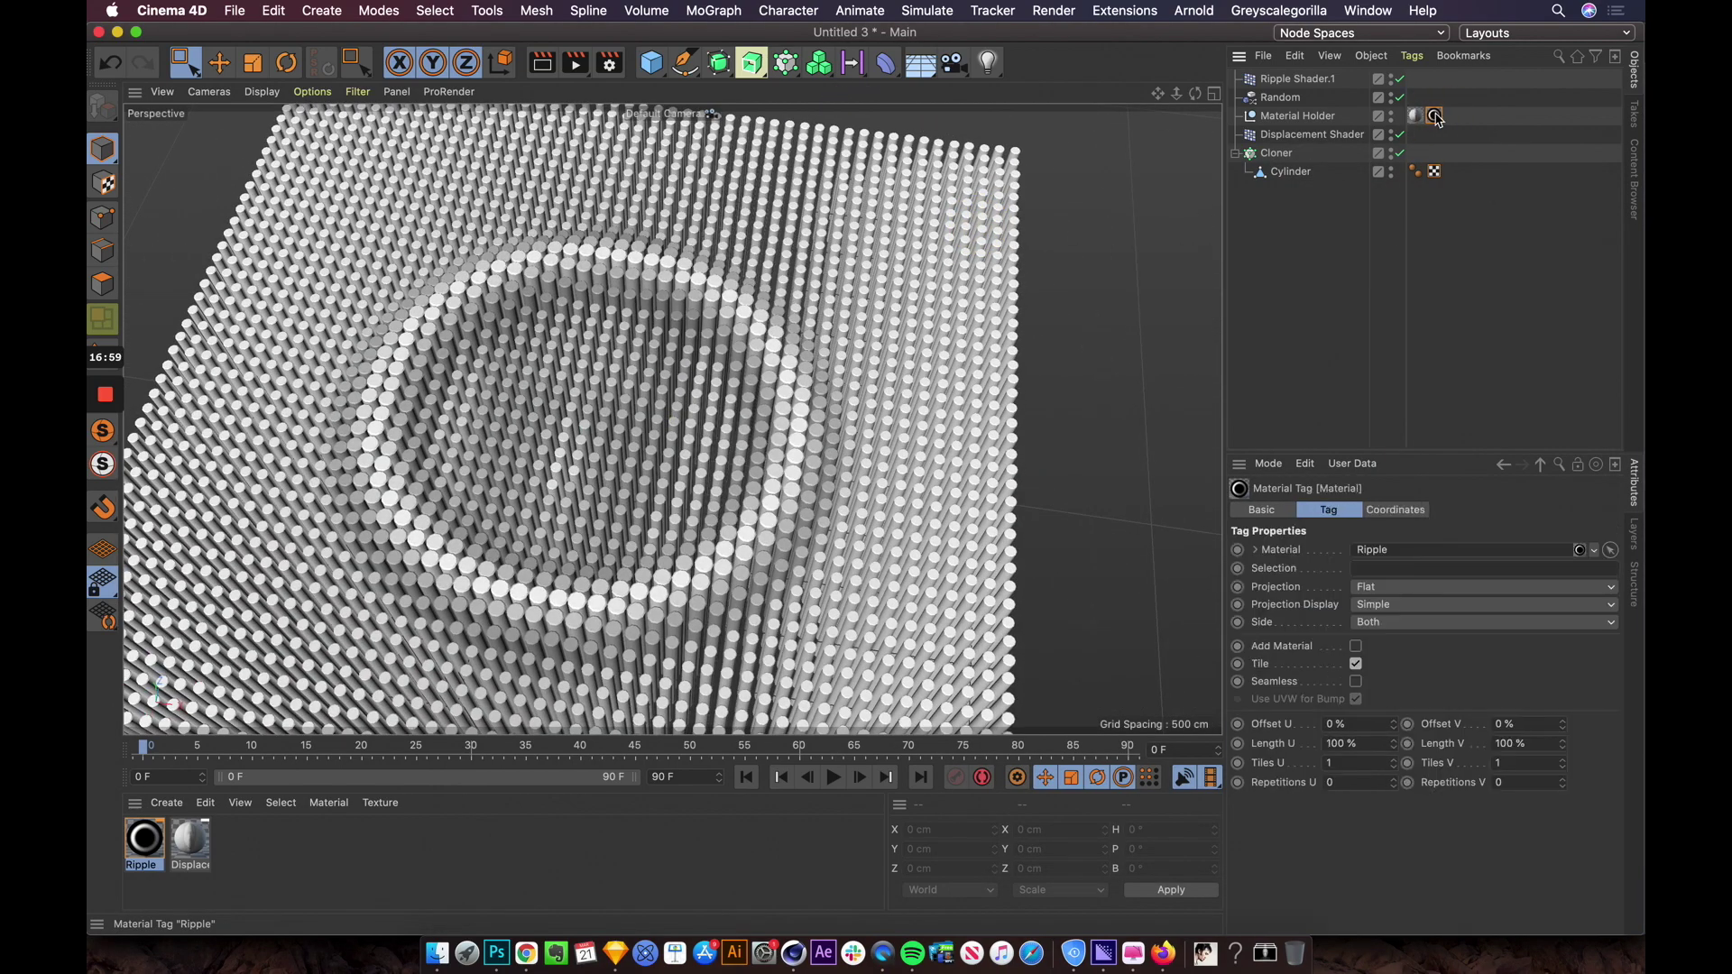
double_click(144, 841)
click(707, 327)
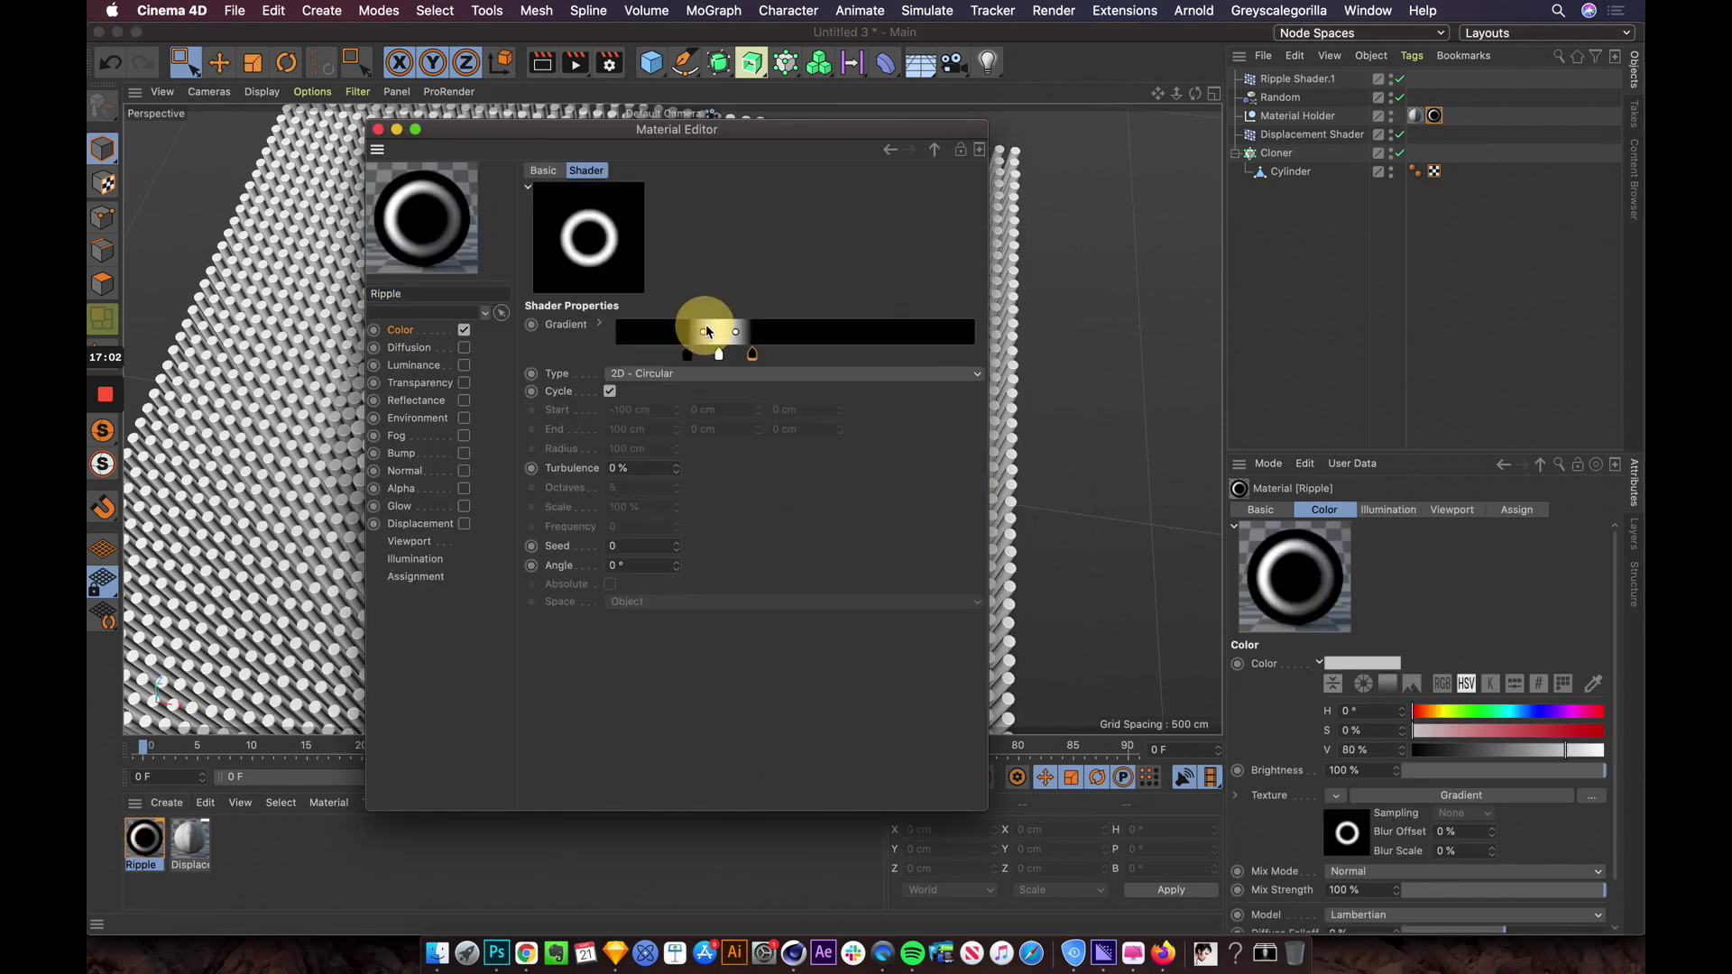
drag(663, 137, 1218, 155)
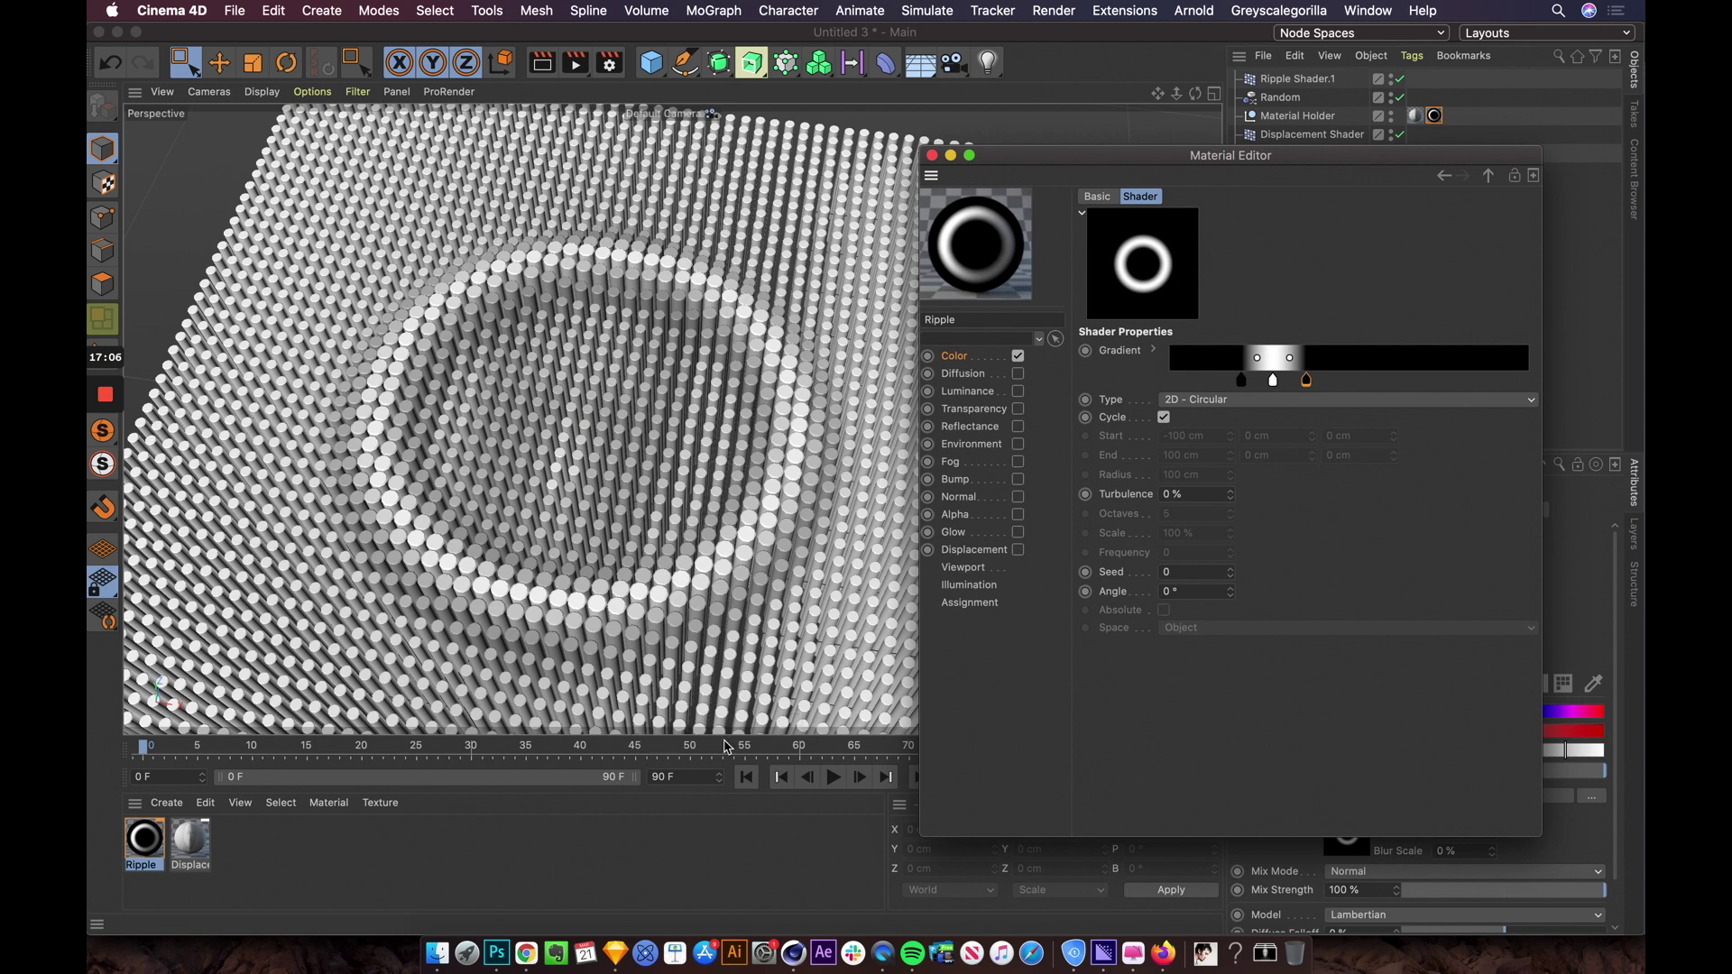
Step: At frame 50, shift the Ripple gradient's three knots outward to make a larger, wider ring and keyframe the gradient
drag(602, 748, 691, 747)
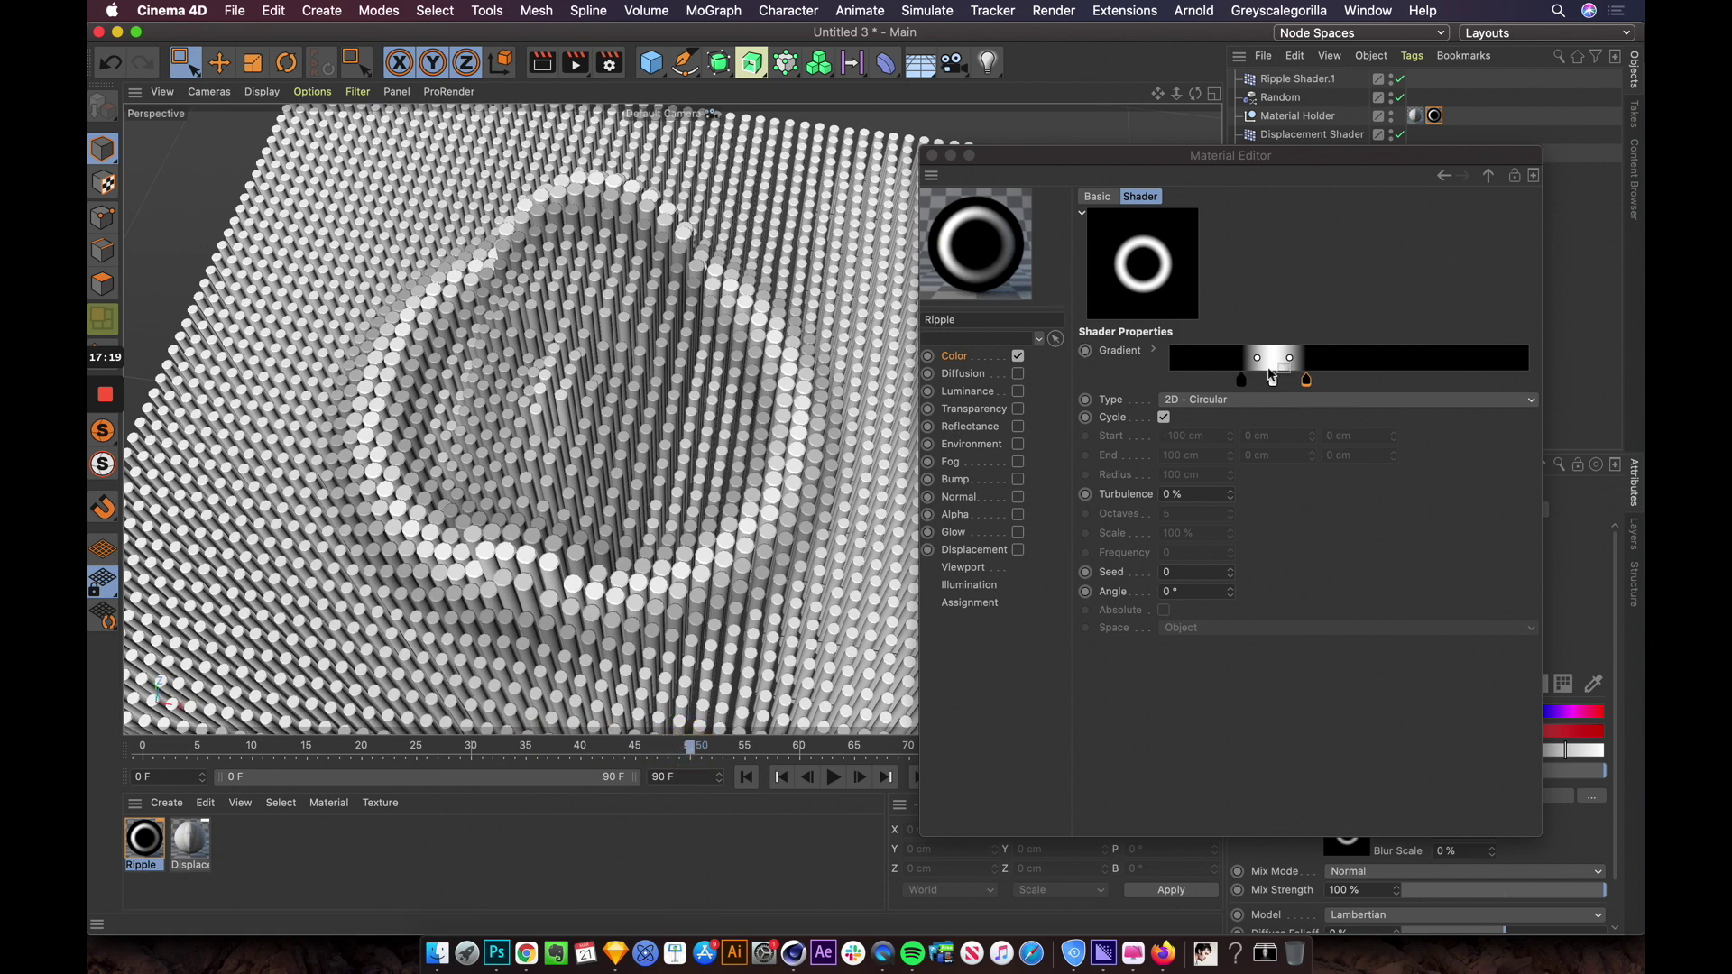
drag(1306, 379, 1395, 381)
click(1293, 382)
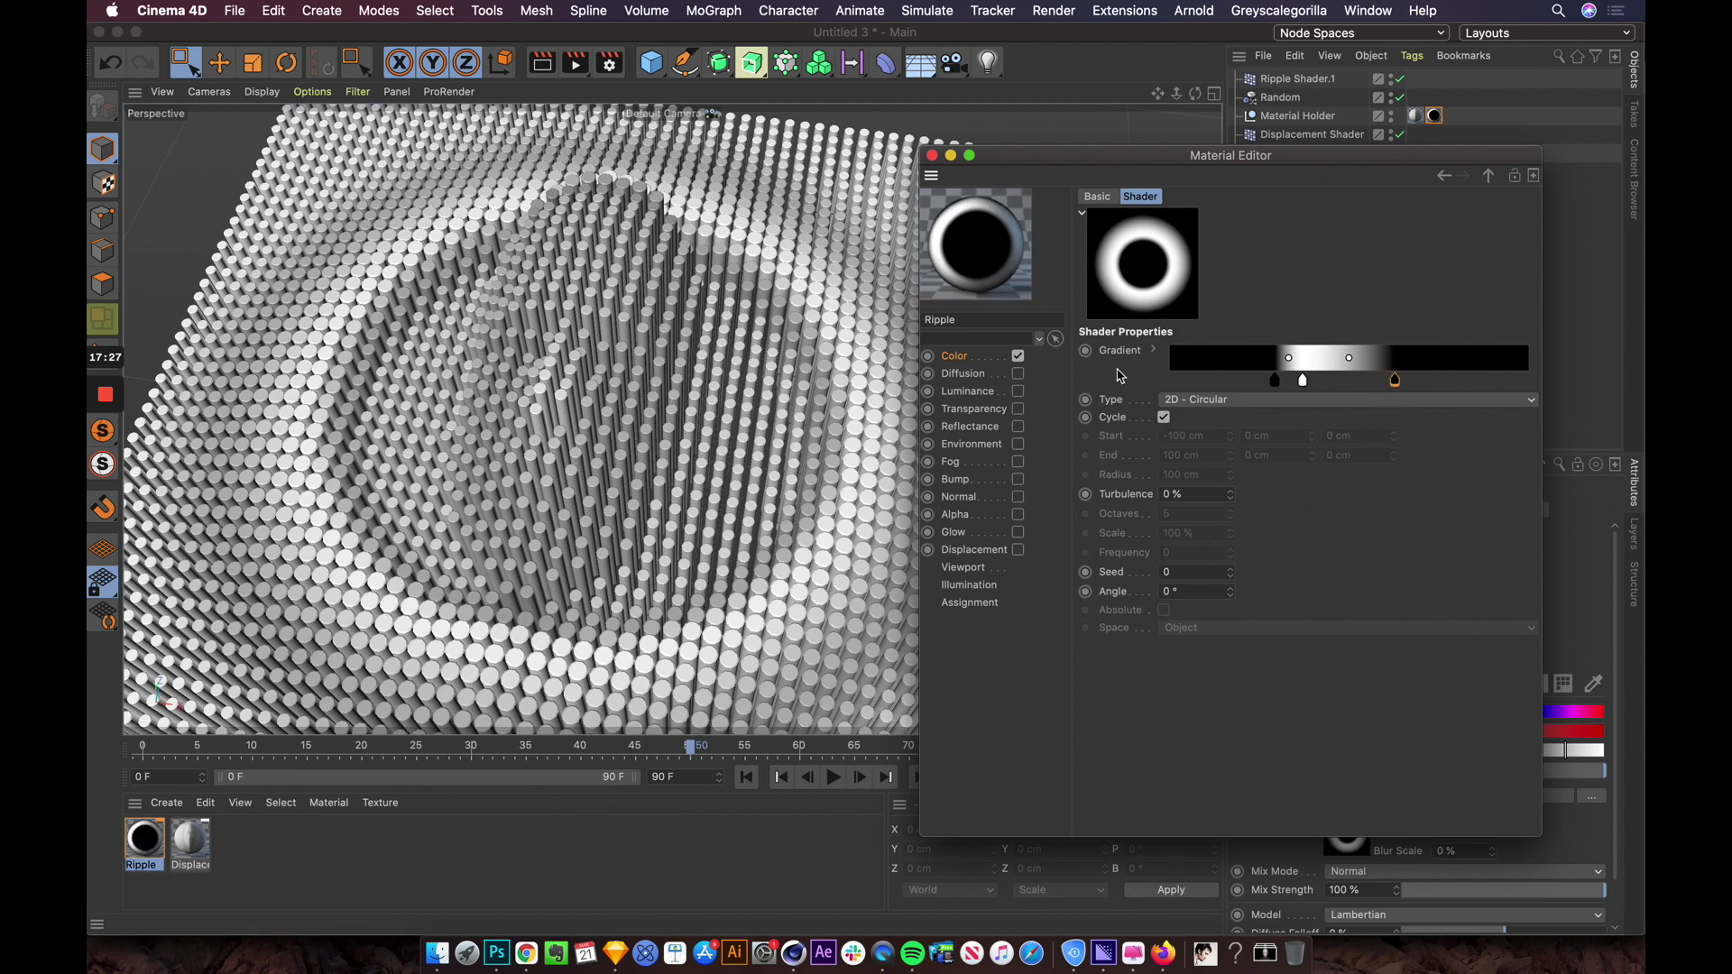
click(1086, 352)
Step: At frame 0, move the Ripple gradient's knots inward to form a small ring at the center and keyframe the gradient
drag(610, 760, 101, 739)
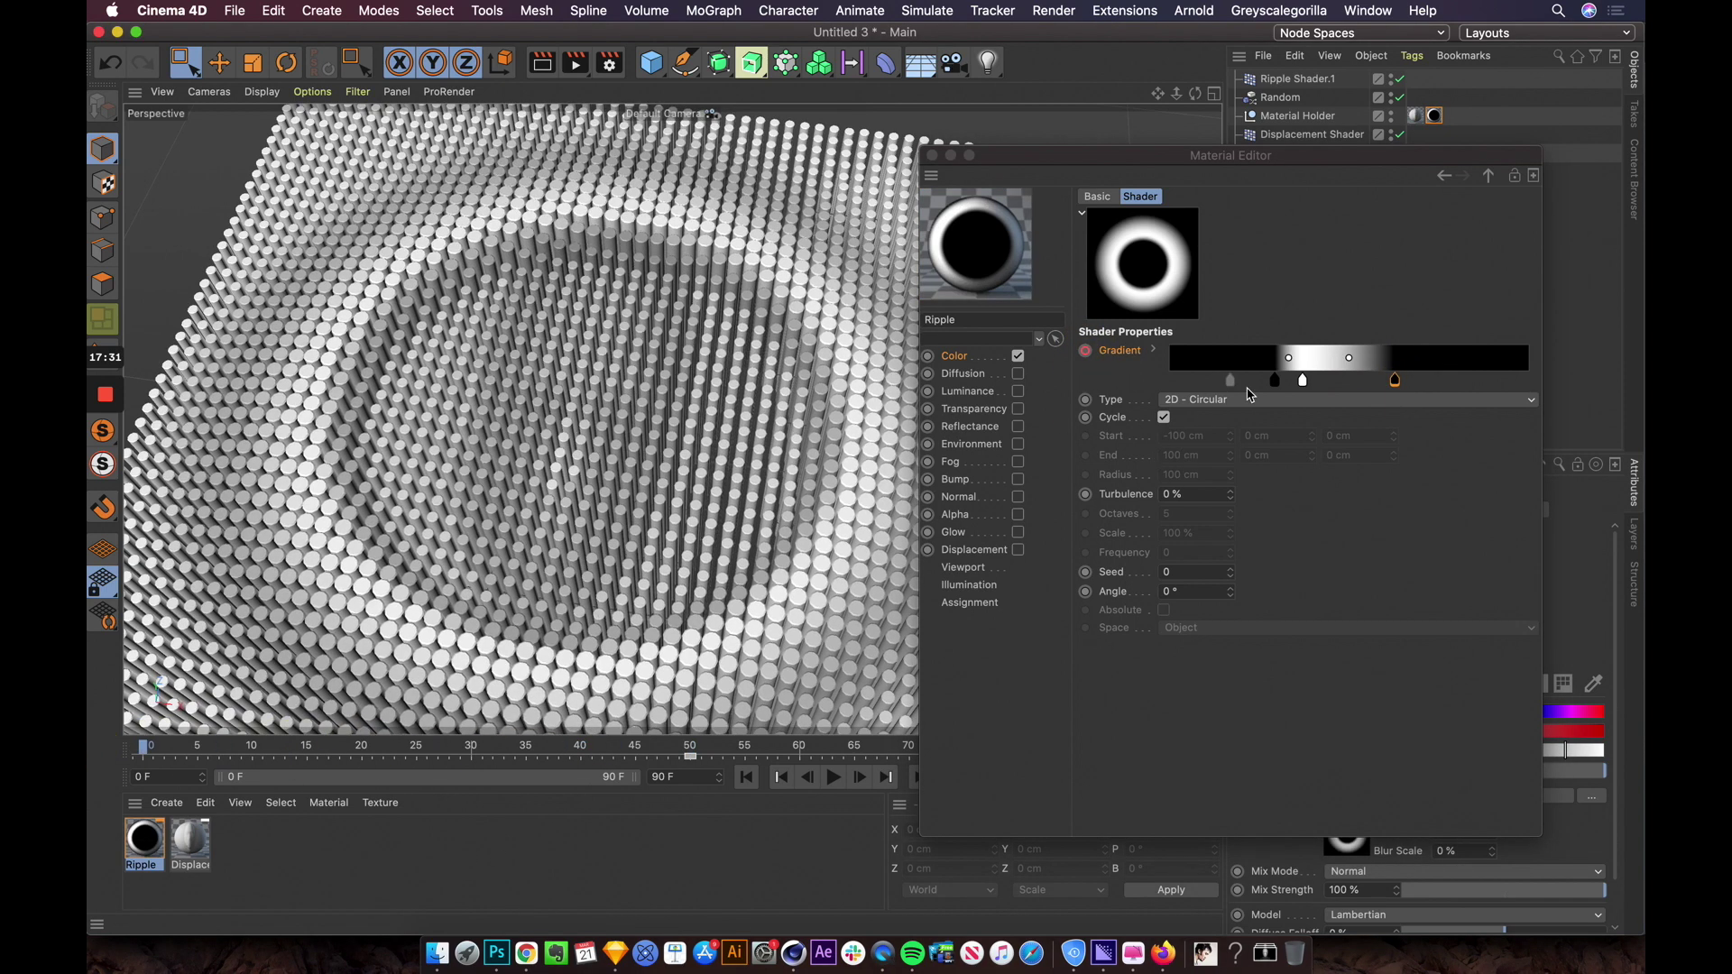
drag(1278, 383, 1196, 379)
drag(1395, 382, 1192, 378)
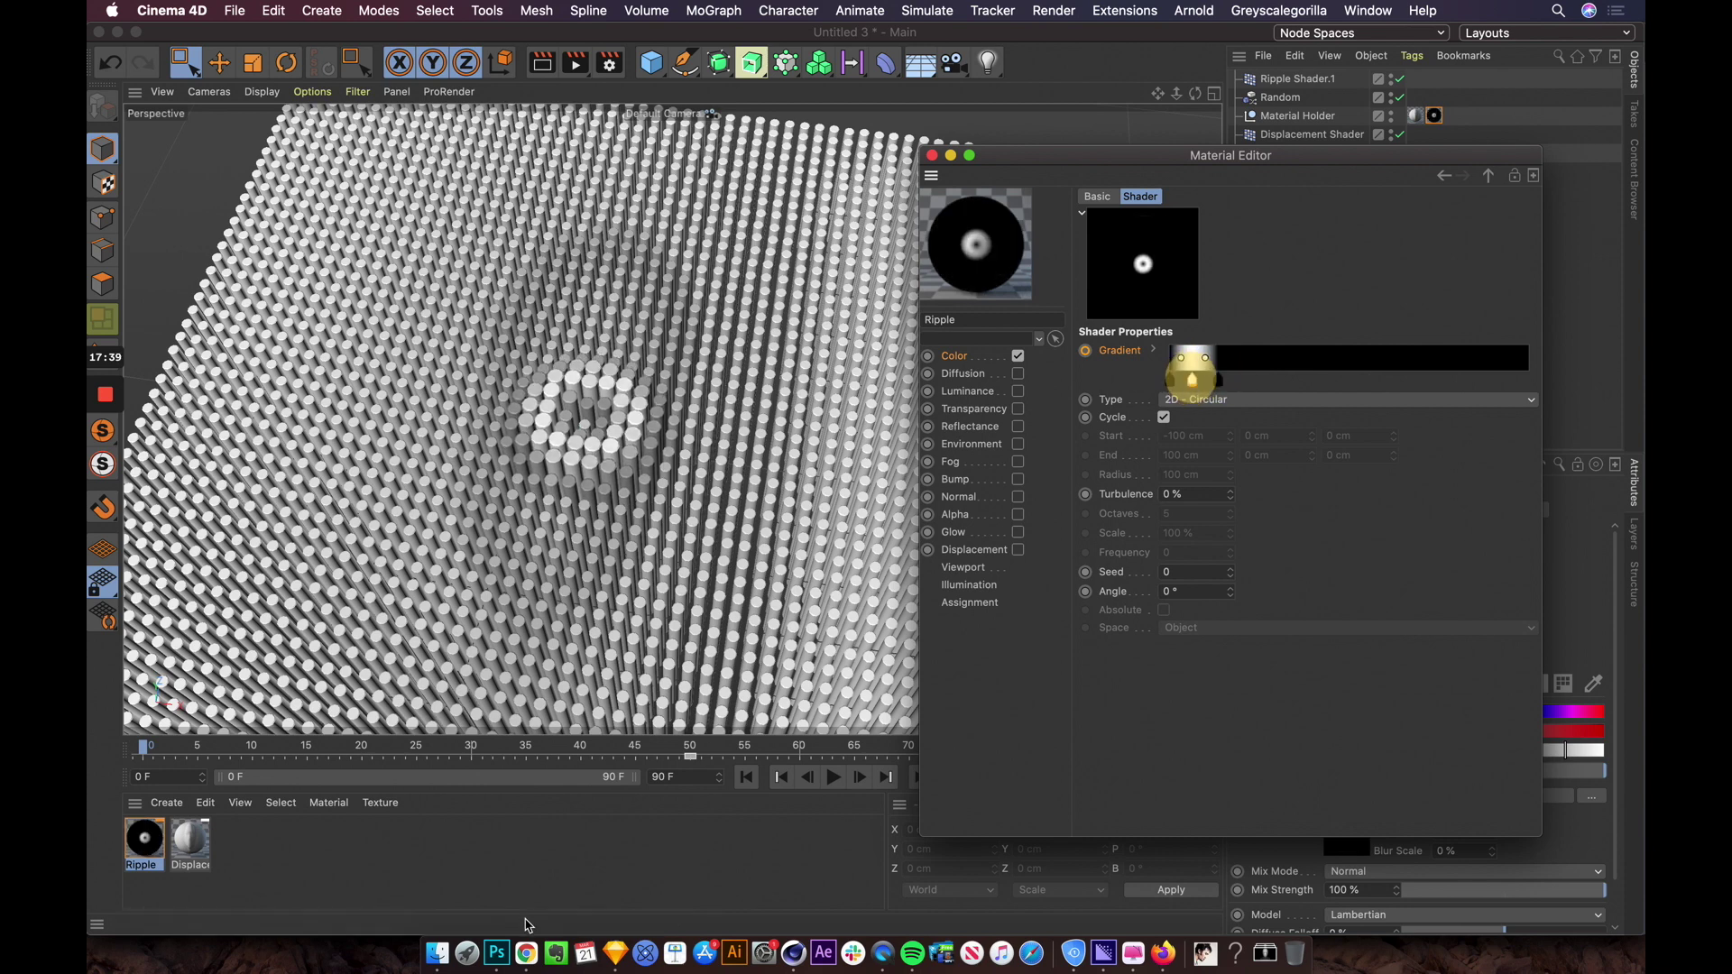
click(1085, 351)
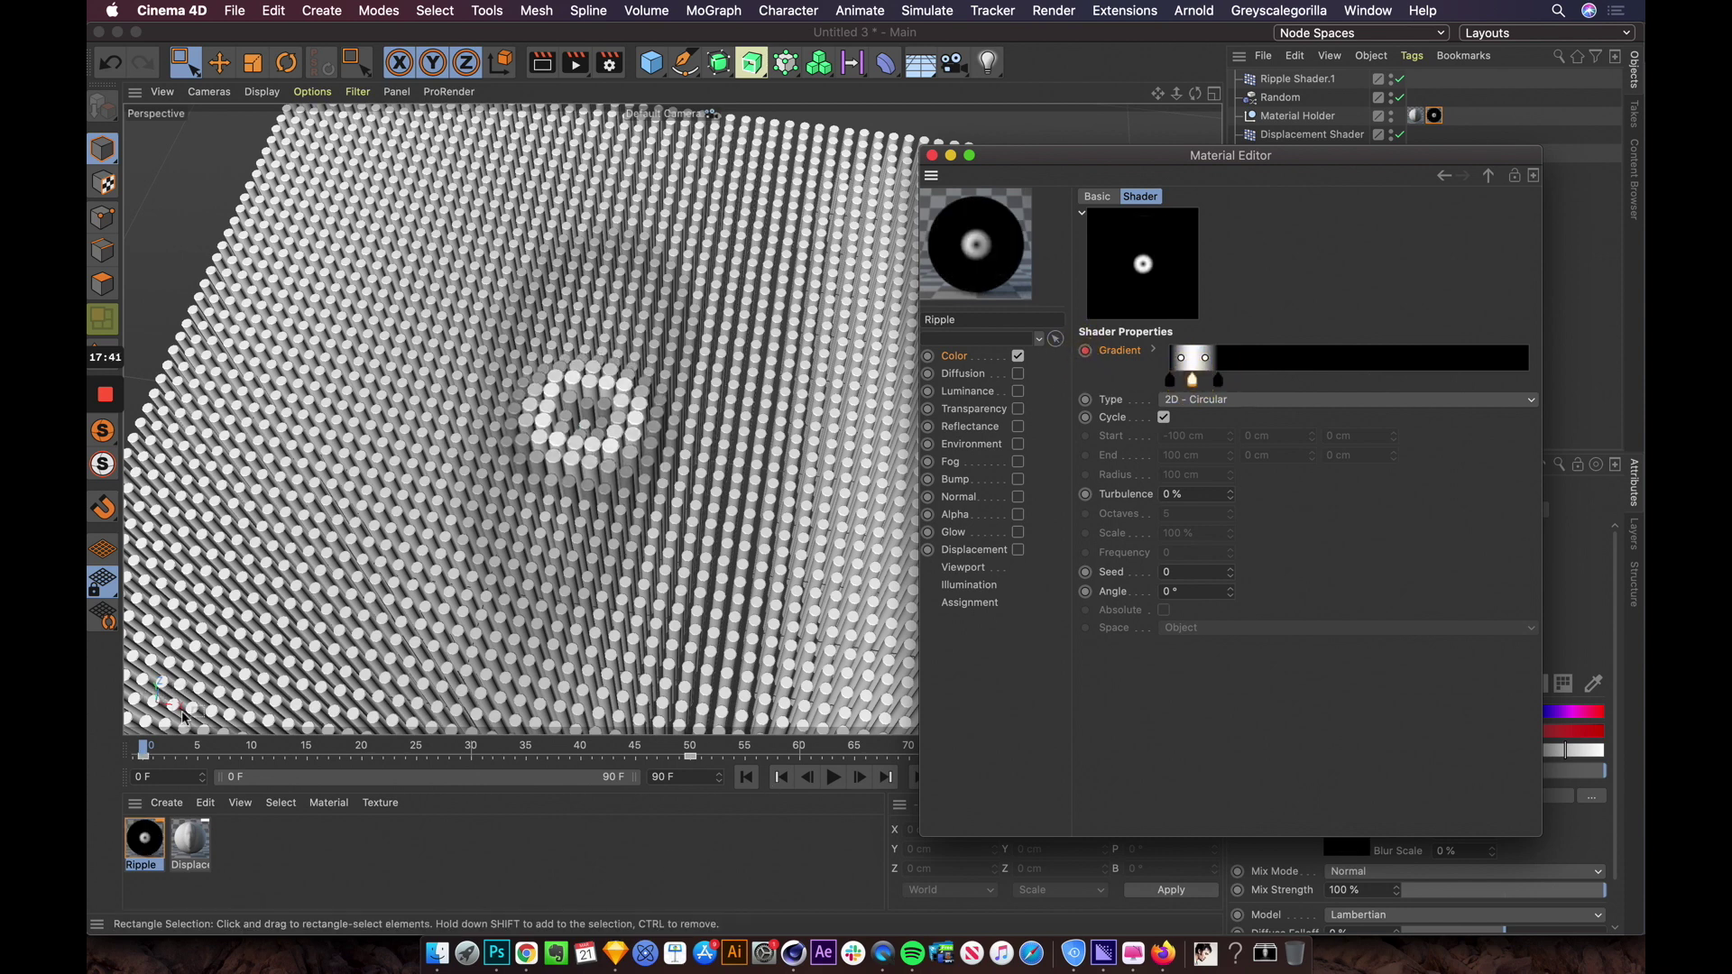
Step: Play the animation to check how the ripple spreads across the pins
click(835, 778)
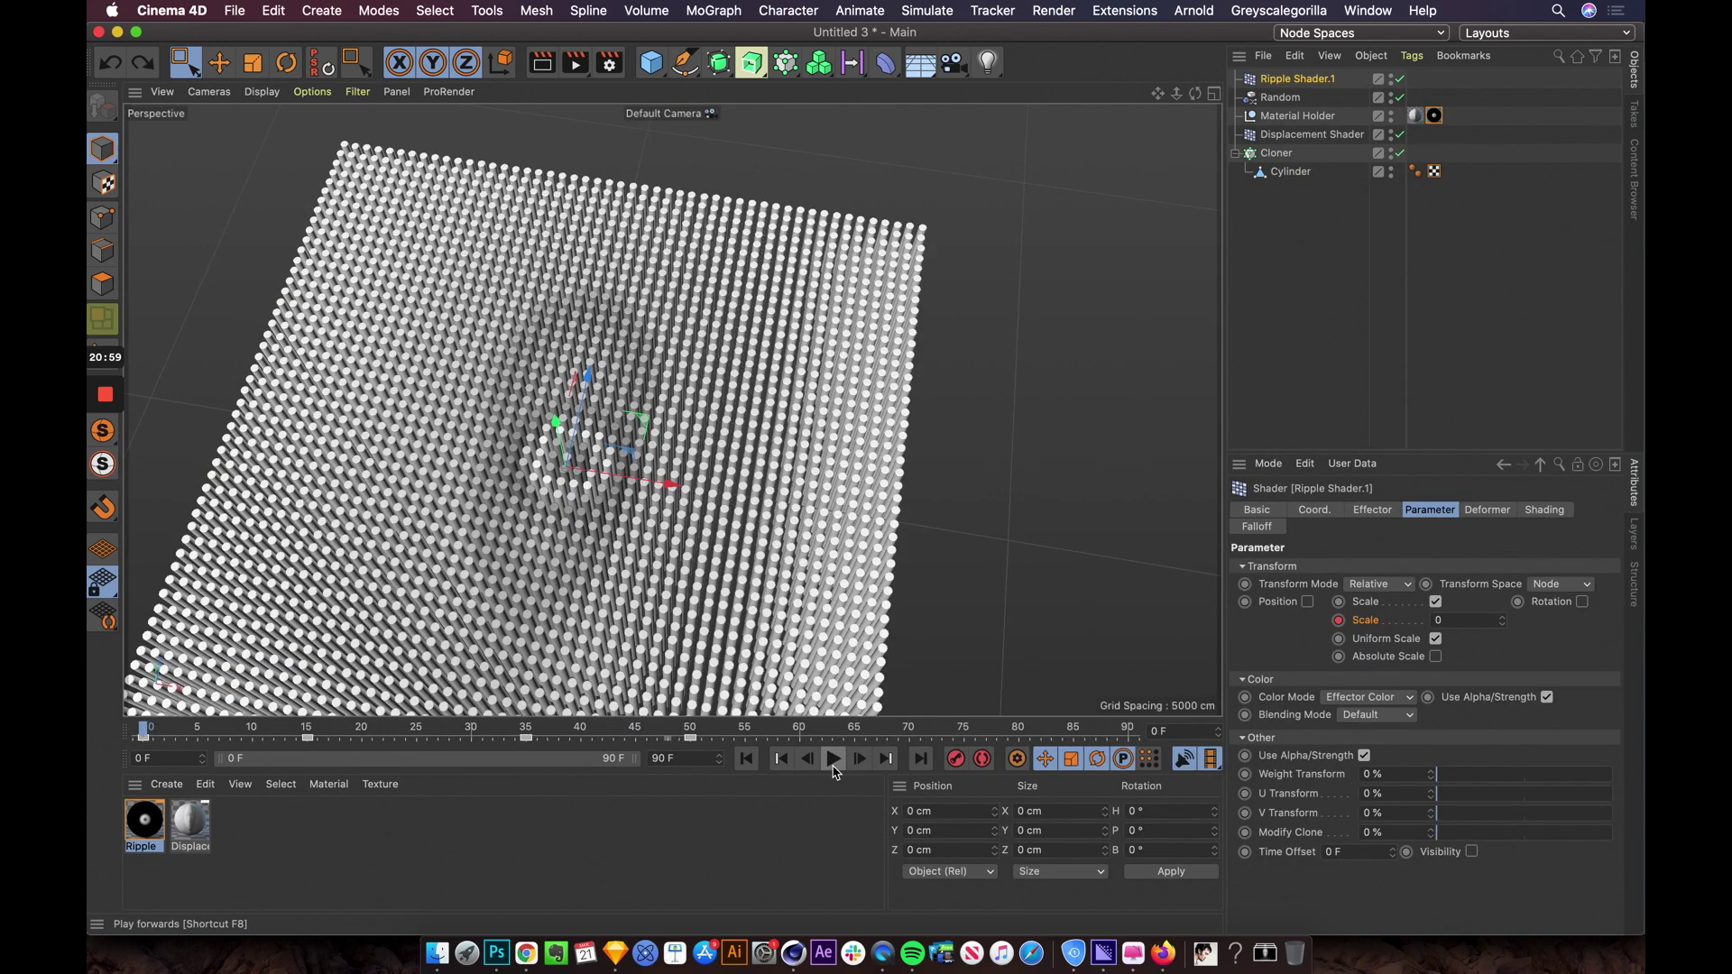
click(833, 758)
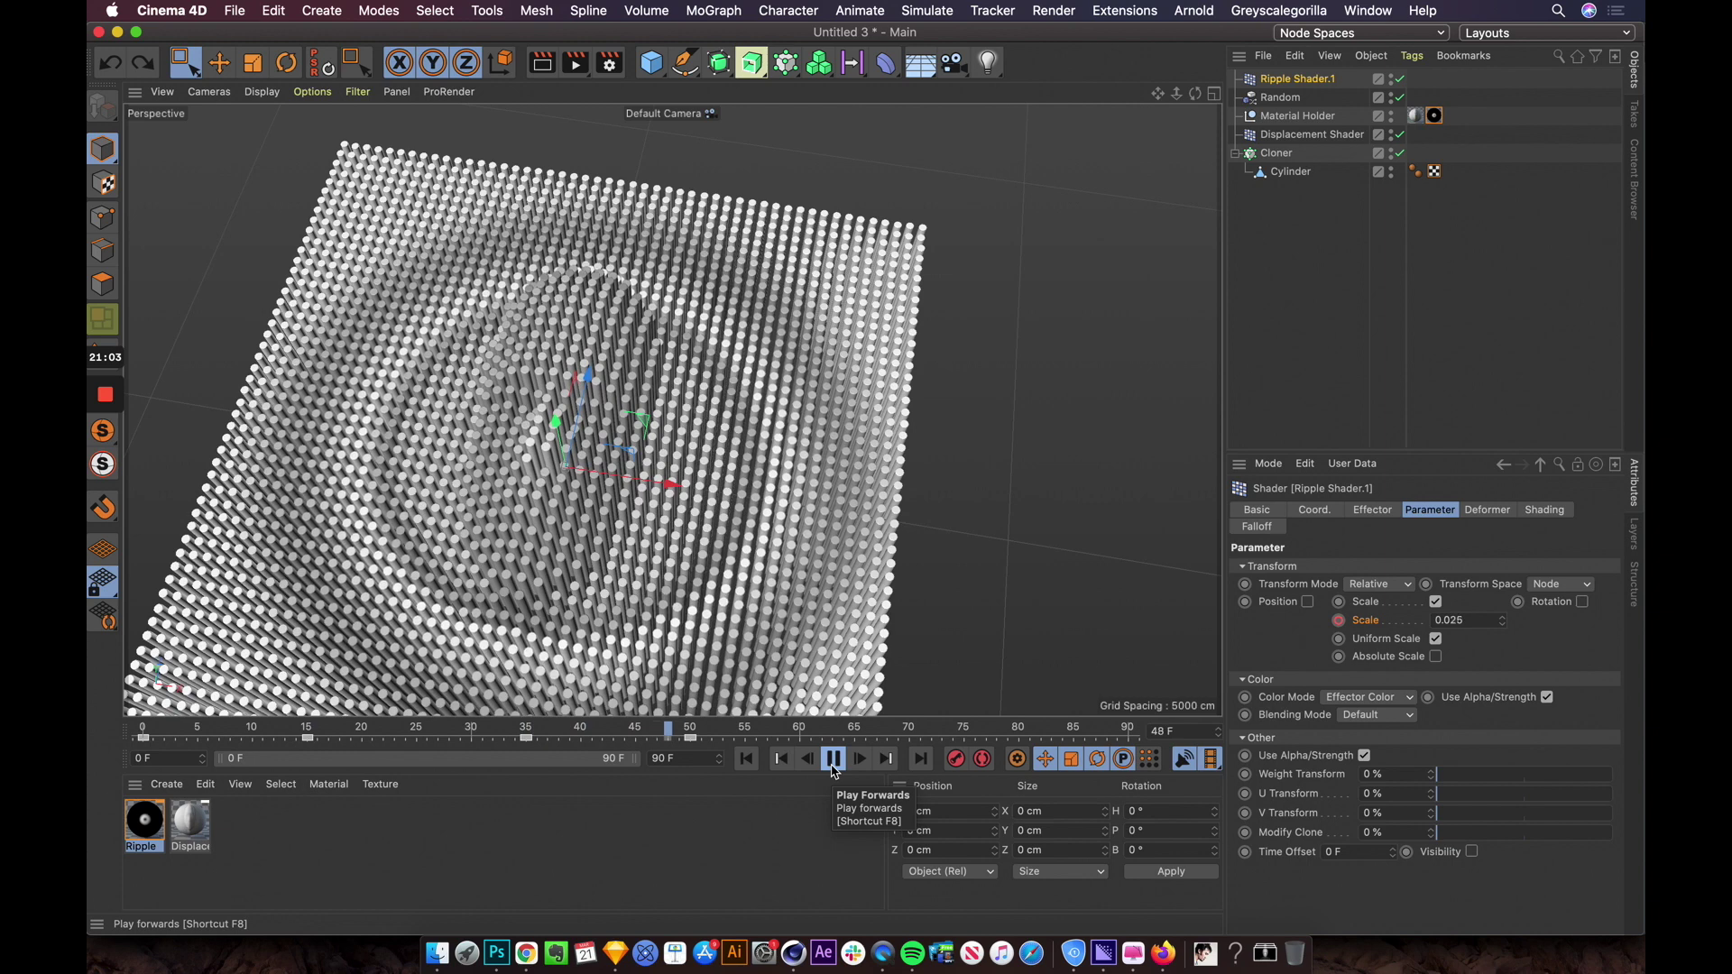
click(1012, 301)
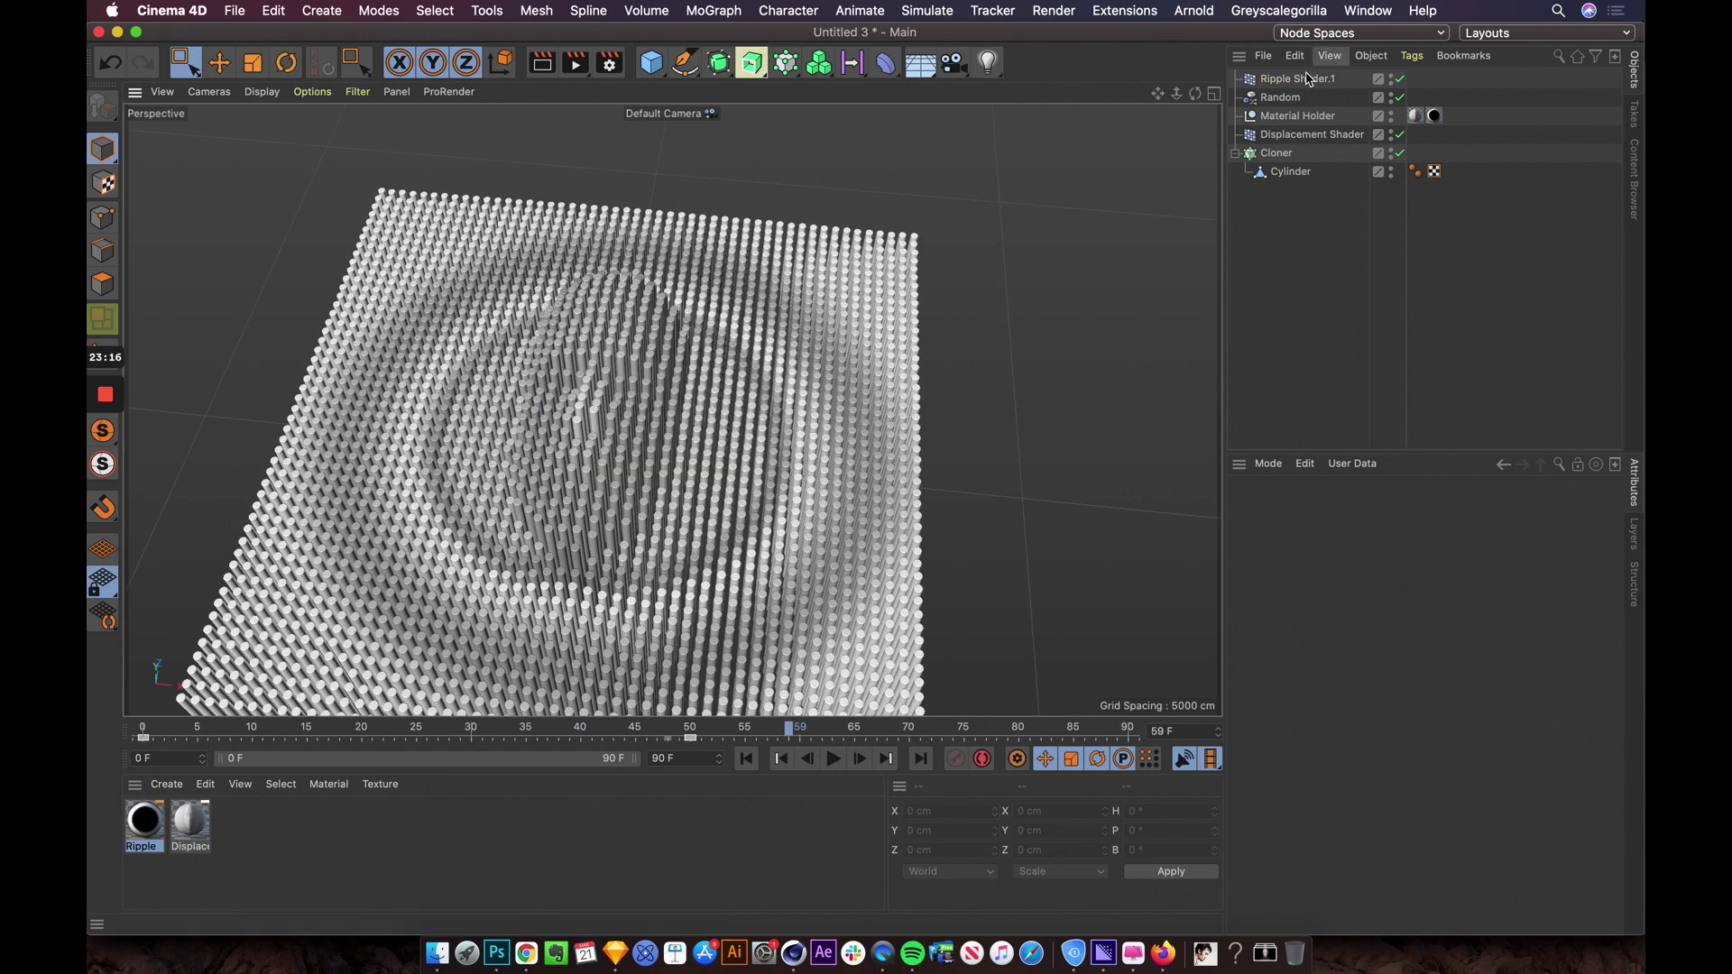
Step: Add a Spherical Field to the Ripple Shader's falloff and enlarge it to about 3892 cm around the face
click(1296, 82)
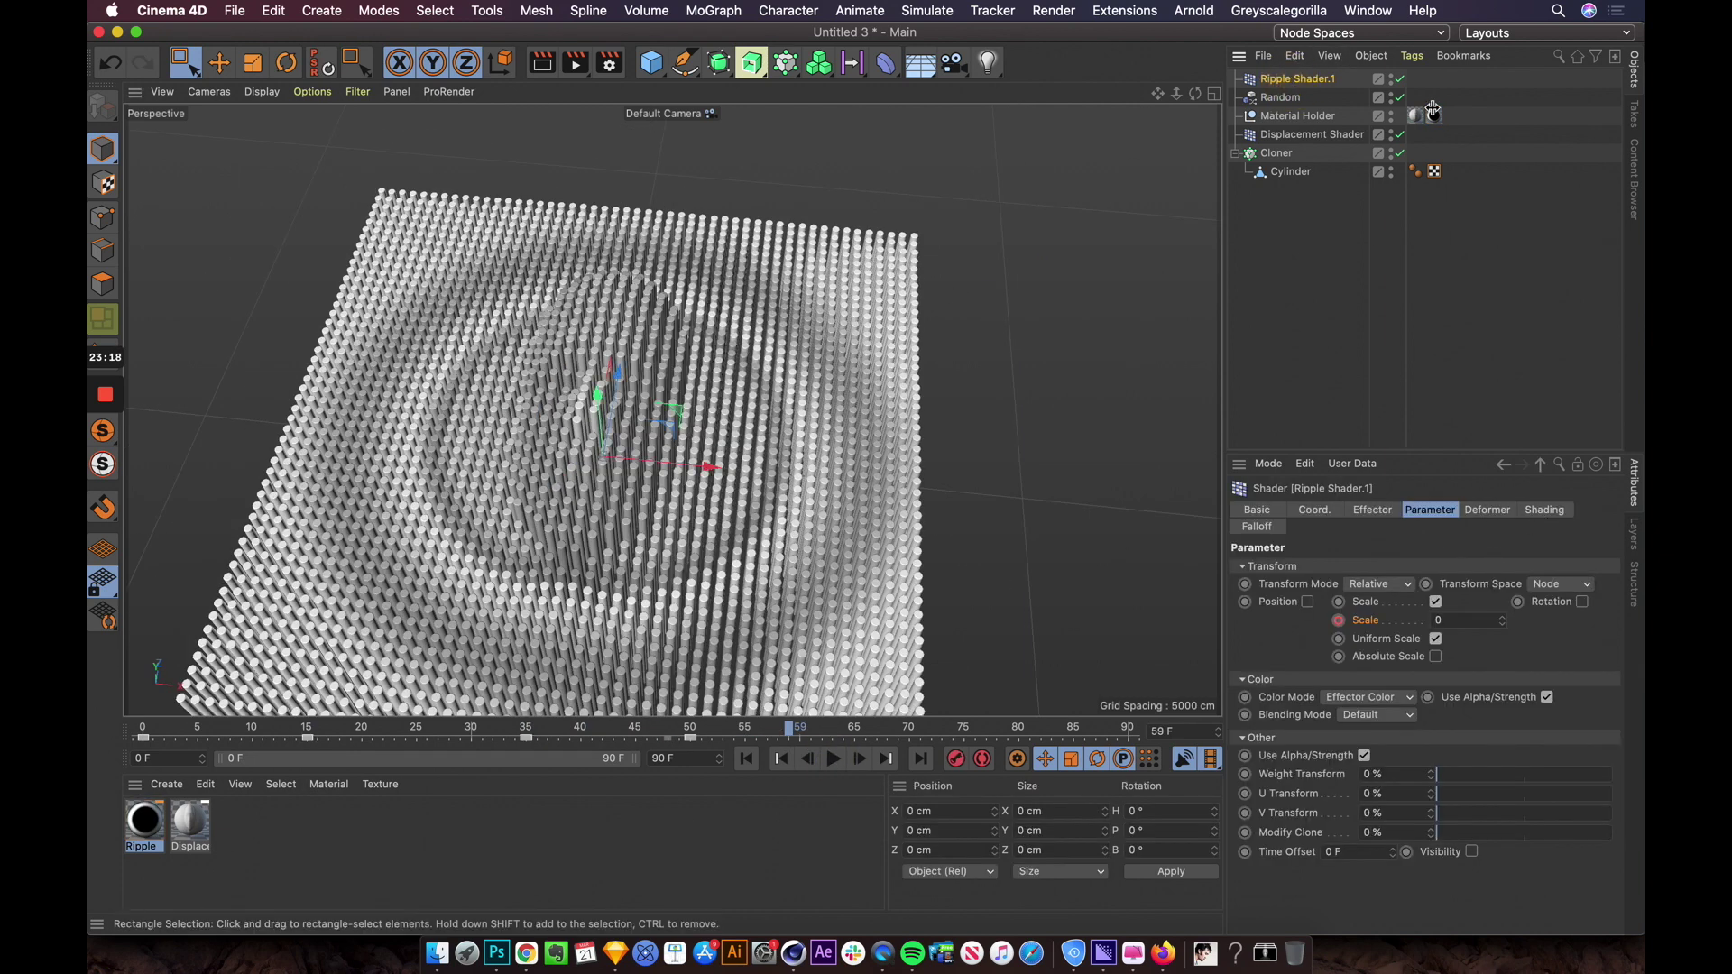
click(1254, 526)
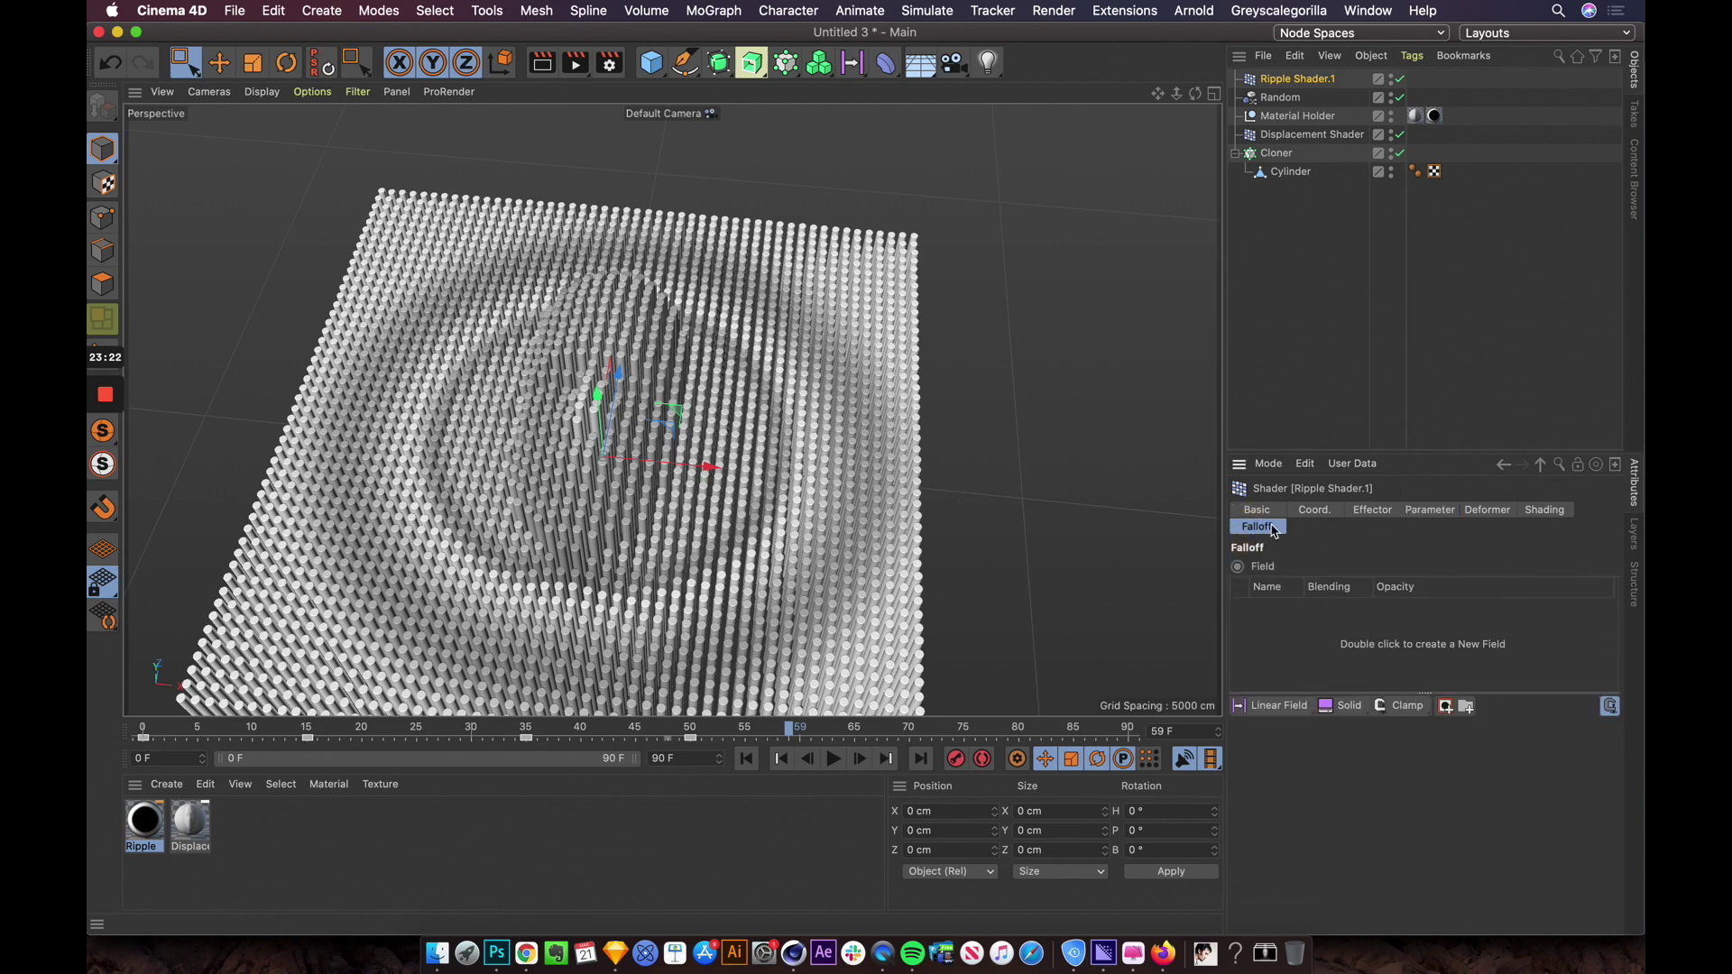
drag(1274, 705, 1398, 763)
drag(646, 470, 928, 503)
alt+drag(1052, 484, 1014, 413)
drag(171, 729, 732, 726)
alt+drag(702, 662, 861, 534)
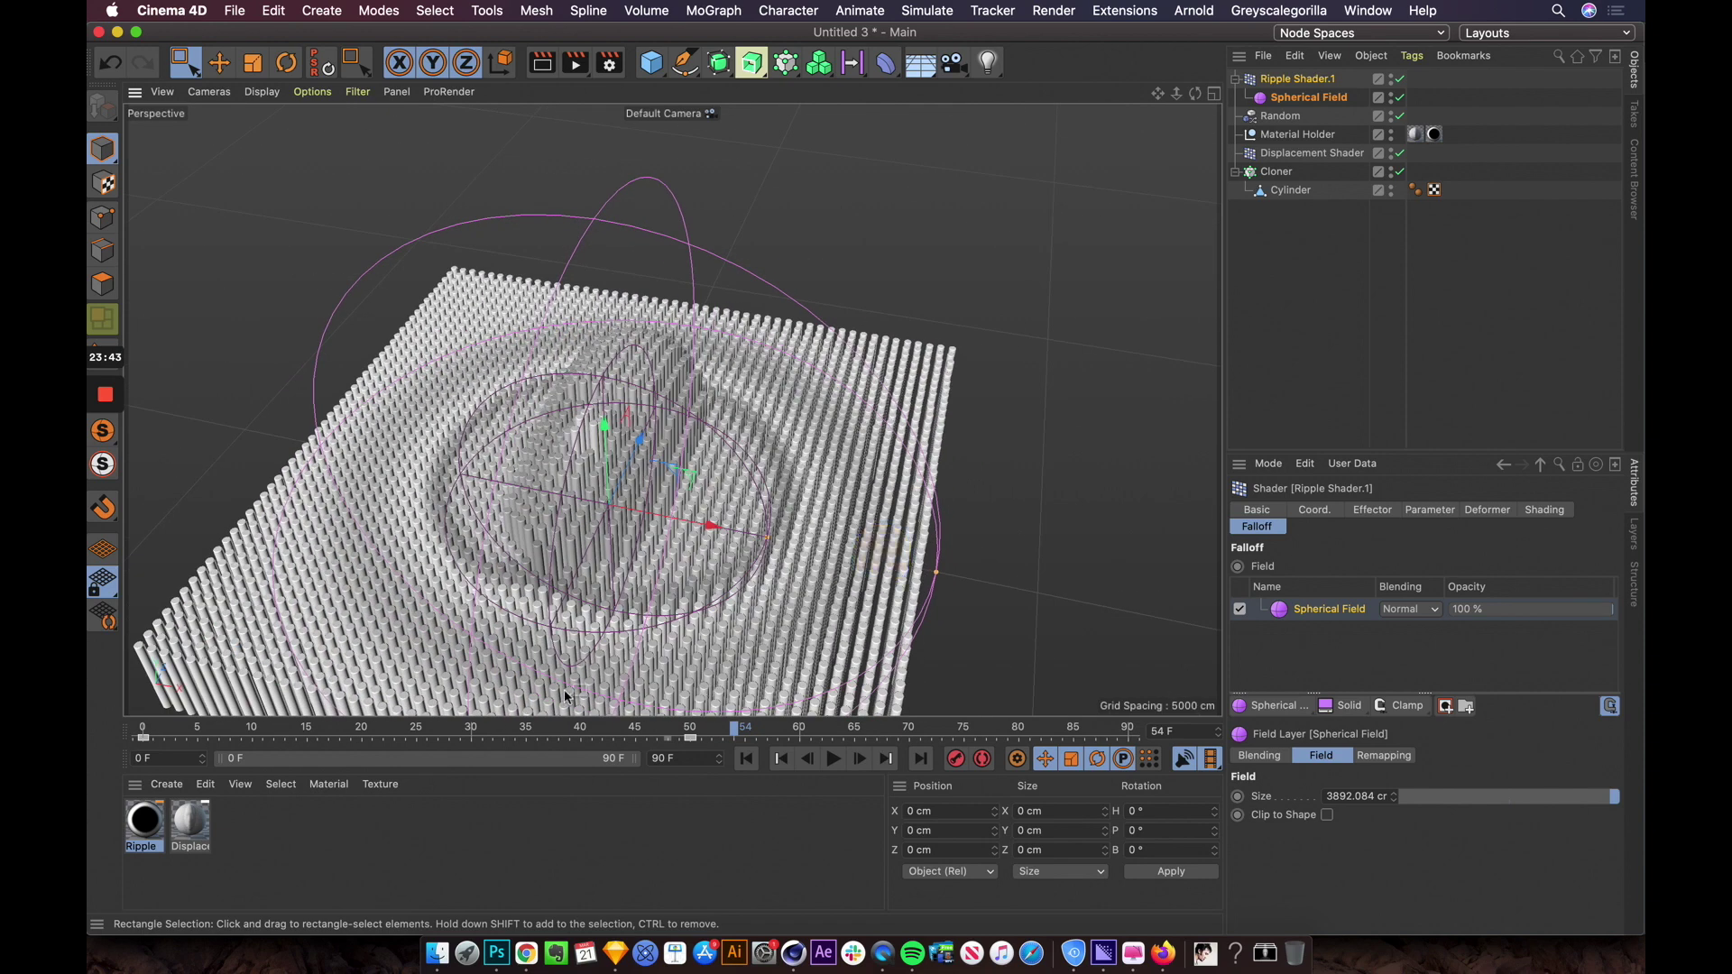
Step: Shift the Spherical Field along X to about -412 cm, checking the ripple around frames 29 and 50
drag(708, 530, 646, 456)
click(462, 727)
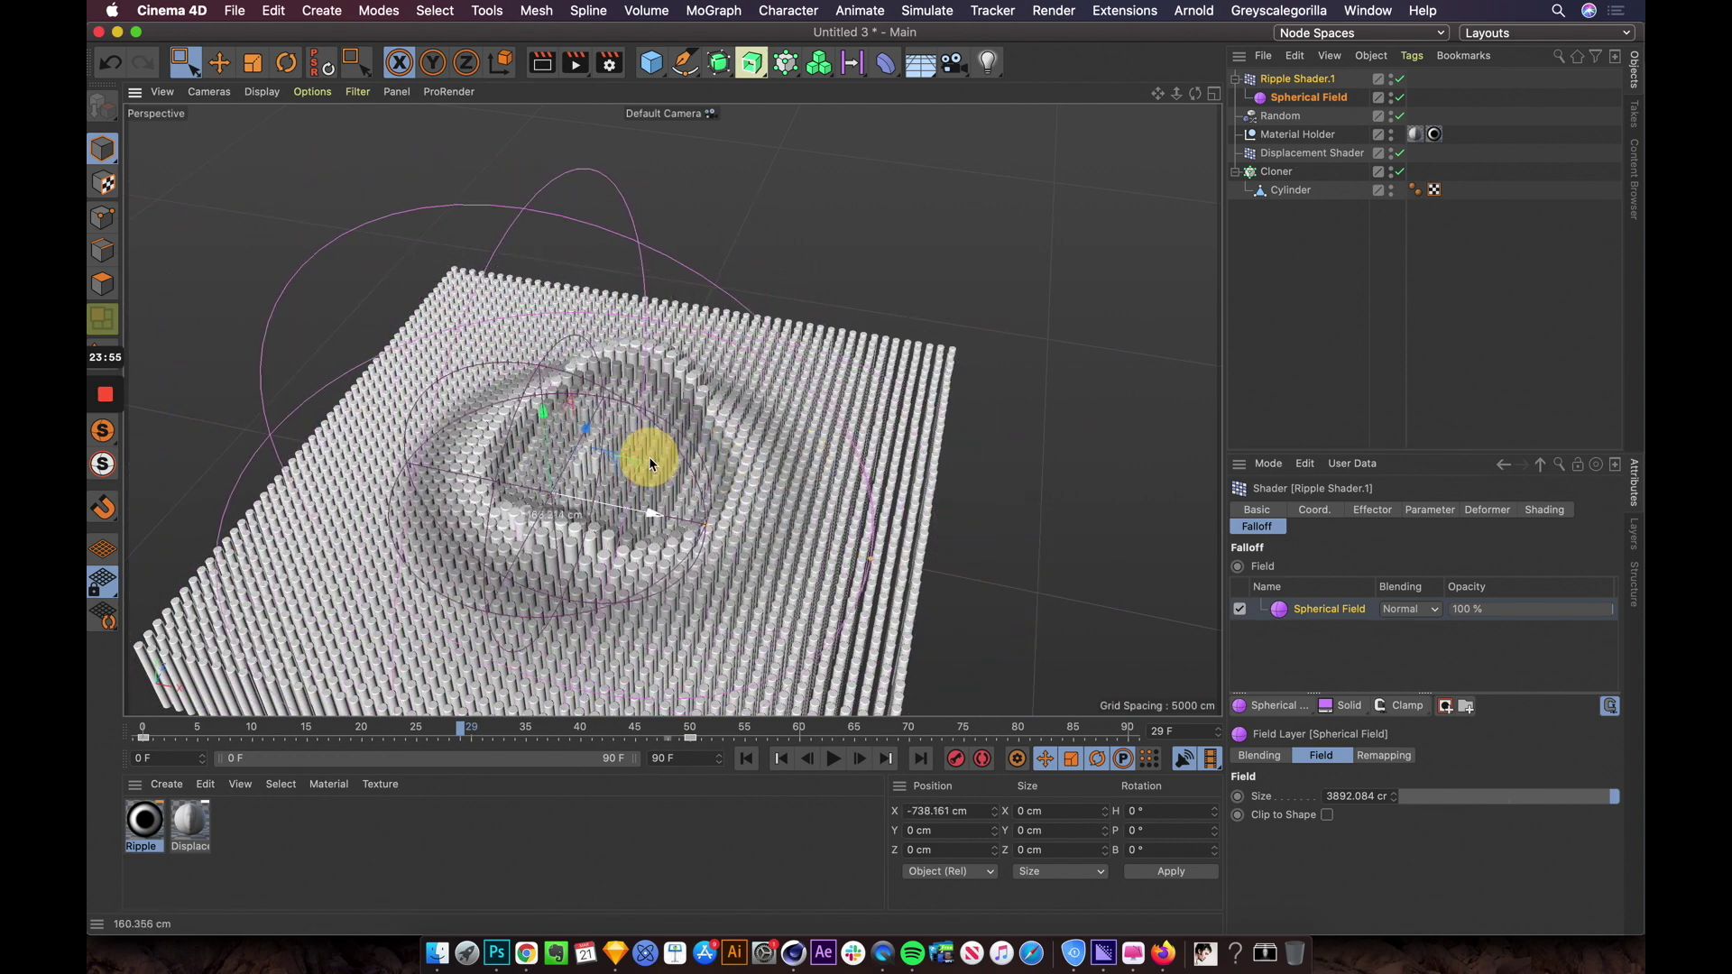
alt+drag(800, 479, 835, 456)
click(683, 731)
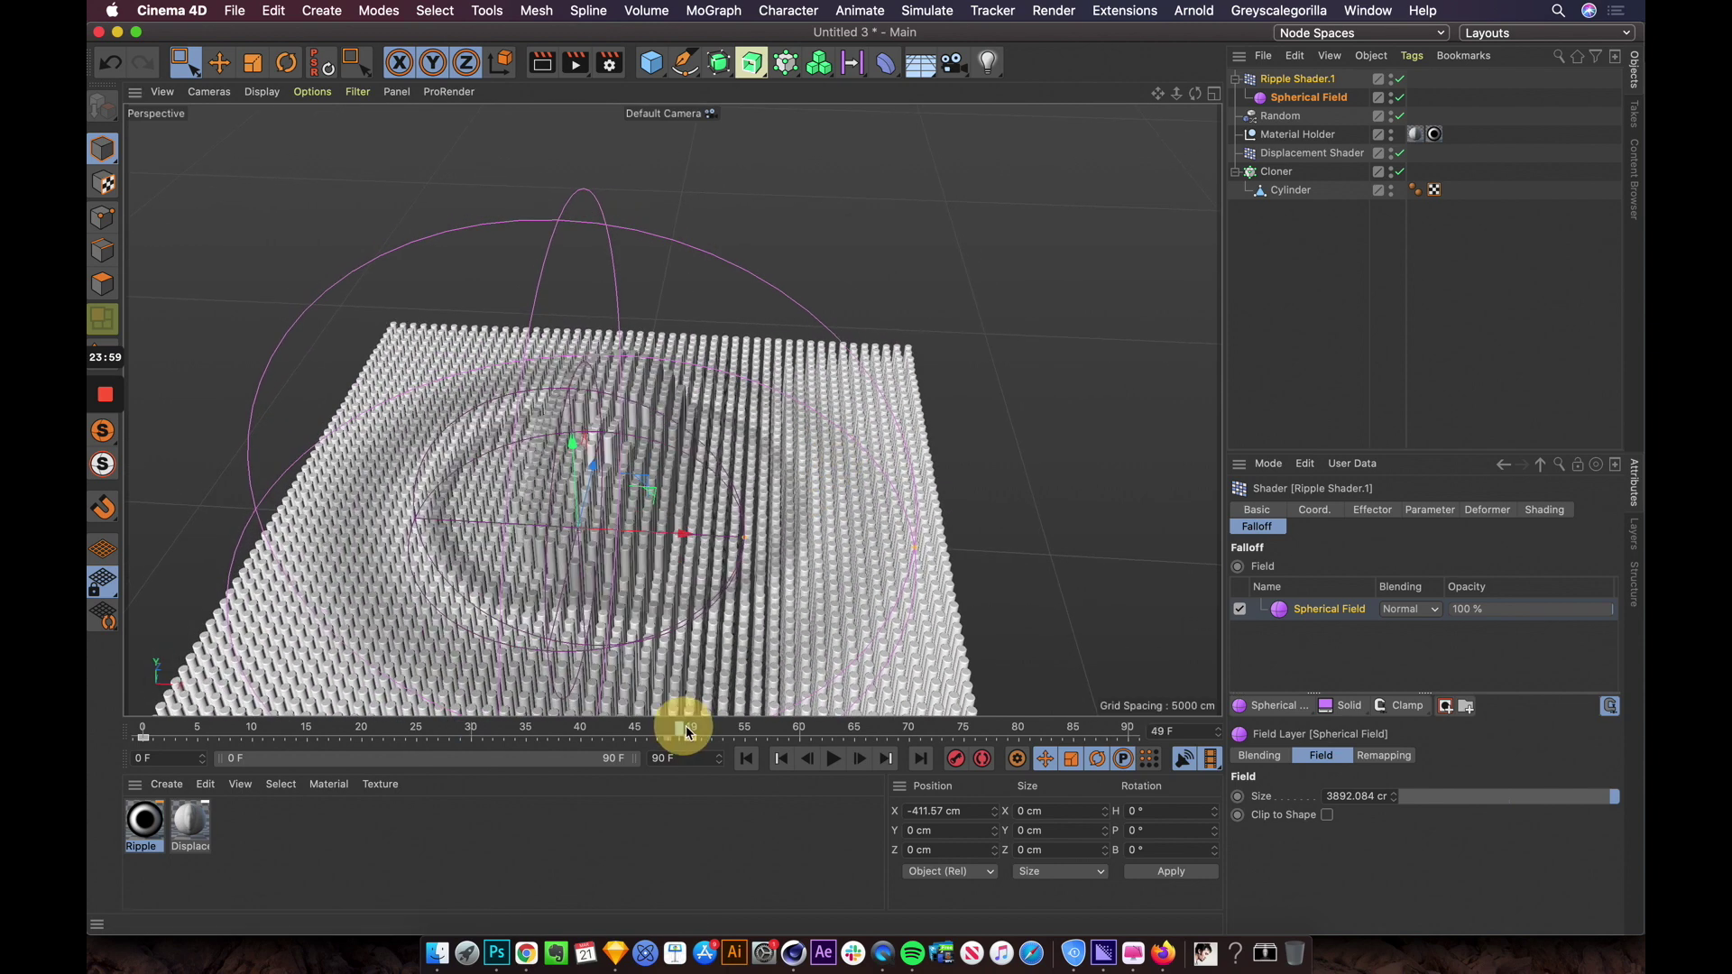
Step: Keyframe the Spherical Field's remapping Strength at 100 % on frame 30
click(1366, 509)
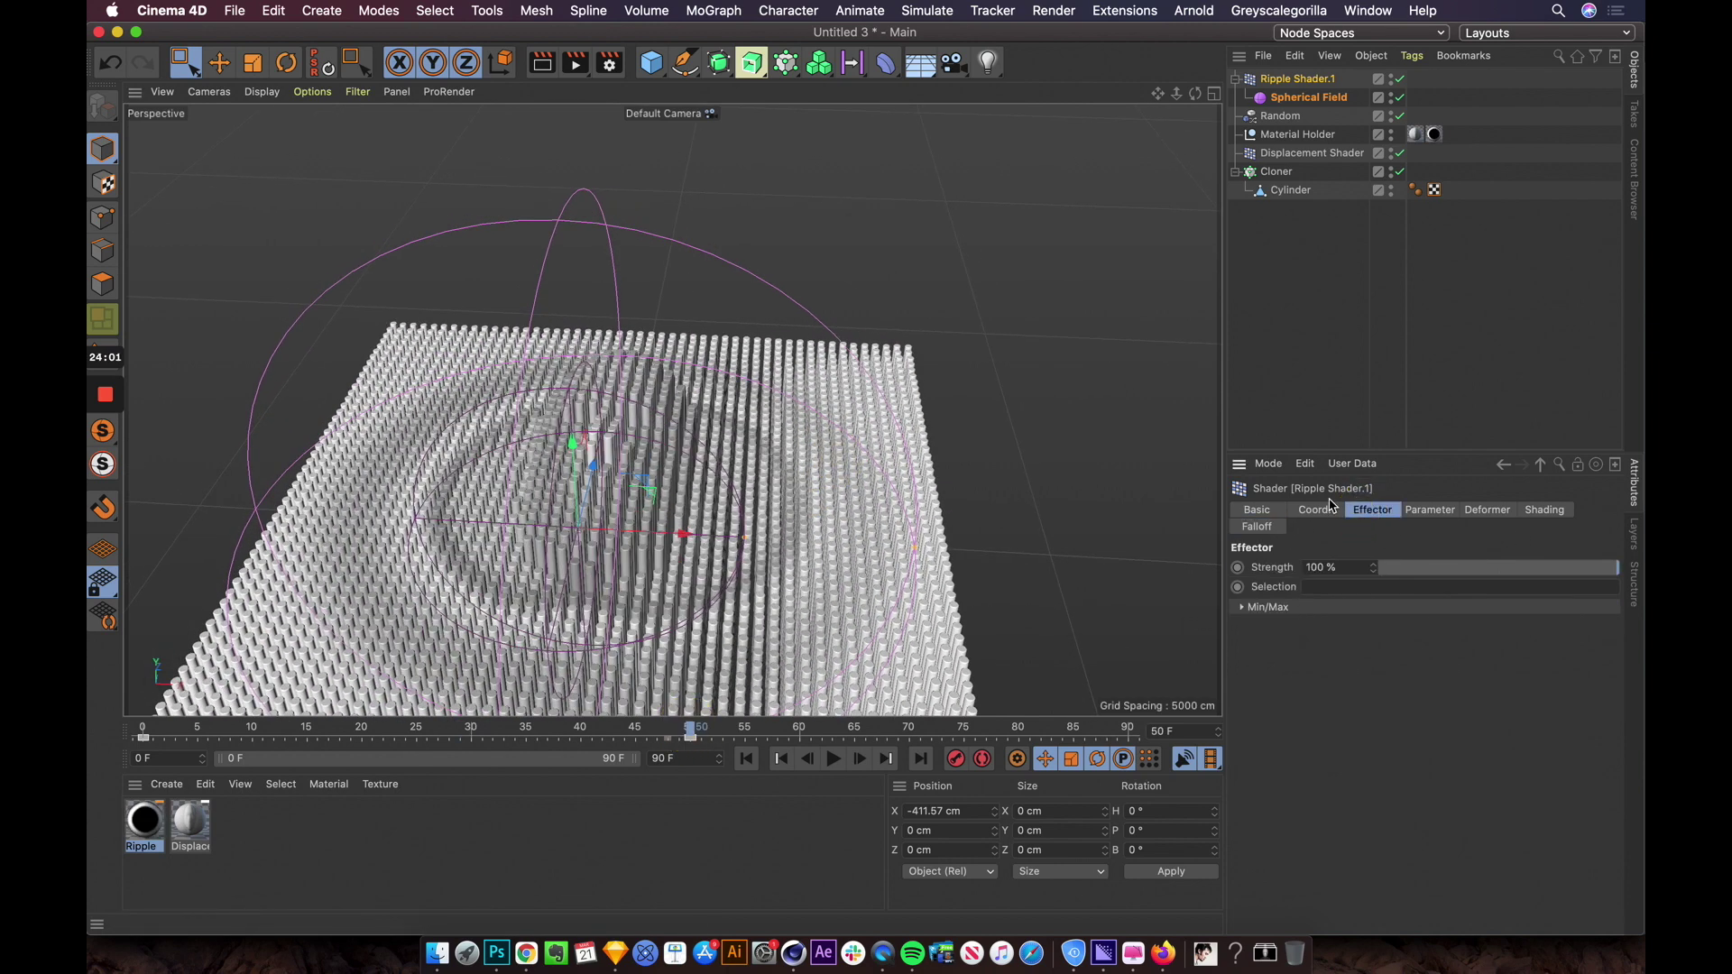
click(1410, 511)
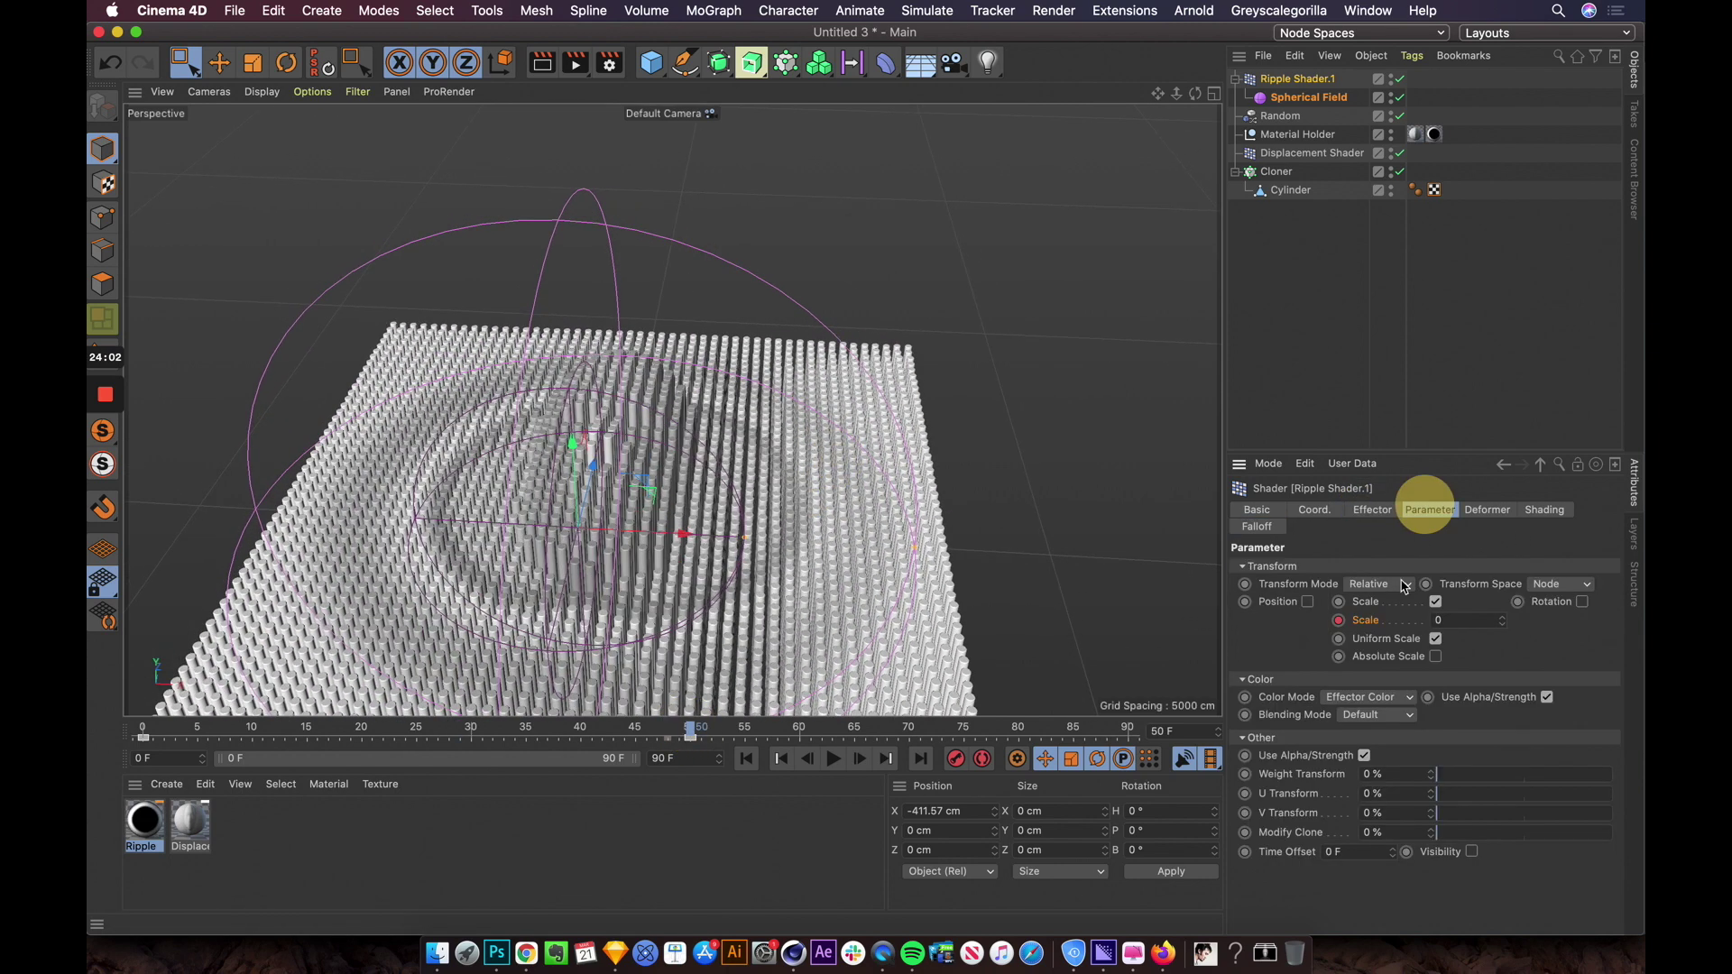
click(1258, 526)
click(1353, 755)
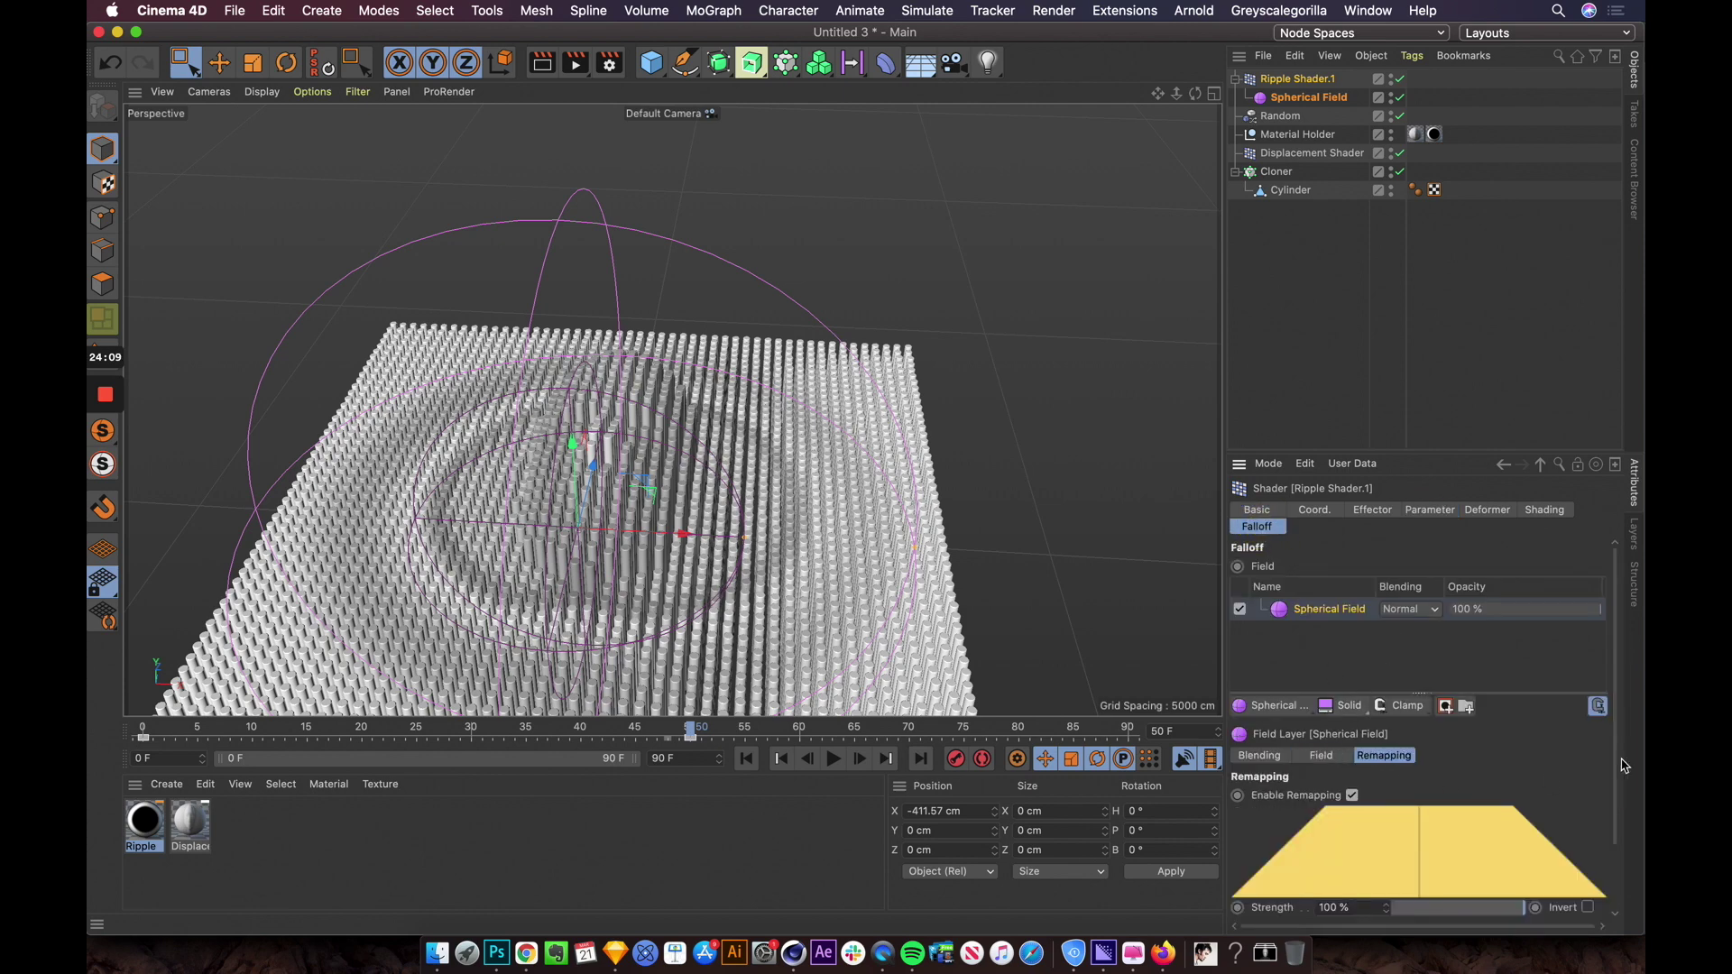
scroll(1559, 789, down, 3)
click(474, 734)
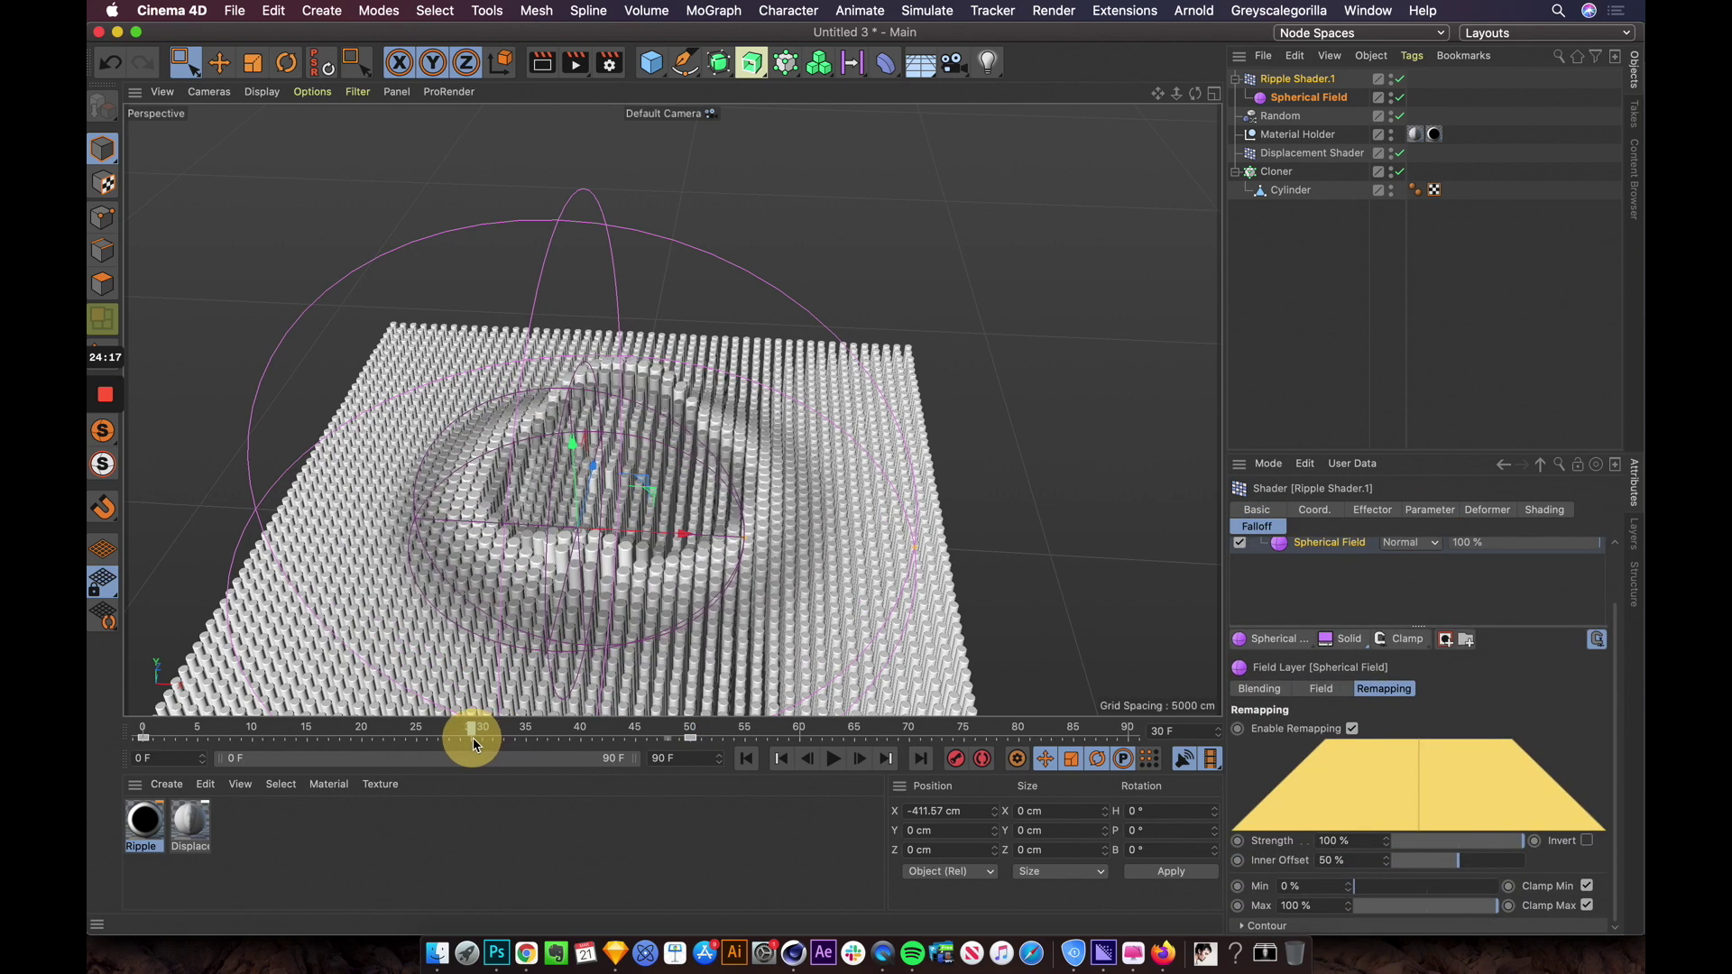
click(1238, 843)
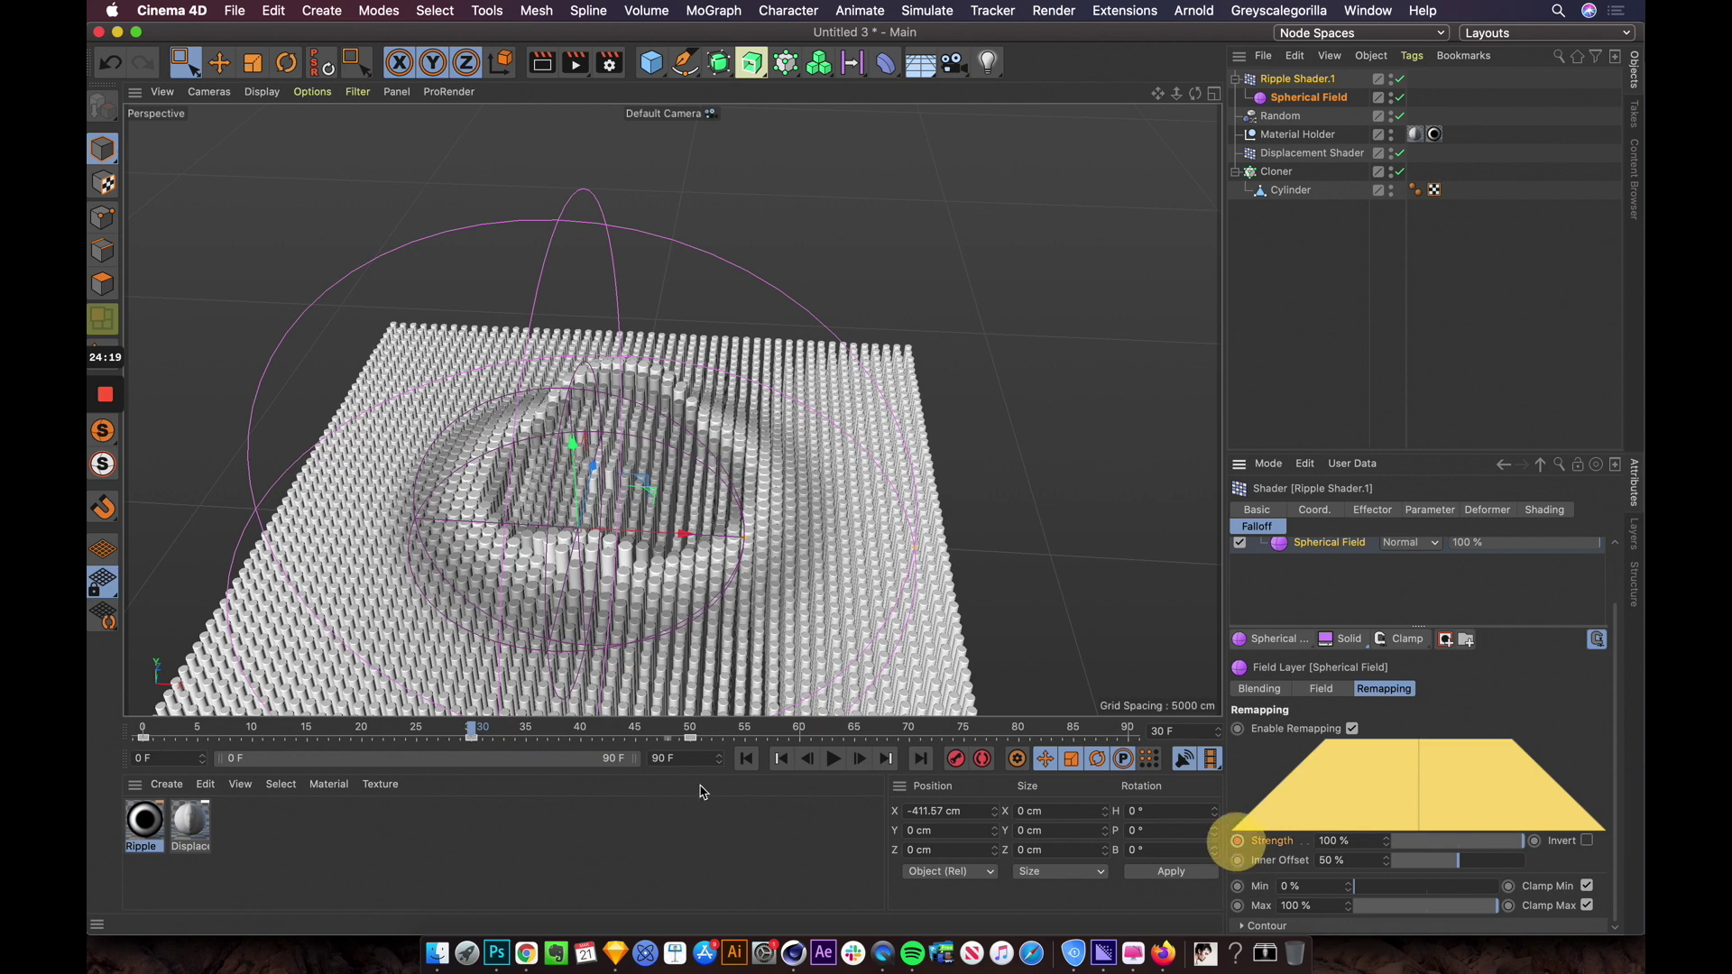
Step: Set the Spherical Field's remapping Strength to 0 % on frame 50 and keyframe it
click(692, 734)
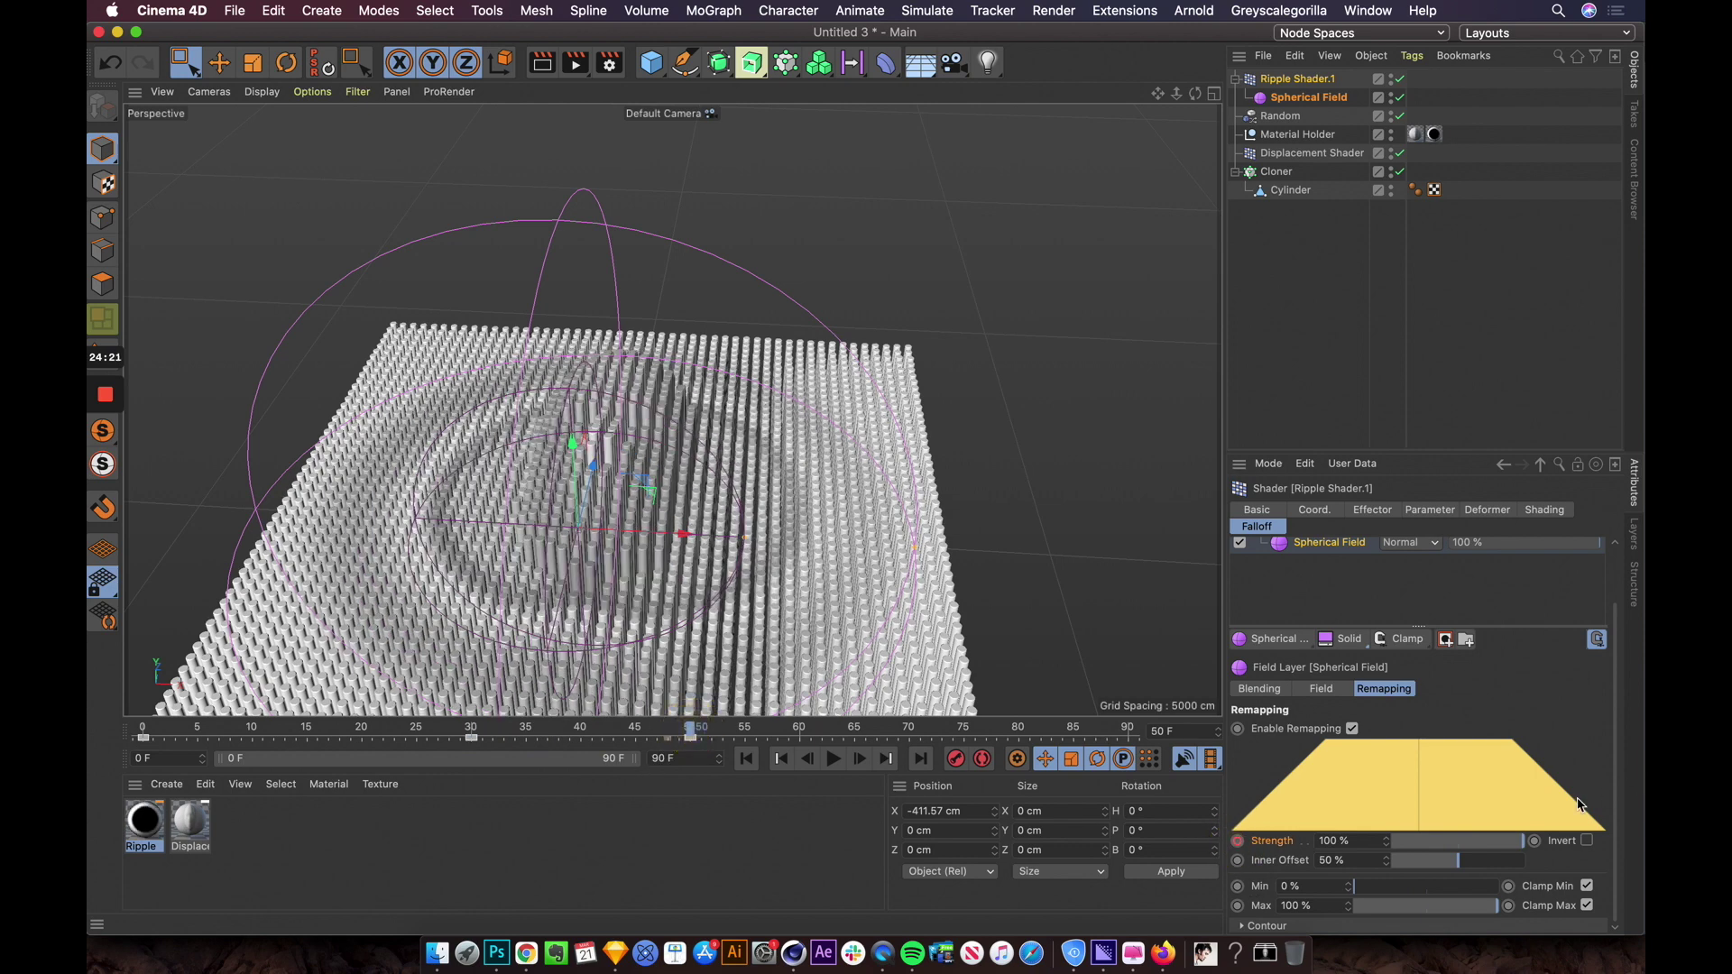
drag(1499, 851, 1132, 832)
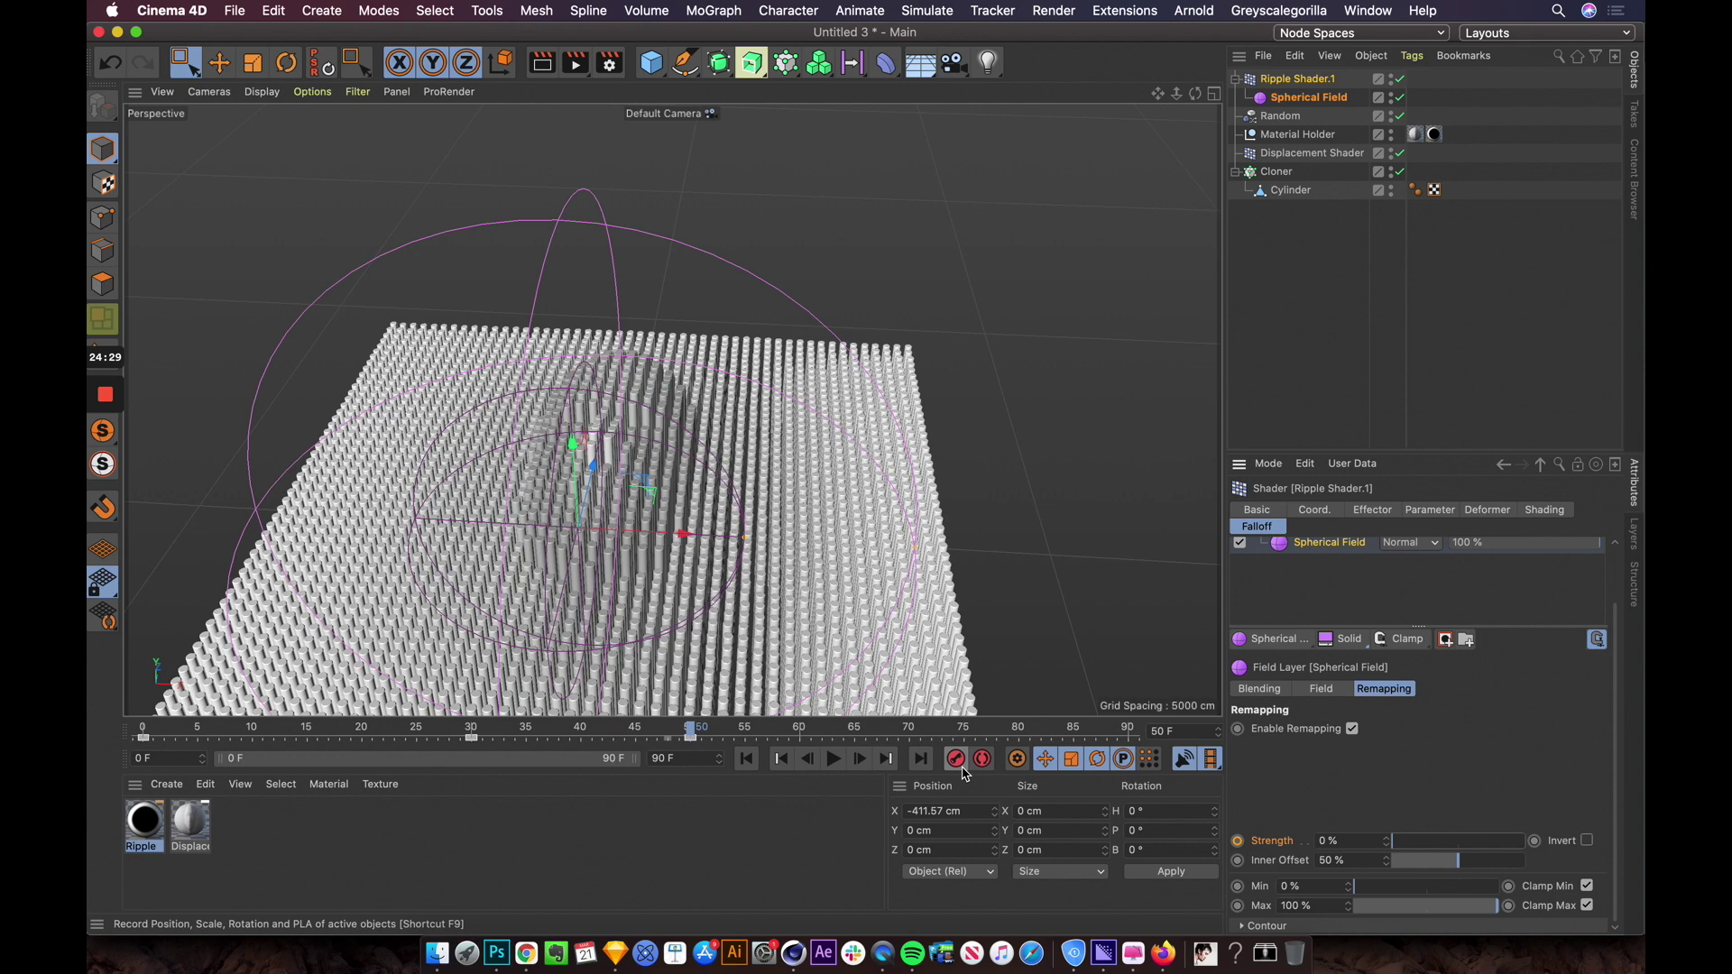
click(1239, 841)
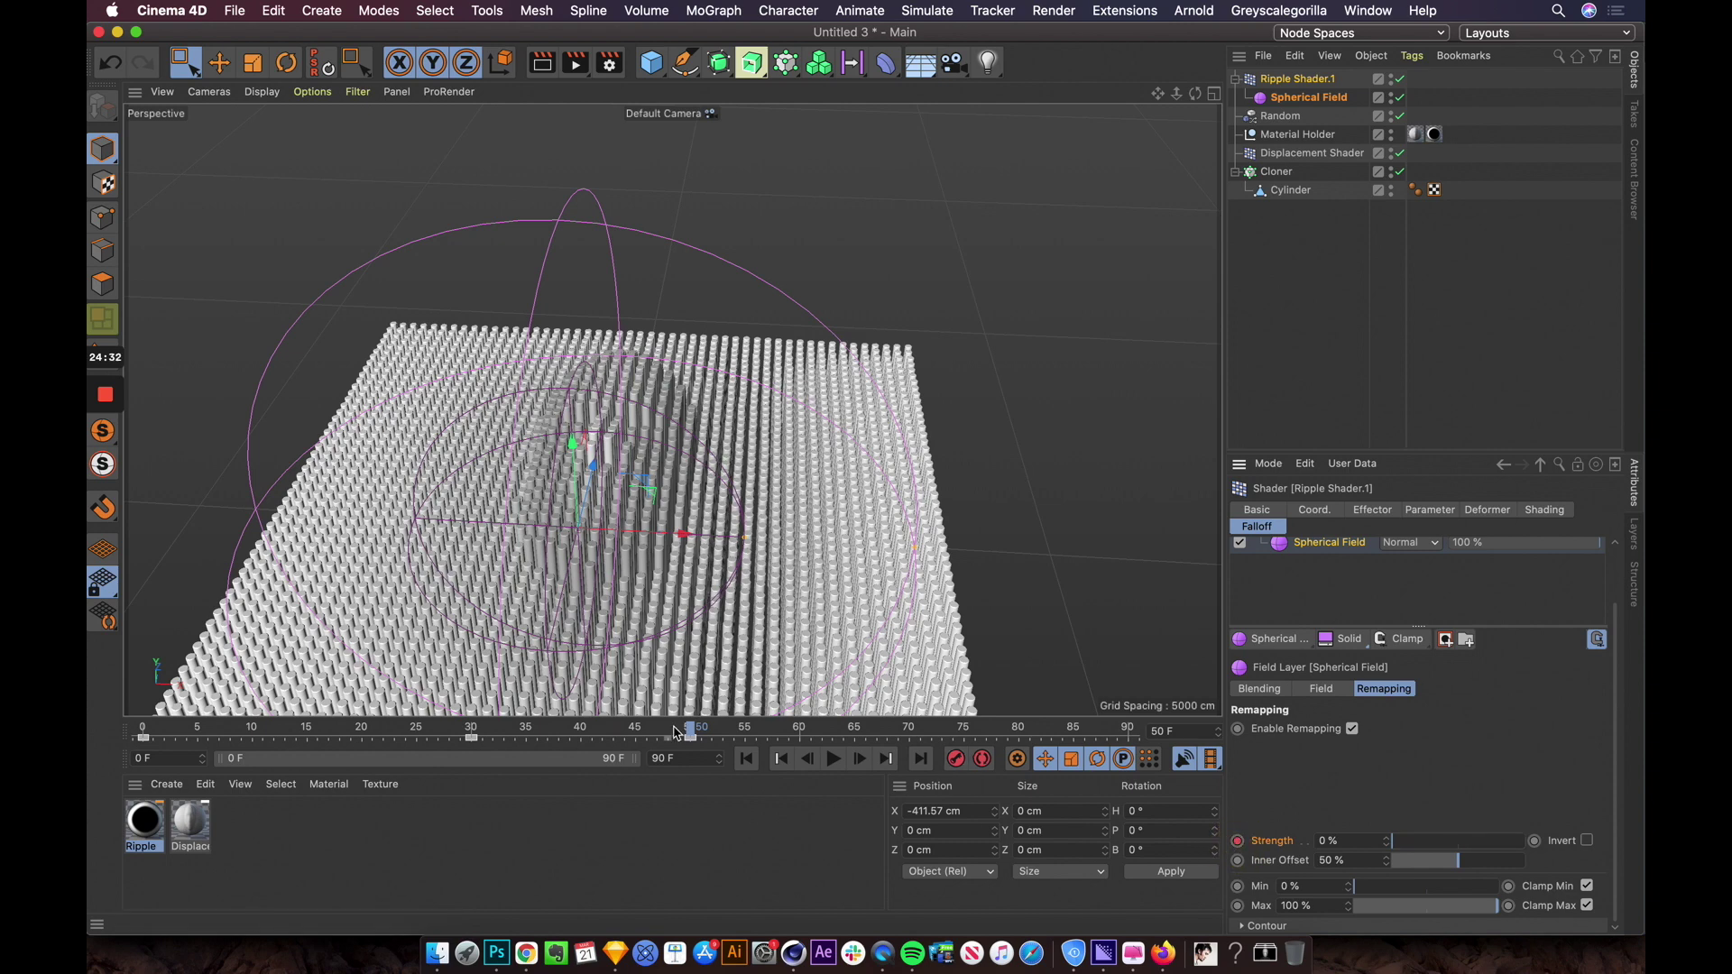
Step: Keyframe the Spherical Field's remapping Strength at 100 % on frame 10 and at 0 % on frame 0
drag(674, 735, 90, 702)
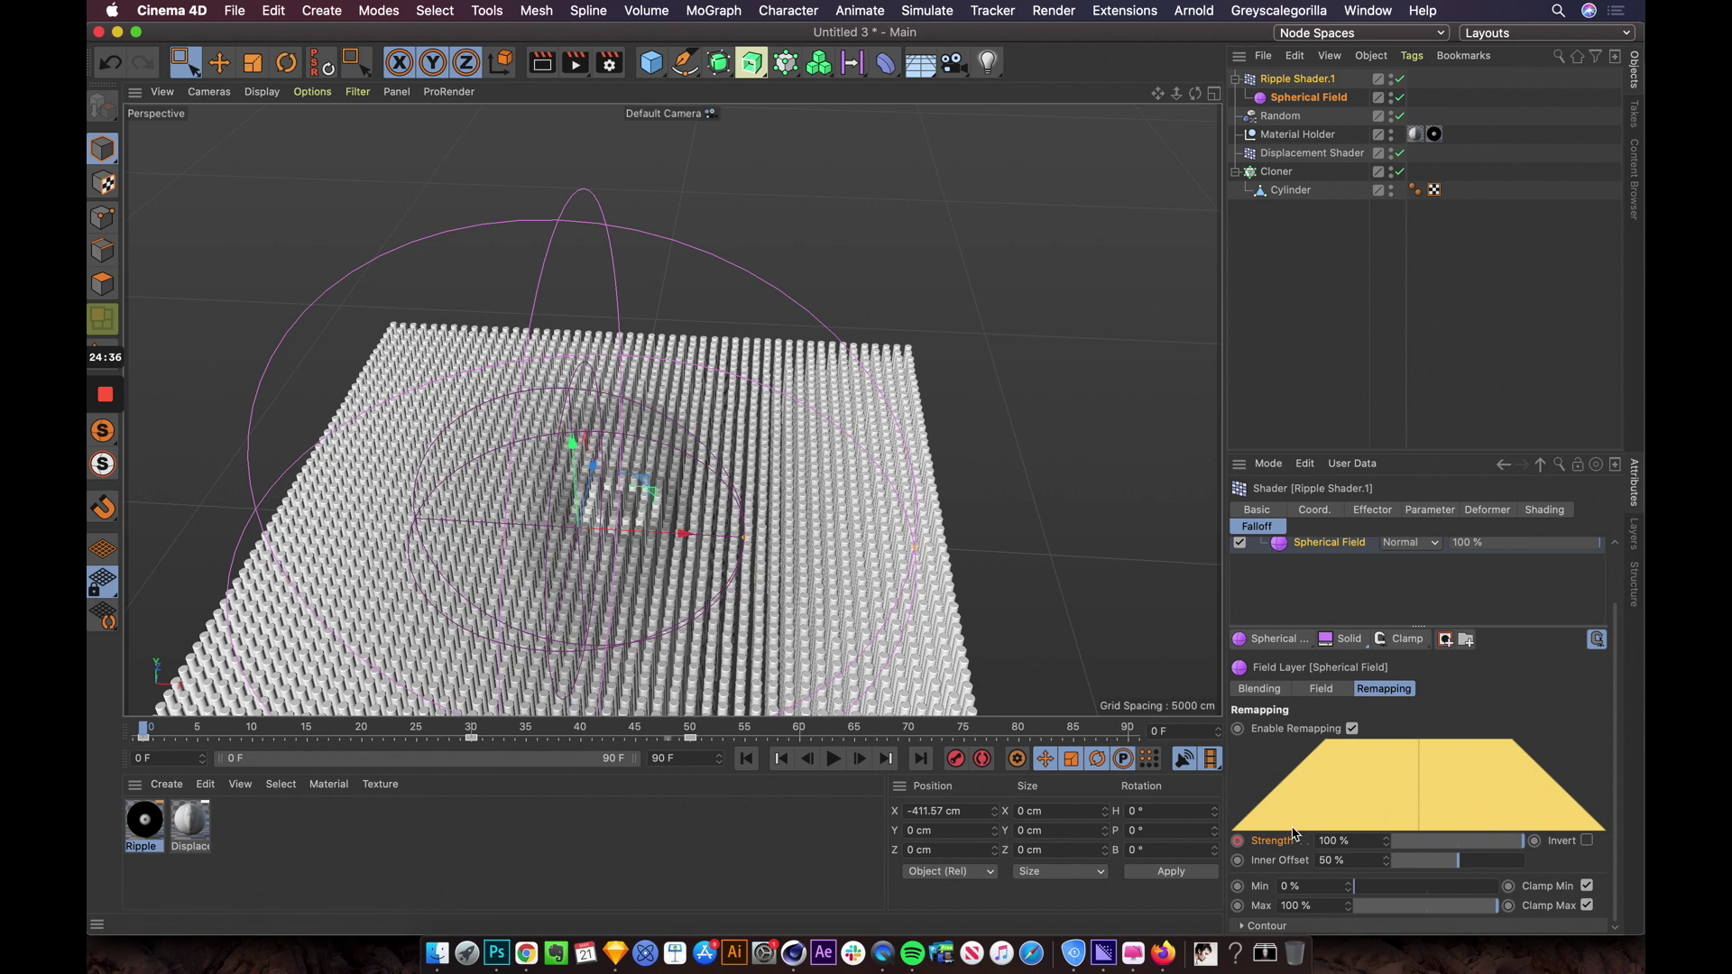
drag(222, 734, 257, 730)
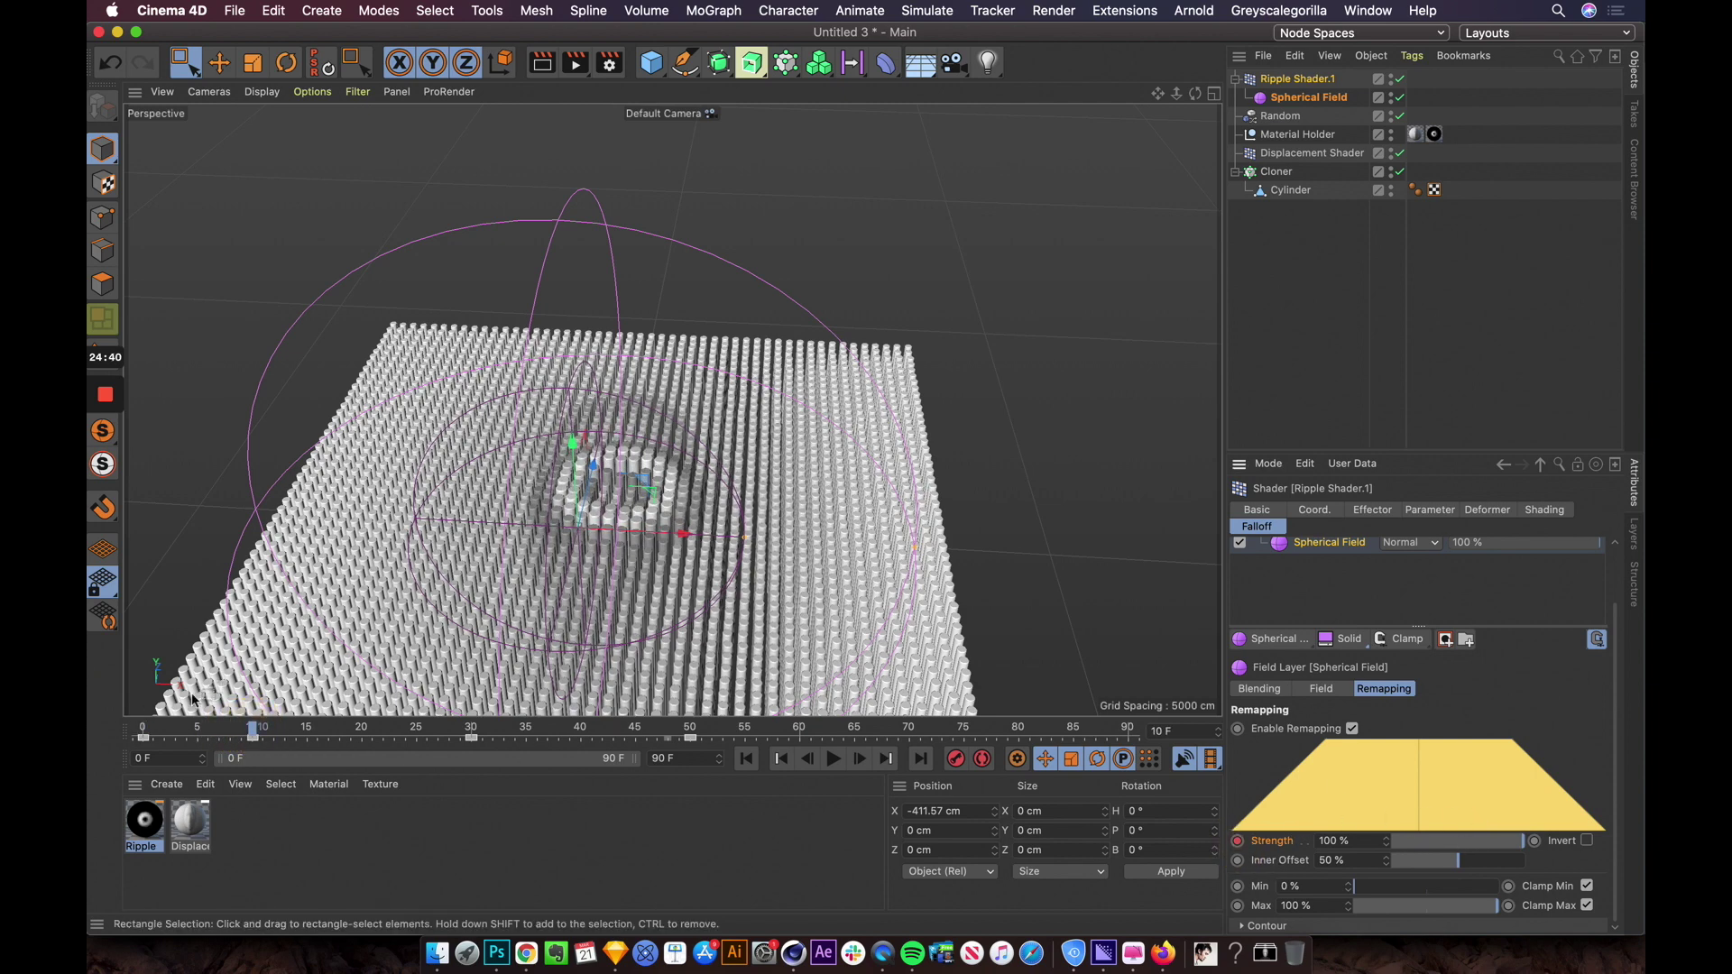
drag(178, 727, 154, 727)
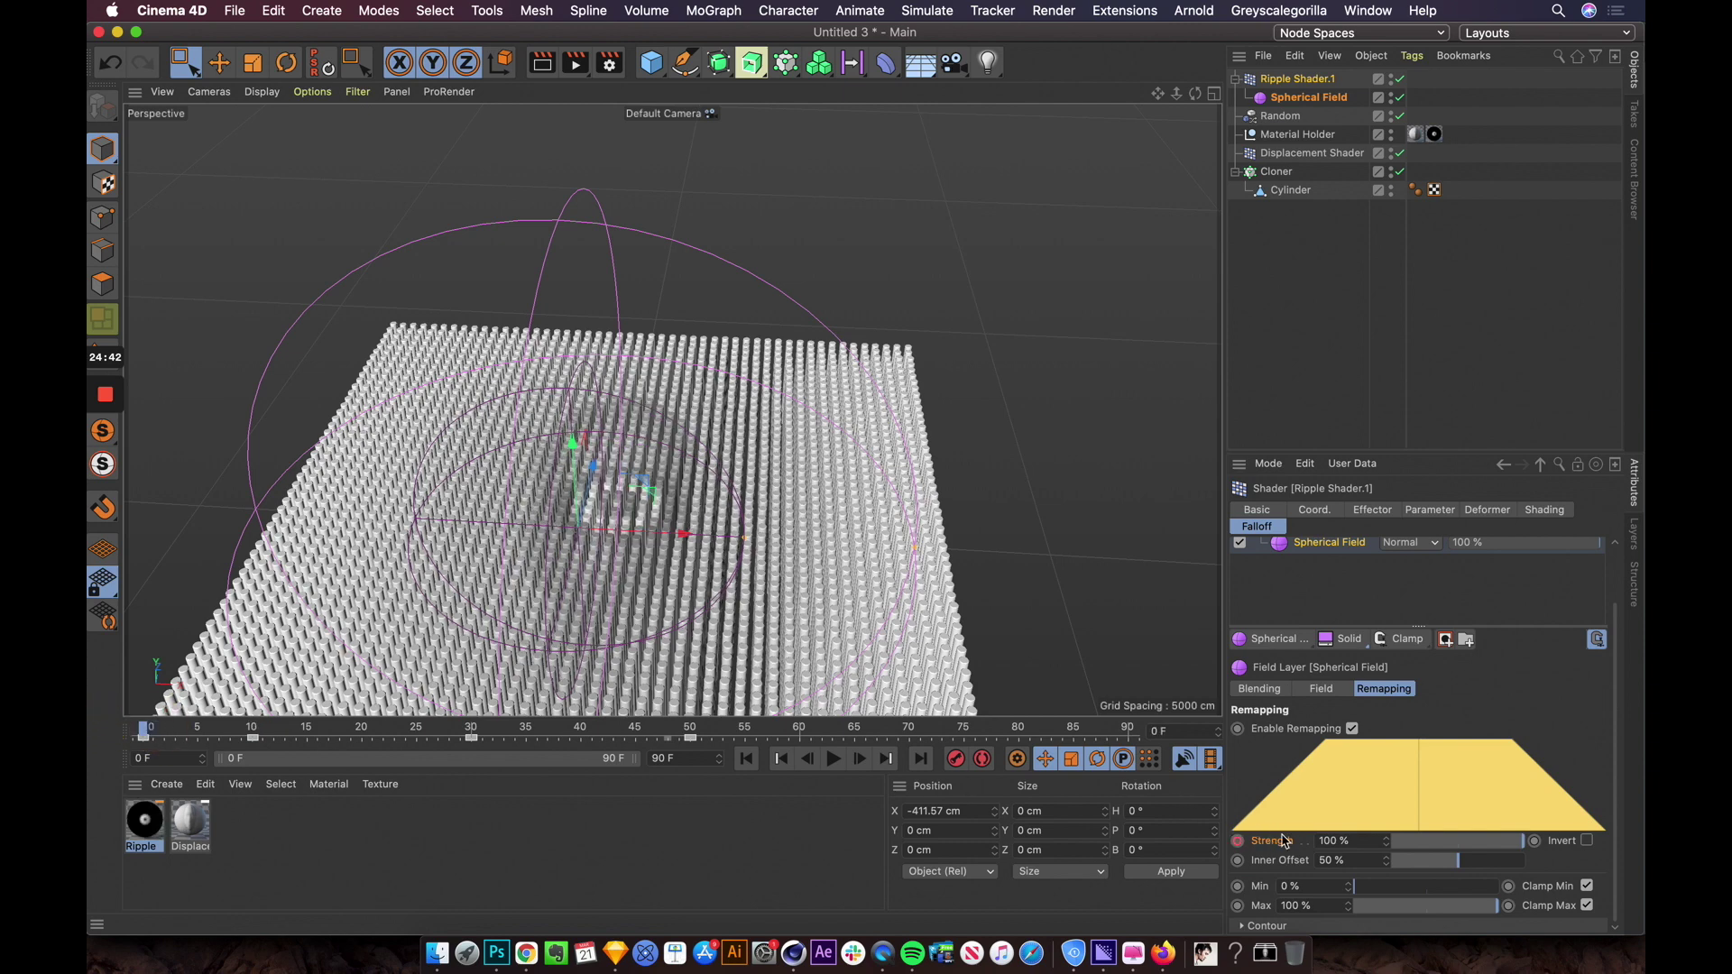
drag(1459, 848, 1028, 822)
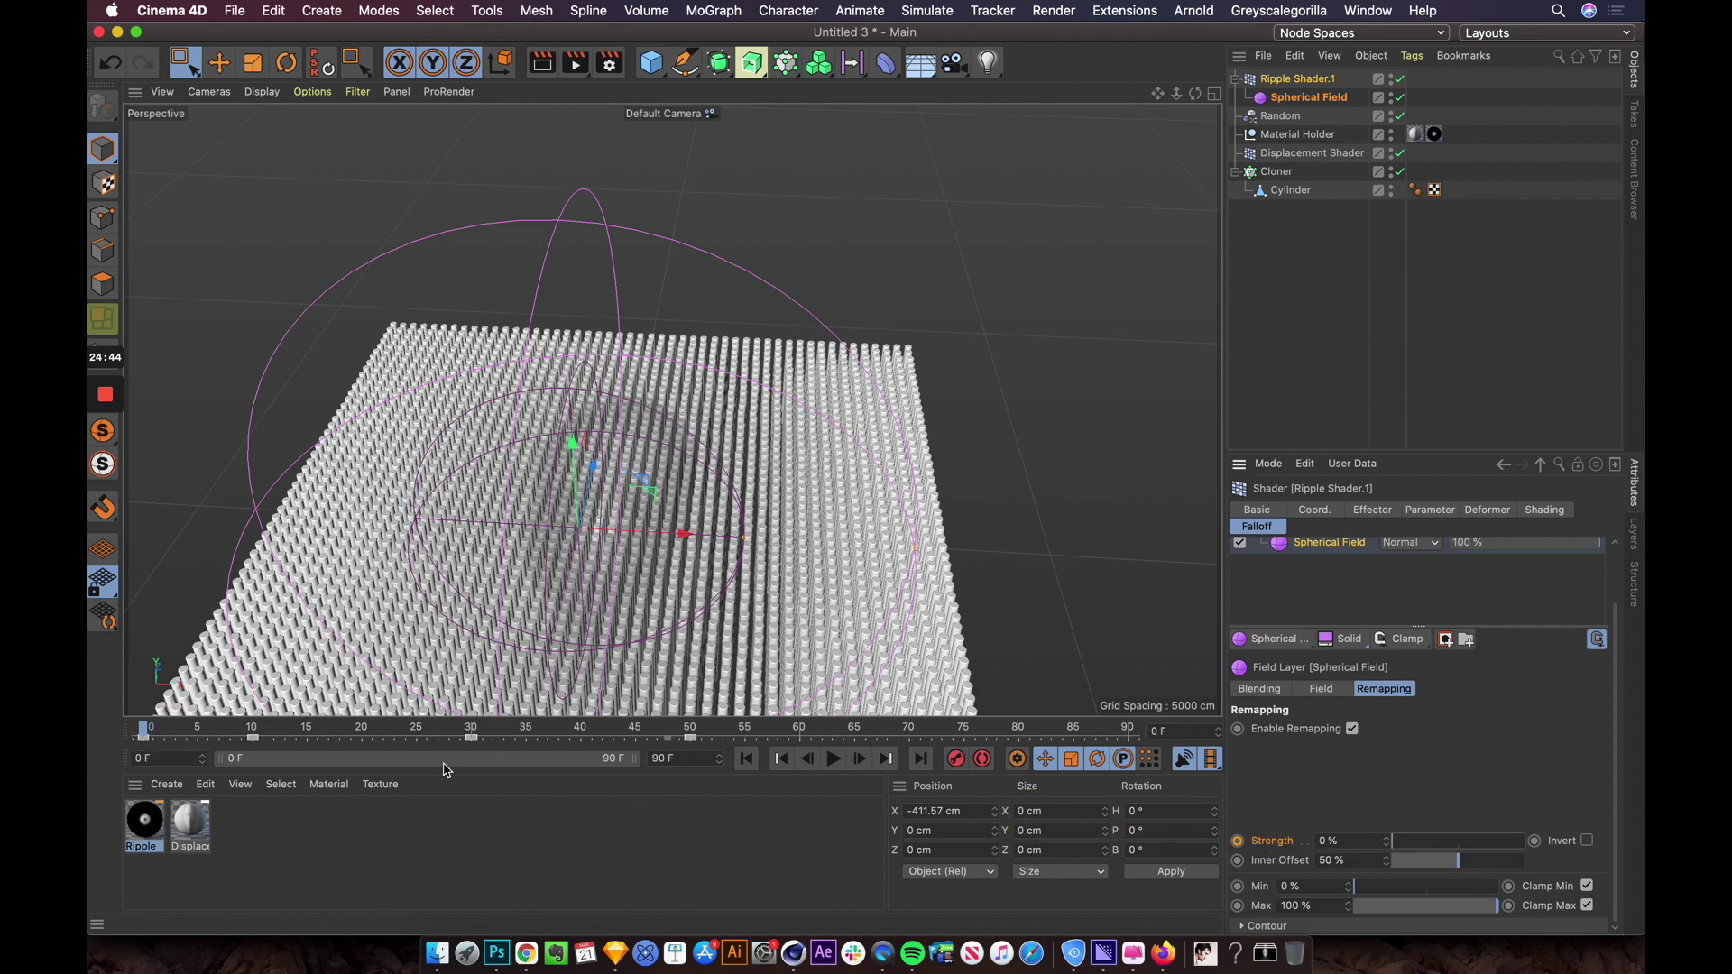
click(1237, 840)
Step: Play and scrub the animation from a higher view to check how the ripple fades in and out
alt+drag(753, 572, 841, 564)
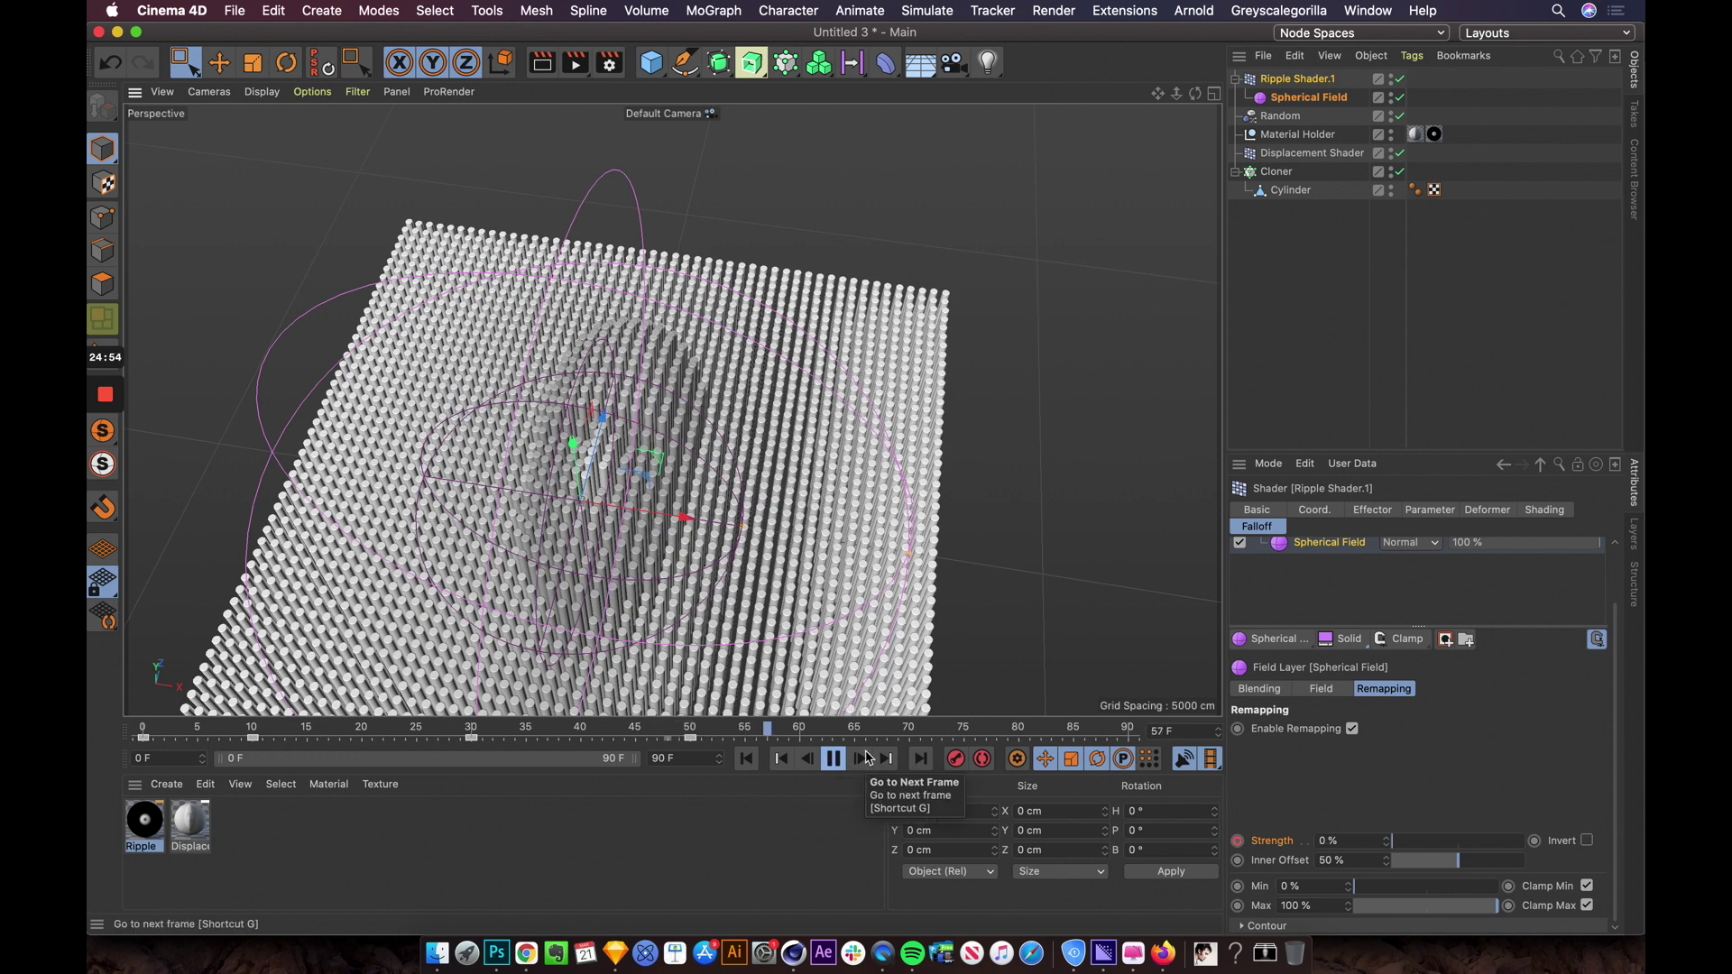
click(830, 759)
click(193, 676)
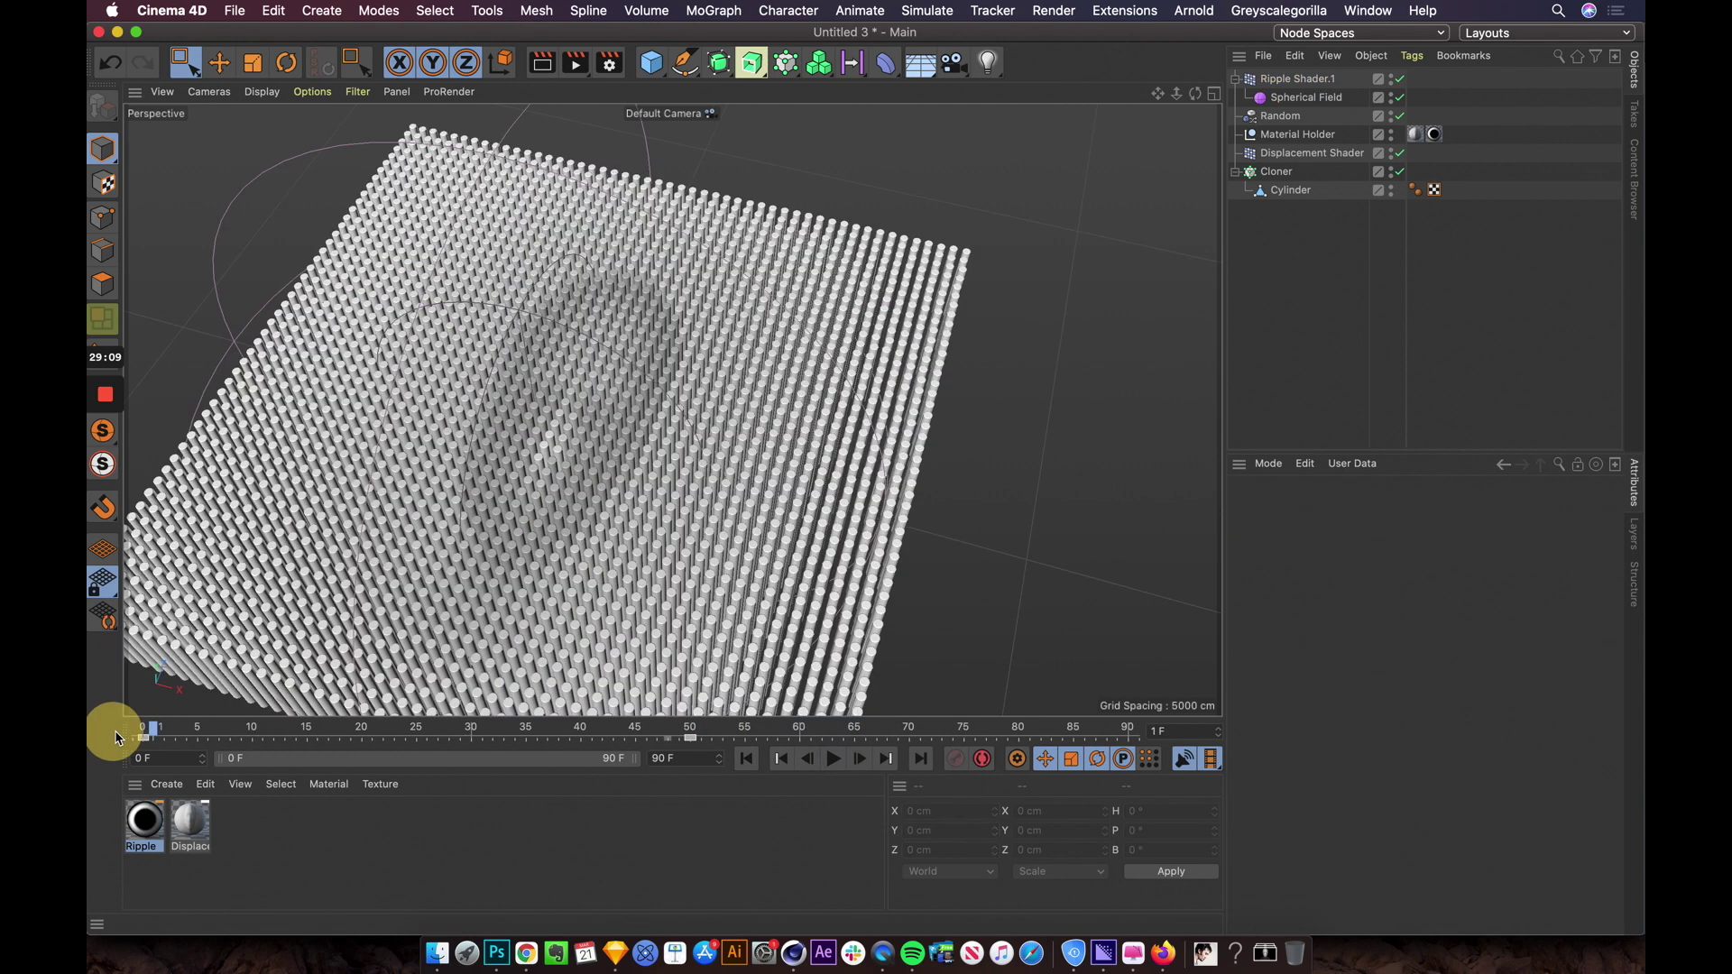
drag(115, 733, 354, 738)
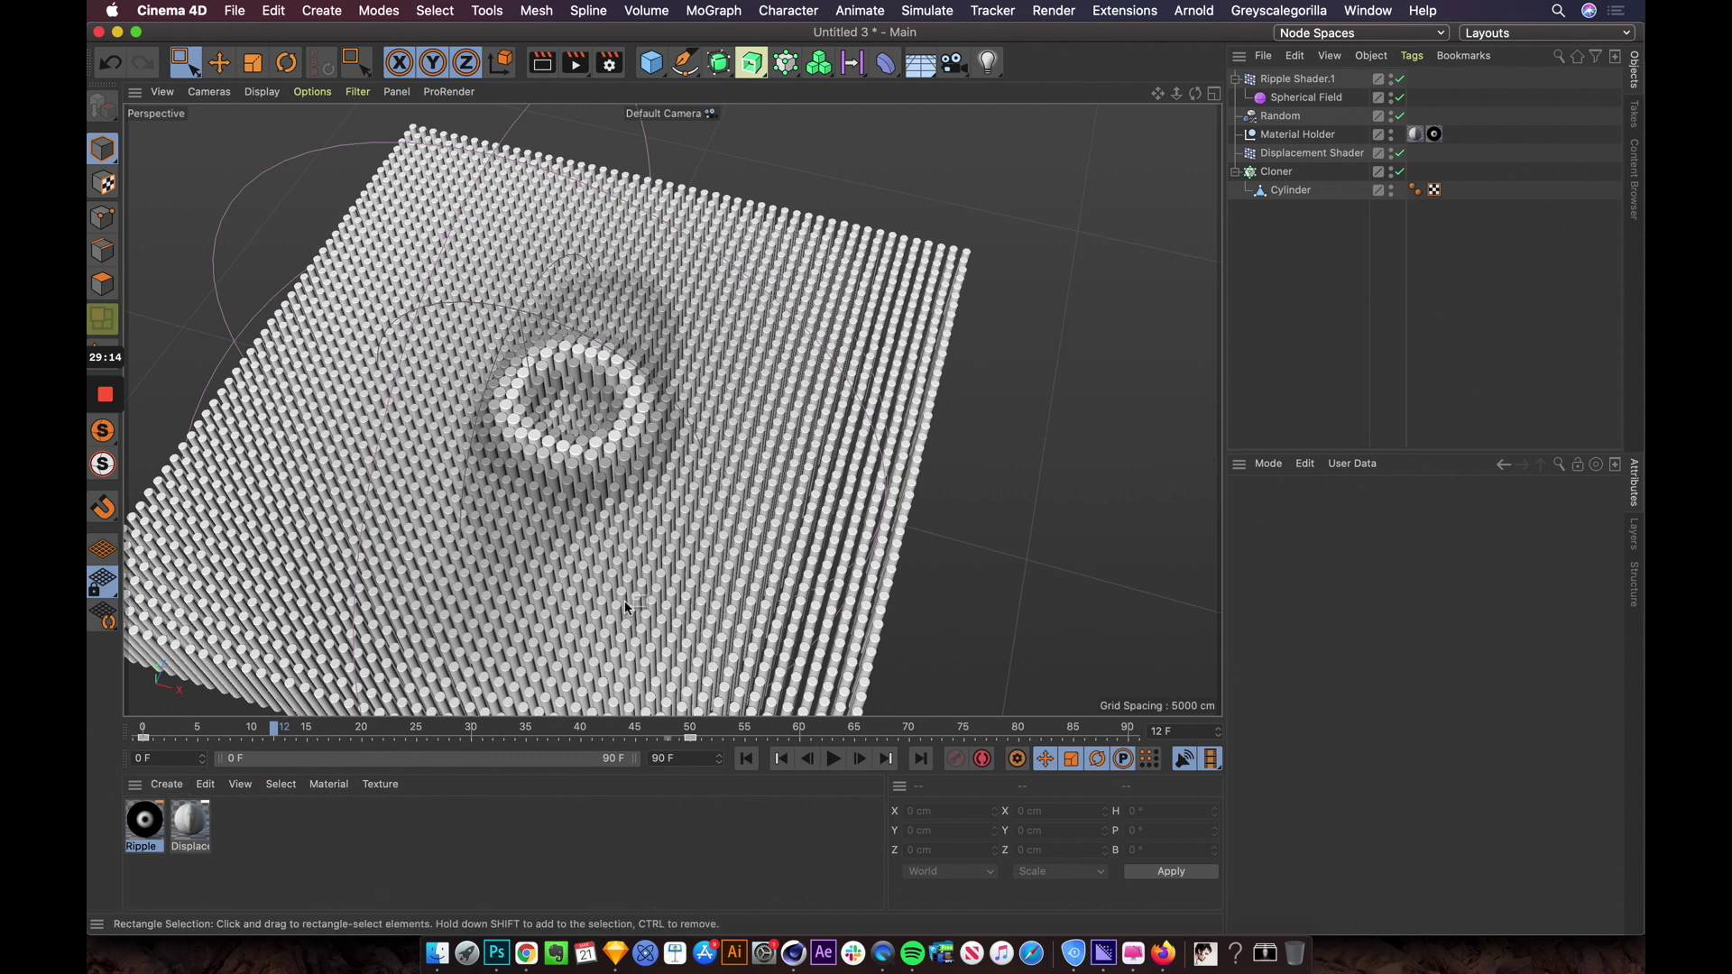
Step: Create a new material, apply it to the Cloner and select it for editing
click(167, 784)
click(233, 584)
click(242, 574)
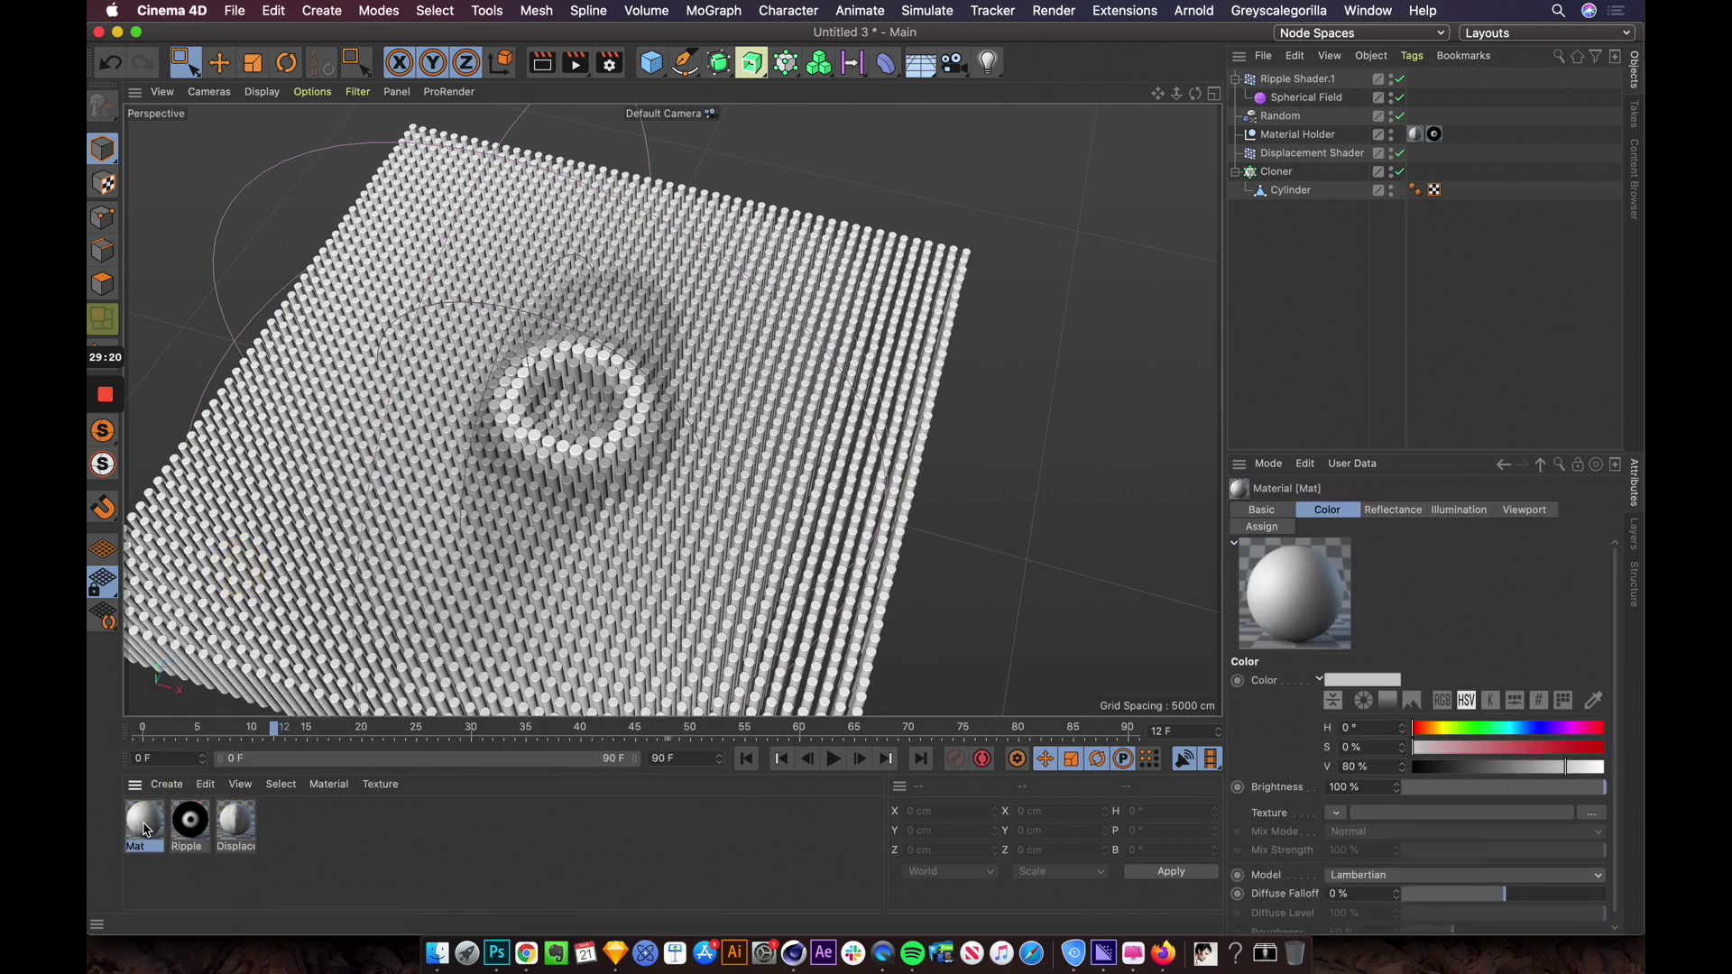
mouse_move(147, 828)
mouse_down()
mouse_move(1326, 201)
mouse_move(1279, 180)
mouse_up()
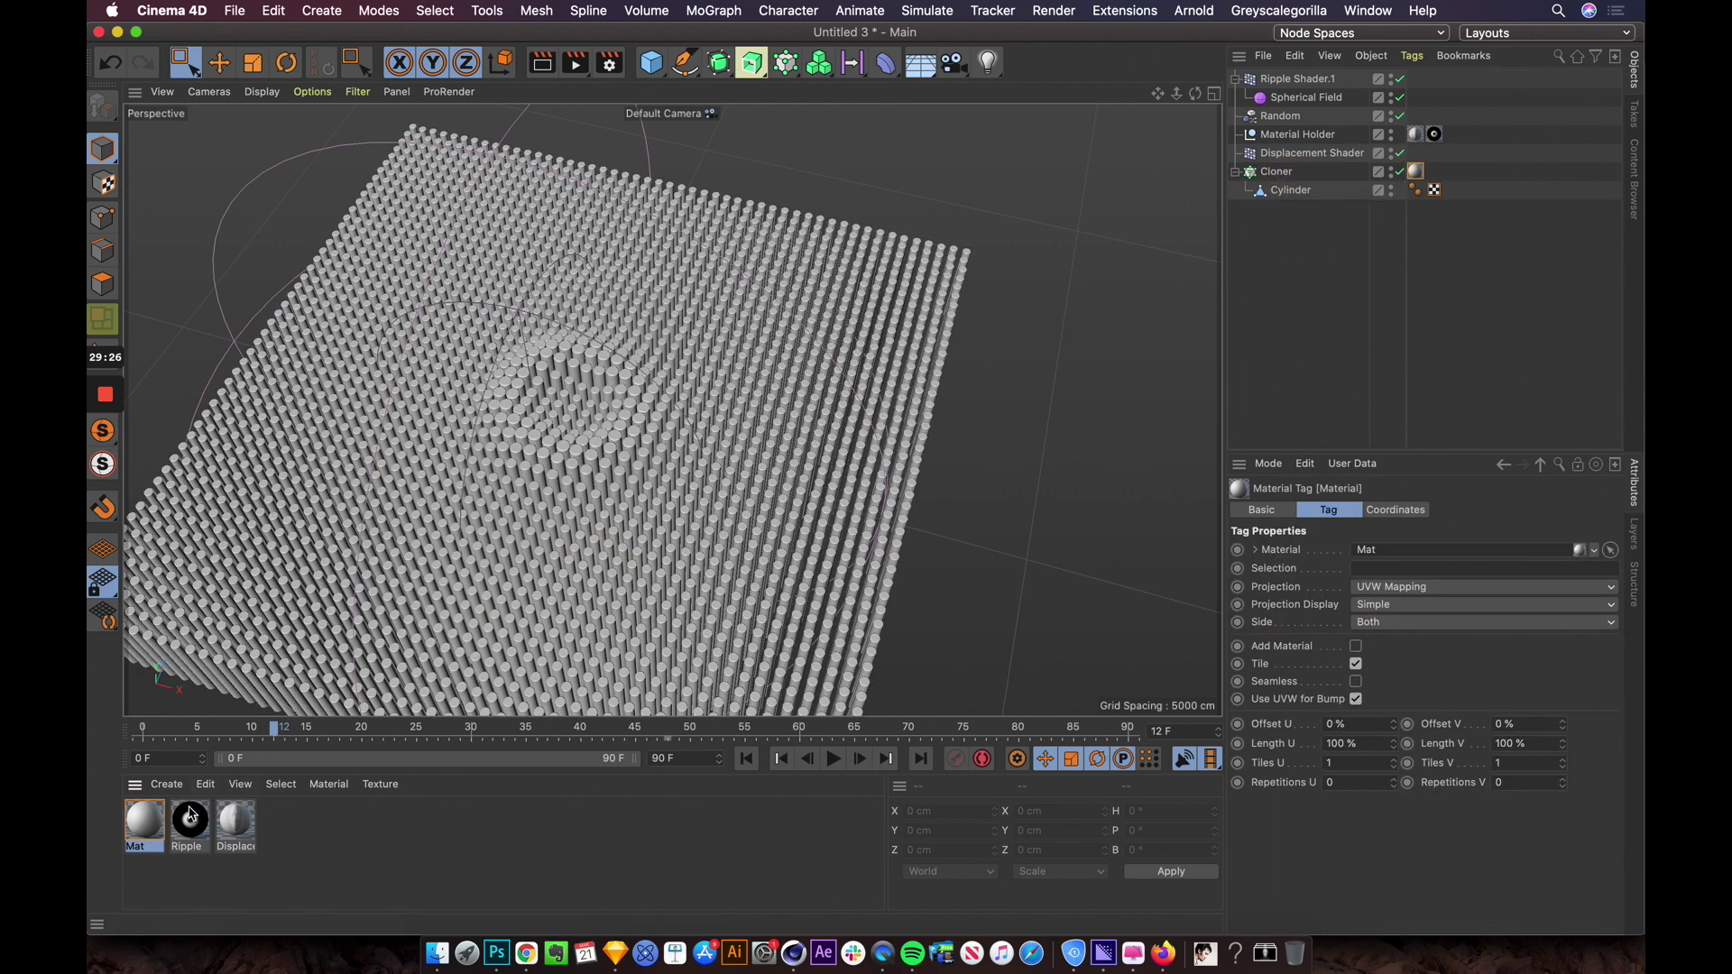
click(158, 832)
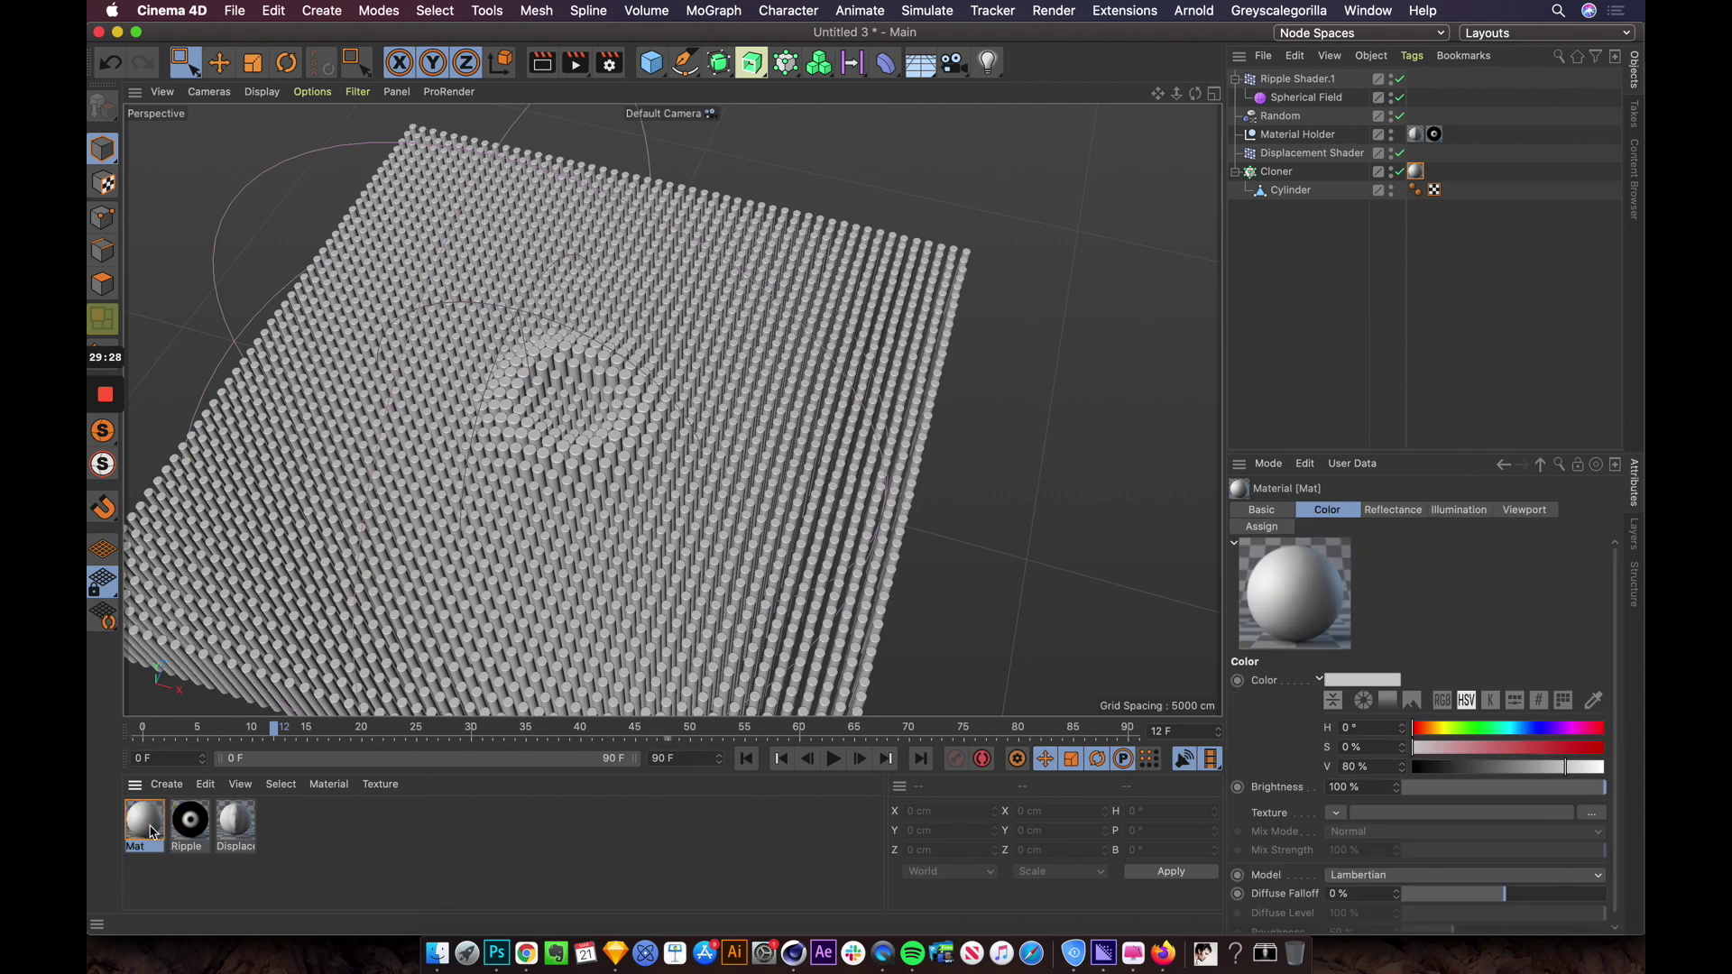
Step: Set the pin material's color to a pale blue-grey with hue 210°, saturation 5 % and value 74 %
double_click(151, 831)
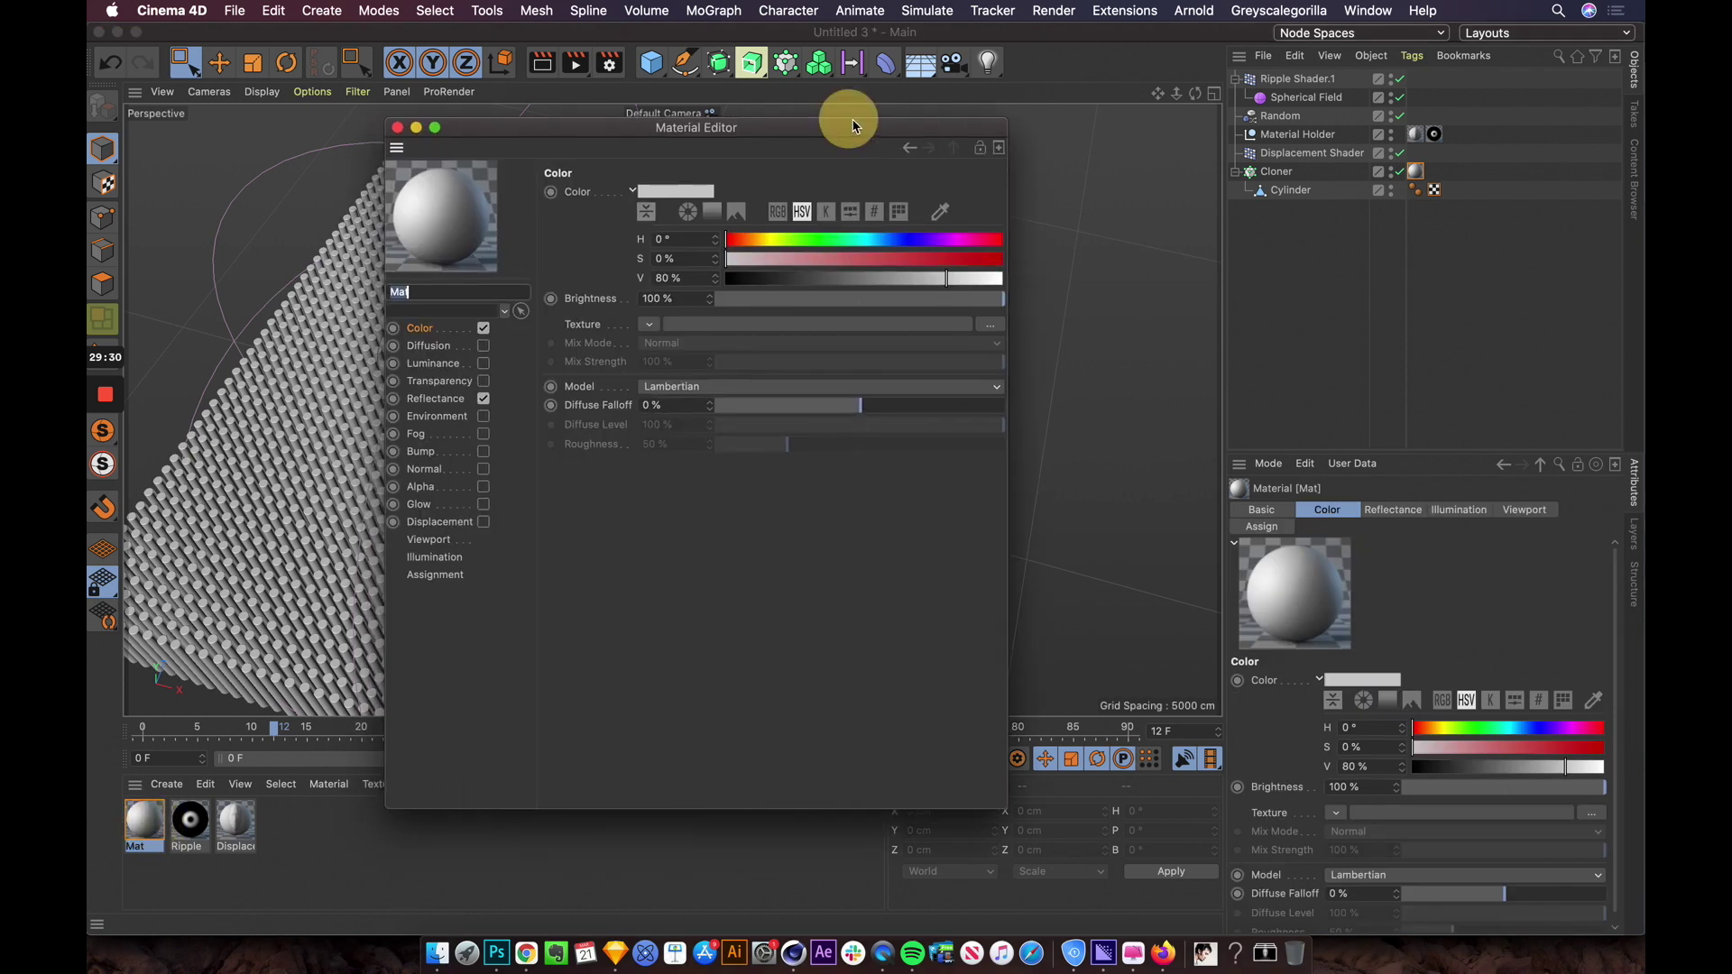
drag(848, 117, 1267, 114)
click(855, 397)
click(838, 327)
drag(1350, 272, 1342, 276)
click(1291, 236)
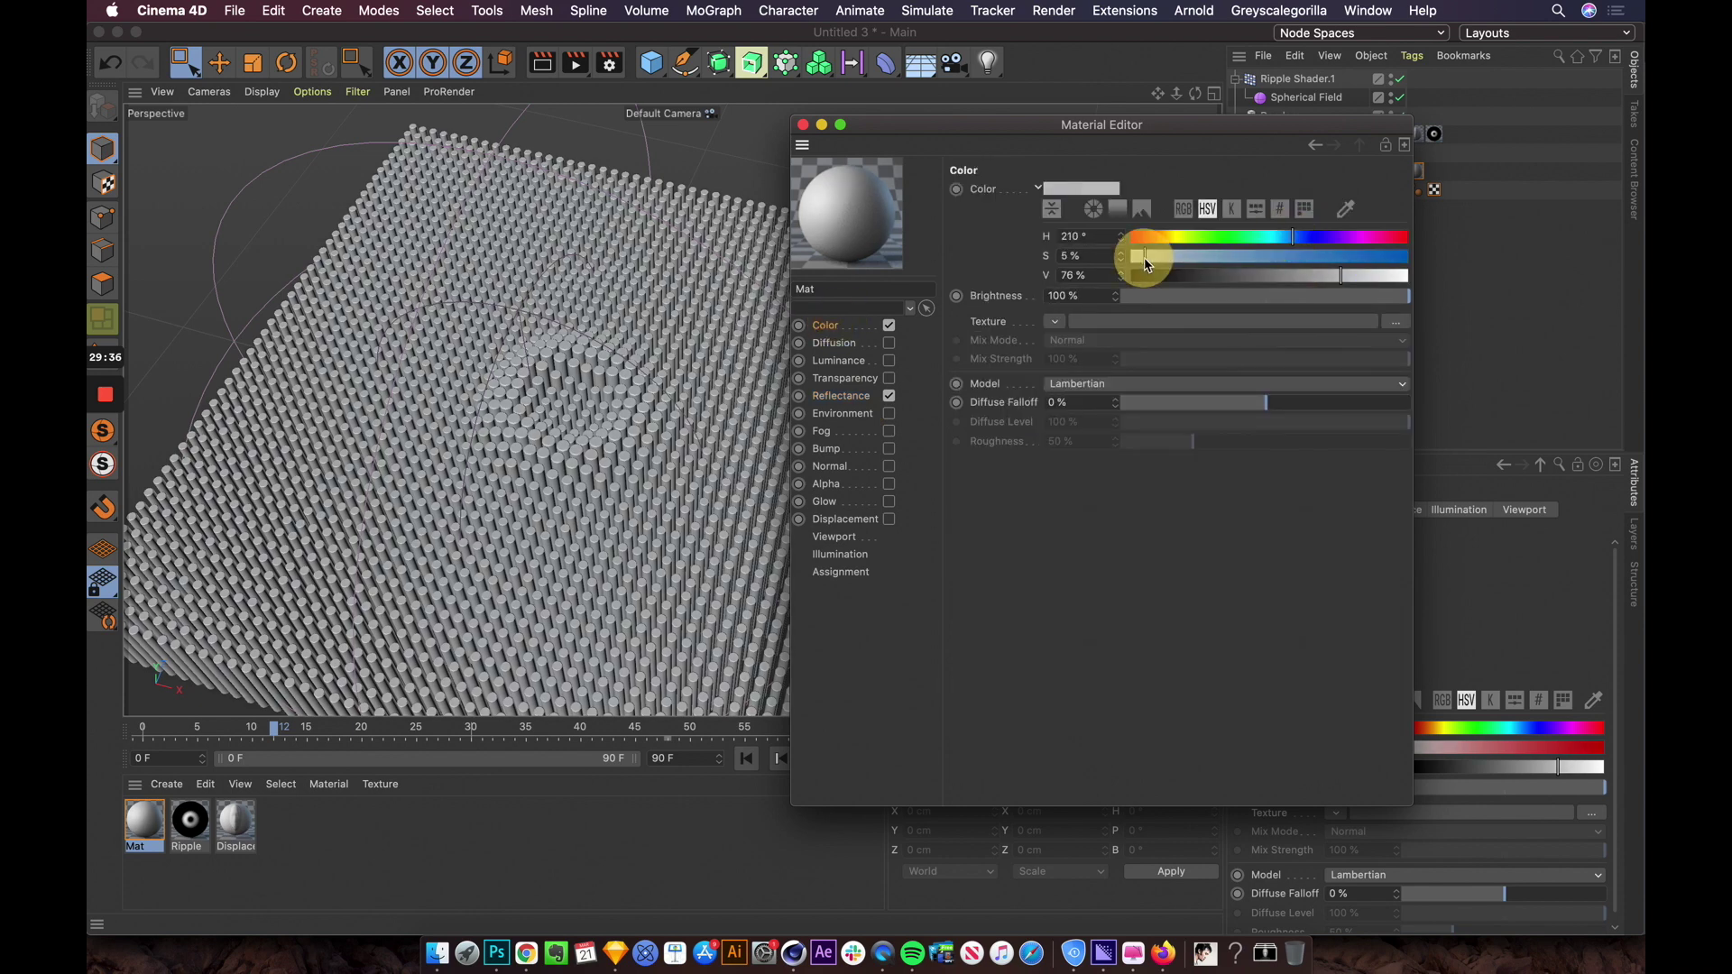
click(1333, 276)
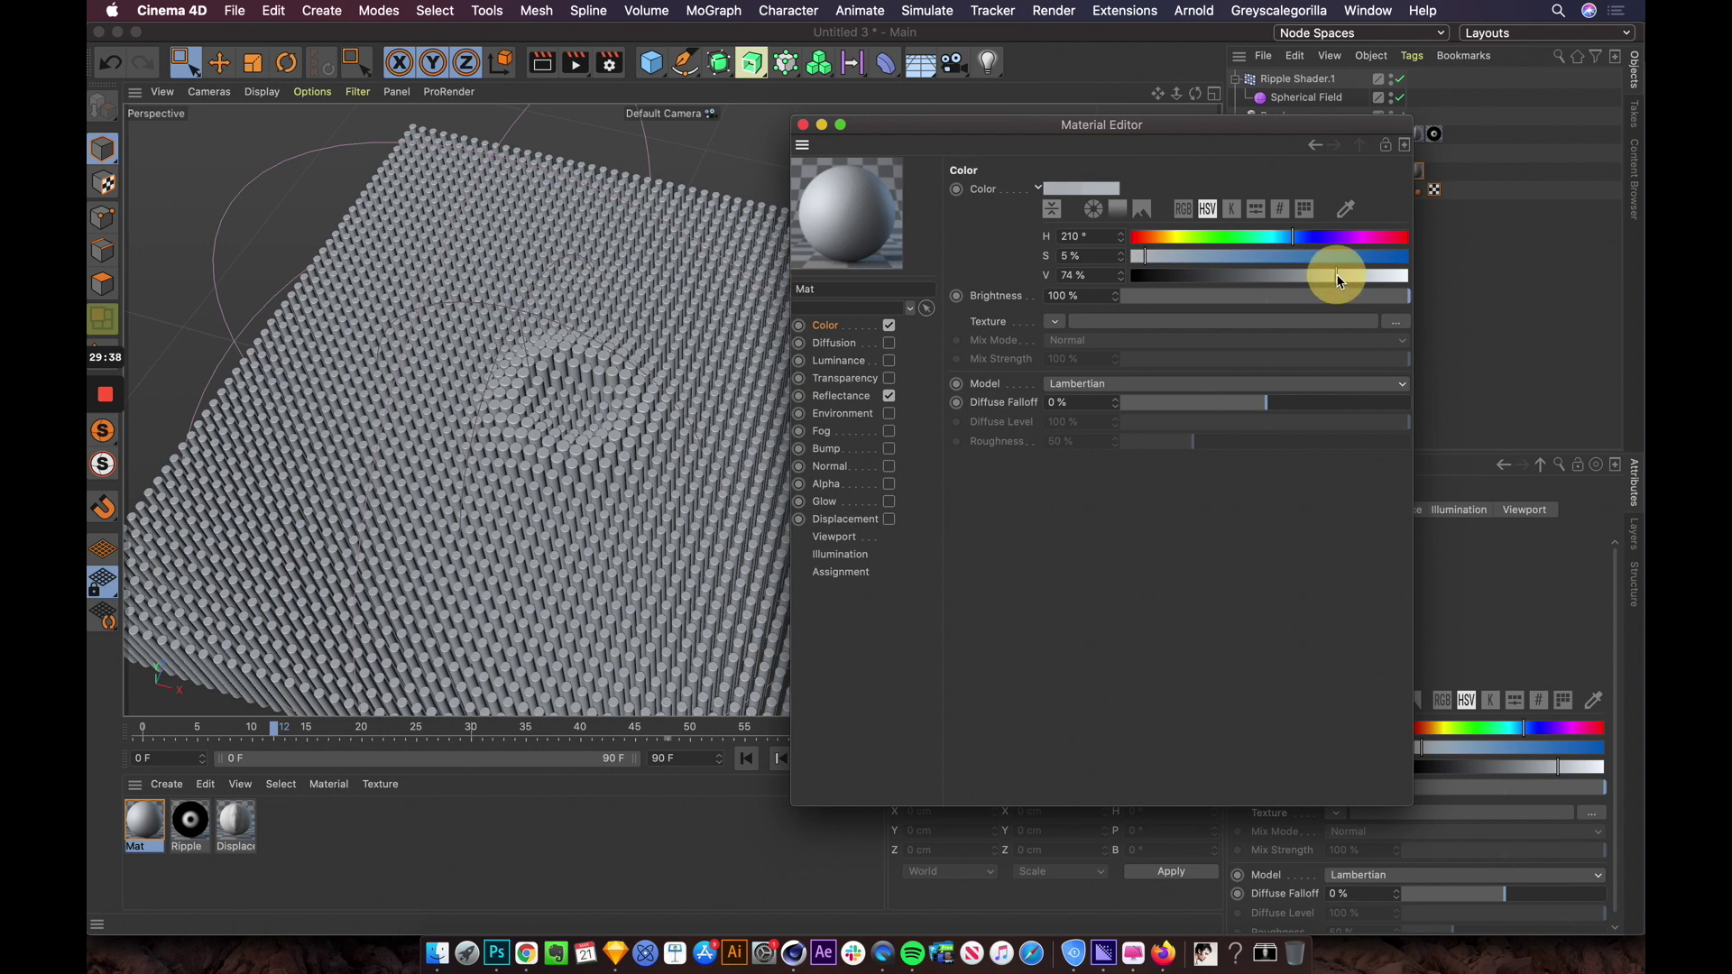
Step: Set the material's default specular to width 51 %, falloff -3 % and strength 14 %, and close the Material Editor
click(857, 396)
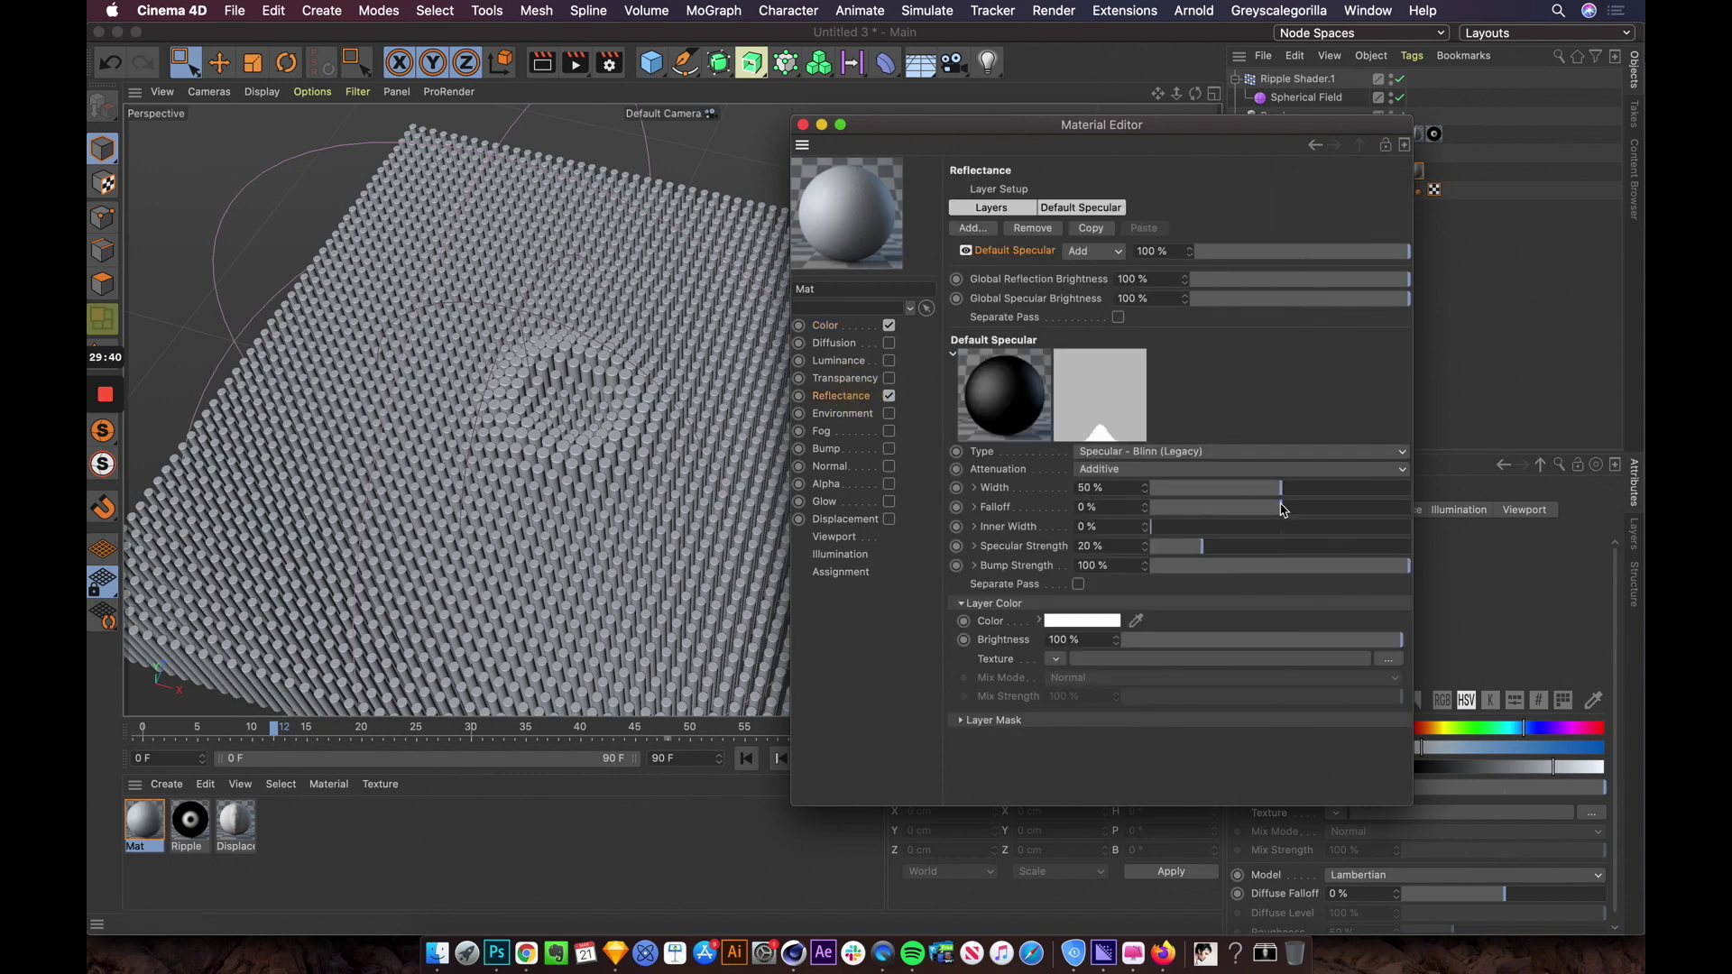
drag(1273, 490, 1277, 507)
drag(1191, 545, 1187, 546)
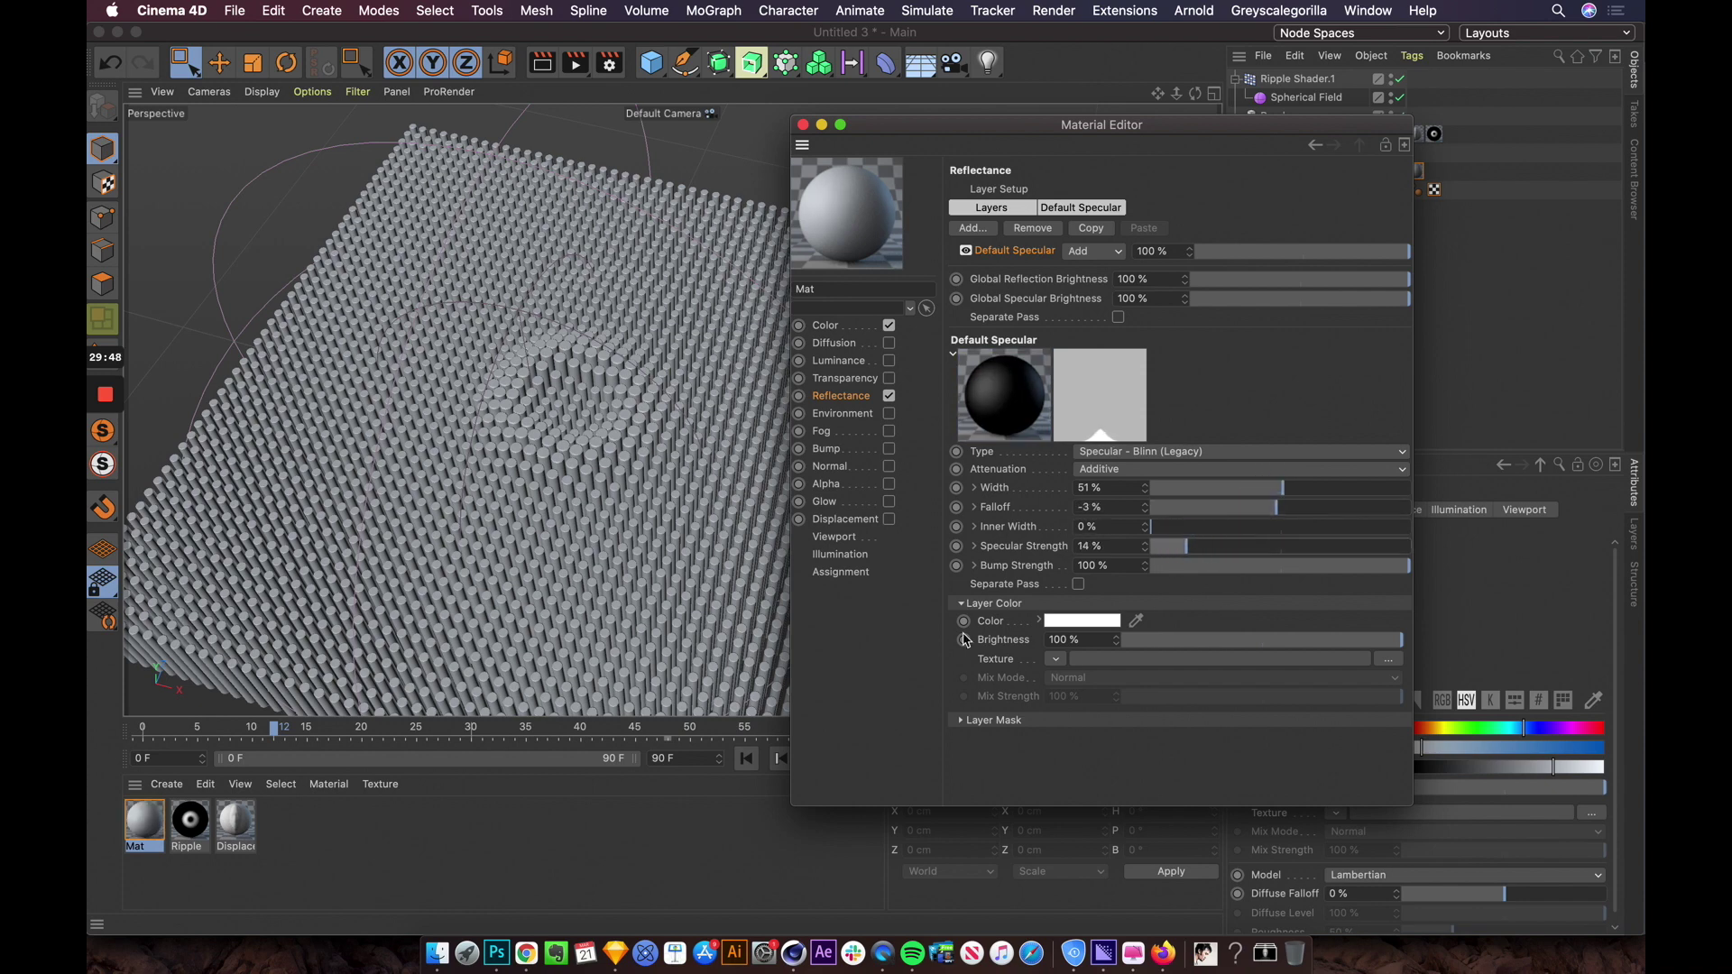
click(801, 124)
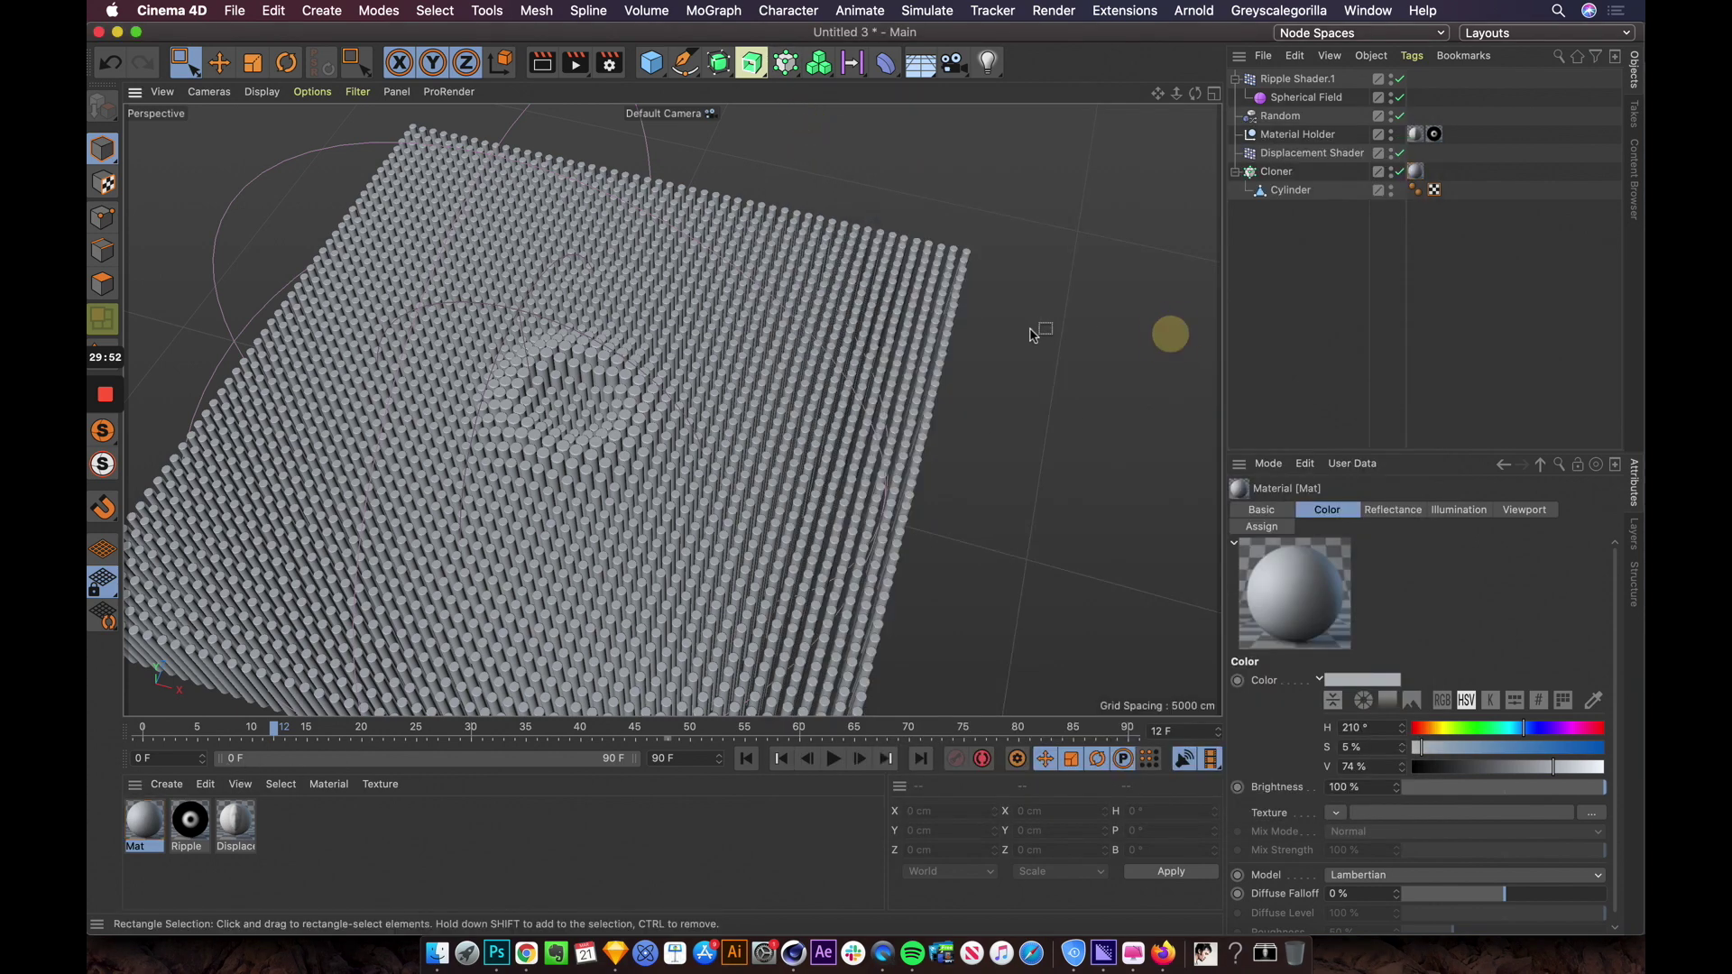
Step: Add an area light, enlarge it to about 3795 by 3105 cm and raise it above the pins to about Y 2974 cm
alt+drag(1051, 316, 968, 89)
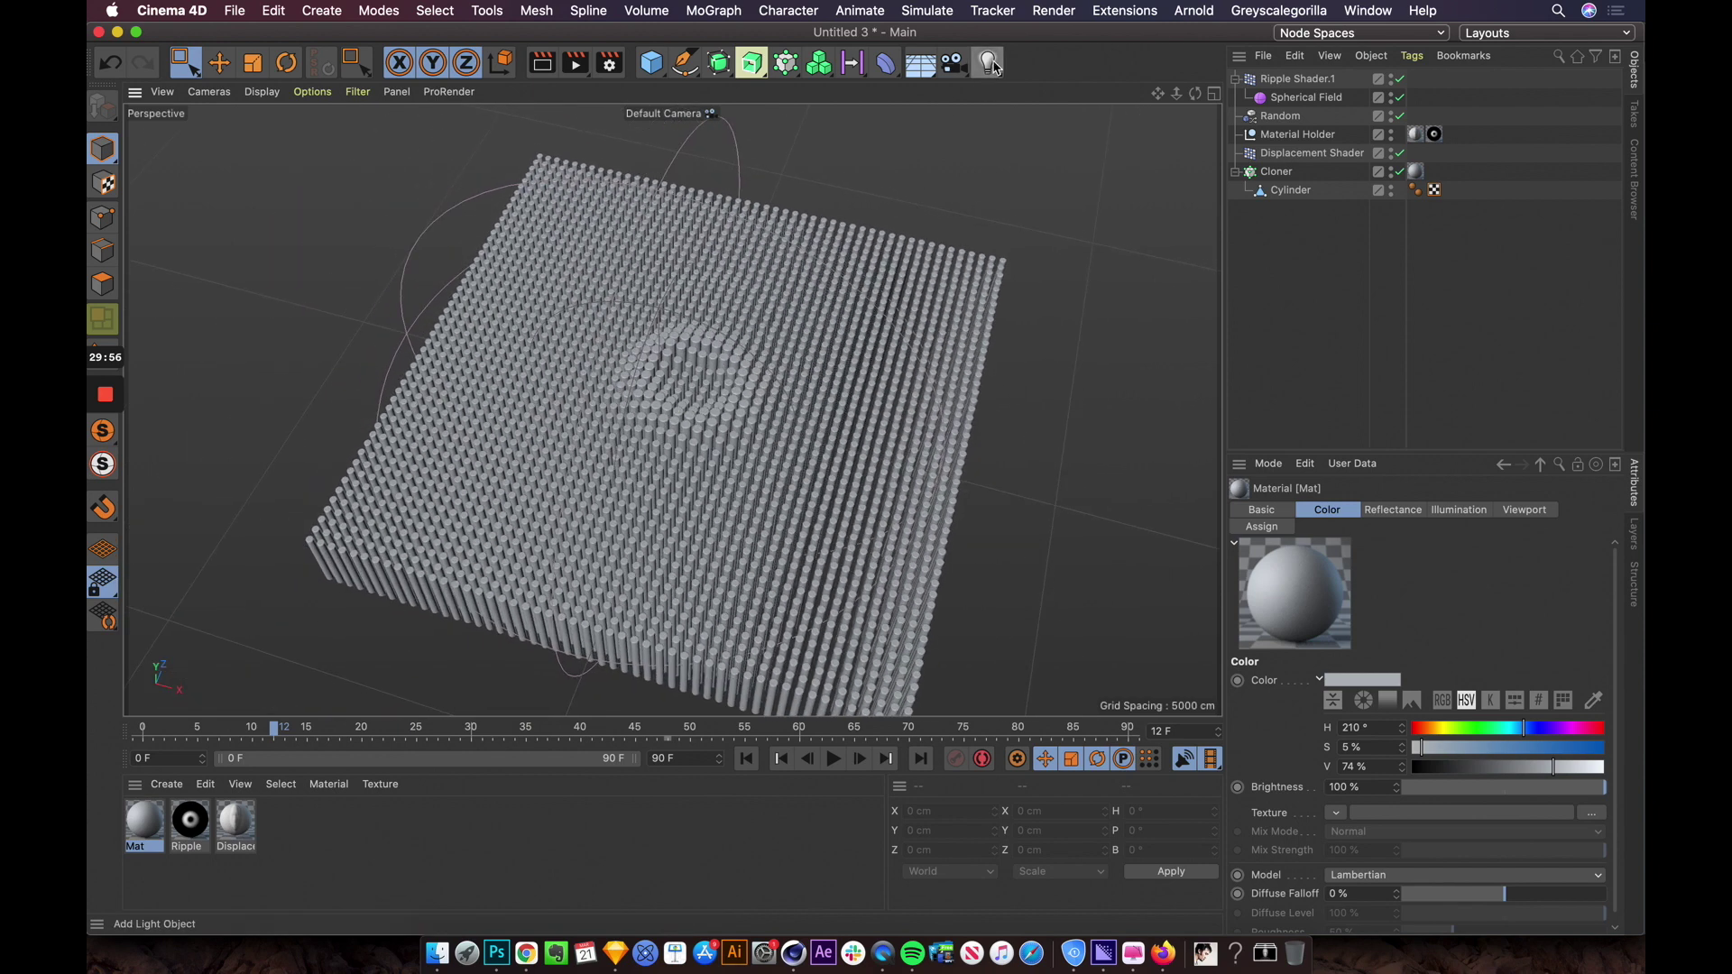
drag(989, 68, 1203, 127)
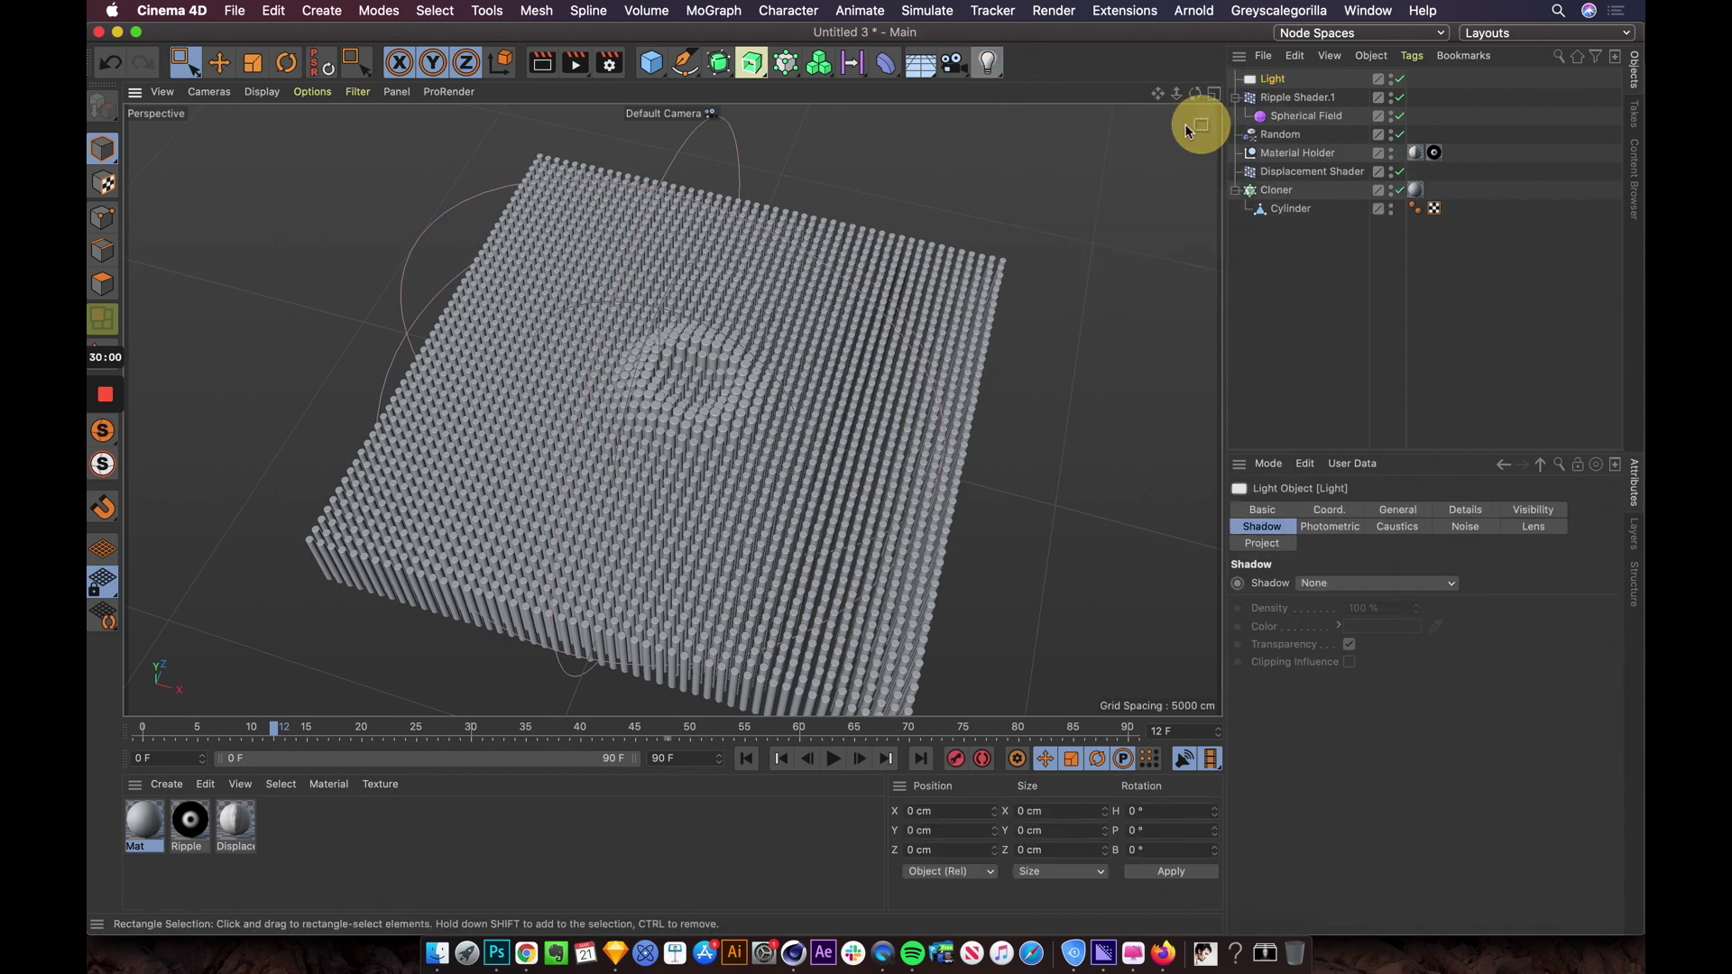
drag(693, 345, 716, 191)
drag(819, 285, 833, 295)
drag(691, 259, 719, 172)
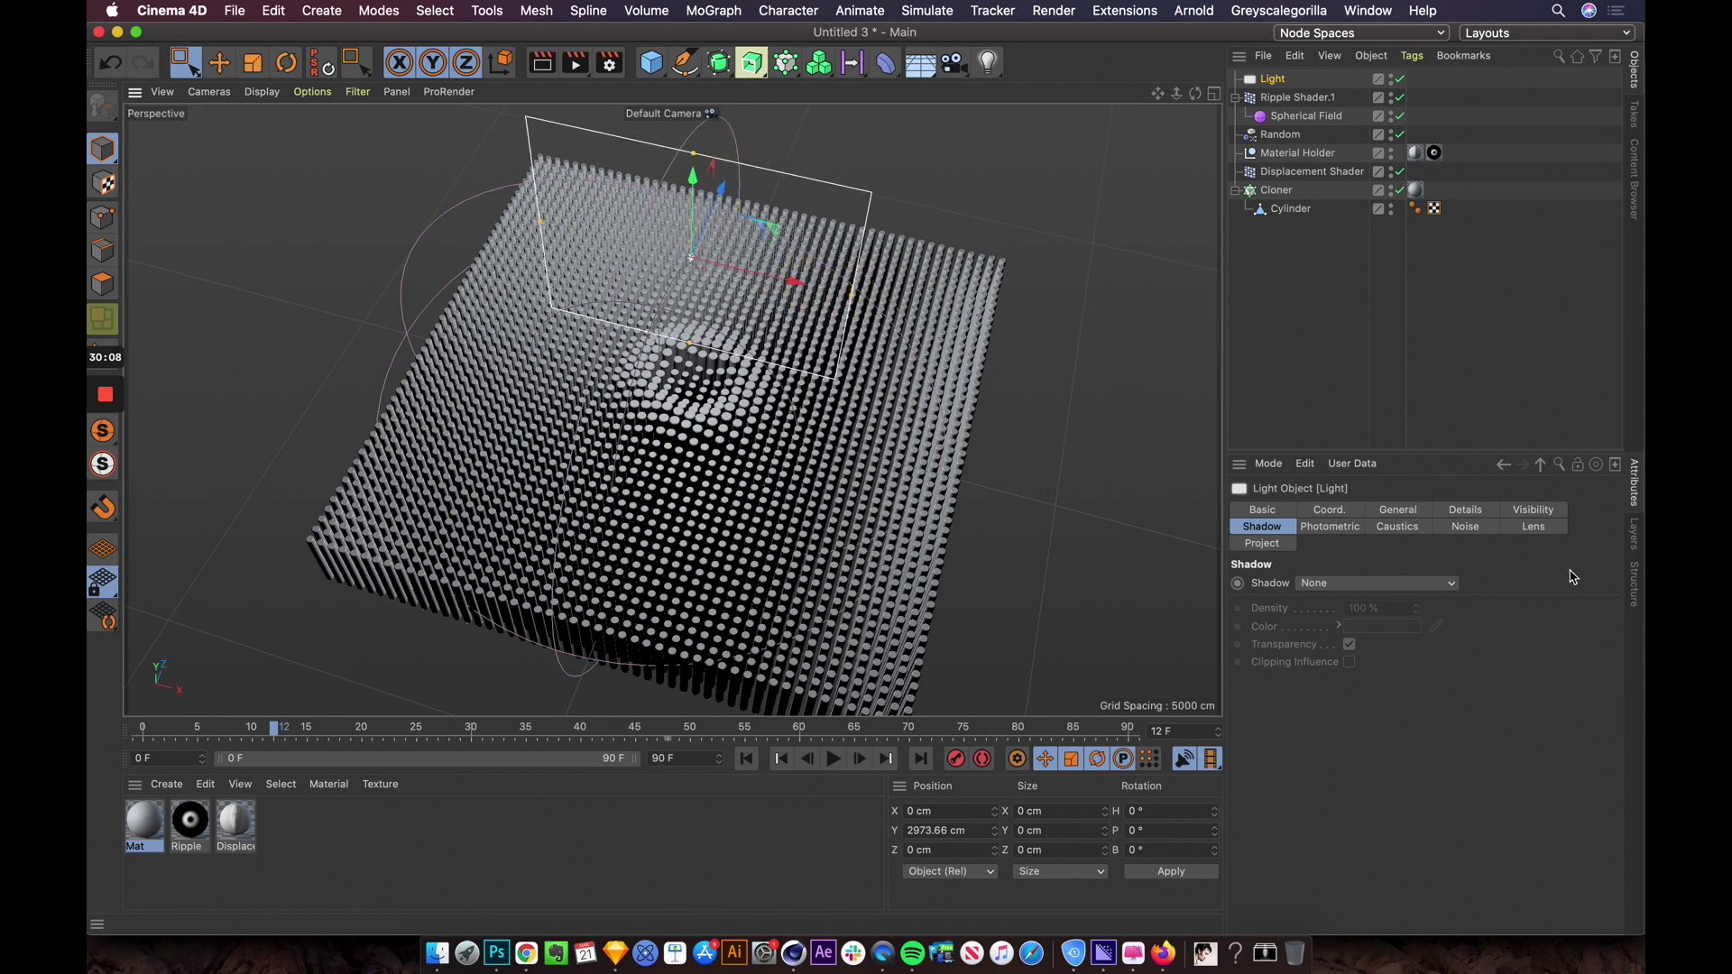
Step: Set the area light's falloff to Inverse Square (Physically Accurate)
click(1466, 511)
scroll(1397, 815, down, 5)
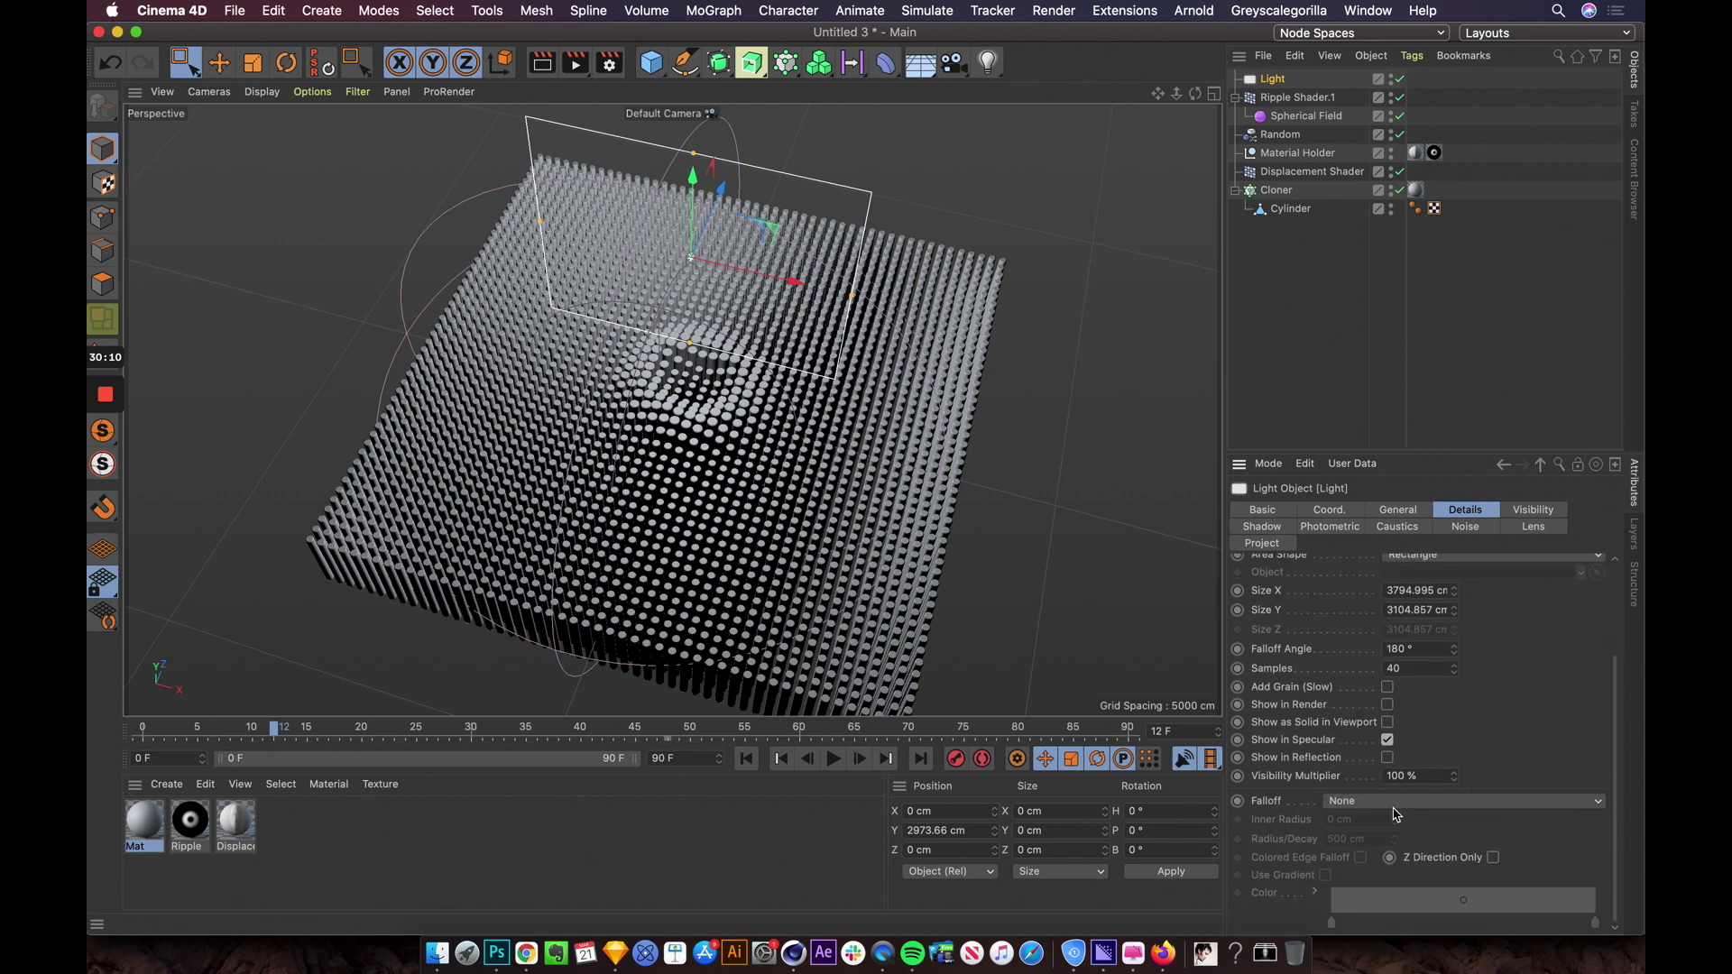
click(1350, 801)
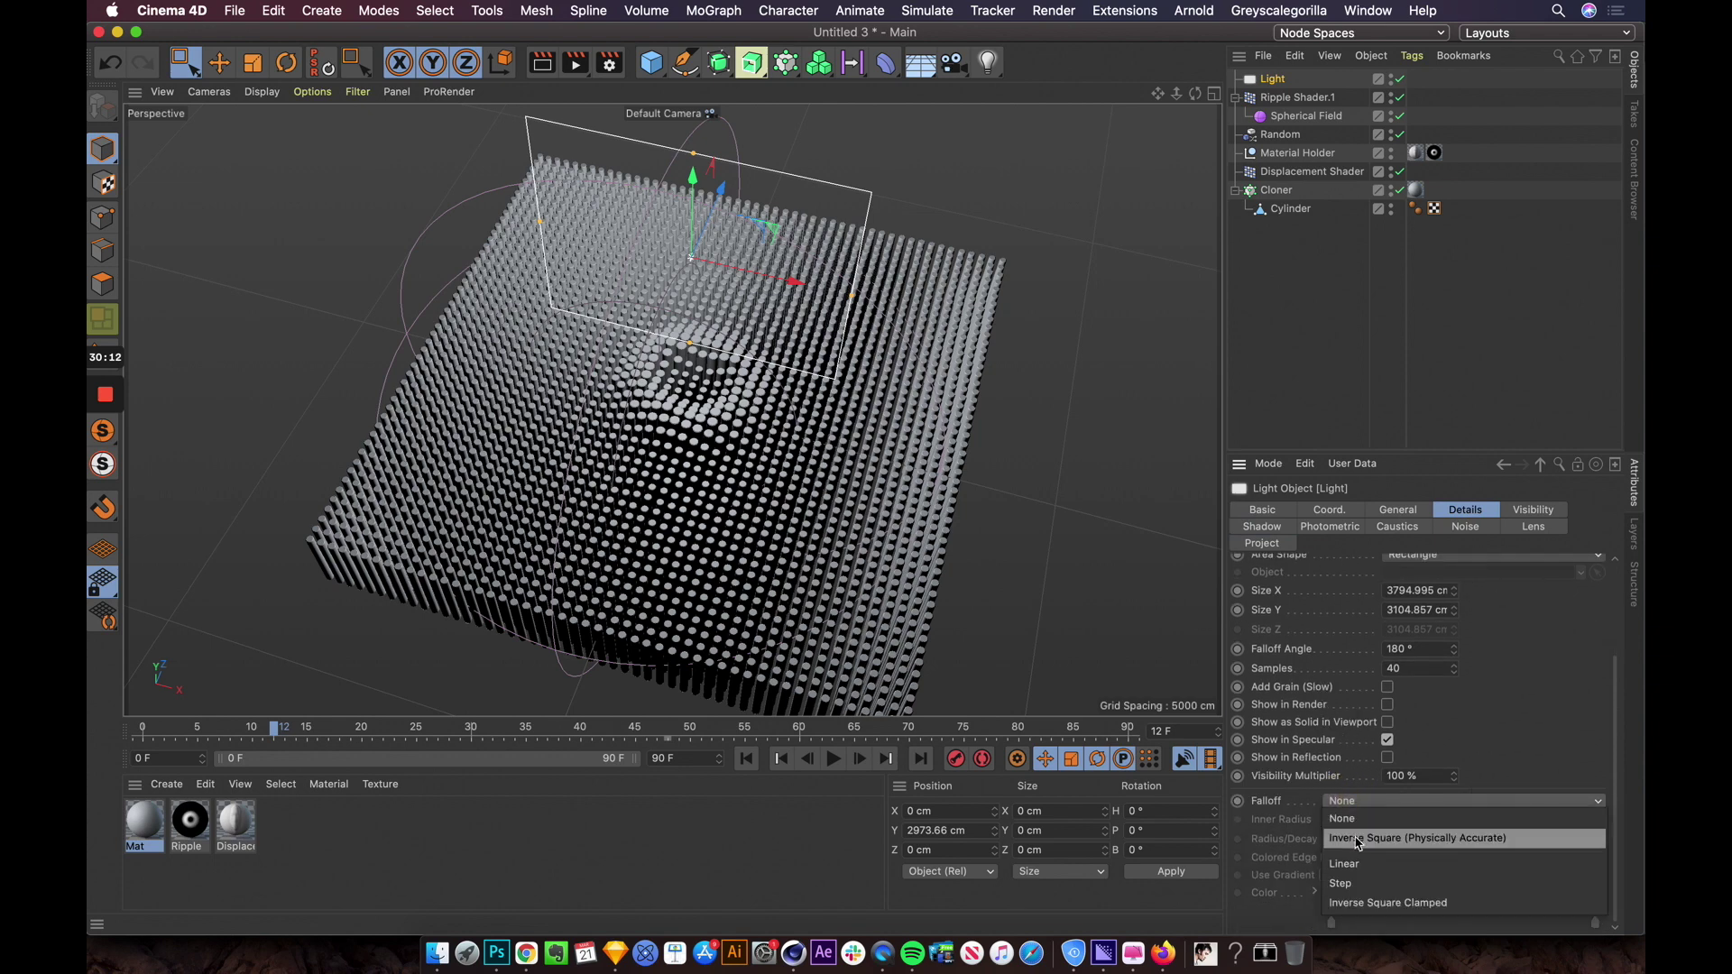
click(1358, 839)
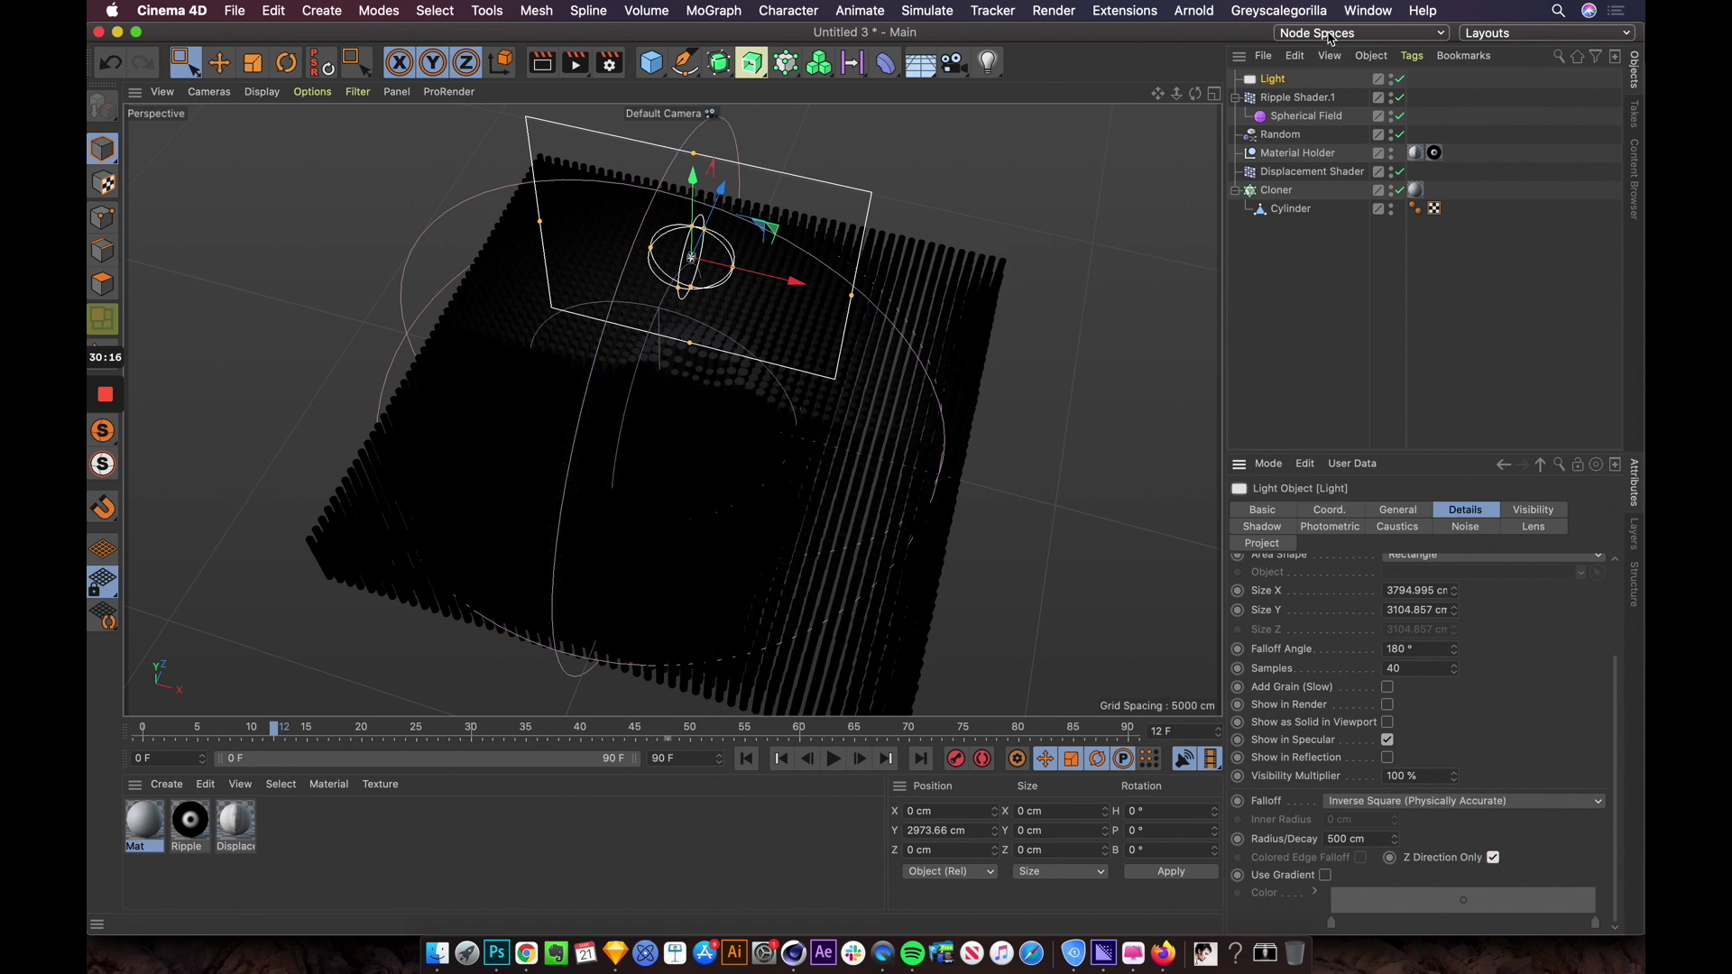
Step: Rotate the light to heading -129° and pitch -27°, and place it at about X -1522, Y 2098, Z 1232 cm
click(1330, 510)
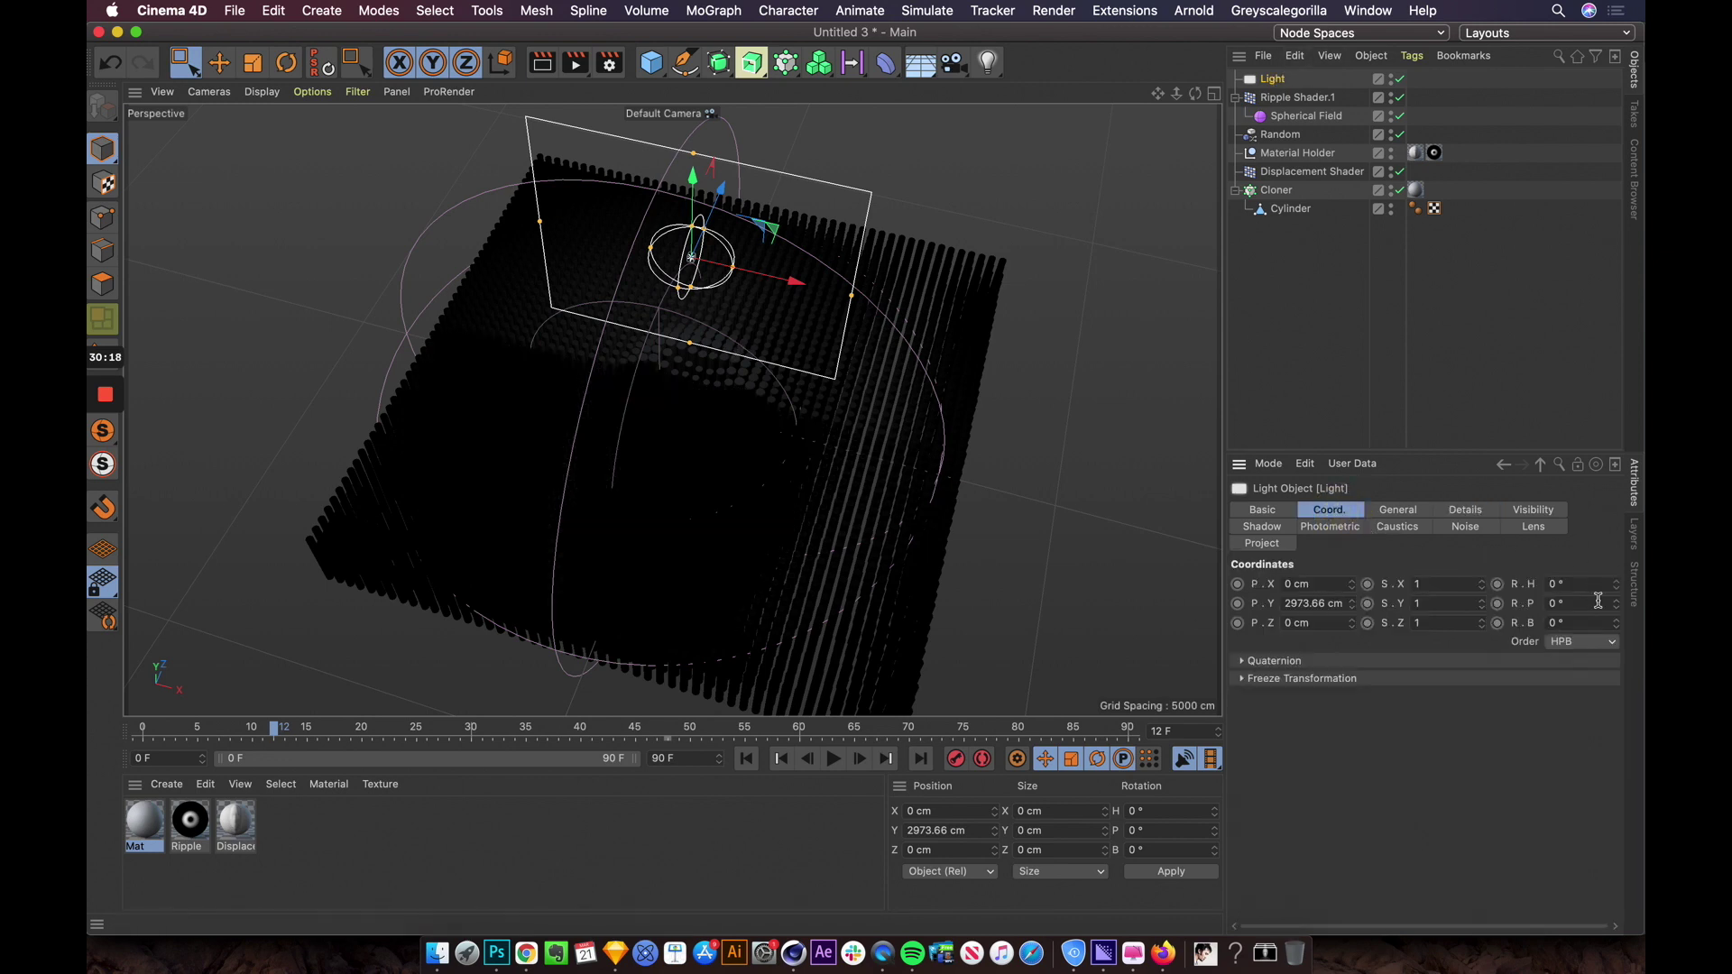
mouse_move(1615, 603)
mouse_down()
mouse_move(1616, 580)
mouse_move(1615, 608)
mouse_up()
drag(738, 348, 776, 243)
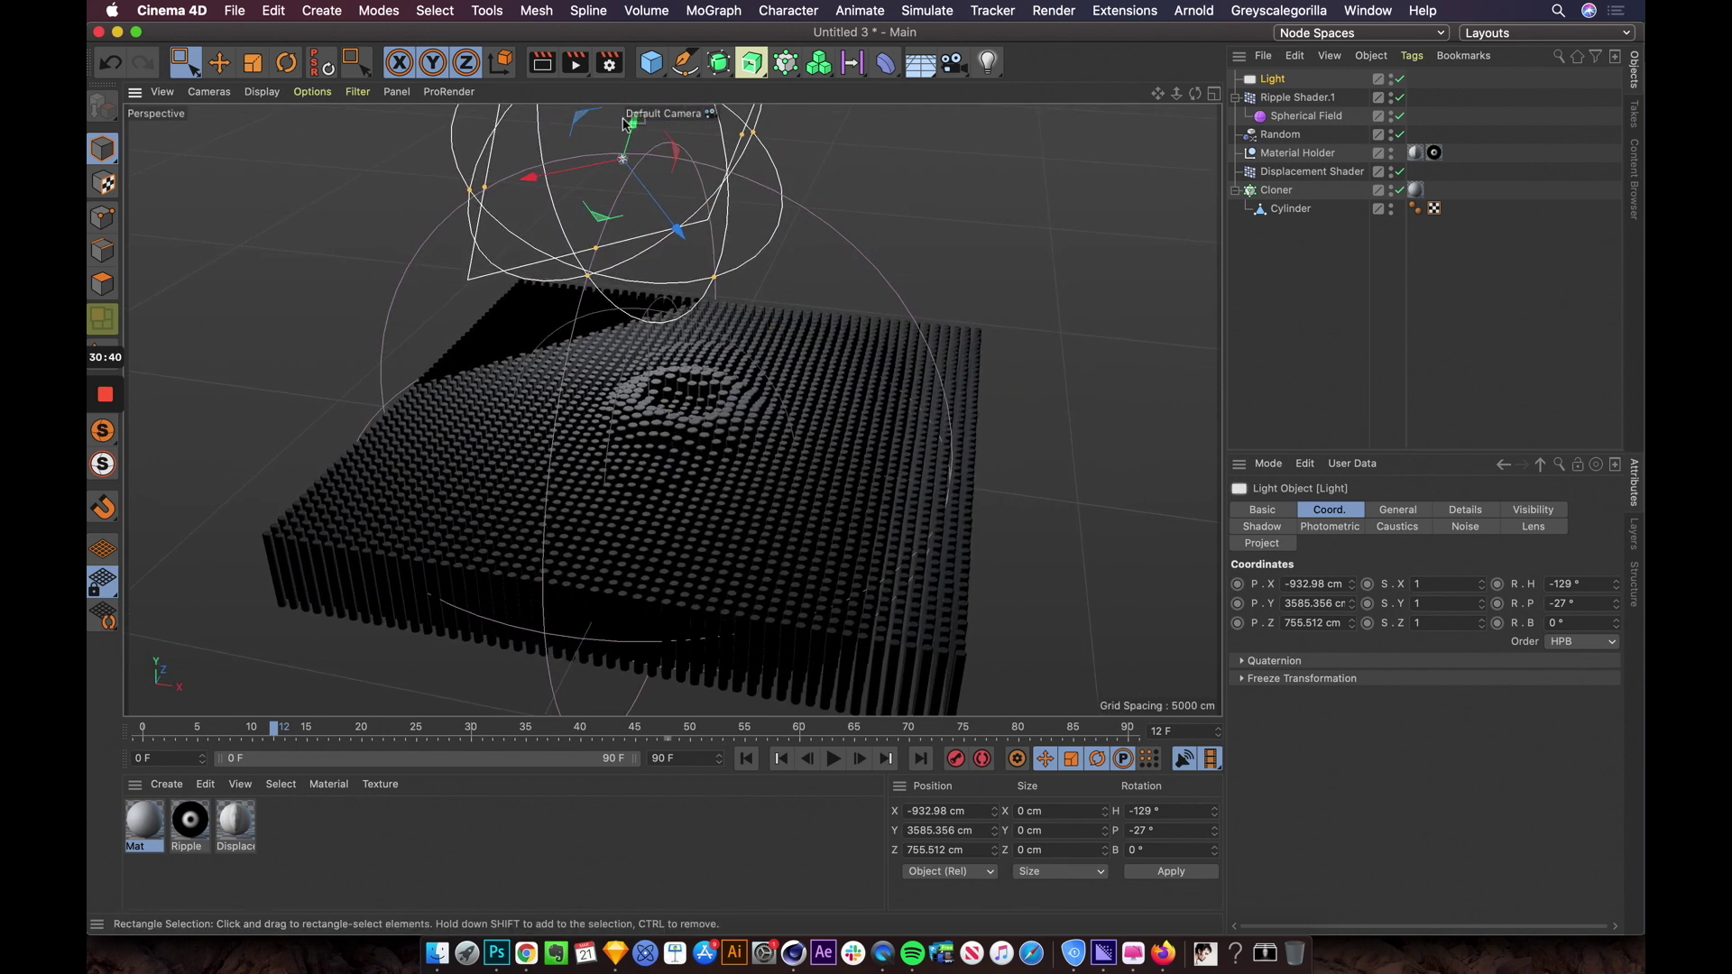
drag(631, 135, 599, 222)
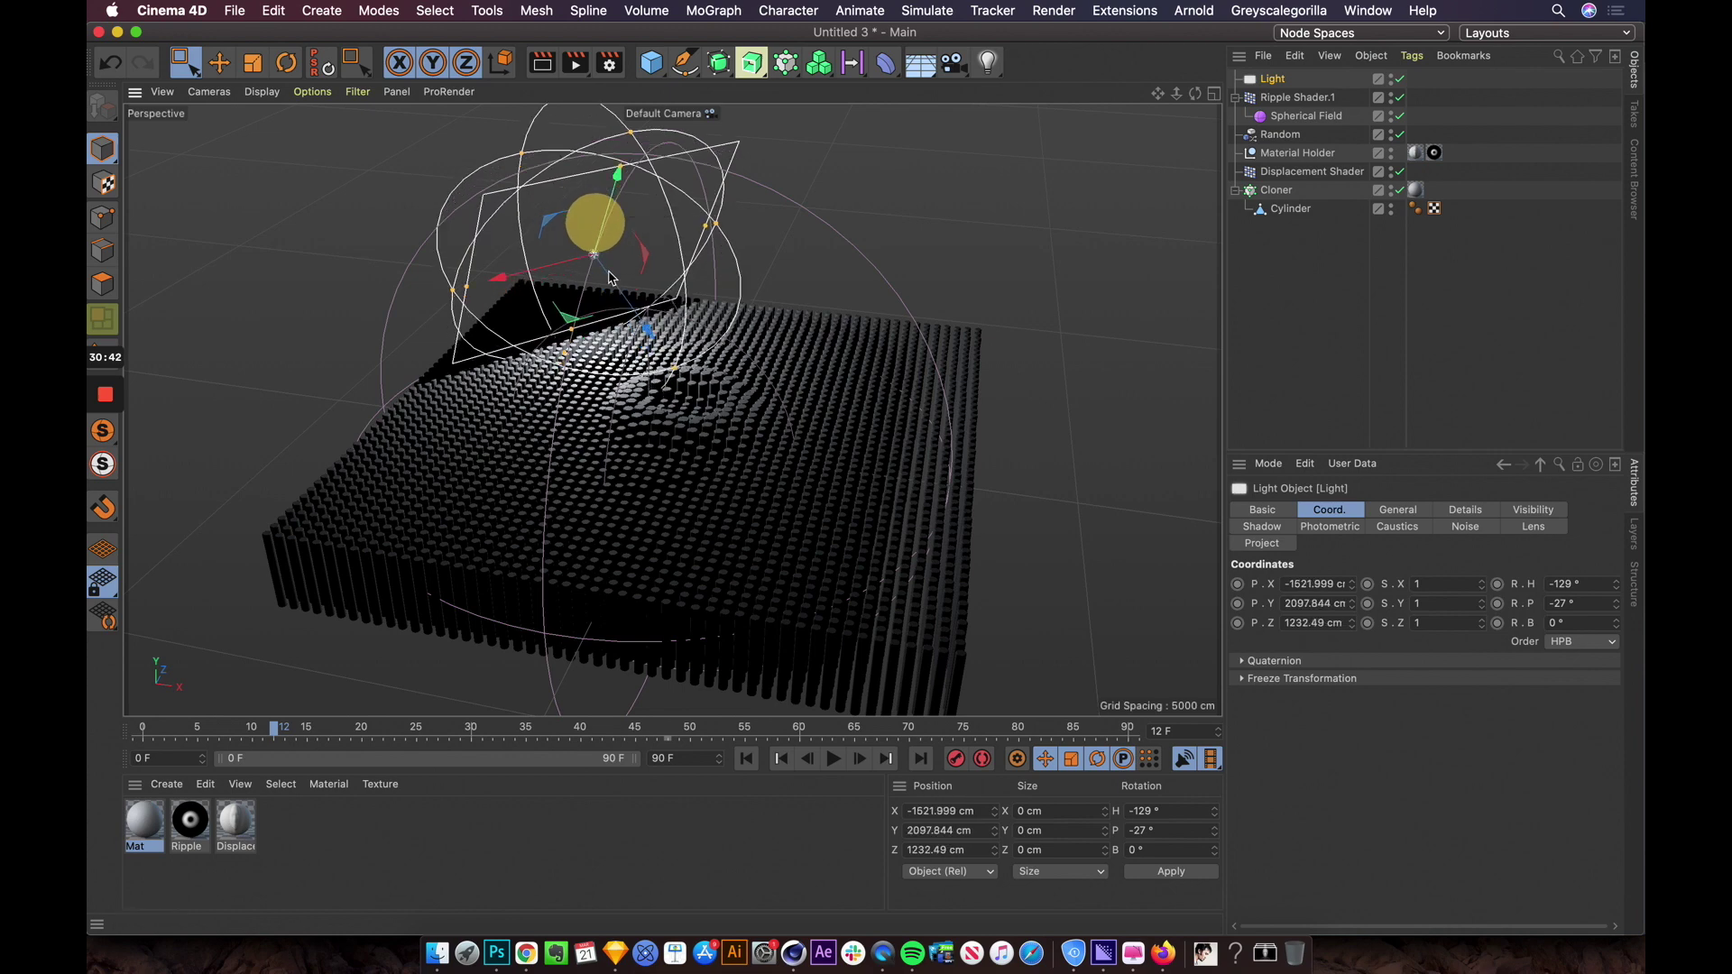
mouse_move(679, 377)
mouse_down()
mouse_move(697, 403)
mouse_move(658, 378)
mouse_up()
scroll(667, 366, up, 5)
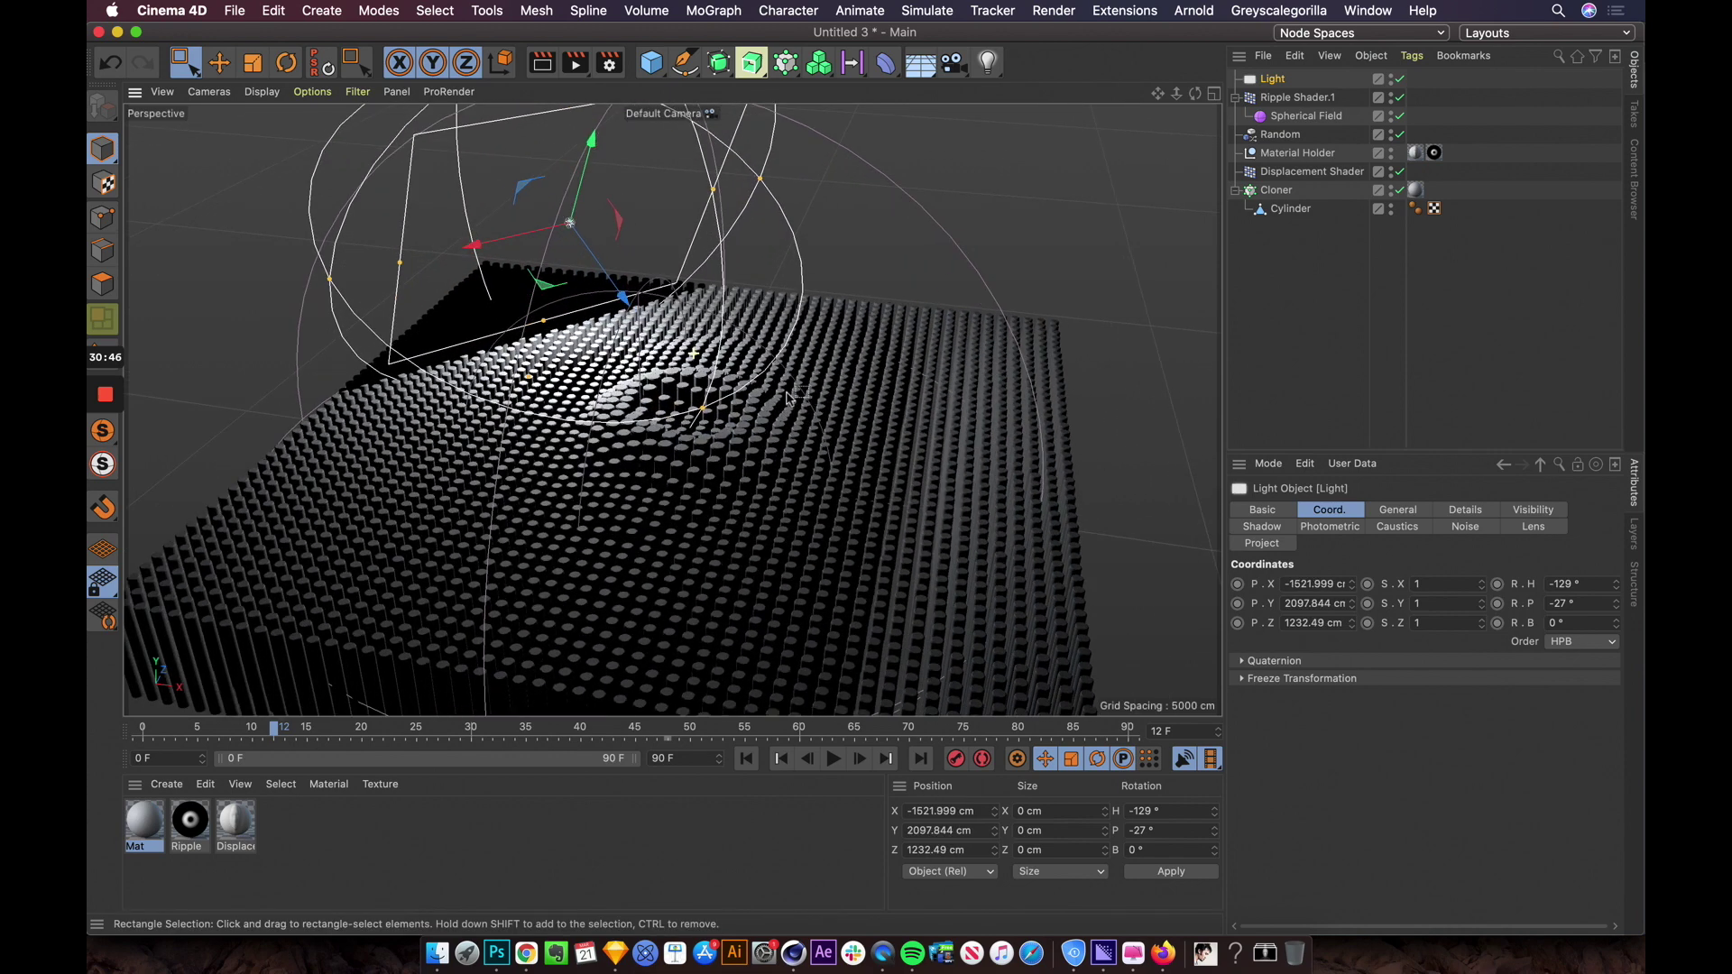
alt+drag(839, 622, 920, 541)
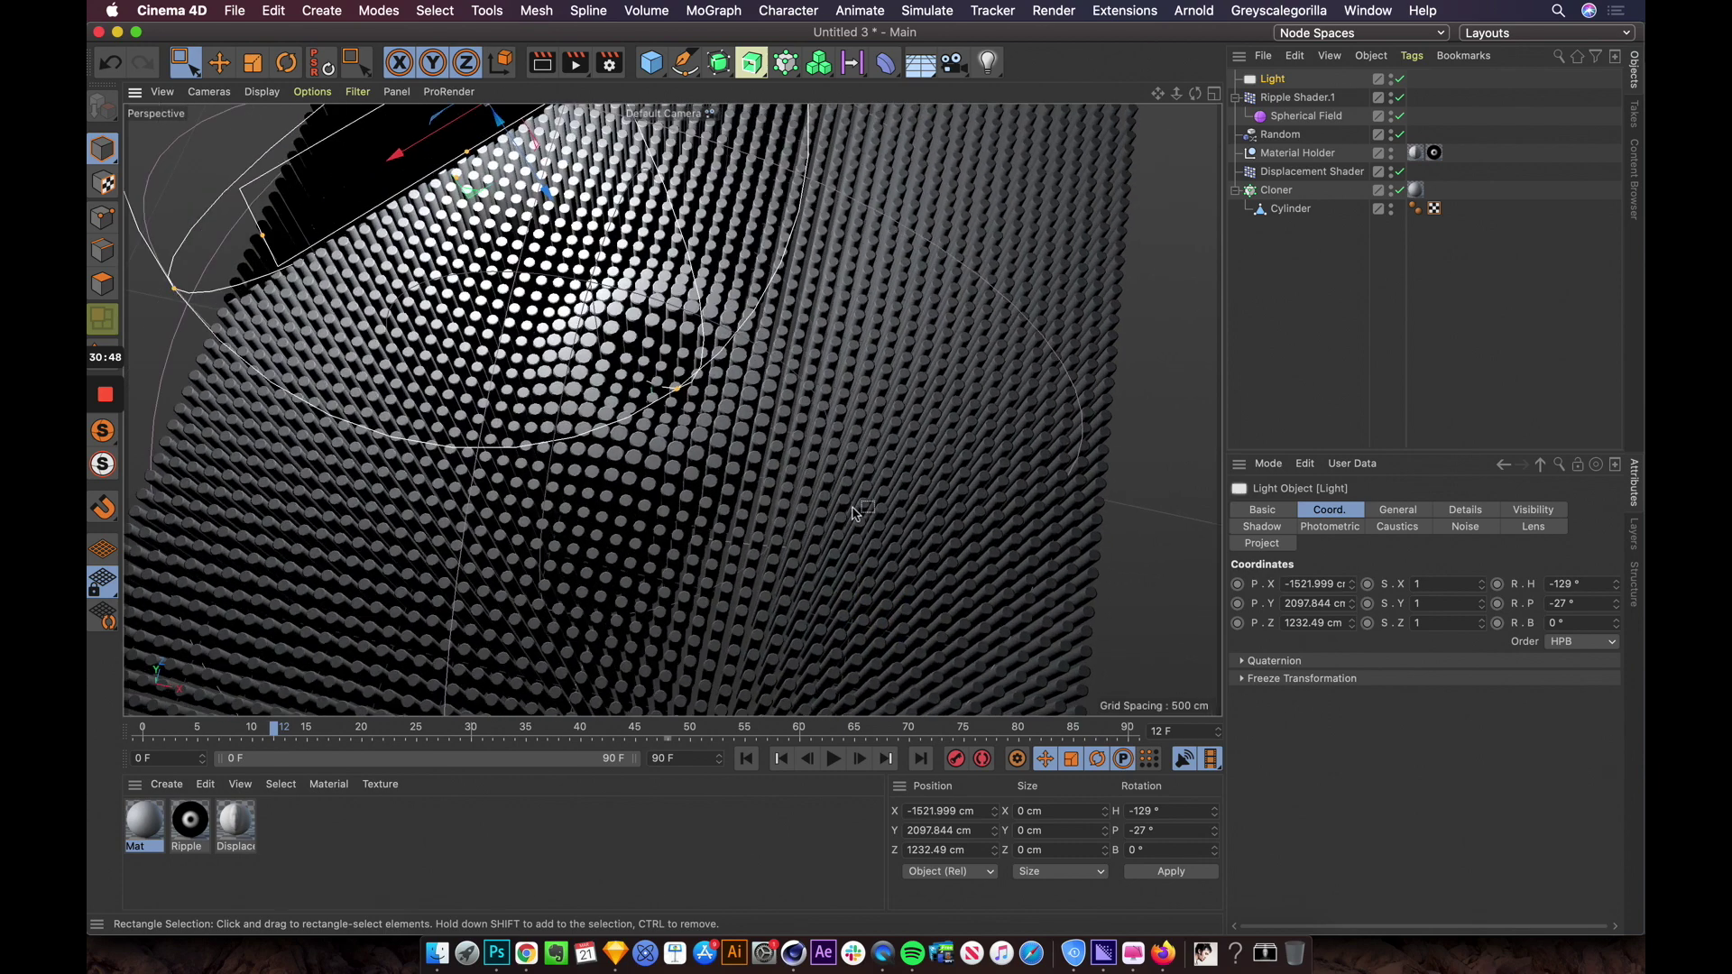
Step: Give the light Area shadows
click(1411, 519)
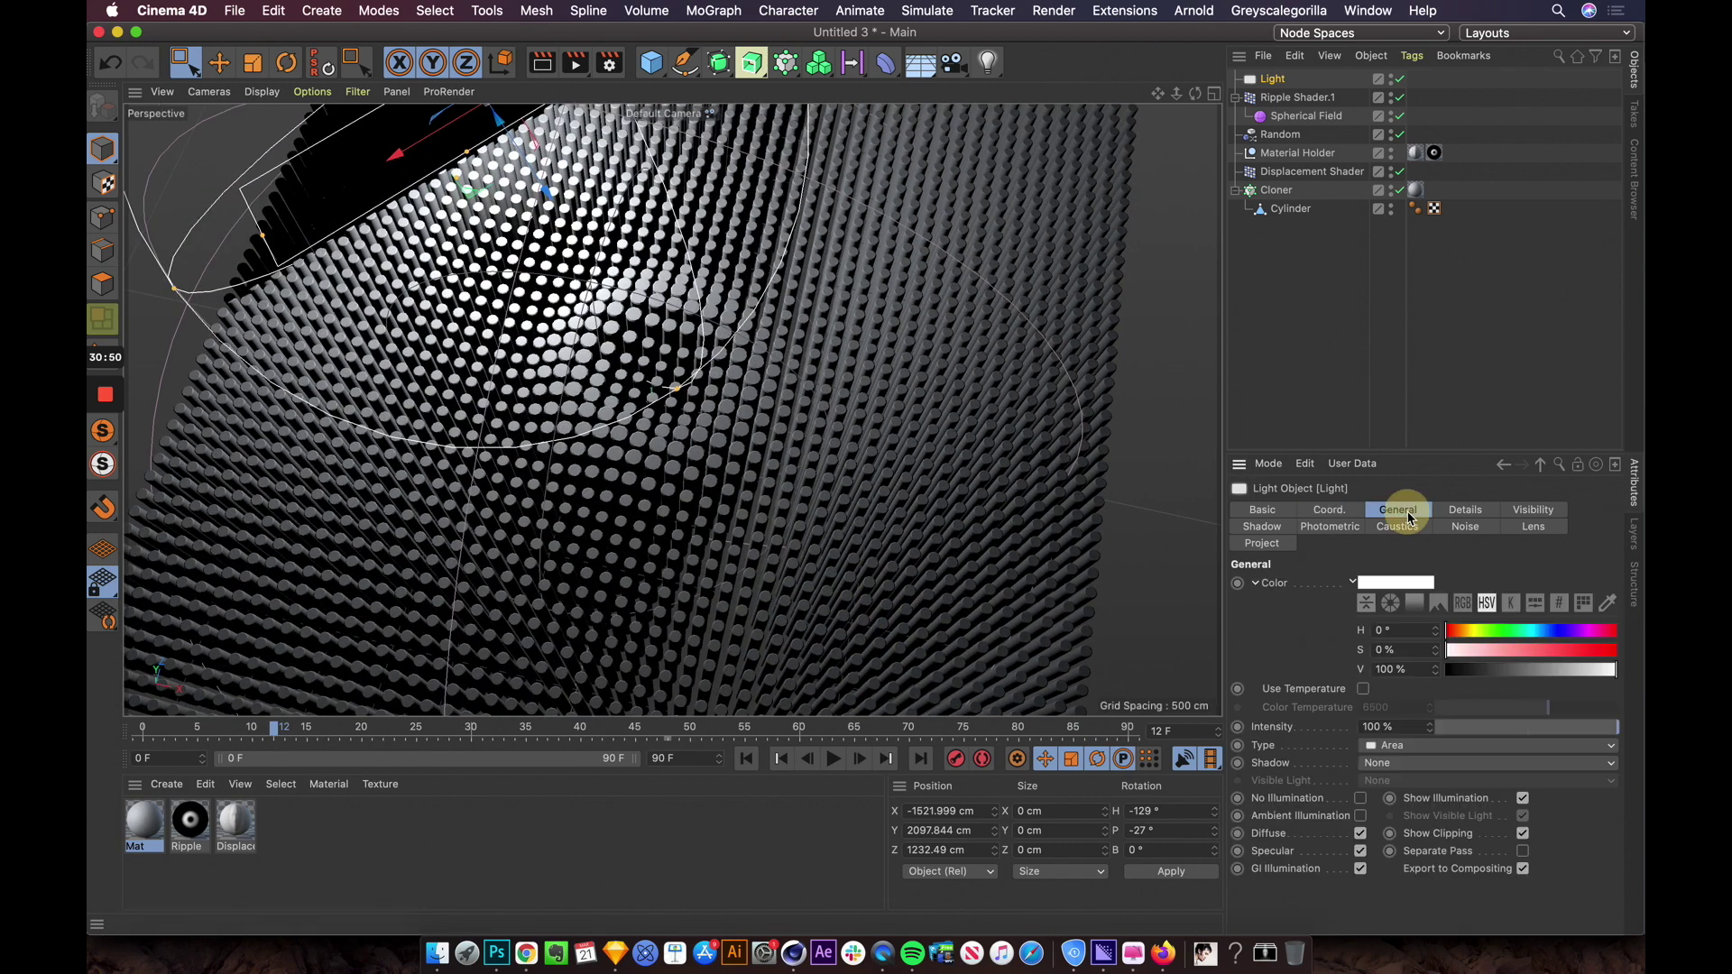
click(1383, 764)
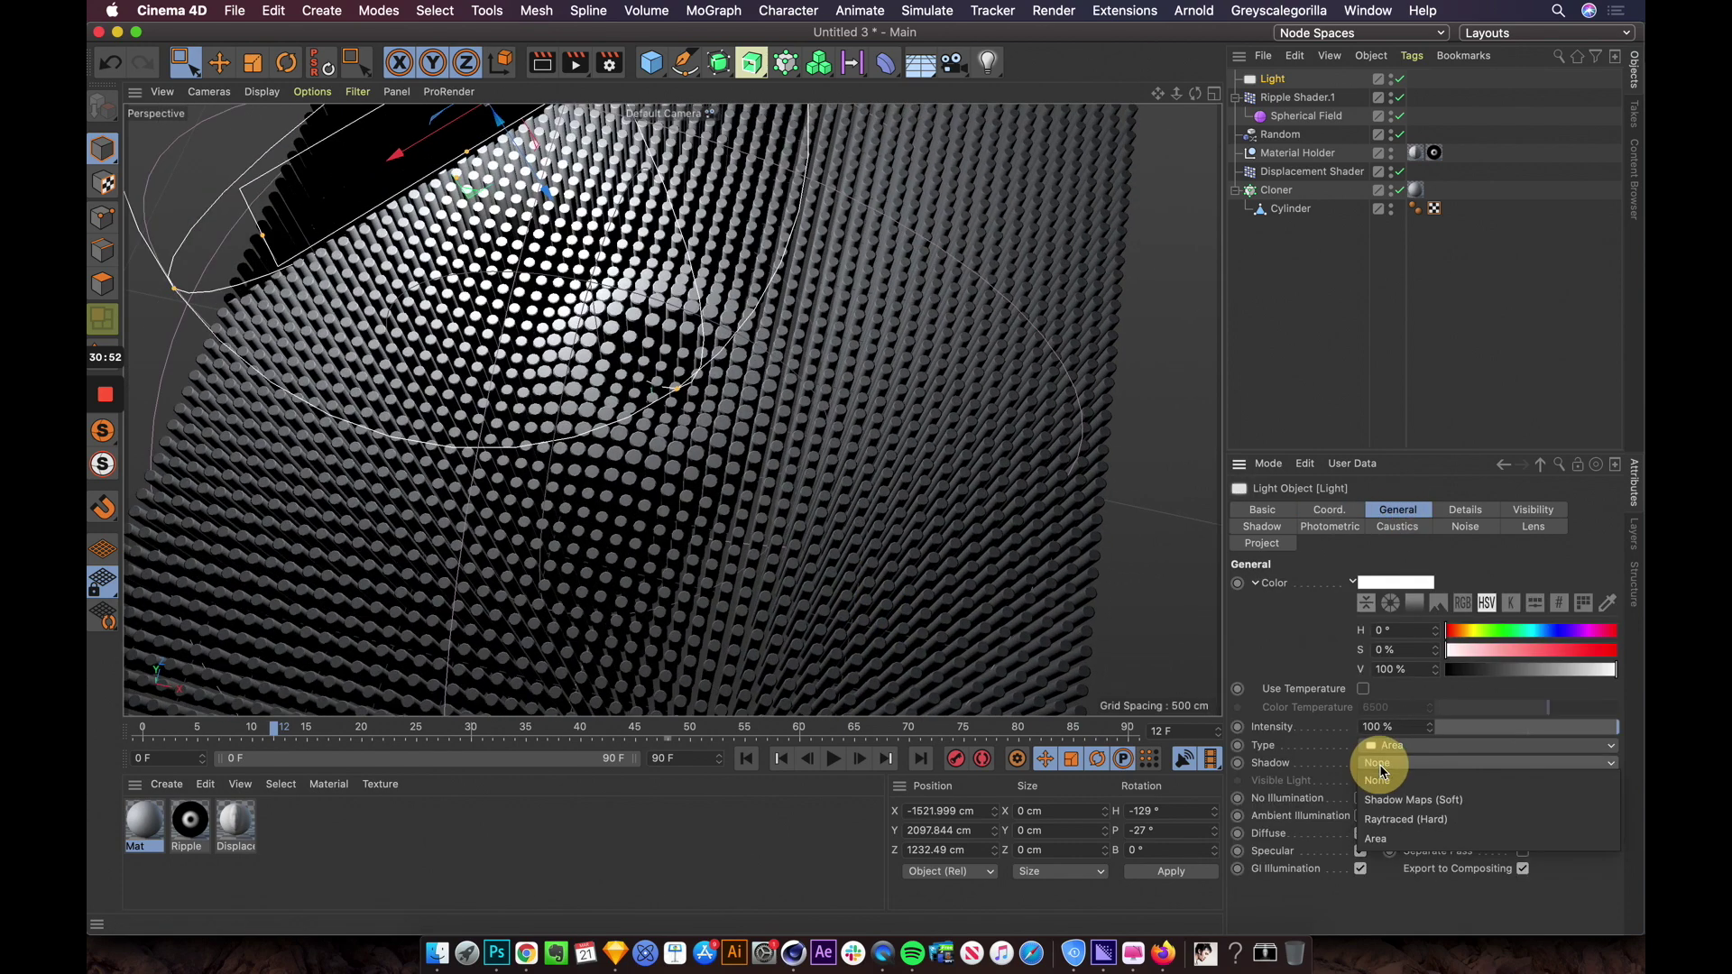
click(1412, 833)
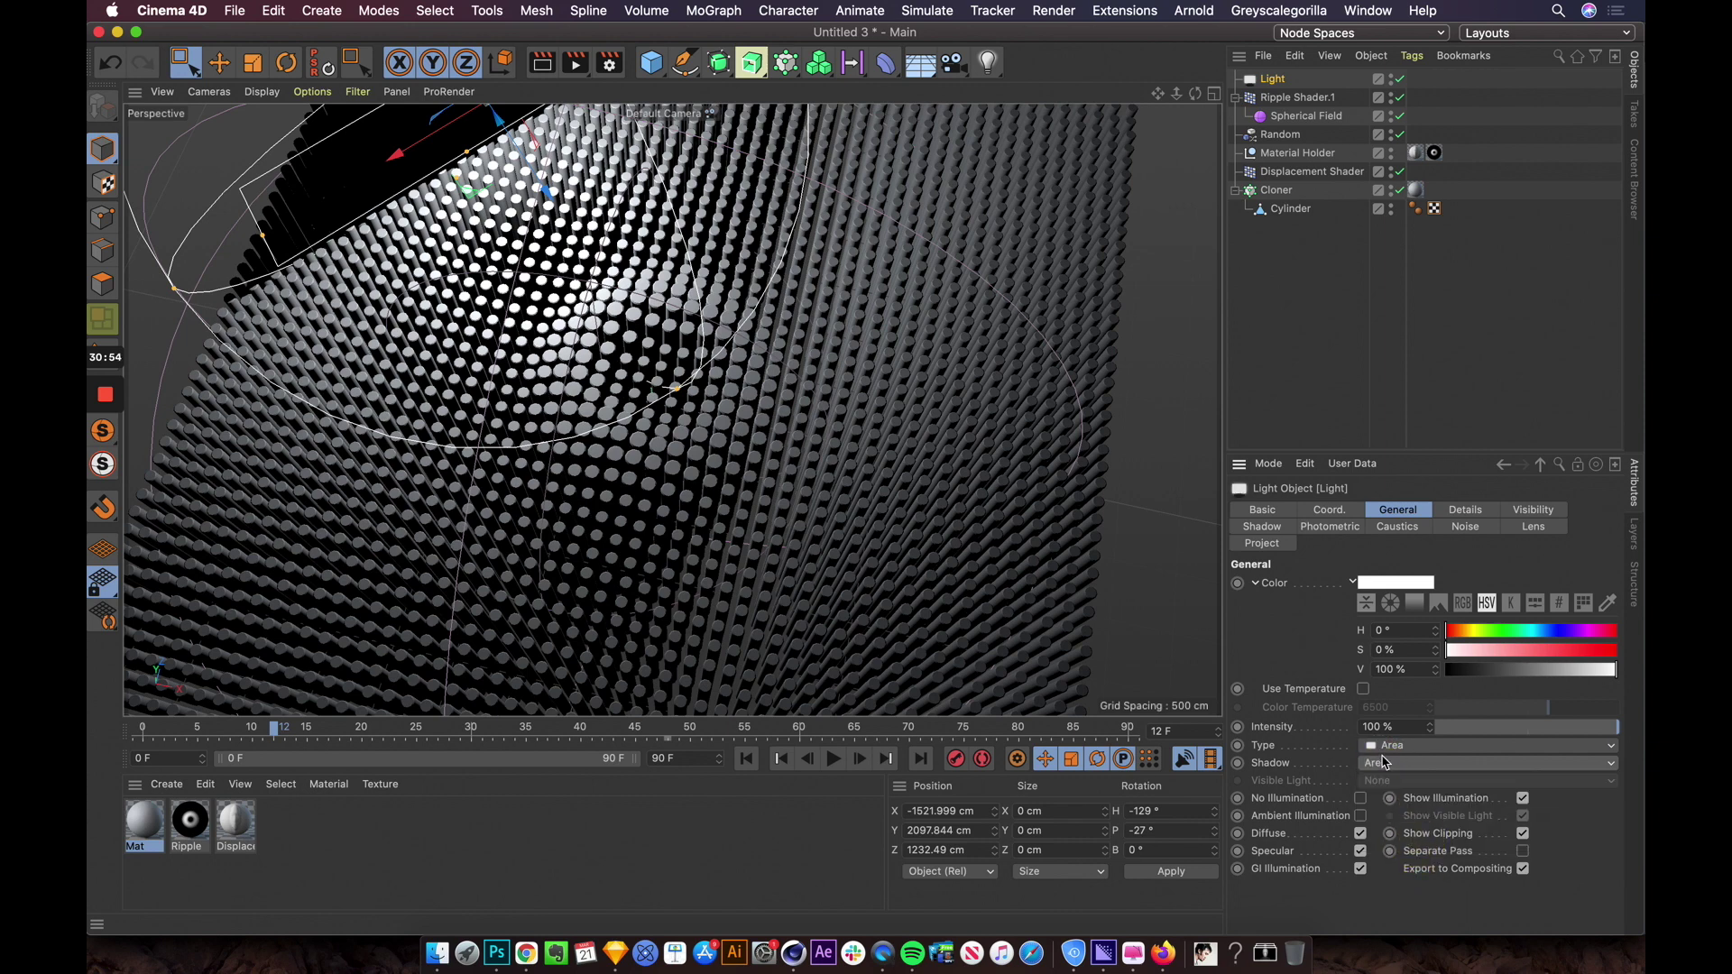
Step: Change the light's shadow color to a saturated blue with hue 228° and value 88 %
click(1281, 529)
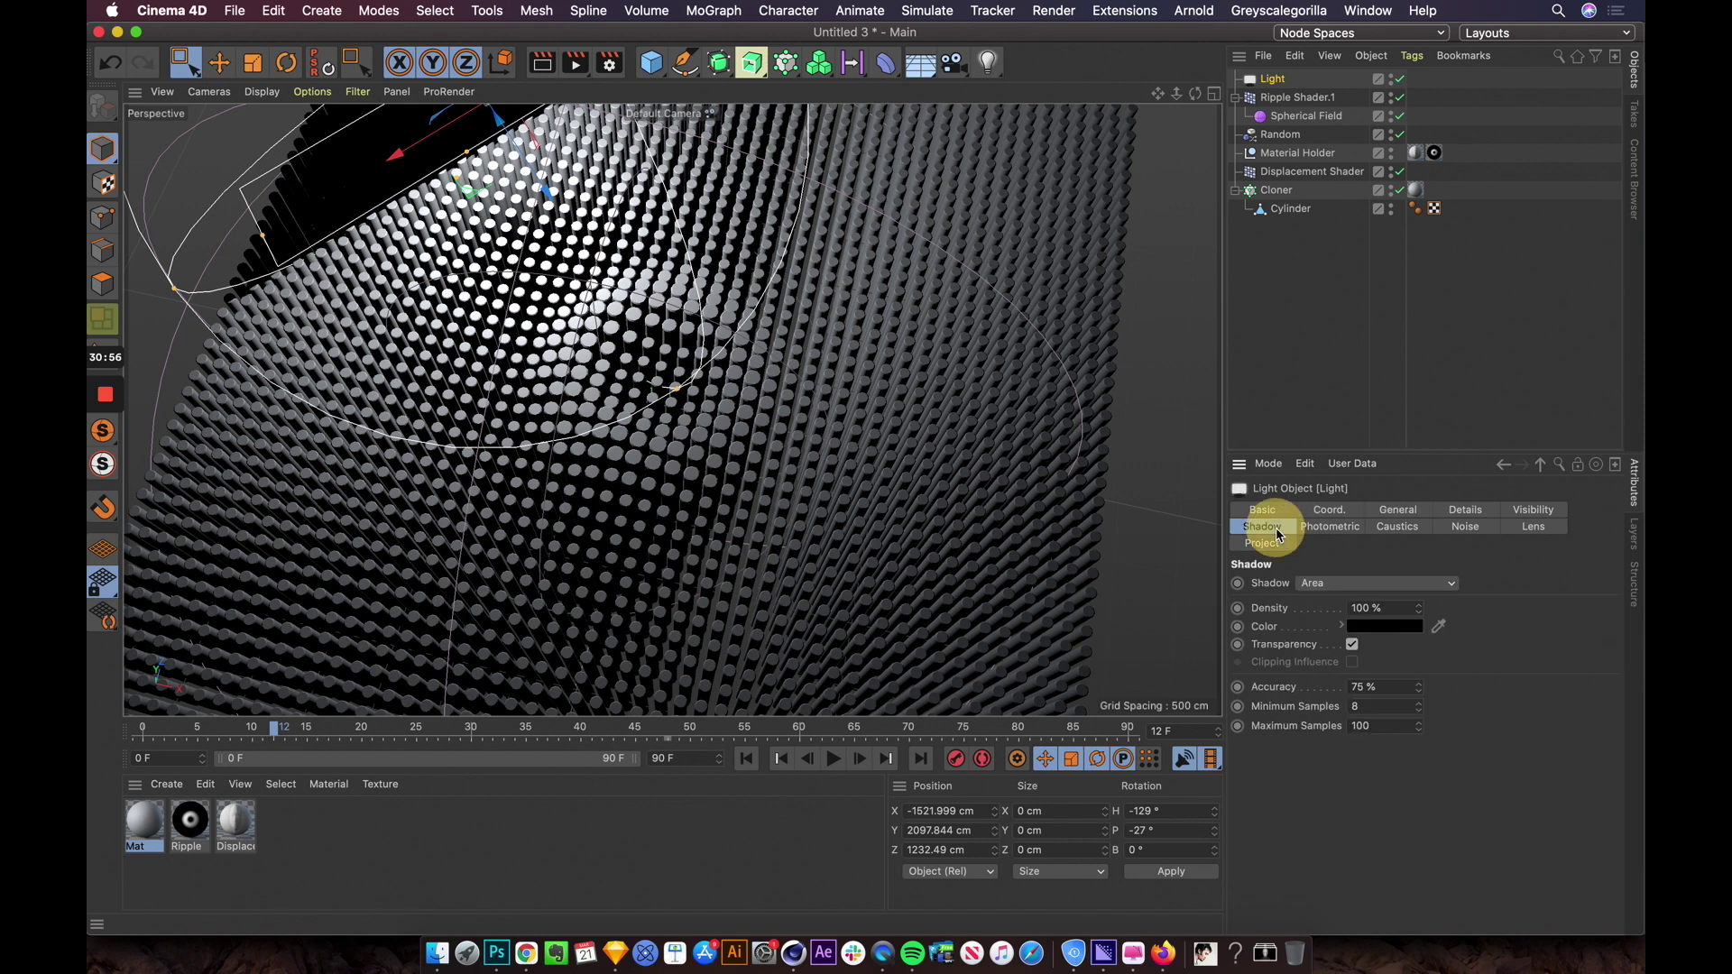
click(1390, 634)
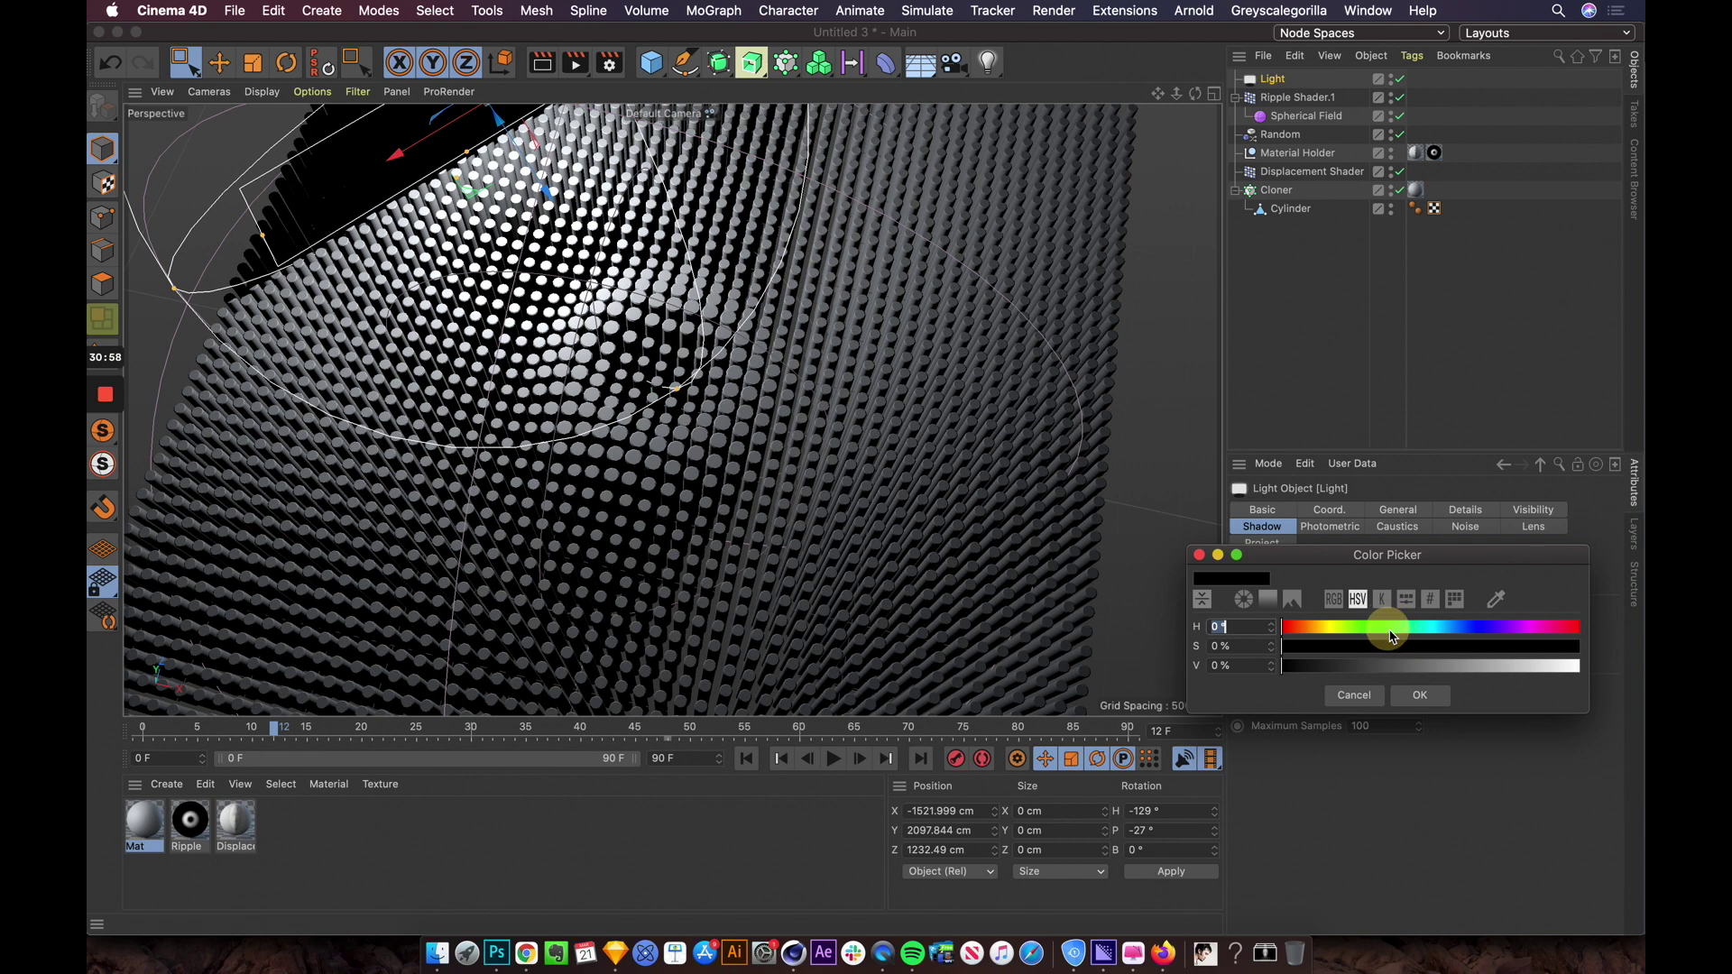
click(1474, 628)
drag(1588, 656, 1604, 650)
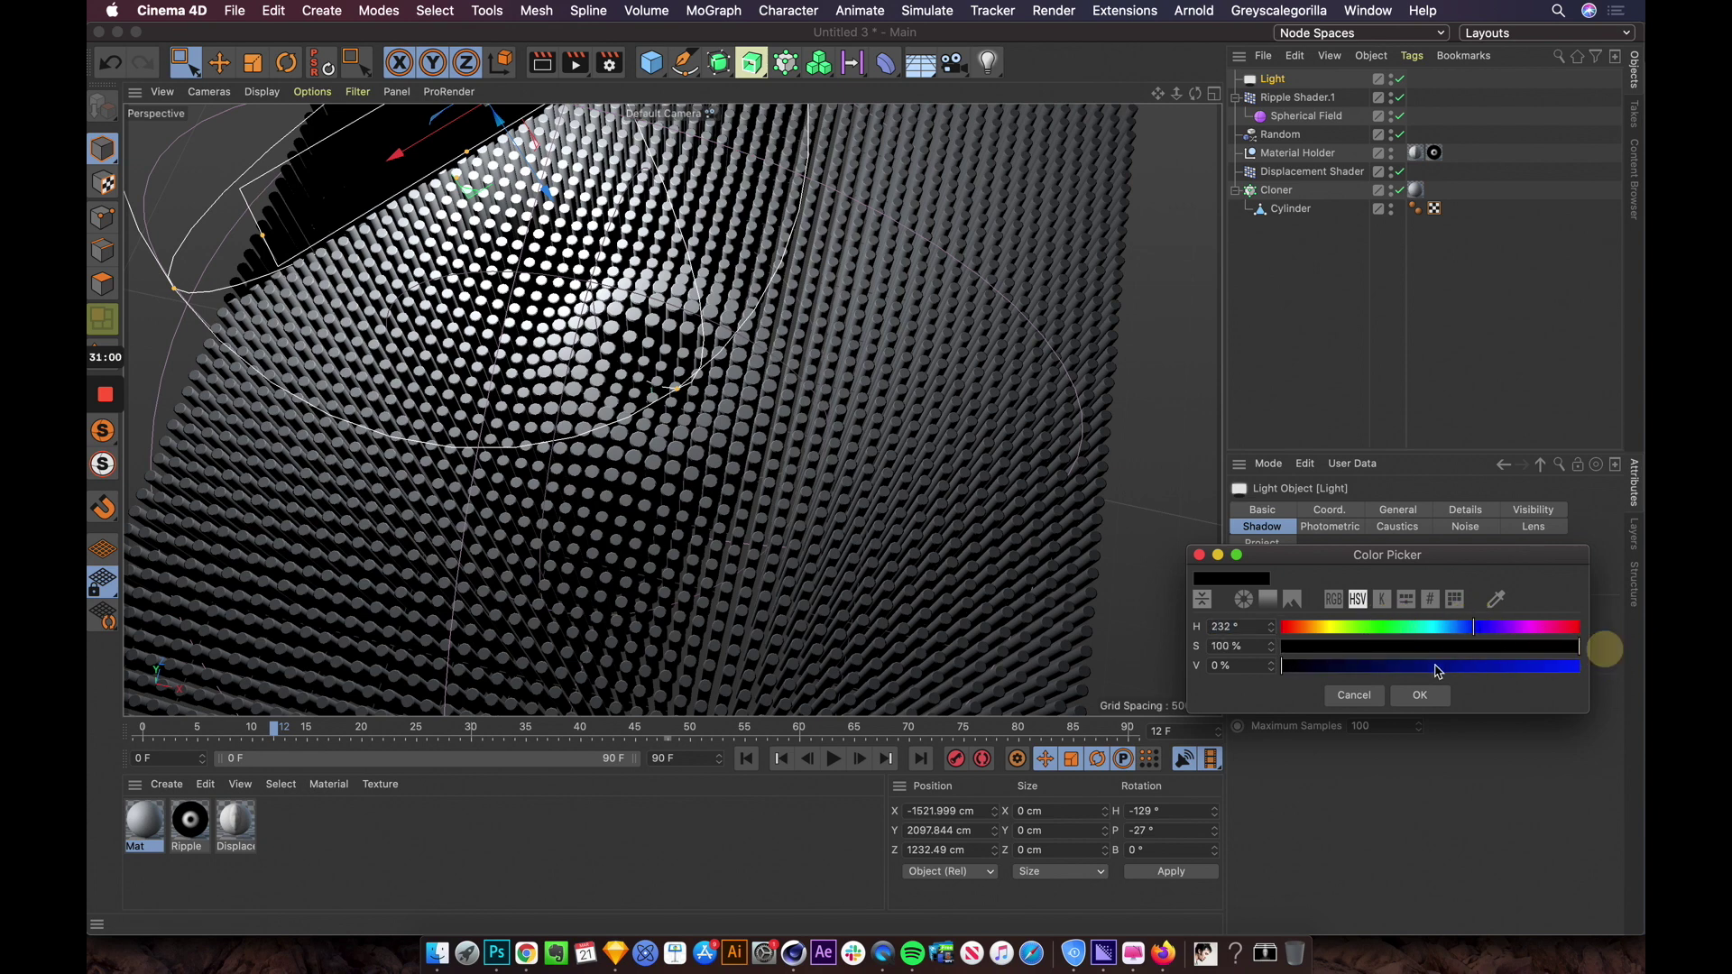
click(1529, 668)
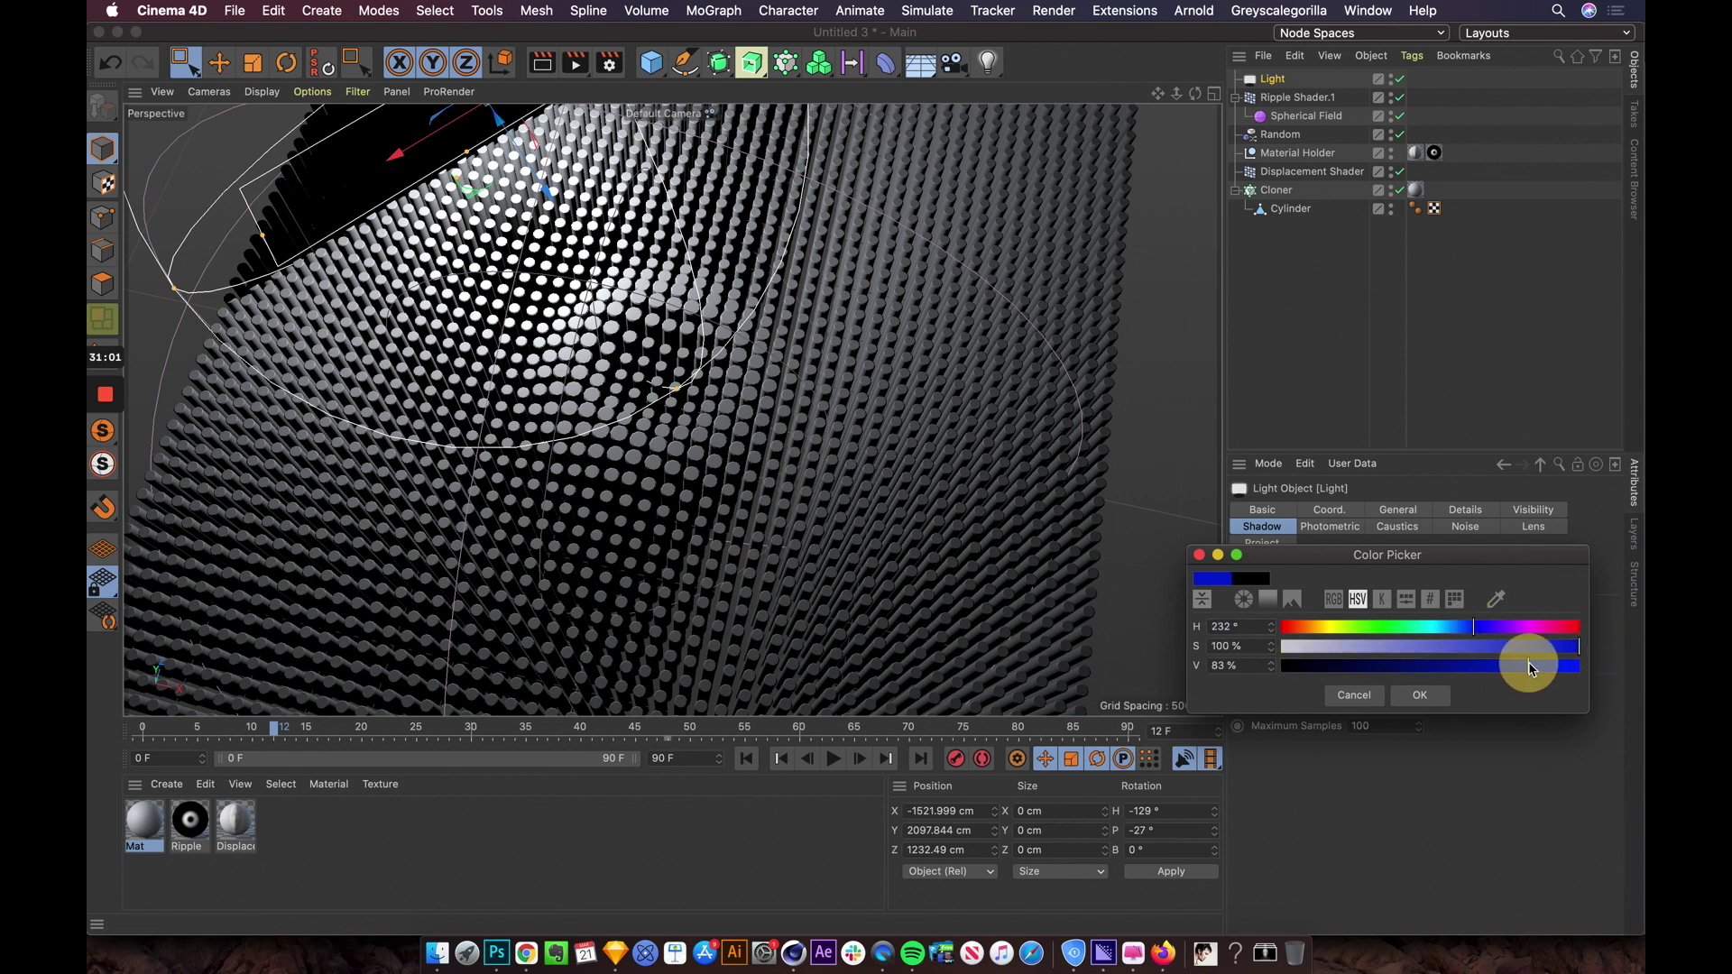
click(1468, 627)
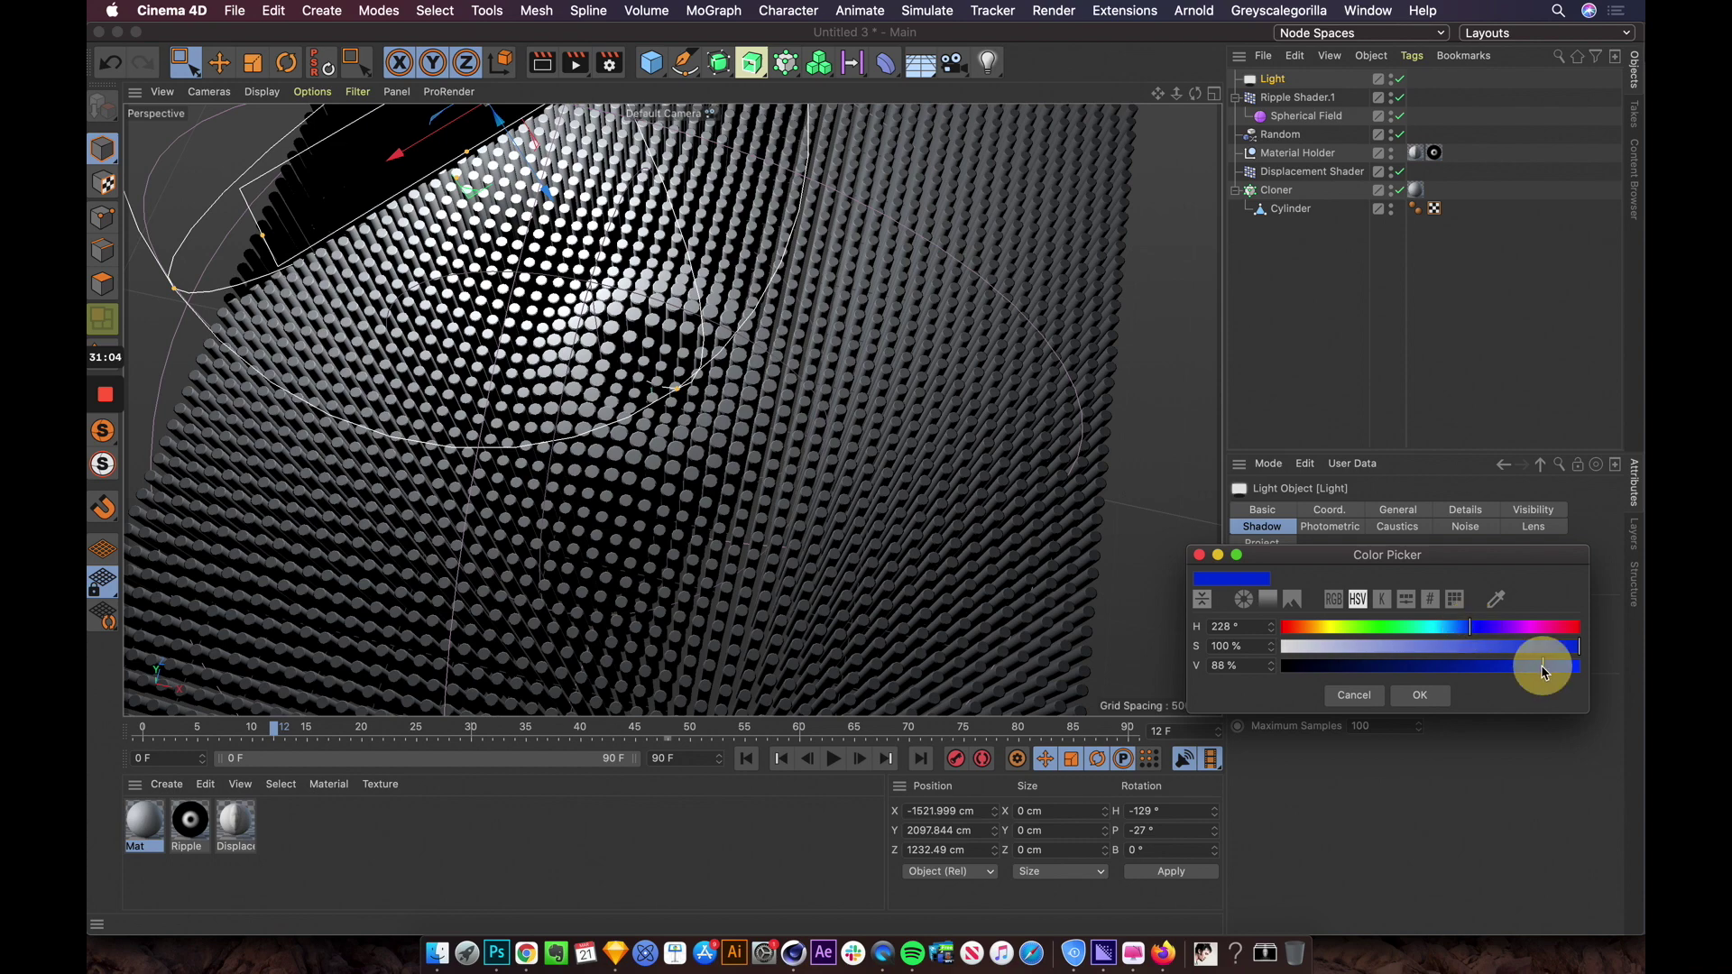
click(1565, 649)
click(1419, 695)
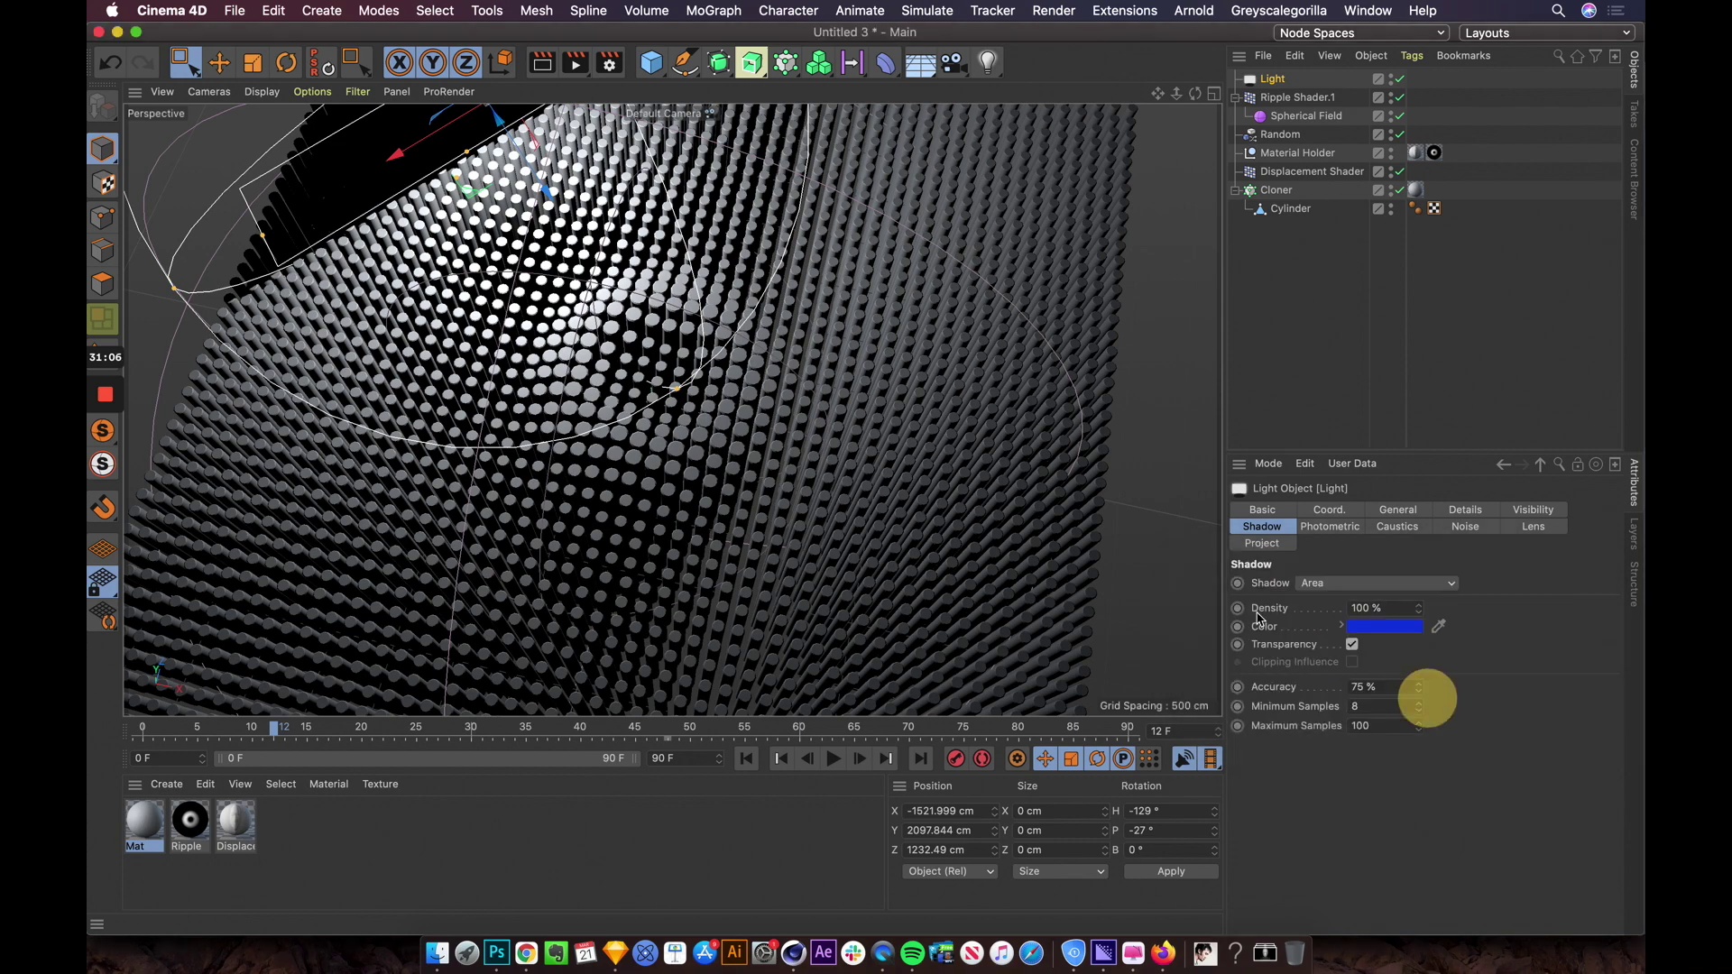
Step: Move the light up and back to about Y 2441, Z 1656 cm and check a test render of frame 43 in the Picture Viewer
alt+drag(794, 433, 811, 349)
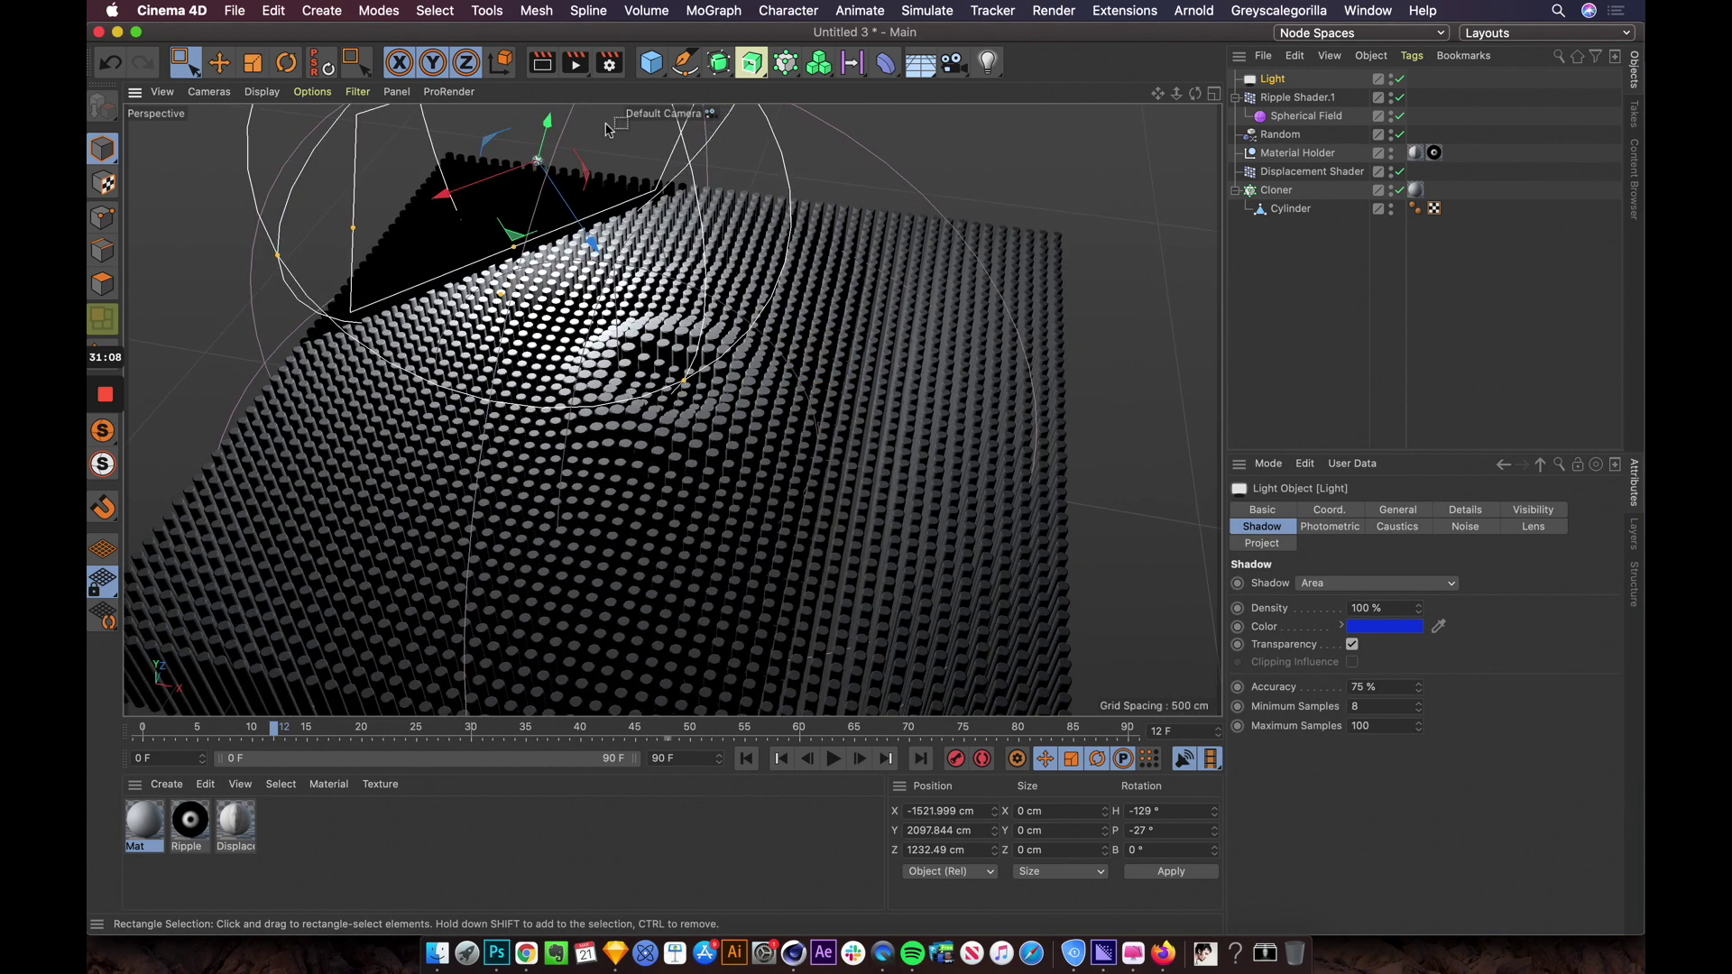
drag(577, 232, 541, 177)
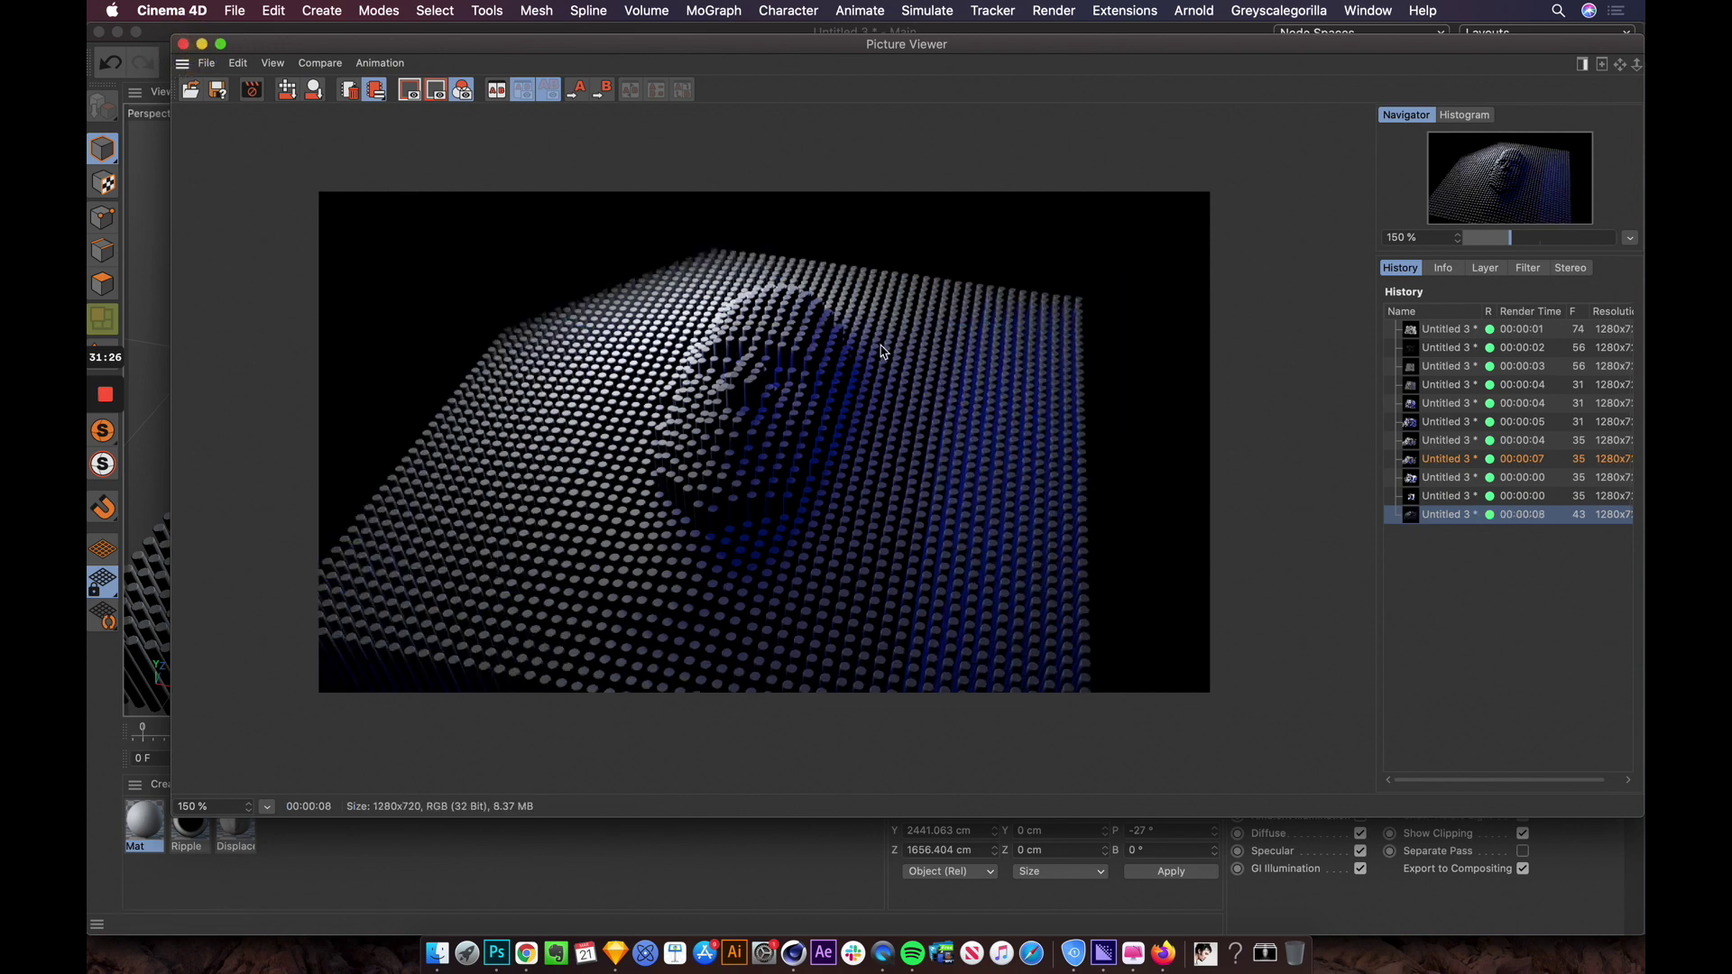
click(183, 44)
Step: Move the light farther out to about X -2468, Y 2718, Z 1998 cm and set its intensity to 200 %
drag(552, 185, 505, 141)
double_click(1394, 727)
text(200)
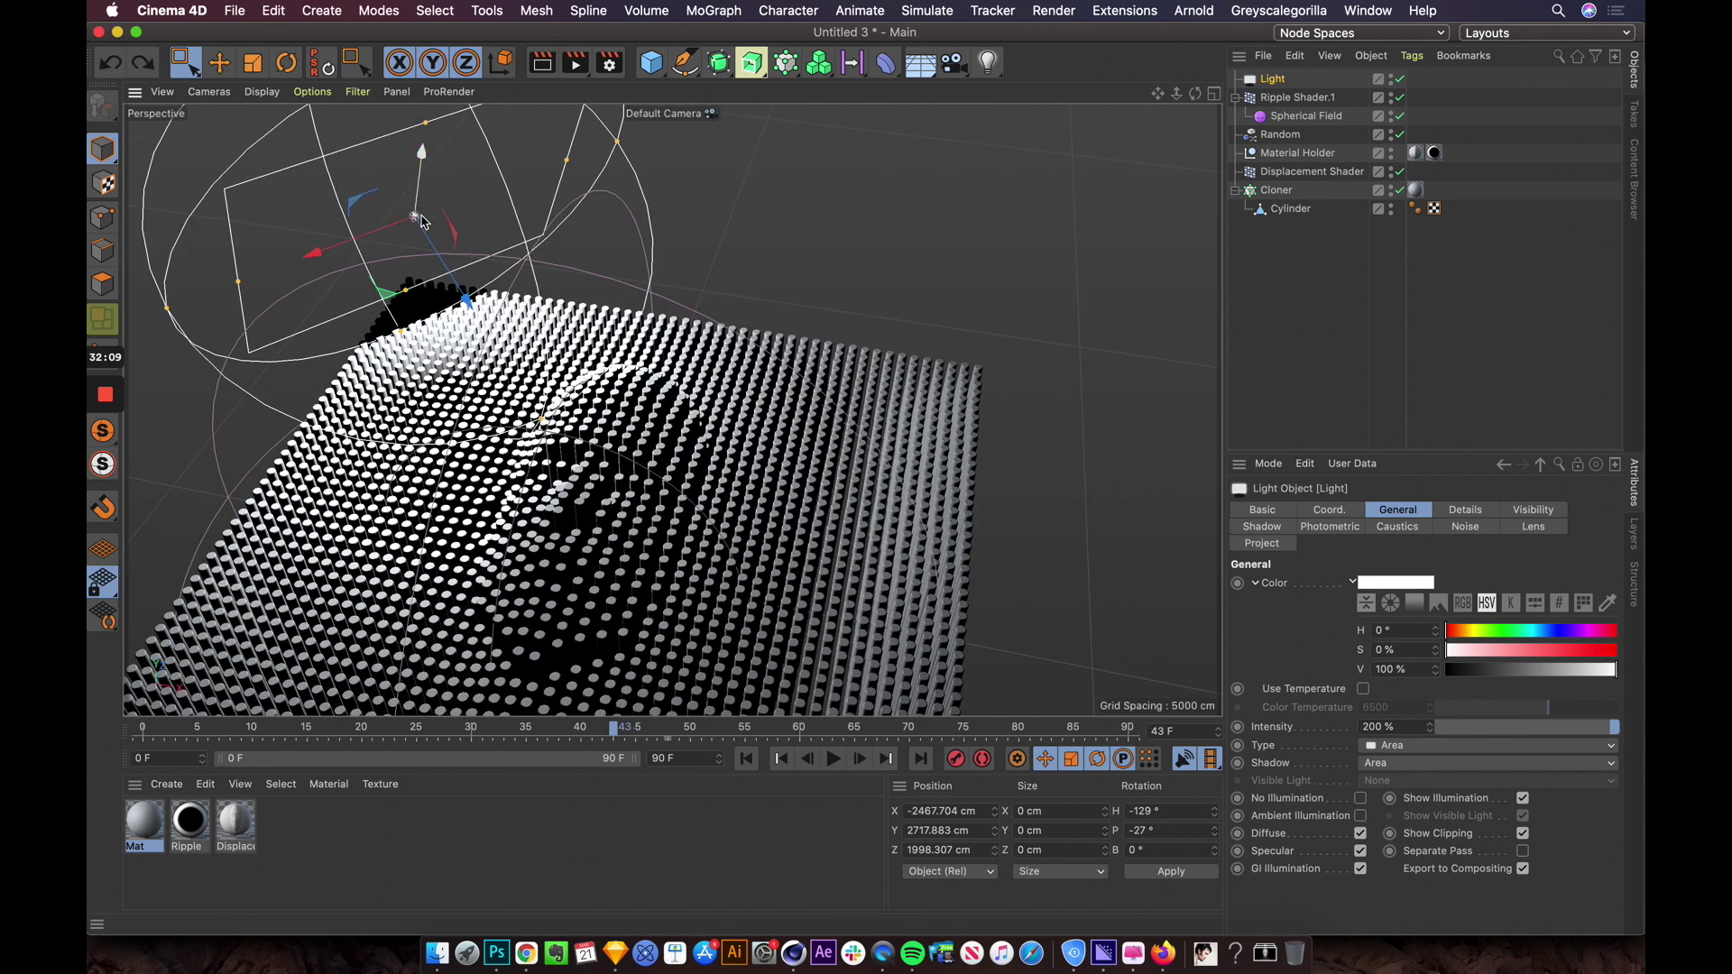
Step: Duplicate the light to the opposite side of the pins, rotated to heading 467° and pitch -11°, at about X 7347, Y -1401, Z 5156 cm
click(417, 217)
ctrl+drag(398, 301, 891, 381)
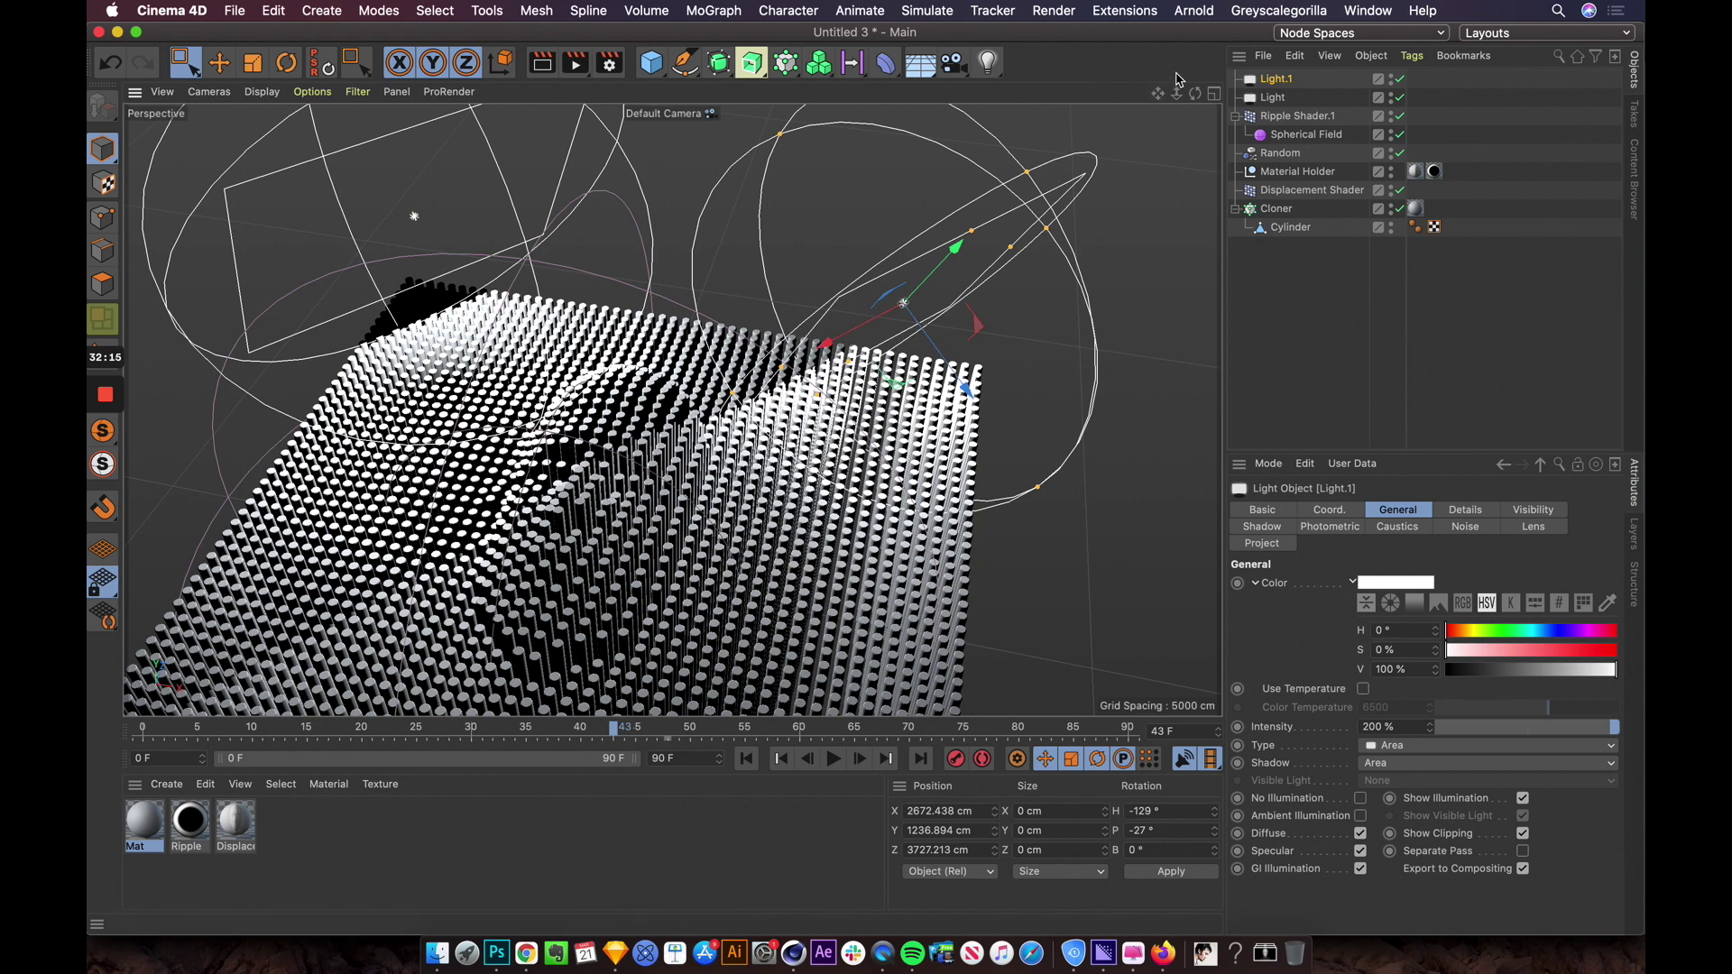
click(1342, 510)
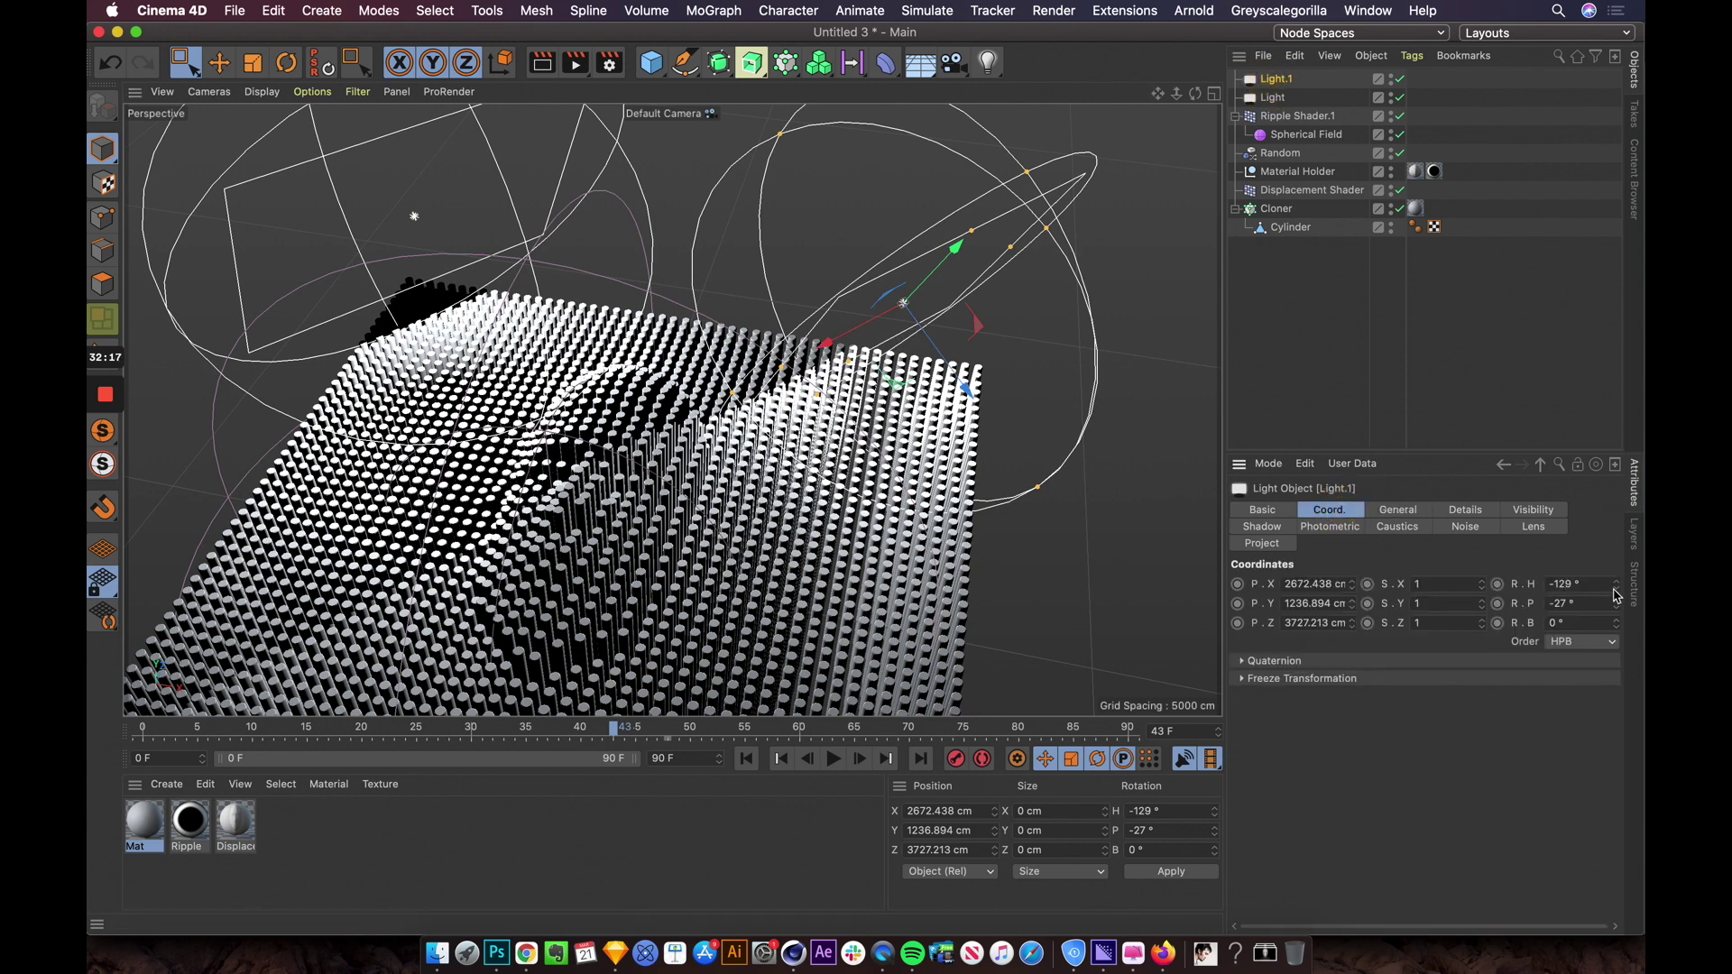
drag(1616, 611, 1615, 583)
drag(853, 281, 1188, 417)
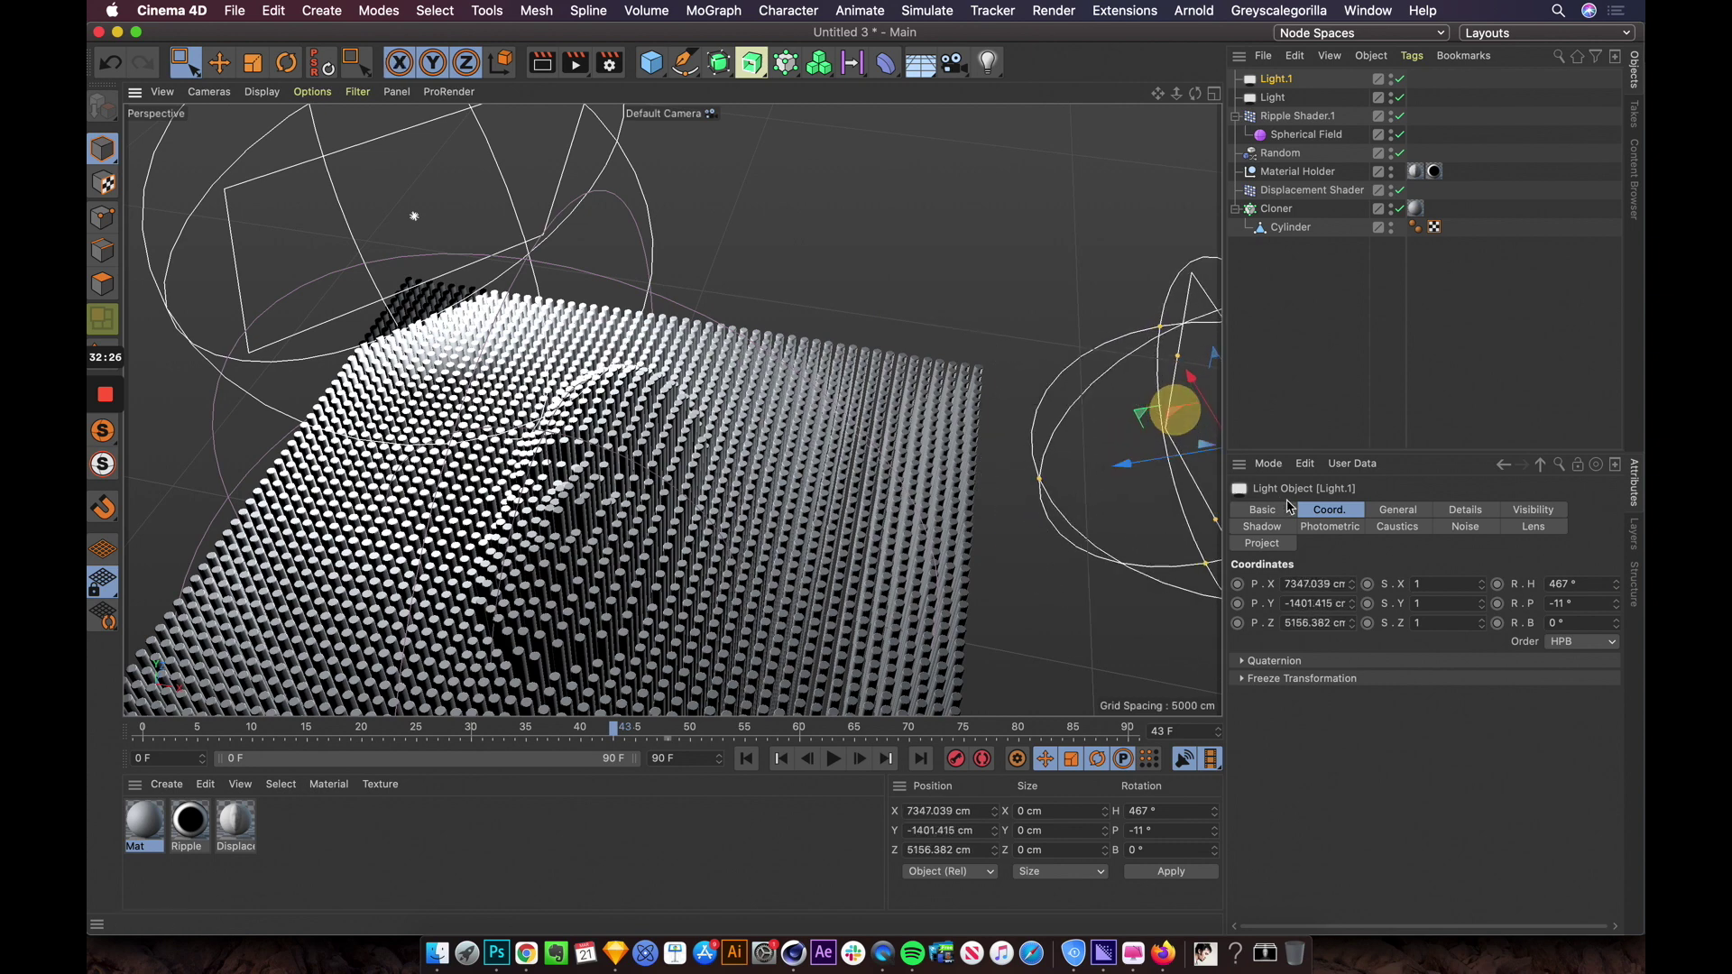
Step: Set the duplicated light's intensity to 150 % and move it closer to the pins, to about X 6722, Y -1528, Z 4965 cm
click(1391, 512)
click(1401, 728)
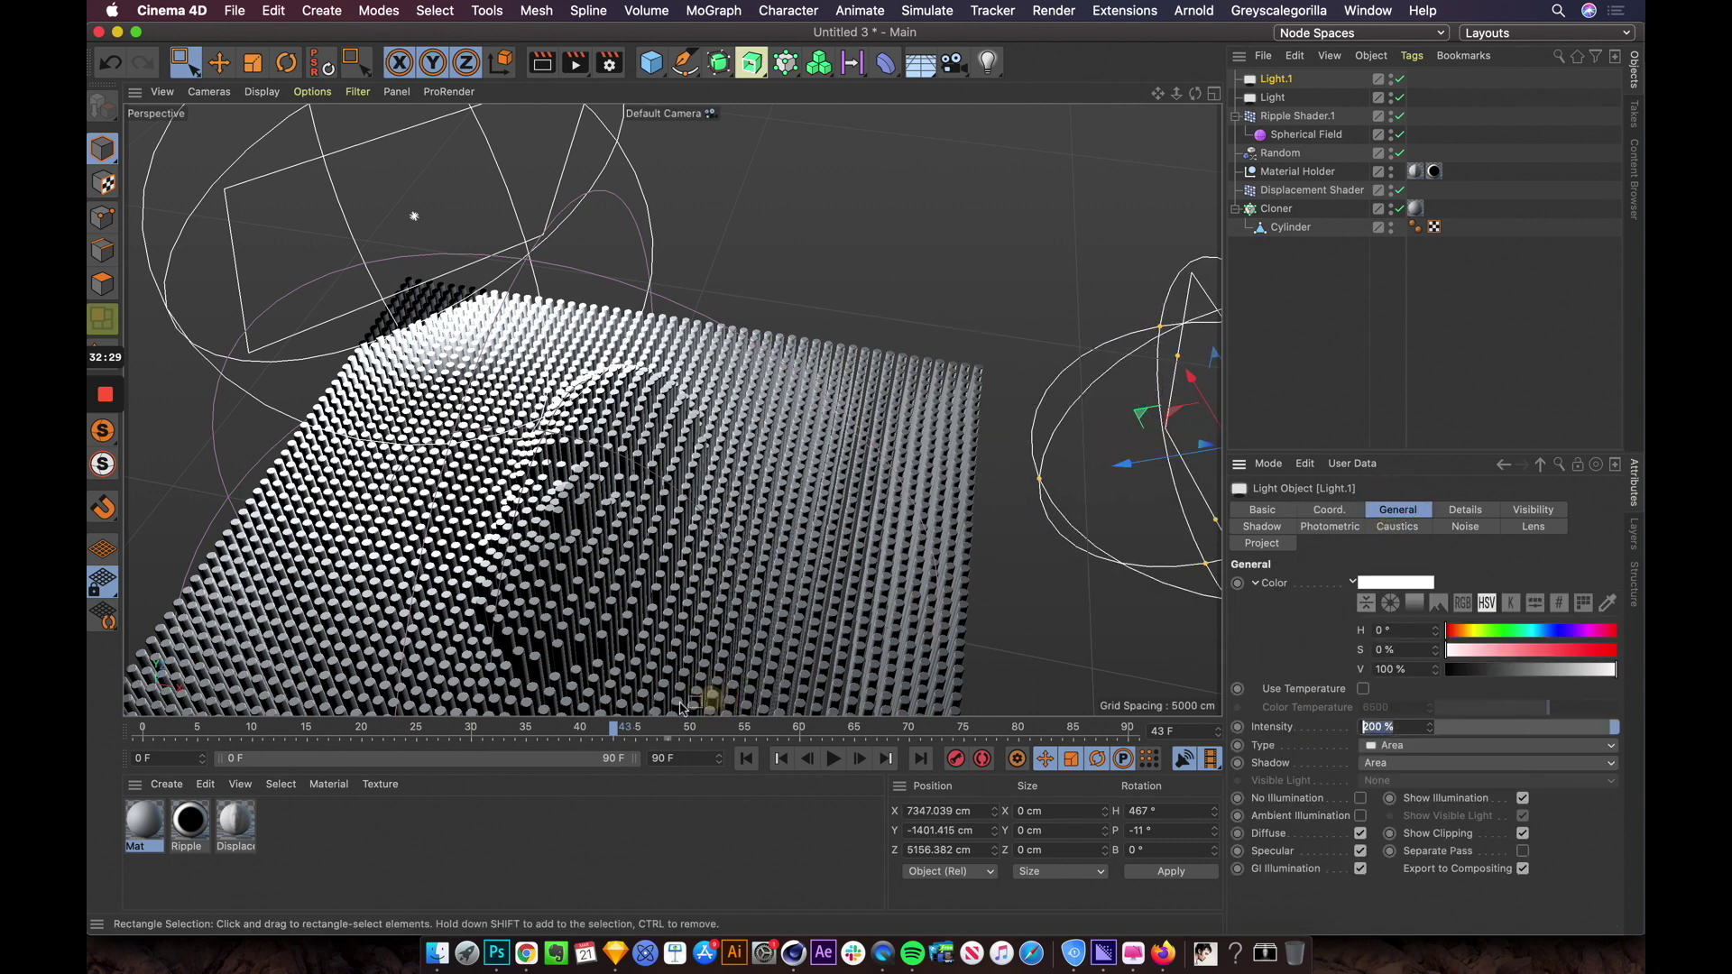
alt+drag(866, 429, 831, 483)
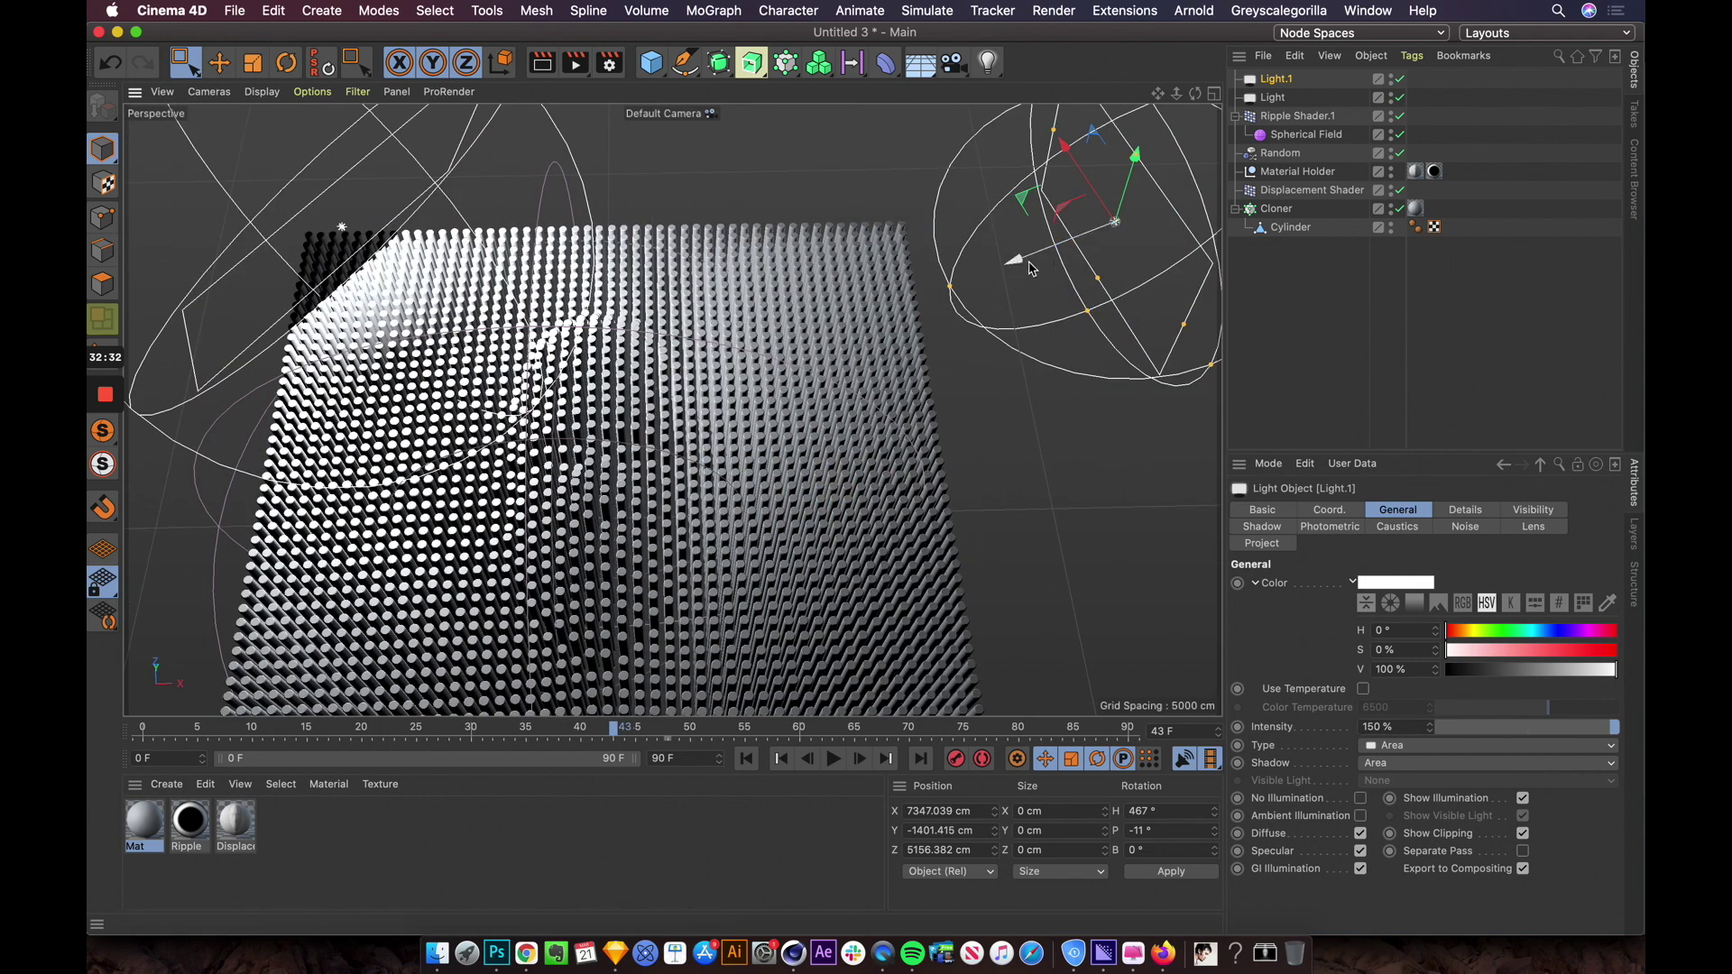
click(989, 290)
Step: Turn off the duplicated light's shadow by setting it to None and check a test render of frame 43 from a new angle
click(1268, 528)
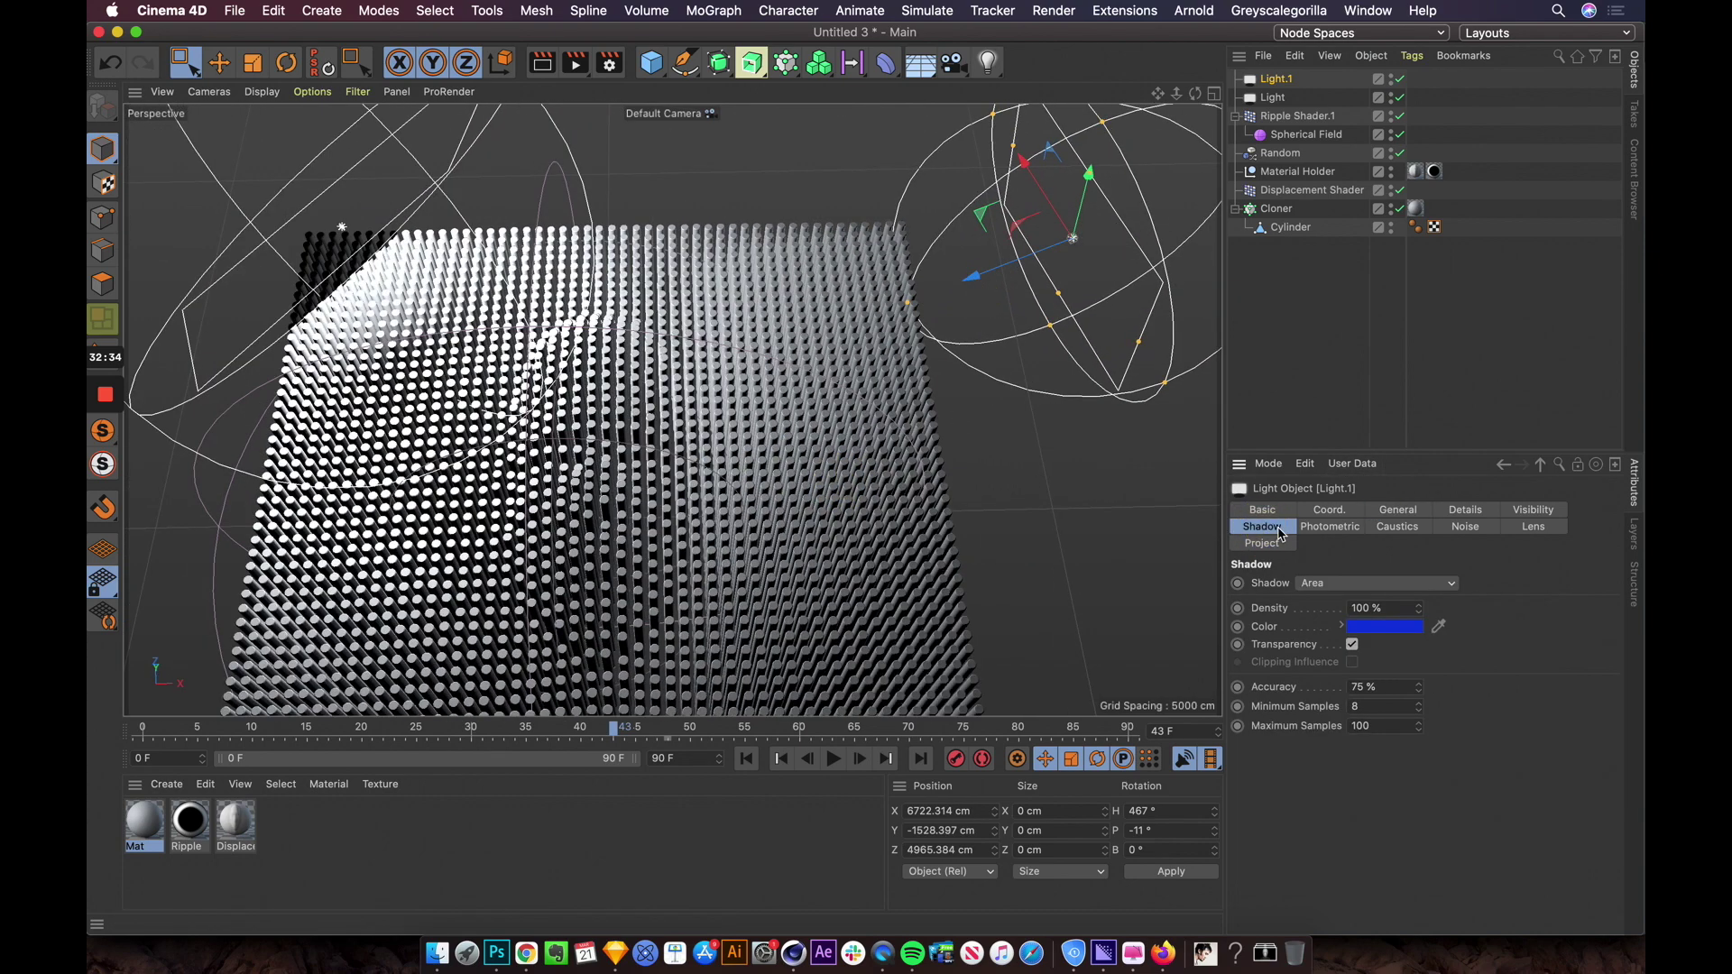
click(1326, 584)
click(1329, 596)
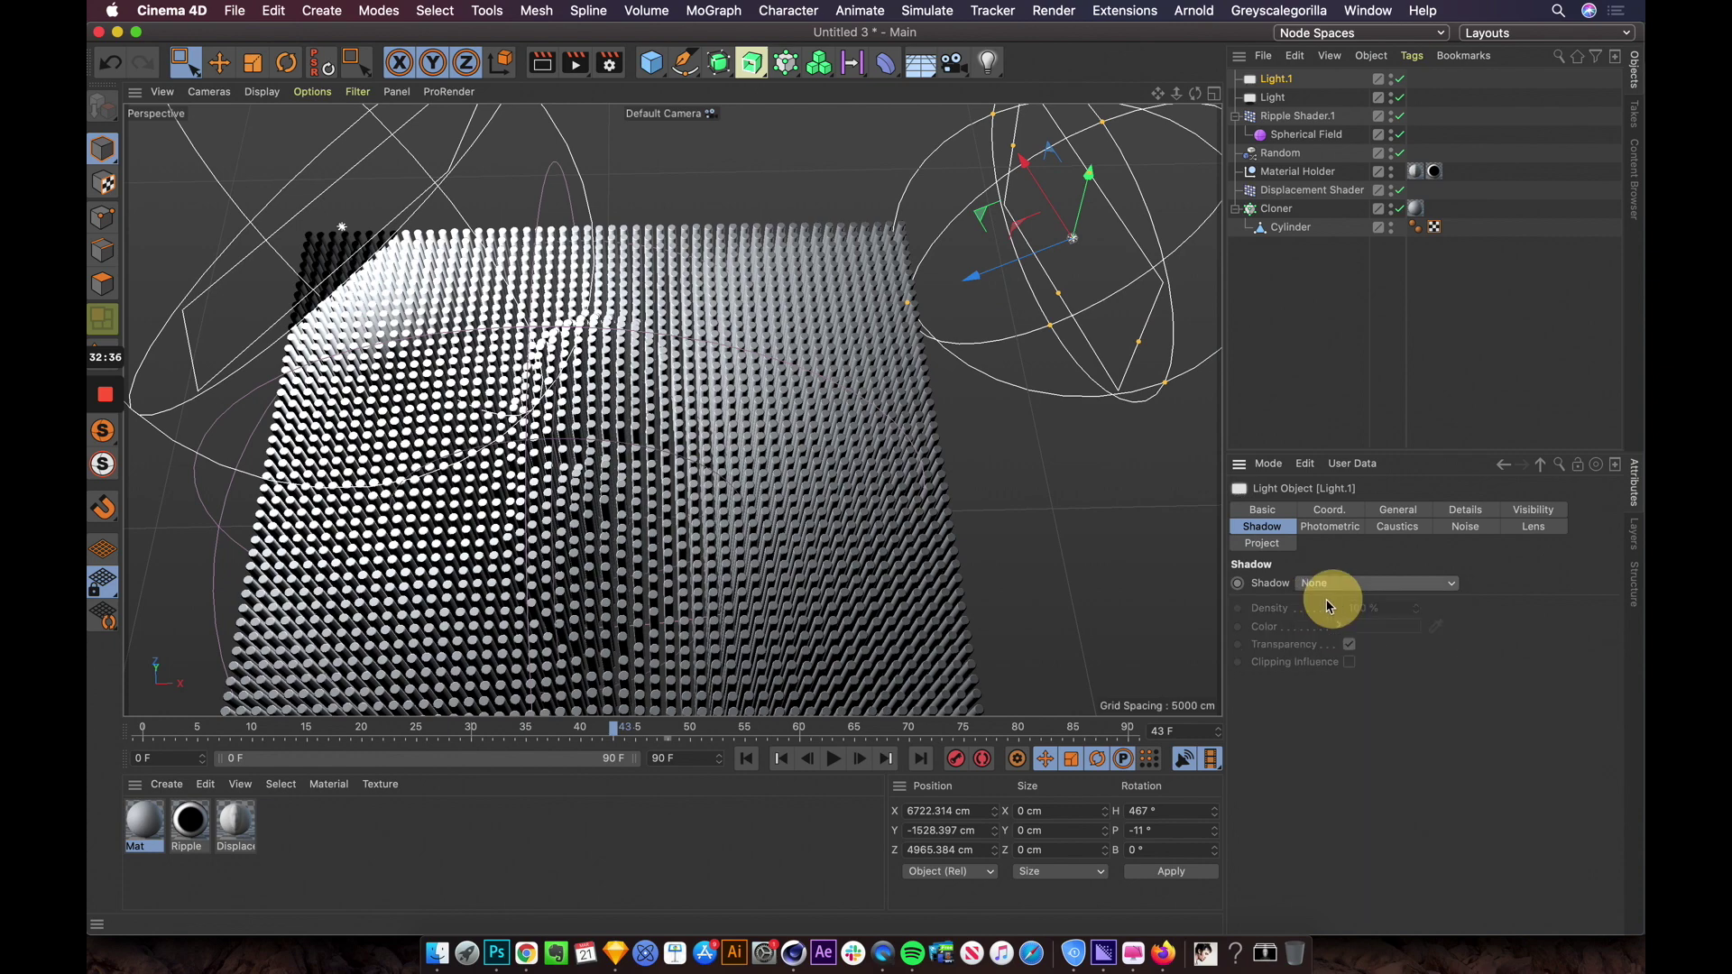
alt+drag(669, 490, 731, 371)
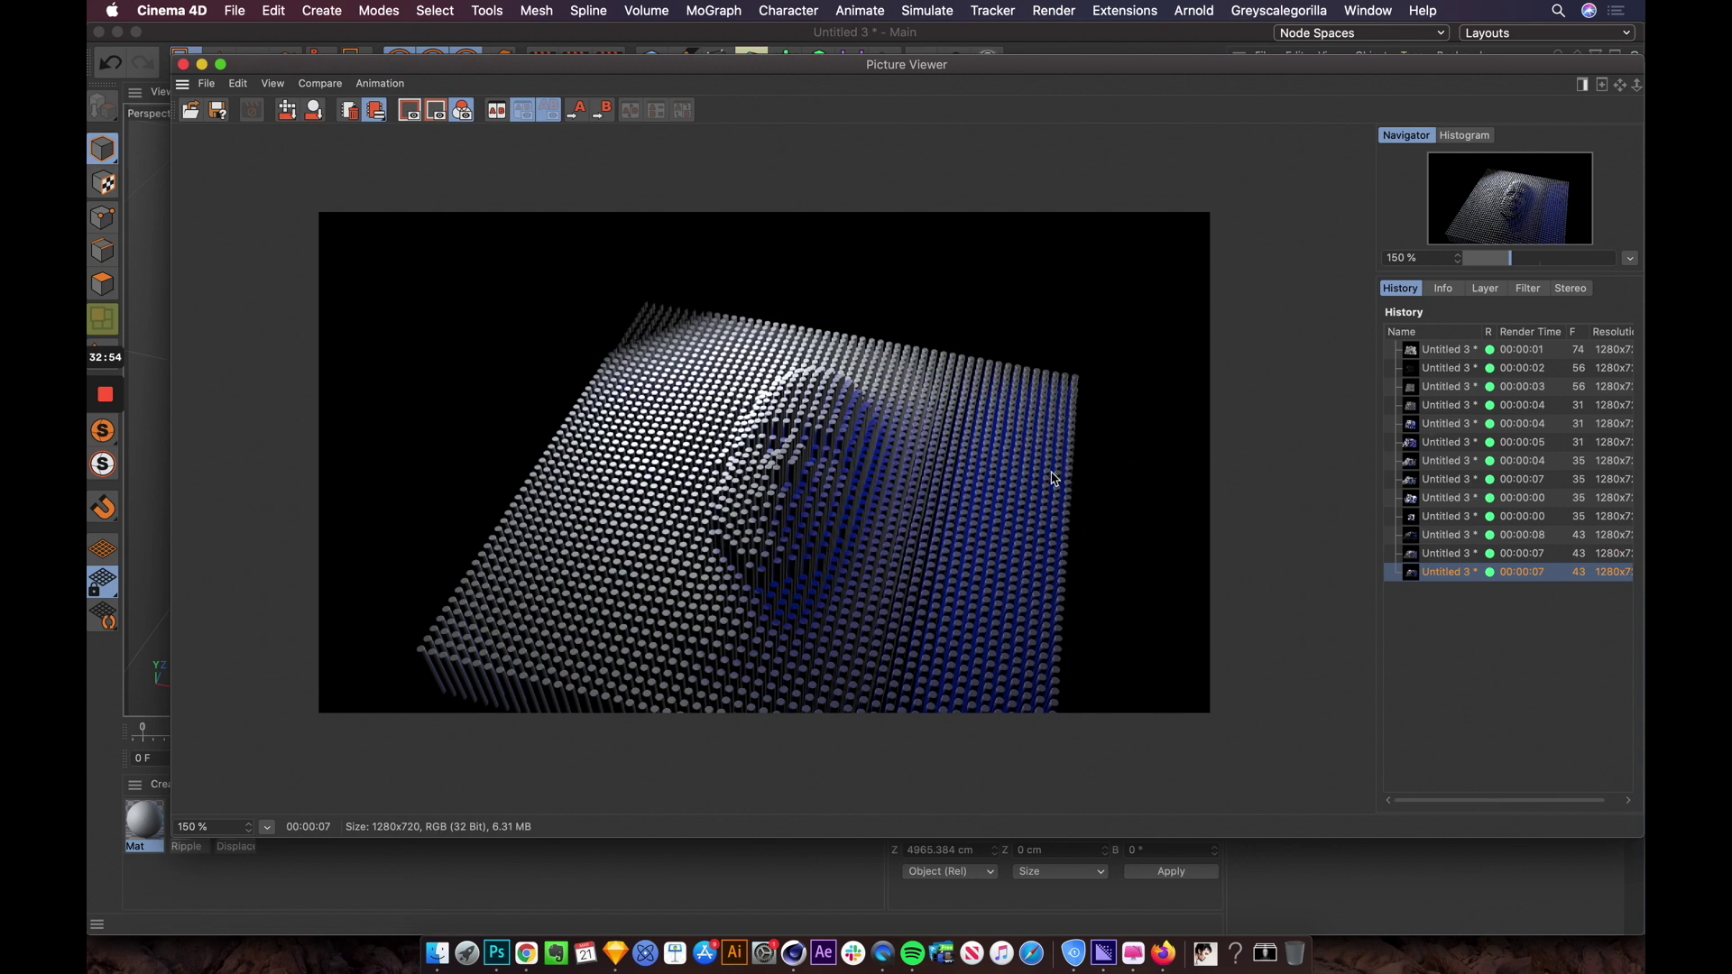
click(182, 64)
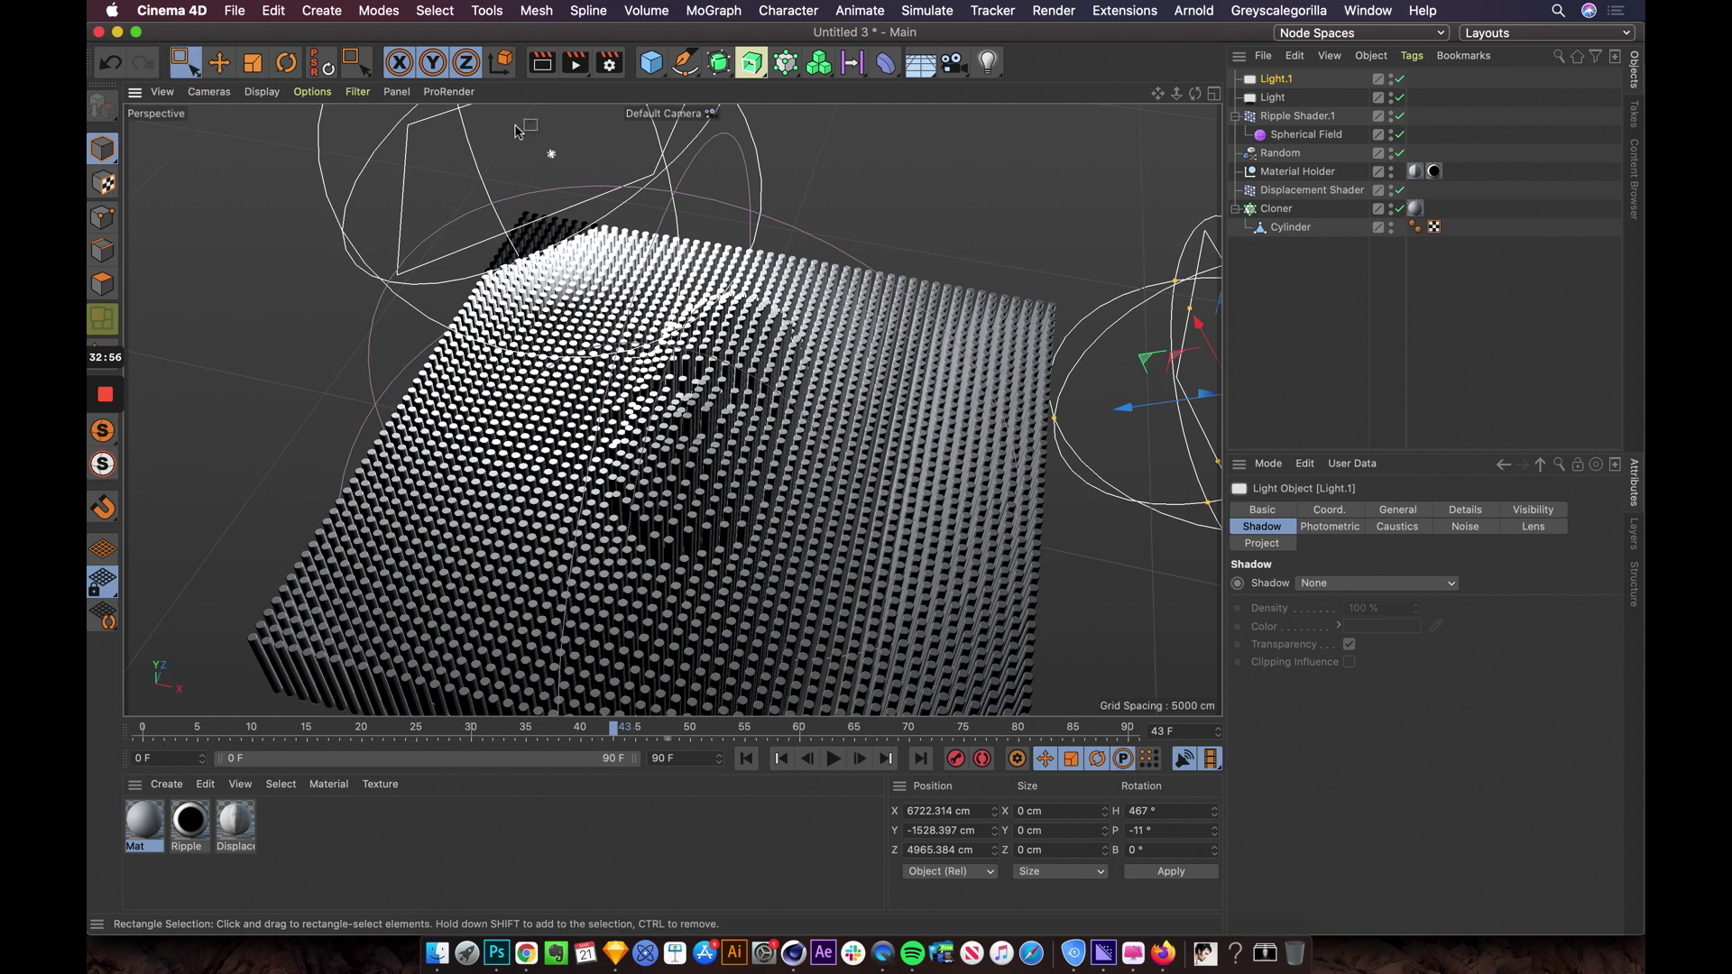
Step: Raise the original light higher above the pins, to about X -2373, Y 3262, Z 1922 cm
alt+drag(529, 229, 555, 194)
click(489, 205)
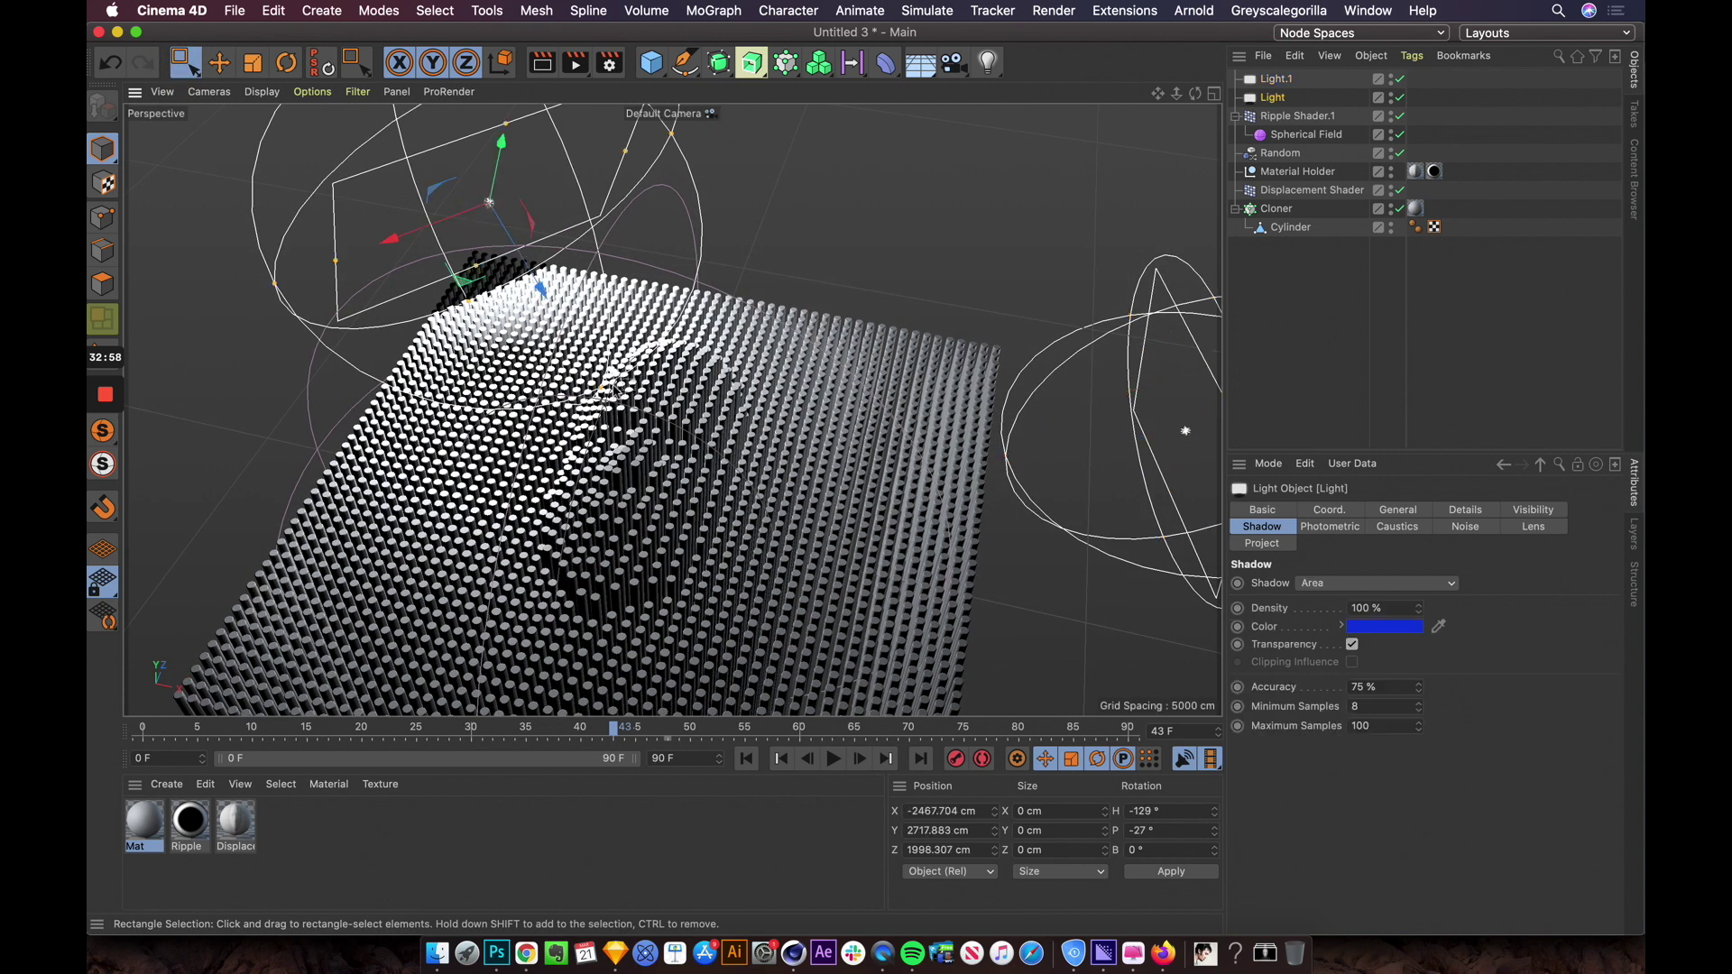
drag(596, 399, 660, 477)
drag(505, 155, 526, 106)
alt+drag(857, 475, 436, 269)
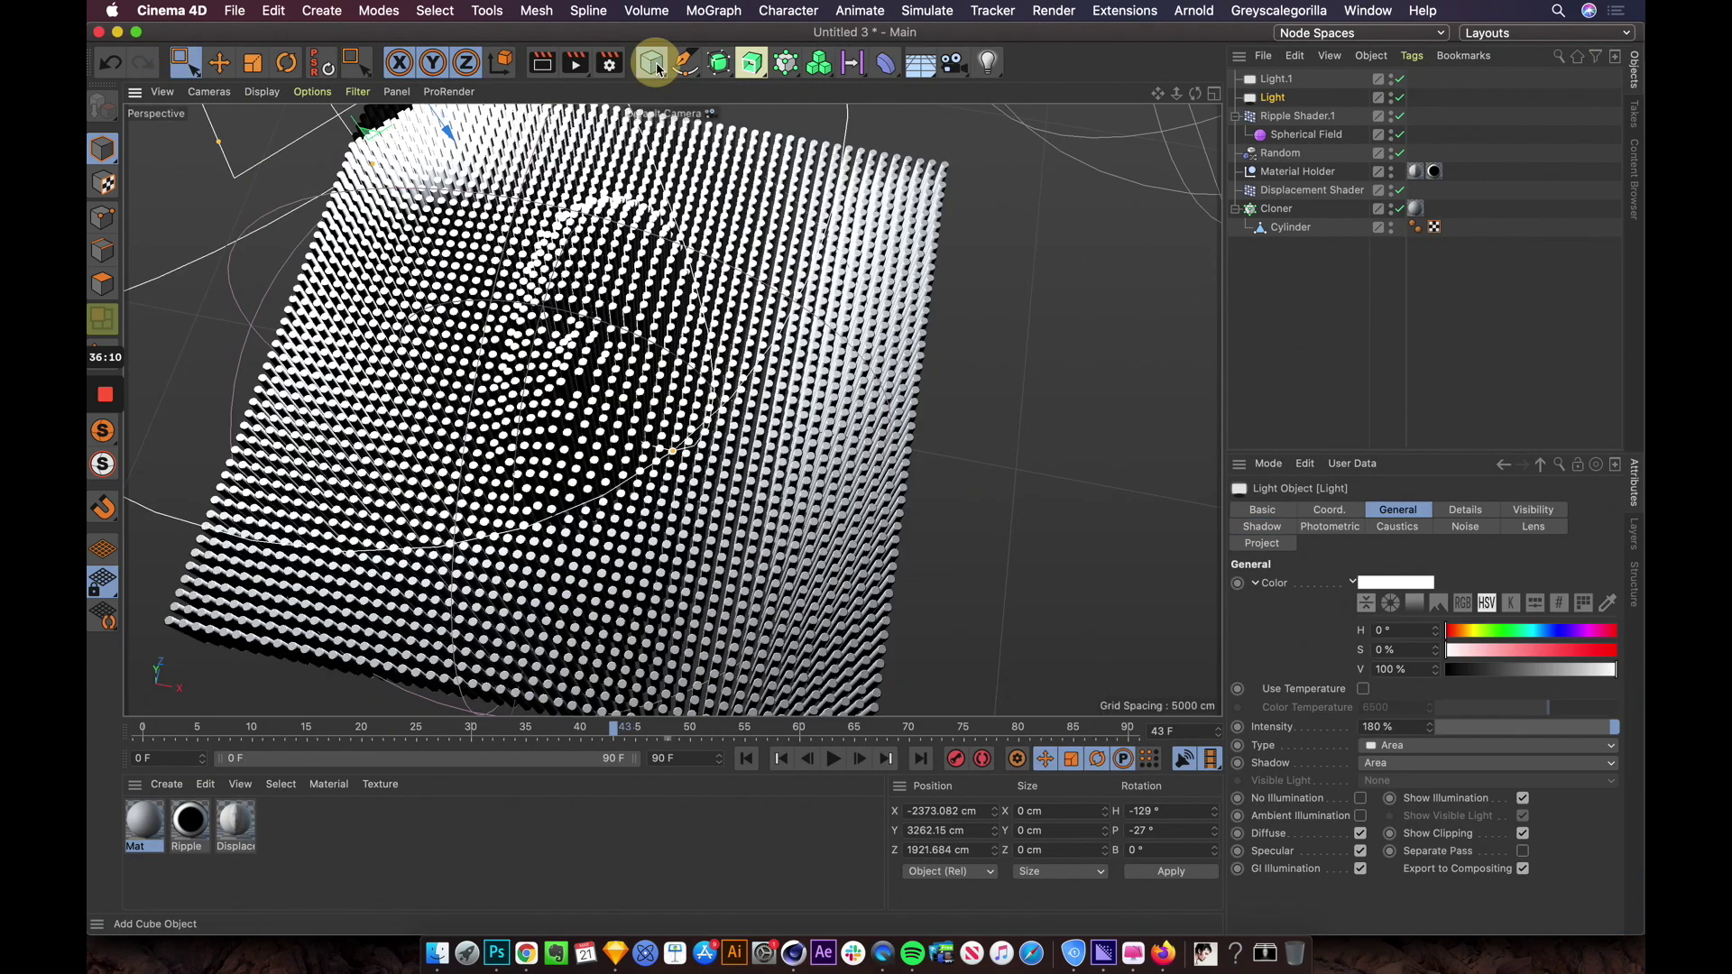
Step: Add a plane through the pins, stretch it to about 10284 cm wide and extend its height across the pin grid, raising it slightly
click(653, 60)
click(802, 120)
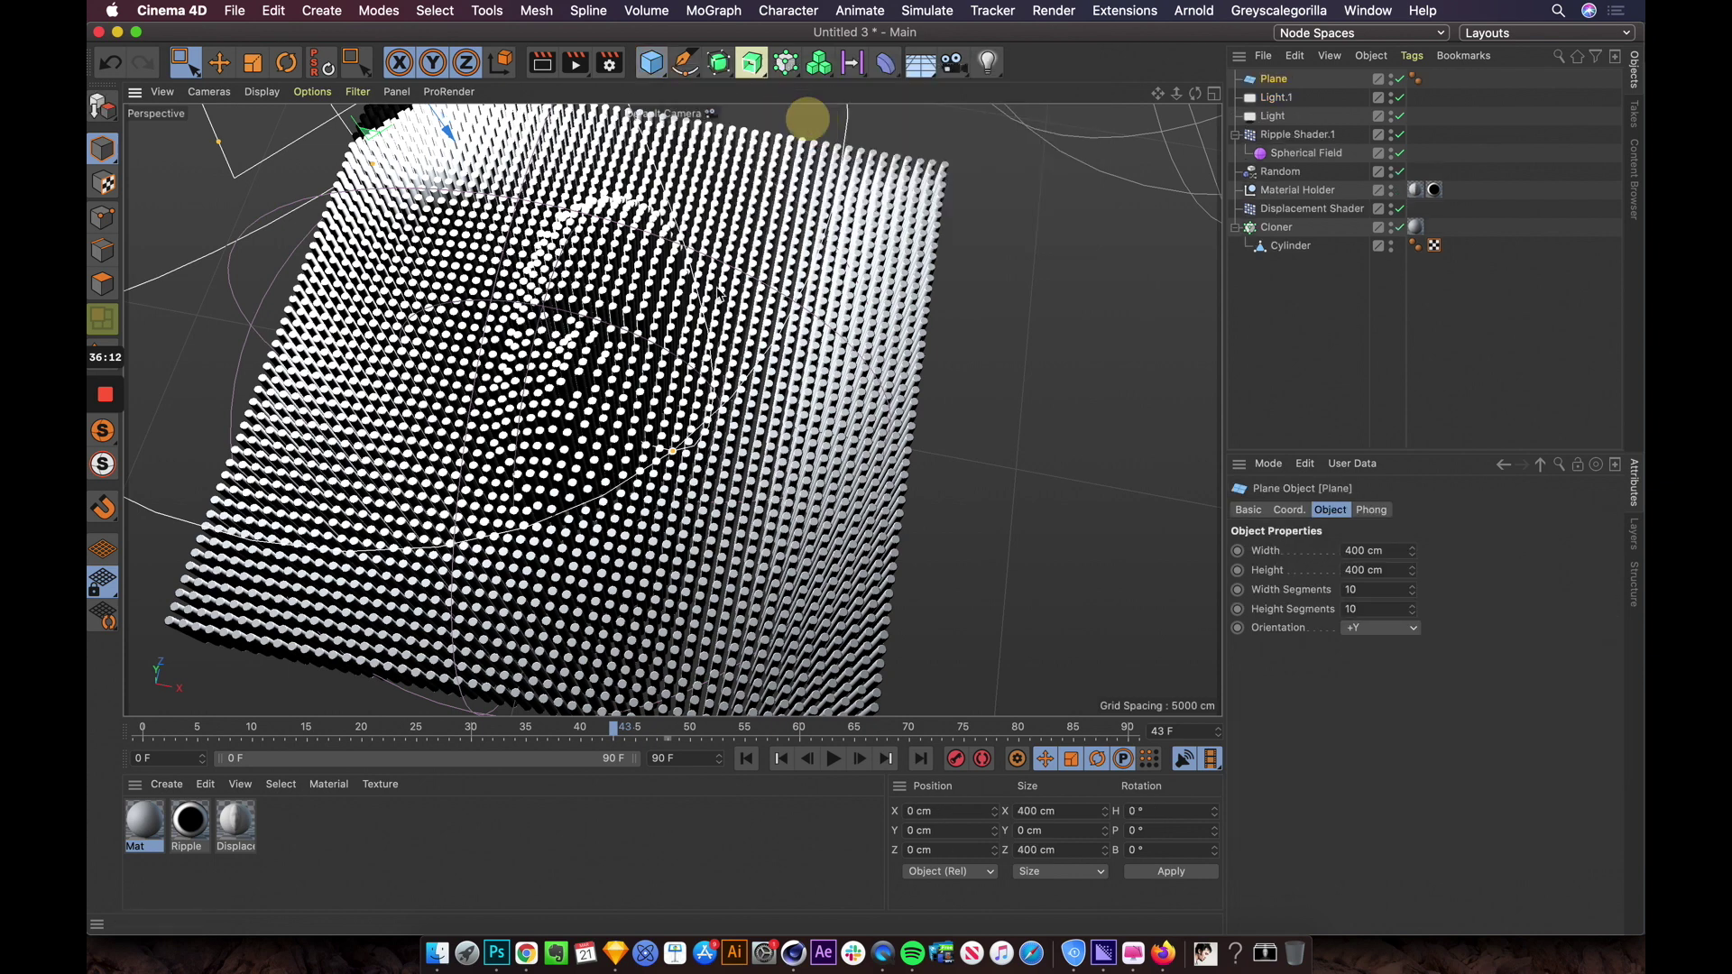
alt+drag(661, 404, 758, 334)
drag(613, 421, 1046, 495)
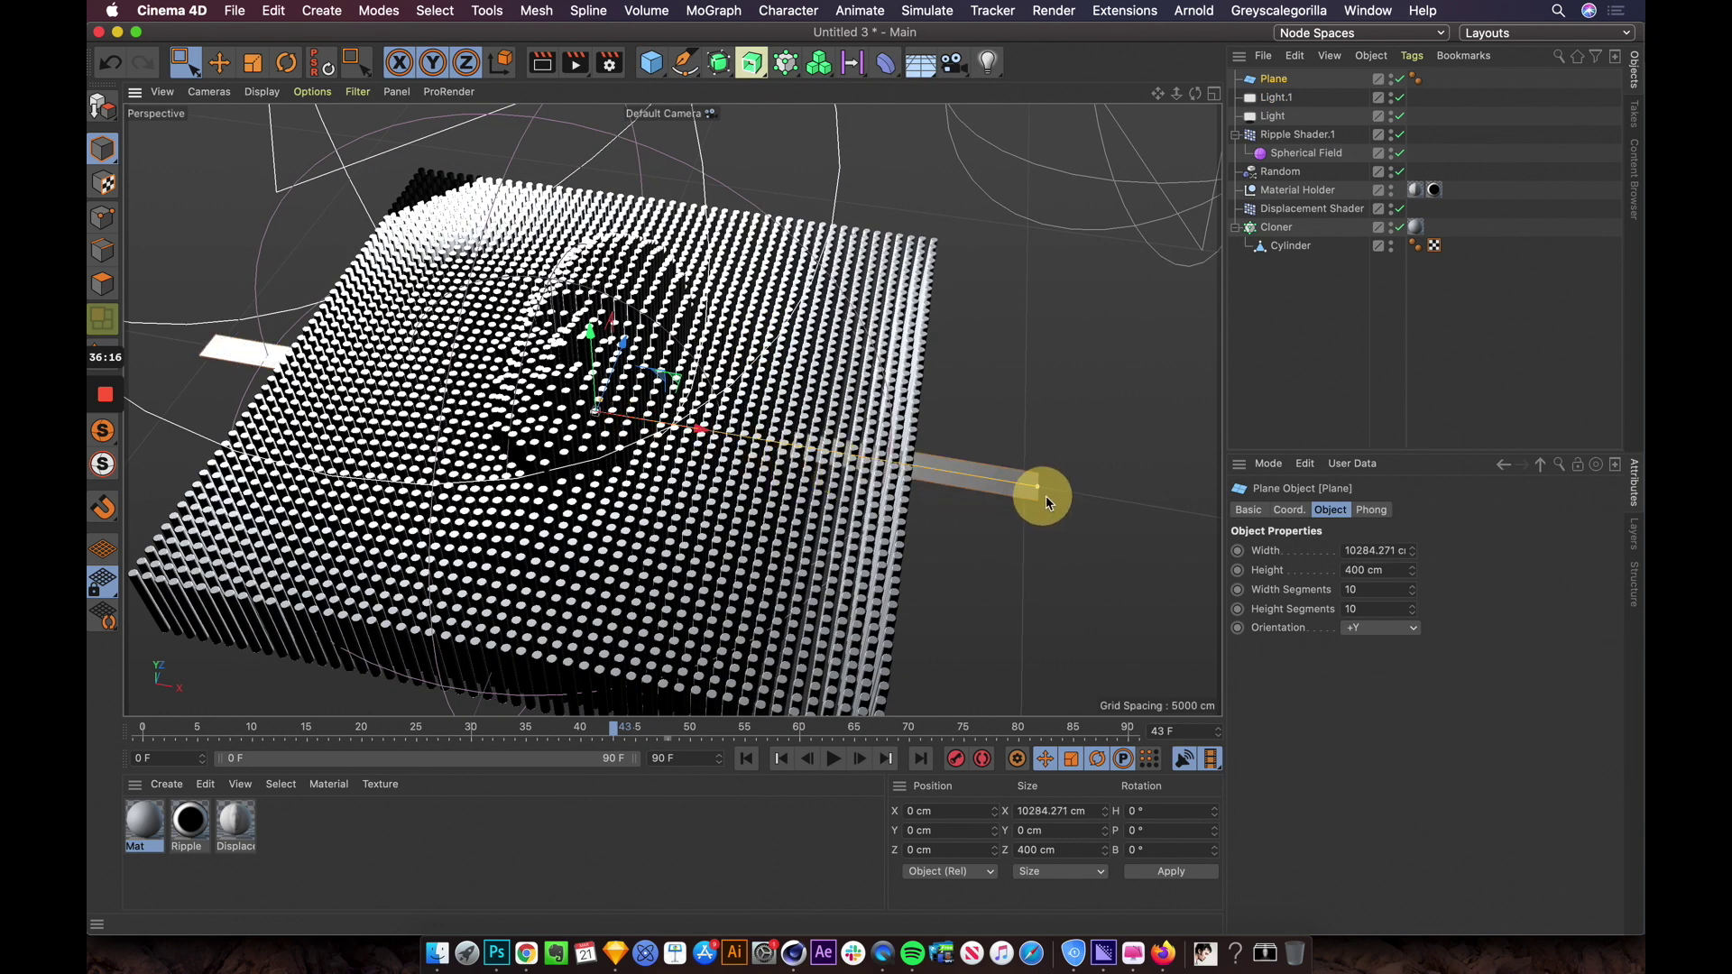
drag(600, 405, 746, 154)
drag(591, 335, 606, 298)
Step: Go to frame 52, apply the Mat material to the plane and check a test render in the Picture Viewer
alt+drag(754, 523, 717, 540)
drag(263, 738, 712, 726)
drag(161, 790, 248, 535)
mouse_move(738, 430)
alt+mouse_down()
mouse_move(765, 390)
mouse_move(761, 430)
alt+mouse_up()
key(shift+r)
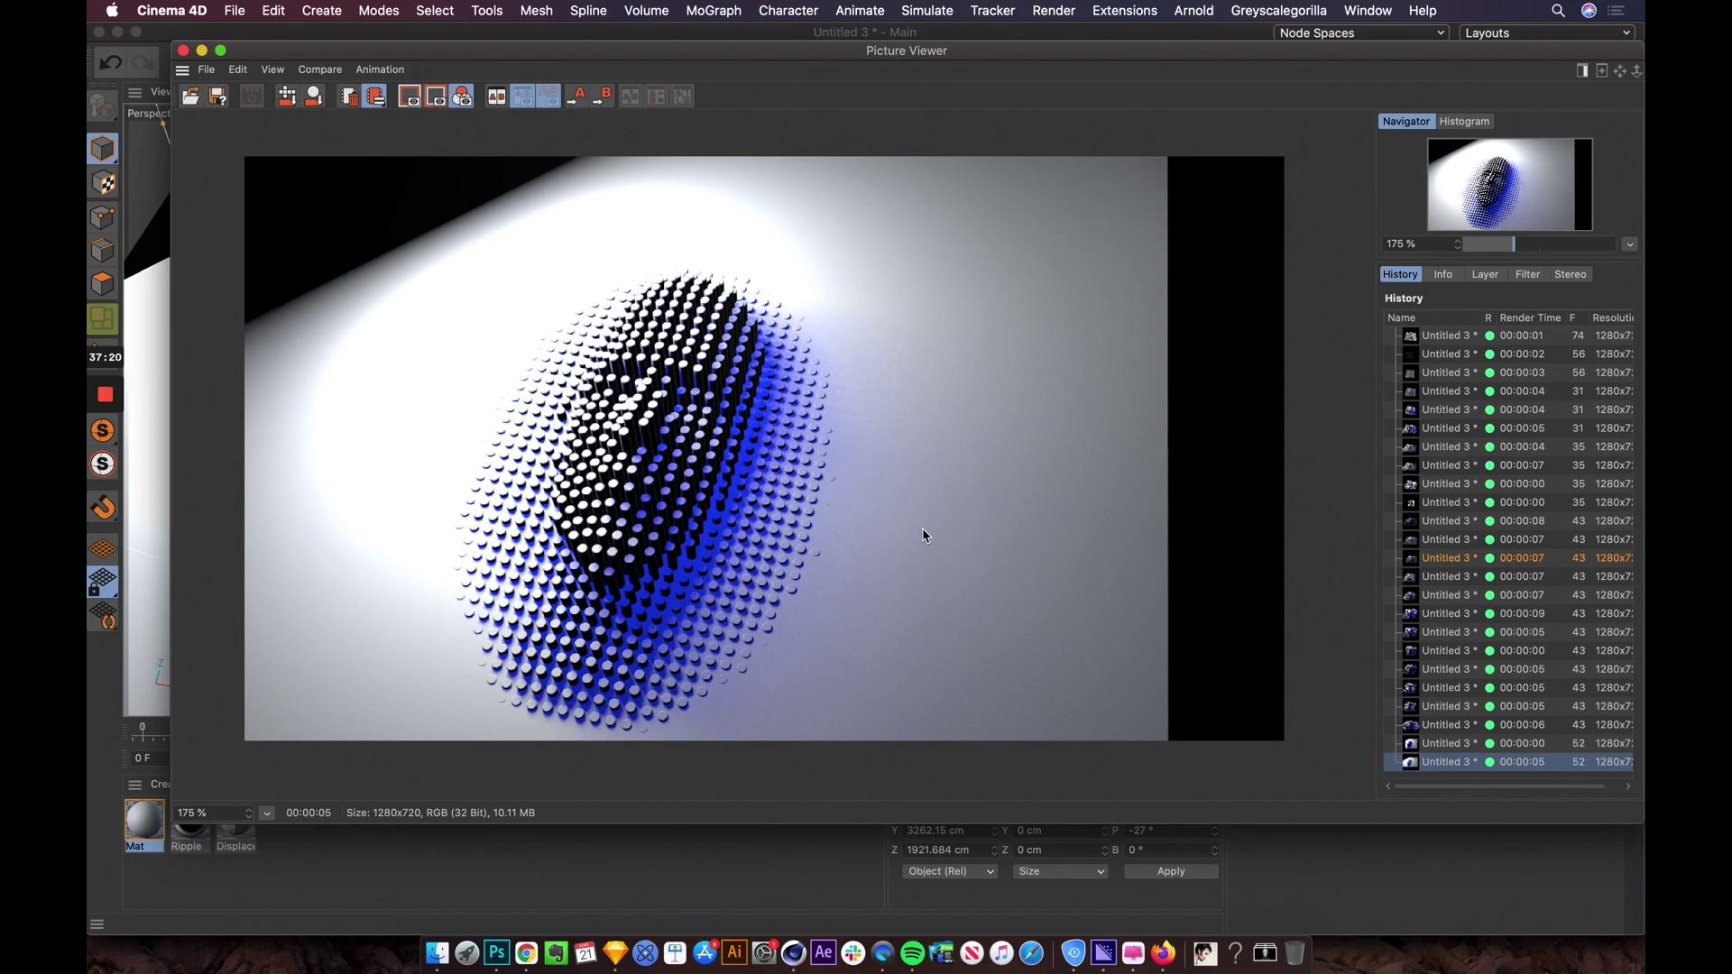
Step: Switch to QuickTime Player and scrub the finished MAIN.mp4 animation to about 3 seconds for comparison
click(883, 953)
drag(1431, 208, 1368, 203)
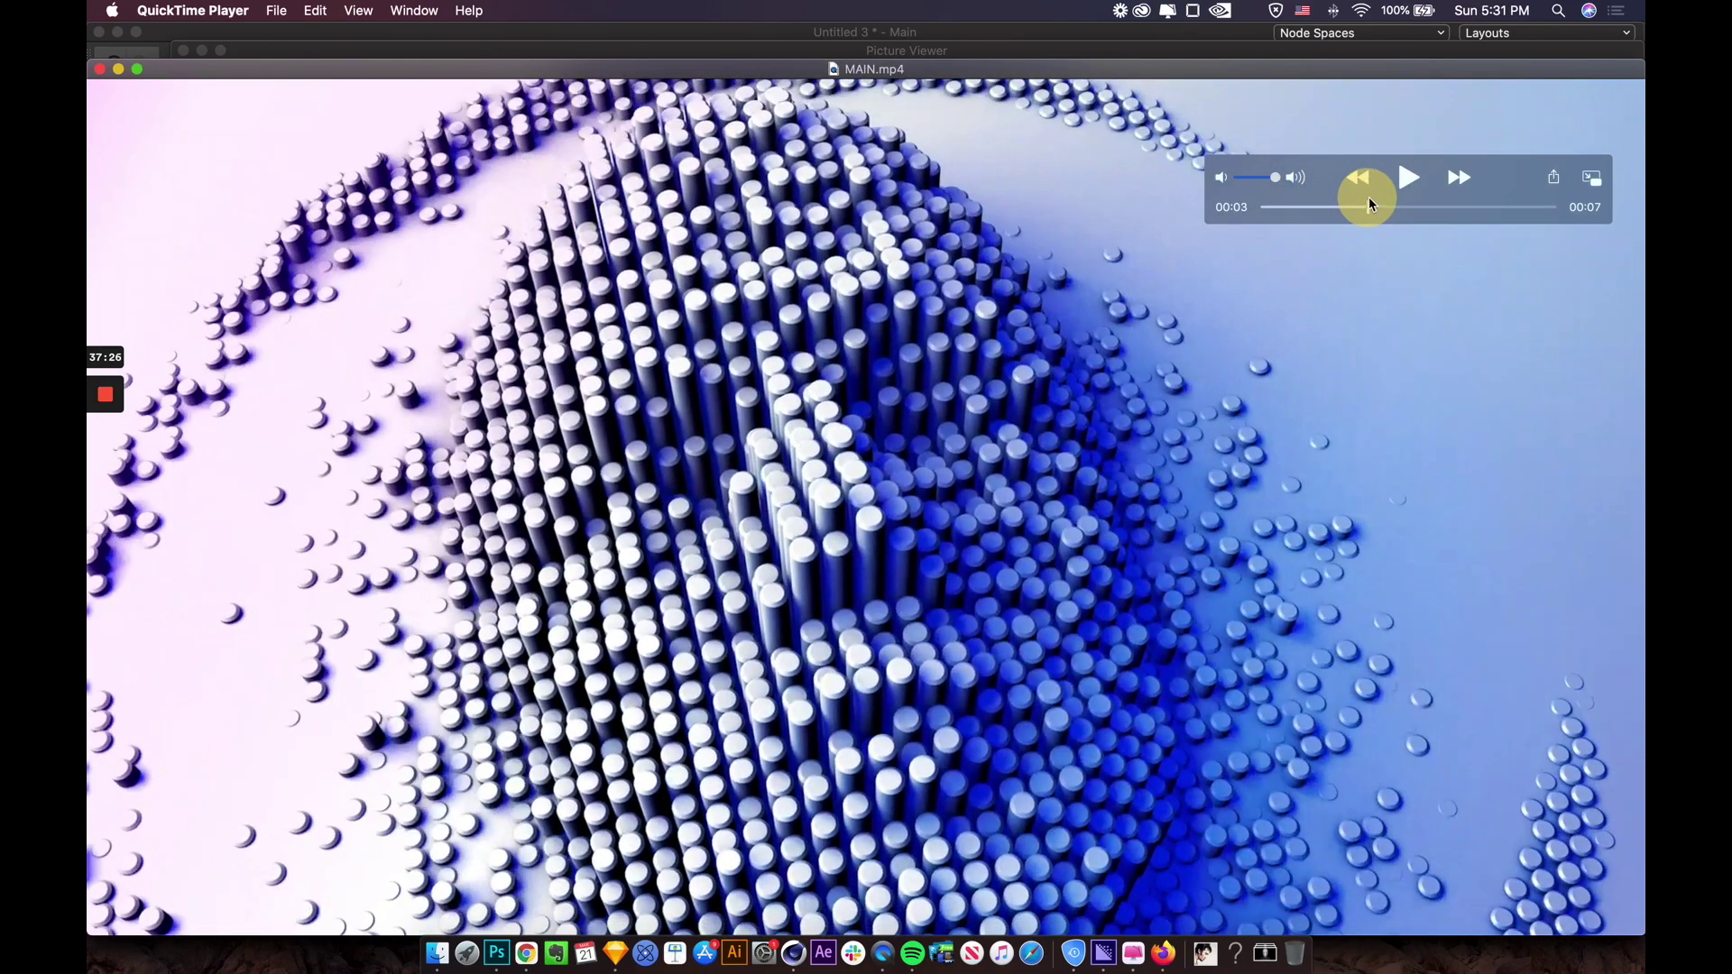